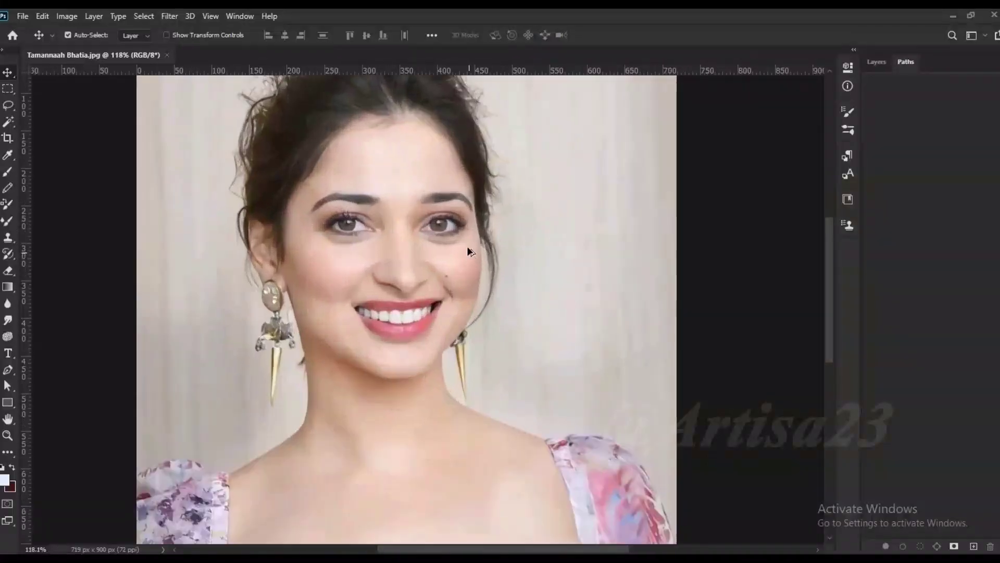
Fit the whole portrait photo on screen and show the Layers panel.
{"action": "scroll", "coordinate": [454, 191], "scroll_direction": "up", "scroll_amount": 3}
{"action": "scroll", "coordinate": [351, 202], "scroll_direction": "up", "scroll_amount": 2}
{"action": "scroll", "coordinate": [351, 202], "scroll_direction": "down", "scroll_amount": 2}
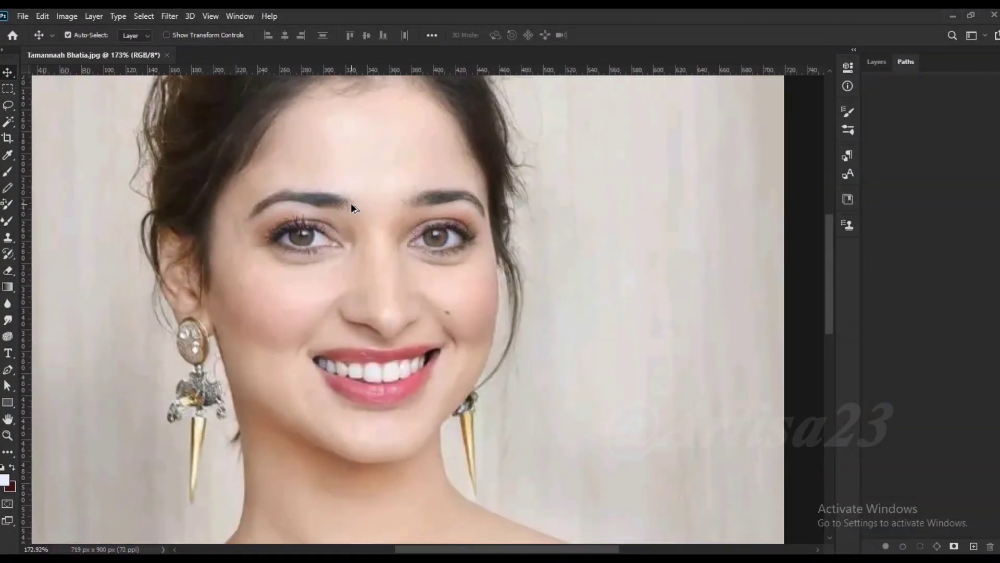
{"action": "scroll", "coordinate": [351, 202], "scroll_direction": "down", "scroll_amount": 2}
{"action": "scroll", "coordinate": [351, 202], "scroll_direction": "down", "scroll_amount": 2}
{"action": "key", "text": "F7"}
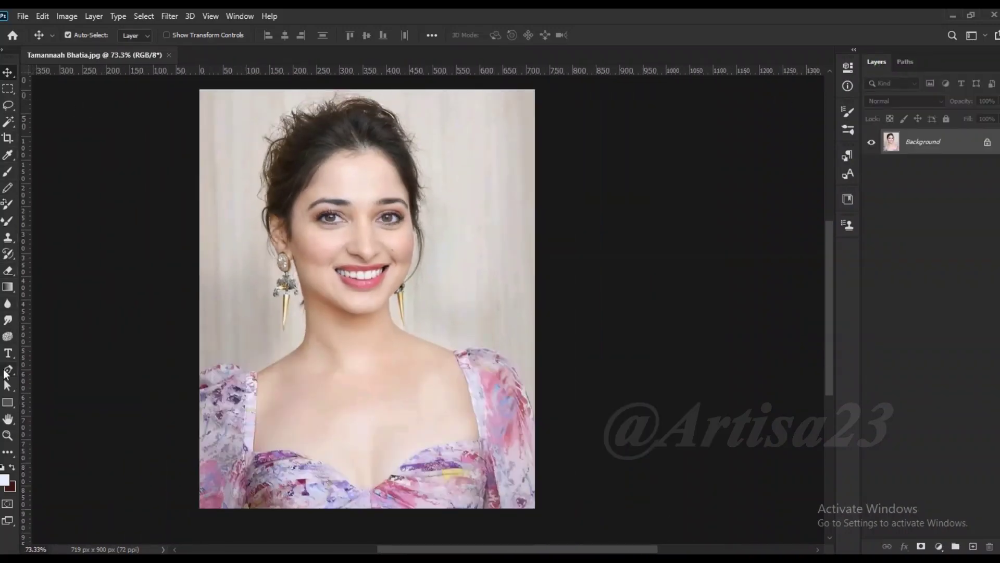
Start a Pen tool path in Path mode with anchors along the left sleeve.
{"action": "left_click", "coordinate": [7, 369]}
{"action": "scroll", "coordinate": [175, 375], "scroll_direction": "up", "scroll_amount": 5}
{"action": "scroll", "coordinate": [205, 379], "scroll_direction": "up", "scroll_amount": 2}
{"action": "left_click", "coordinate": [178, 375]}
{"action": "left_click_drag", "start_coordinate": [284, 324], "coordinate": [322, 307]}
Add path anchors along the left sleeve's top edge to its corner.
{"action": "left_click", "coordinate": [386, 281]}
{"action": "left_click", "coordinate": [514, 272]}
{"action": "left_click", "coordinate": [624, 307]}
{"action": "left_click", "coordinate": [669, 342]}
{"action": "left_click", "coordinate": [761, 358]}
{"action": "left_click_drag", "start_coordinate": [810, 358], "coordinate": [555, 310]}
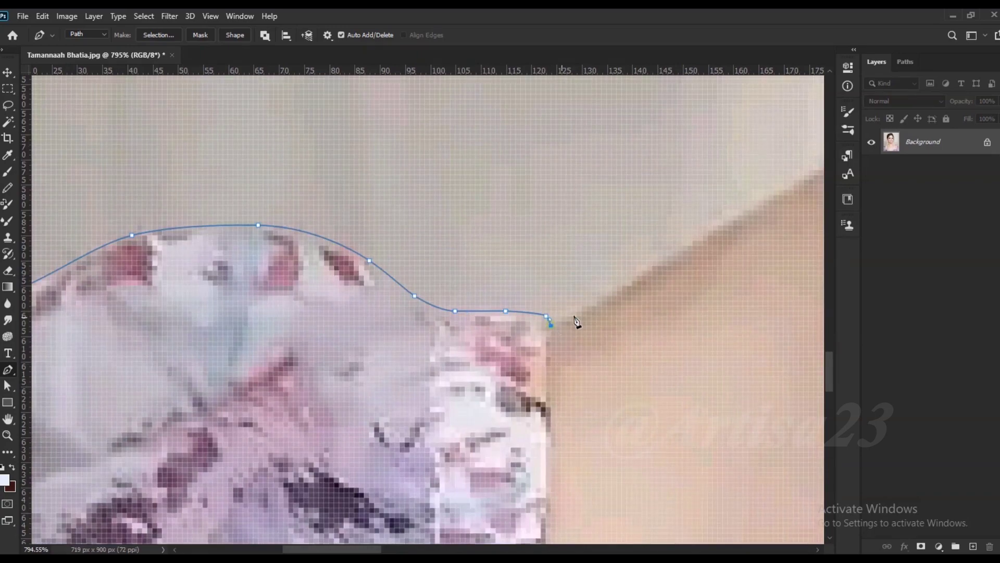
Trace the path up the left edge of the neck with a curved anchor.
{"action": "left_click", "coordinate": [551, 326]}
{"action": "scroll", "coordinate": [551, 325], "scroll_direction": "down", "scroll_amount": 2}
{"action": "left_click", "coordinate": [424, 328]}
{"action": "scroll", "coordinate": [424, 329], "scroll_direction": "up", "scroll_amount": 2}
{"action": "left_click", "coordinate": [585, 229]}
{"action": "scroll", "coordinate": [404, 316], "scroll_direction": "down", "scroll_amount": 1}
{"action": "left_click", "coordinate": [417, 268]}
{"action": "left_click", "coordinate": [459, 169]}
{"action": "scroll", "coordinate": [460, 107], "scroll_direction": "up", "scroll_amount": 5}
{"action": "left_click", "coordinate": [444, 184]}
{"action": "left_click_drag", "start_coordinate": [433, 193], "coordinate": [428, 202]}
Trace the path around the zigzag notch beside the neck.
{"action": "left_click", "coordinate": [422, 211]}
{"action": "left_click", "coordinate": [436, 131]}
{"action": "left_click", "coordinate": [383, 161]}
{"action": "left_click", "coordinate": [429, 100]}
{"action": "scroll", "coordinate": [417, 104], "scroll_direction": "up", "scroll_amount": 4}
{"action": "left_click", "coordinate": [374, 205]}
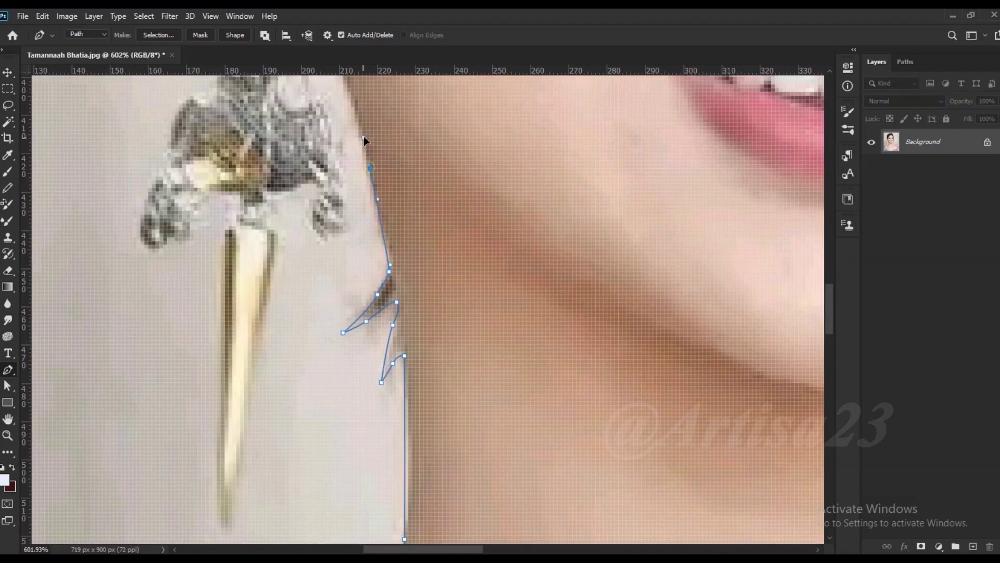
{"action": "scroll", "coordinate": [363, 136], "scroll_direction": "up", "scroll_amount": 3}
{"action": "scroll", "coordinate": [364, 209], "scroll_direction": "up", "scroll_amount": 2}
Trace up to the earlobe and curve the path down the earring edge.
{"action": "left_click", "coordinate": [398, 312]}
{"action": "left_click", "coordinate": [375, 252]}
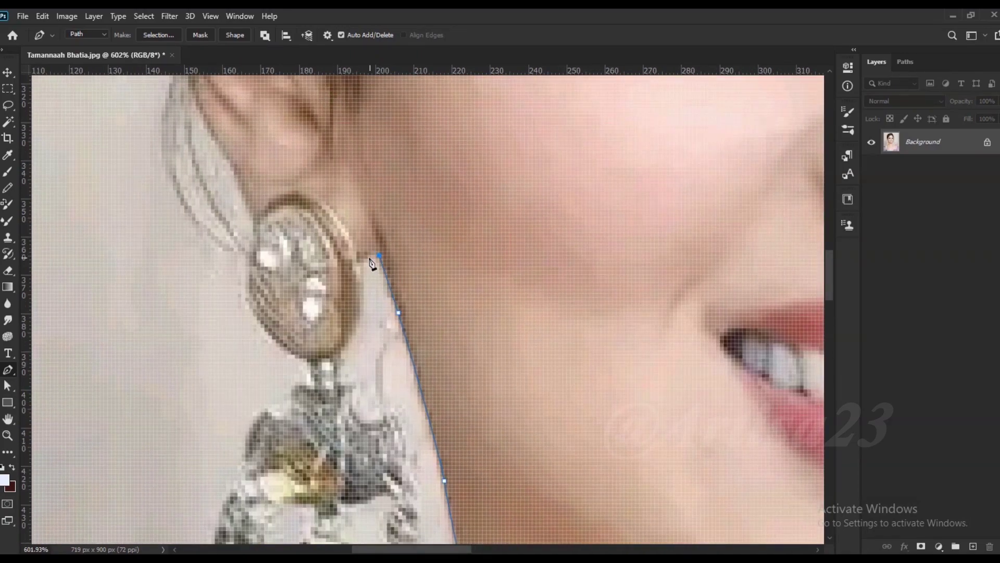
{"action": "left_click", "coordinate": [360, 332]}
{"action": "left_click_drag", "start_coordinate": [345, 347], "coordinate": [344, 354]}
{"action": "left_click_drag", "start_coordinate": [345, 376], "coordinate": [348, 382]}
{"action": "left_click", "coordinate": [414, 446]}
{"action": "scroll", "coordinate": [414, 446], "scroll_direction": "down", "scroll_amount": 5}
{"action": "left_click_drag", "start_coordinate": [393, 277], "coordinate": [392, 286]}
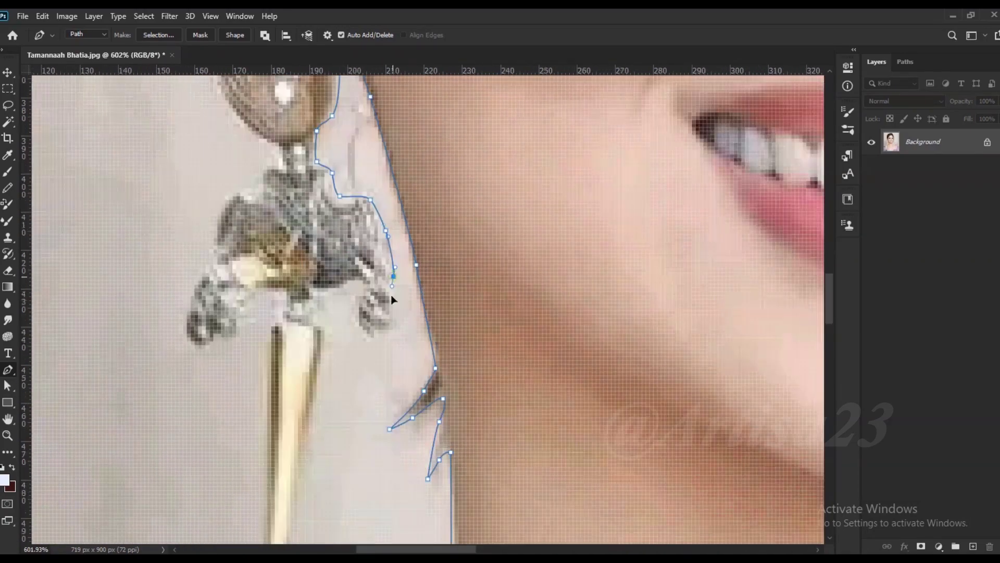
{"action": "scroll", "coordinate": [322, 329], "scroll_direction": "down", "scroll_amount": 5}
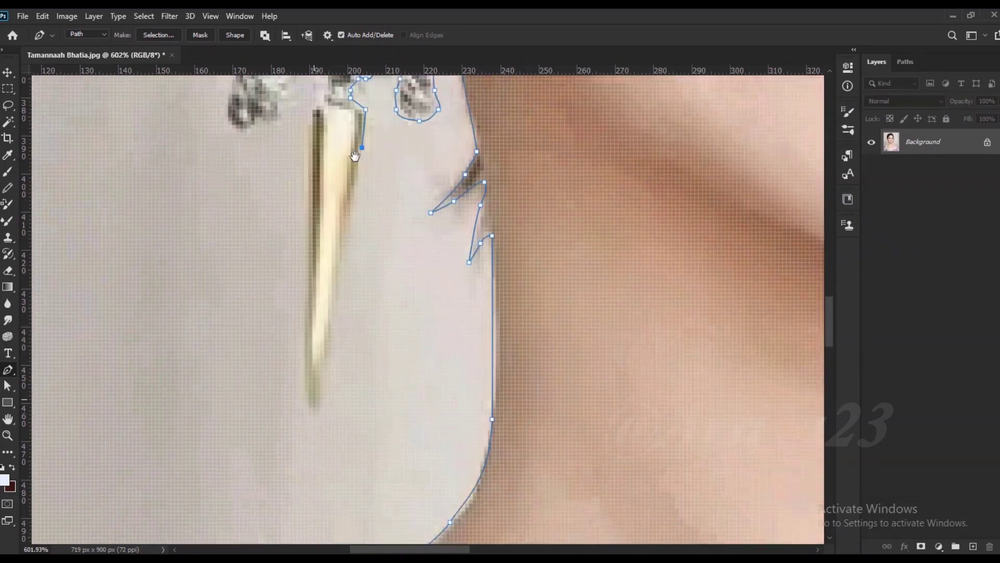
Outline the earring stick and its ornate middle ornament.
{"action": "left_click", "coordinate": [315, 389]}
{"action": "left_click", "coordinate": [313, 83]}
{"action": "scroll", "coordinate": [313, 84], "scroll_direction": "up", "scroll_amount": 5}
{"action": "left_click", "coordinate": [326, 281]}
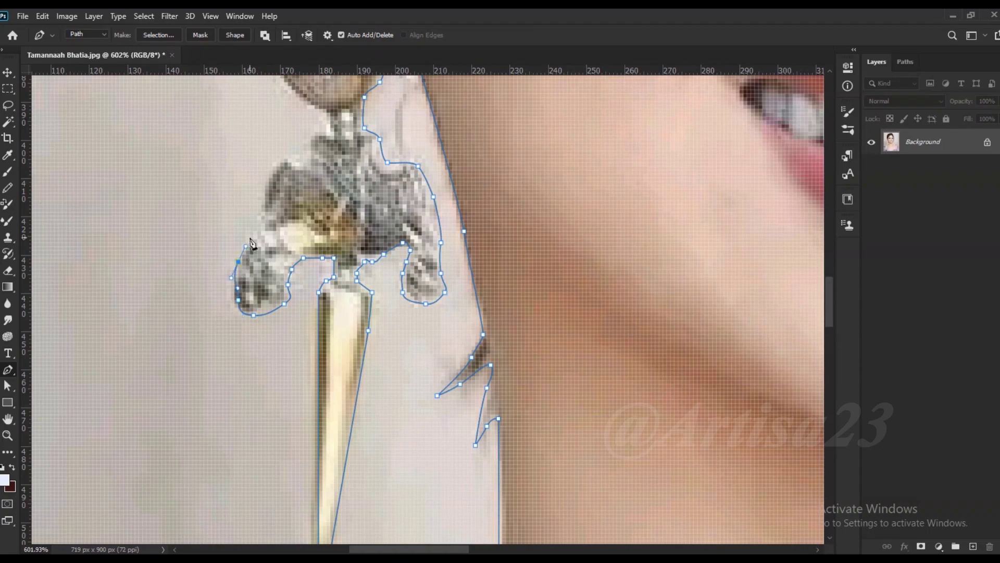
{"action": "left_click", "coordinate": [257, 216]}
{"action": "left_click", "coordinate": [270, 174]}
{"action": "left_click", "coordinate": [284, 158]}
{"action": "left_click", "coordinate": [308, 143]}
{"action": "left_click", "coordinate": [315, 132]}
{"action": "left_click_drag", "start_coordinate": [324, 108], "coordinate": [365, 307]}
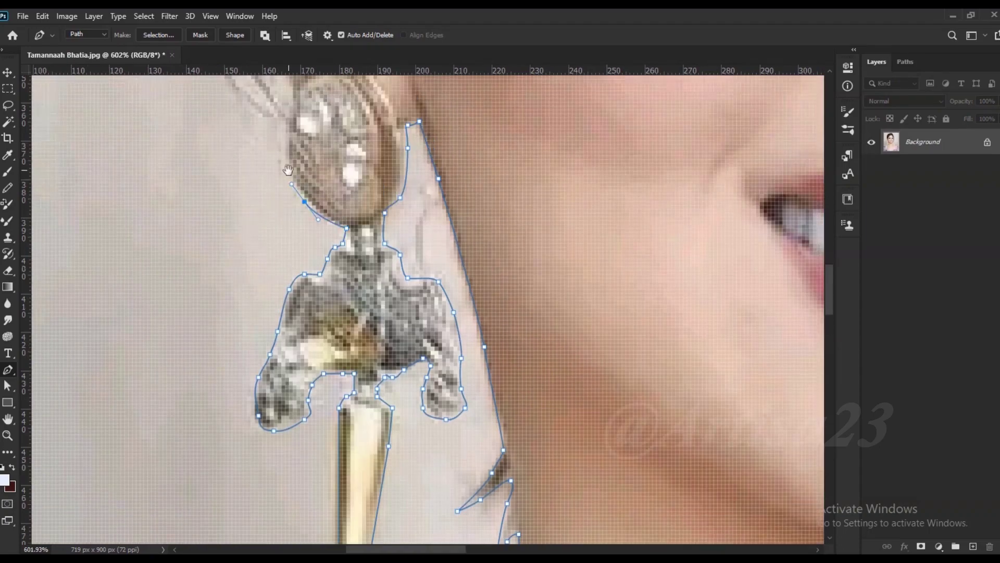
Trace the path up and over the earring's oval top.
{"action": "left_click", "coordinate": [325, 284]}
{"action": "left_click", "coordinate": [307, 211]}
{"action": "left_click", "coordinate": [314, 172]}
{"action": "left_click_drag", "start_coordinate": [343, 258], "coordinate": [394, 412]}
{"action": "left_click", "coordinate": [348, 280]}
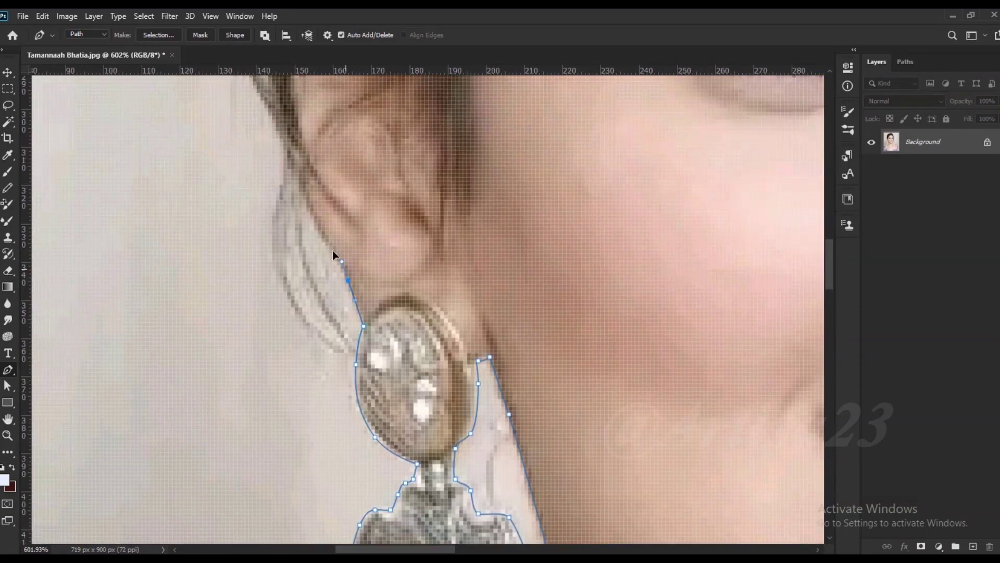
Trace the path up the ear's outer edge to its top.
{"action": "left_click", "coordinate": [298, 189]}
{"action": "left_click", "coordinate": [306, 254]}
{"action": "left_click", "coordinate": [272, 234]}
{"action": "left_click", "coordinate": [284, 165]}
{"action": "left_click", "coordinate": [286, 142]}
{"action": "left_click", "coordinate": [275, 120]}
{"action": "left_click_drag", "start_coordinate": [269, 110], "coordinate": [290, 300]}
Extend the path into the side hair, ending at a hair strand tip.
{"action": "left_click", "coordinate": [262, 147]}
{"action": "scroll", "coordinate": [262, 209], "scroll_direction": "down", "scroll_amount": 2}
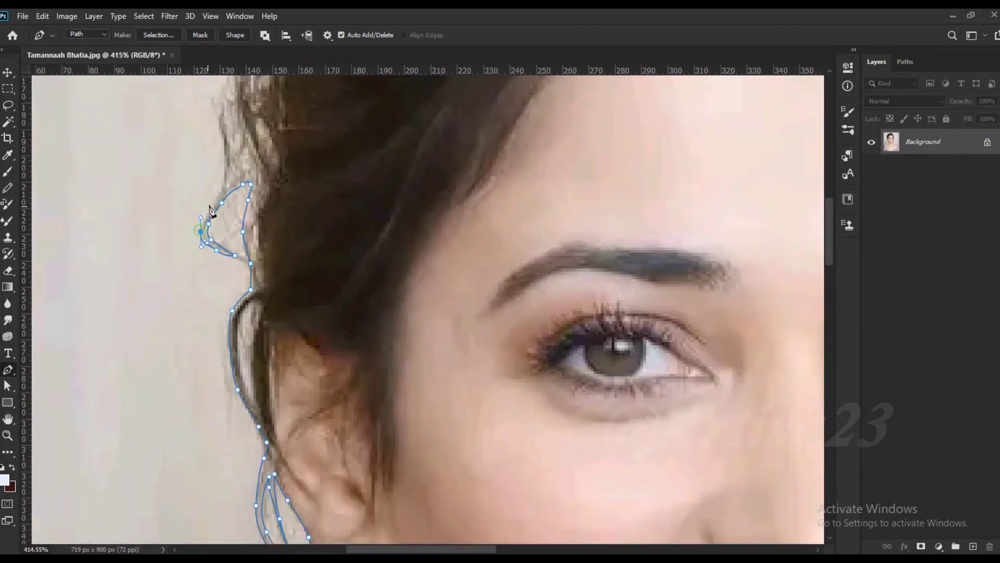
{"action": "scroll", "coordinate": [202, 213], "scroll_direction": "up", "scroll_amount": 5}
{"action": "left_click_drag", "start_coordinate": [247, 243], "coordinate": [249, 219]}
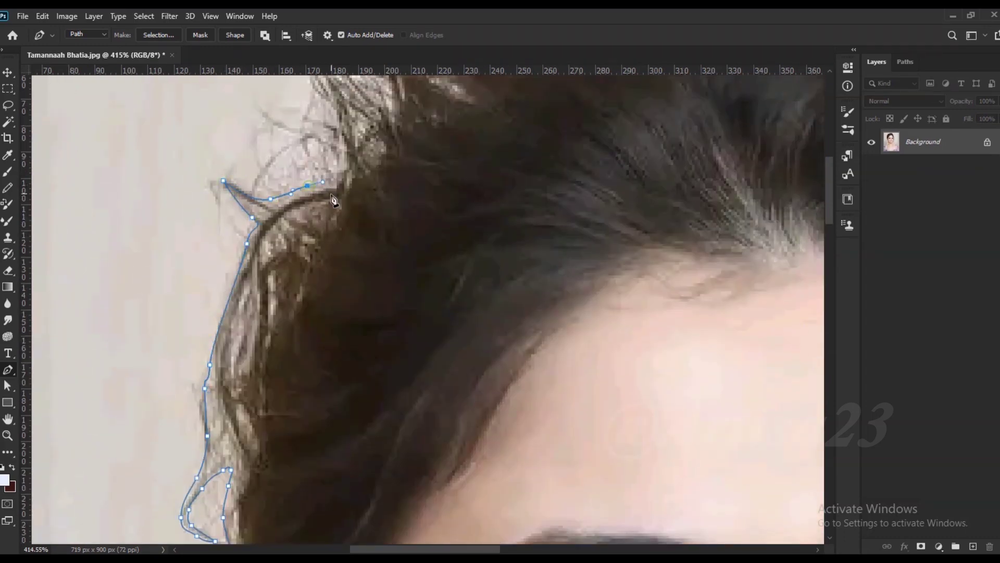
{"action": "scroll", "coordinate": [330, 183], "scroll_direction": "down", "scroll_amount": 1}
{"action": "left_click", "coordinate": [337, 173]}
{"action": "scroll", "coordinate": [350, 95], "scroll_direction": "up", "scroll_amount": 1}
{"action": "left_click", "coordinate": [332, 166]}
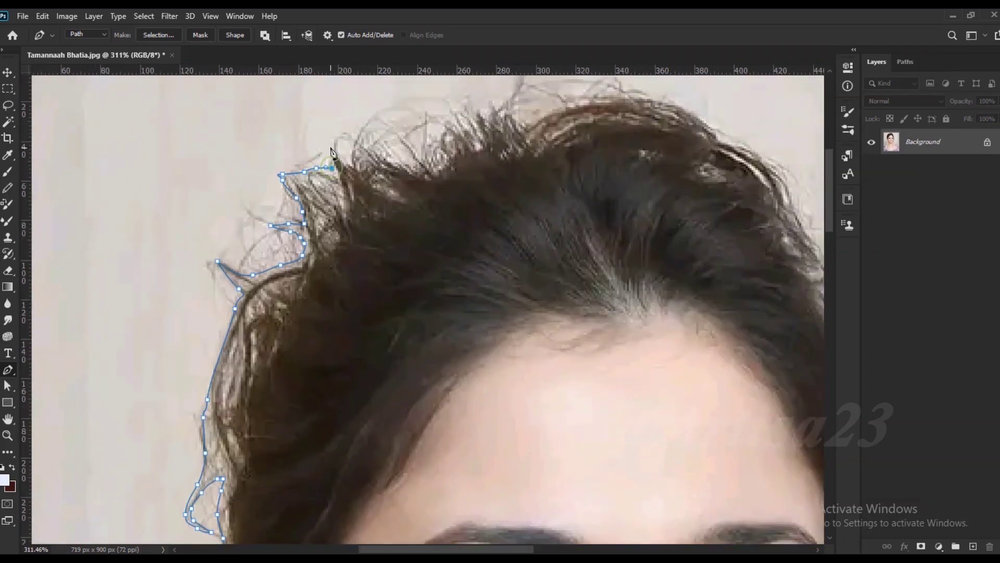
Trace the path across the top of the hair, including a stray tuft.
{"action": "left_click", "coordinate": [436, 141]}
{"action": "left_click", "coordinate": [463, 110]}
{"action": "left_click", "coordinate": [491, 101]}
{"action": "left_click", "coordinate": [517, 123]}
{"action": "scroll", "coordinate": [558, 118], "scroll_direction": "up", "scroll_amount": 1}
{"action": "left_click", "coordinate": [507, 178]}
{"action": "left_click", "coordinate": [591, 166]}
{"action": "left_click", "coordinate": [652, 192]}
{"action": "scroll", "coordinate": [669, 208], "scroll_direction": "down", "scroll_amount": 1}
Trace the path down the hair's right curve and right hairline.
{"action": "left_click", "coordinate": [593, 203]}
{"action": "left_click", "coordinate": [611, 232]}
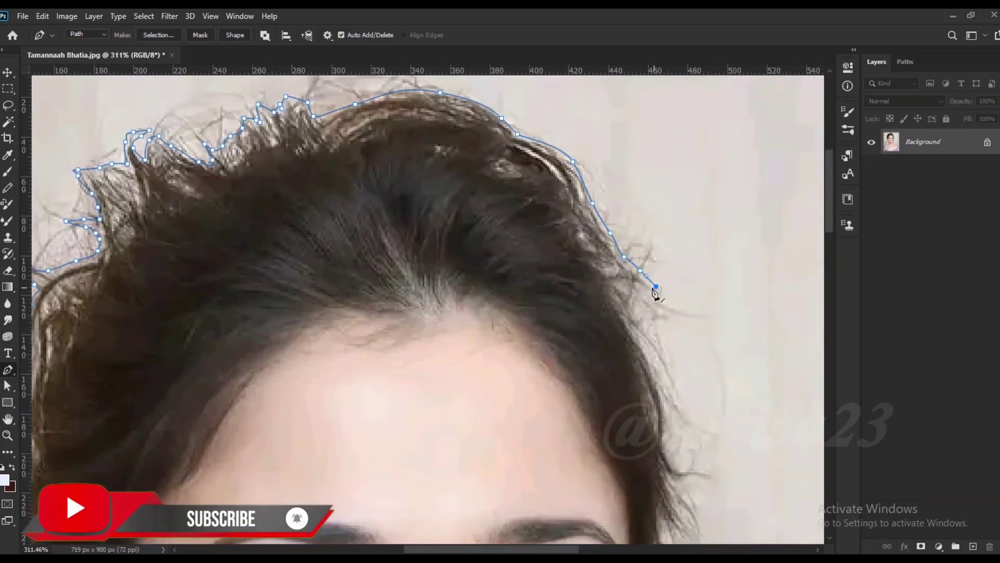
{"action": "left_click", "coordinate": [641, 327]}
{"action": "left_click", "coordinate": [648, 353]}
{"action": "scroll", "coordinate": [651, 354], "scroll_direction": "down", "scroll_amount": 3}
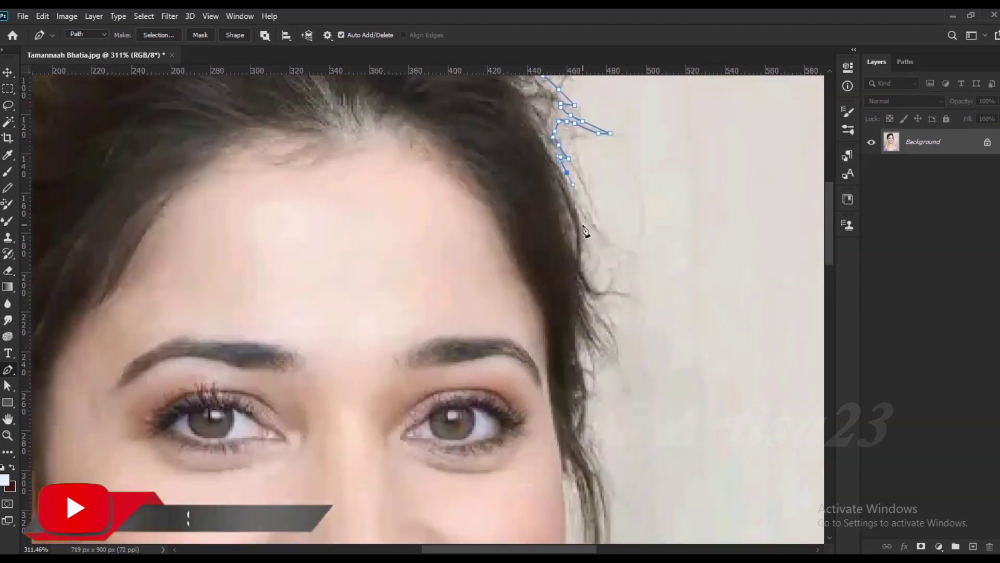
{"action": "left_click", "coordinate": [579, 209]}
{"action": "left_click", "coordinate": [584, 238]}
{"action": "left_click", "coordinate": [584, 259]}
{"action": "left_click", "coordinate": [590, 280]}
{"action": "left_click_drag", "start_coordinate": [609, 290], "coordinate": [619, 290]}
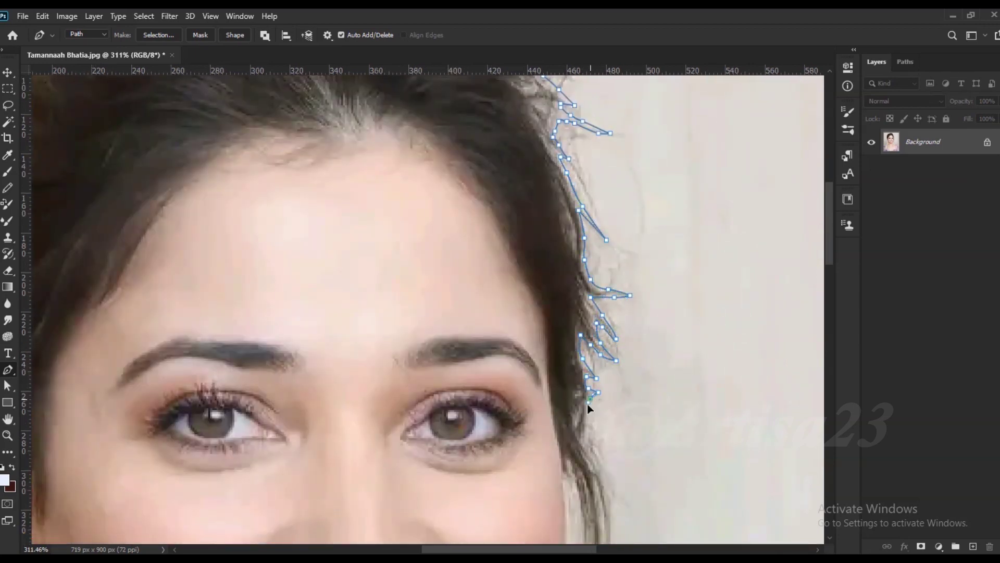
Outline the loose hair strand beside the right cheek.
{"action": "left_click_drag", "start_coordinate": [588, 406], "coordinate": [556, 279]}
{"action": "left_click_drag", "start_coordinate": [539, 460], "coordinate": [523, 485]}
{"action": "left_click", "coordinate": [552, 404]}
{"action": "scroll", "coordinate": [529, 305], "scroll_direction": "up", "scroll_amount": 2}
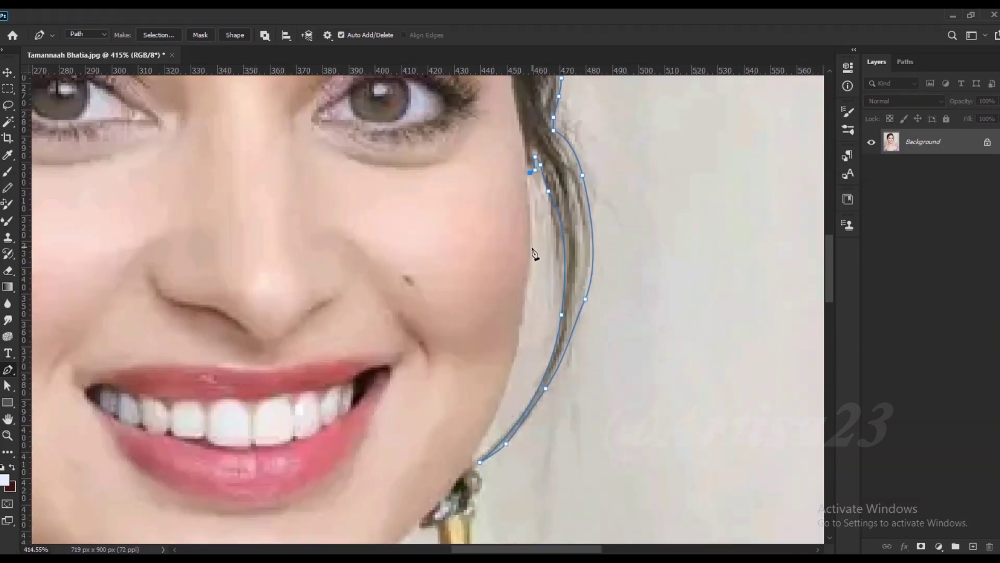
{"action": "scroll", "coordinate": [513, 380], "scroll_direction": "down", "scroll_amount": 3}
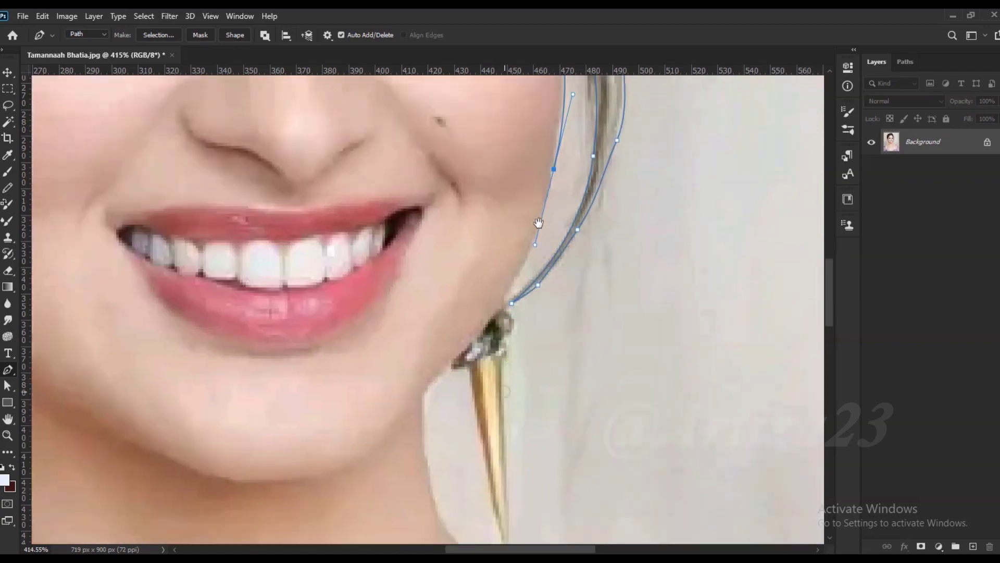
Trace around the right earring down to its tip and back to the jaw.
{"action": "left_click", "coordinate": [510, 289]}
{"action": "scroll", "coordinate": [511, 292], "scroll_direction": "up", "scroll_amount": 2}
{"action": "left_click", "coordinate": [533, 301]}
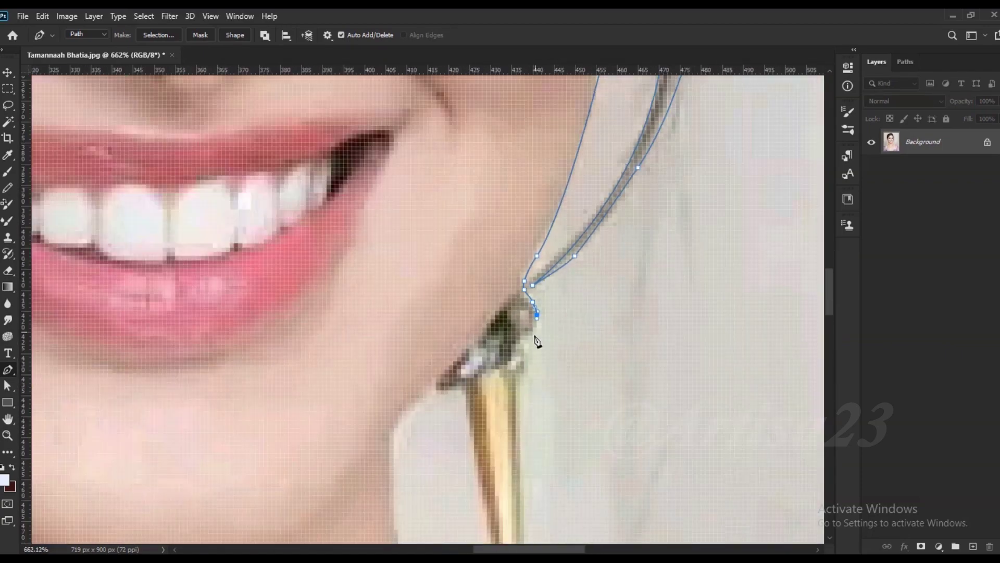
{"action": "scroll", "coordinate": [524, 379], "scroll_direction": "down", "scroll_amount": 3}
{"action": "left_click", "coordinate": [530, 519]}
{"action": "left_click", "coordinate": [500, 410]}
{"action": "left_click", "coordinate": [467, 213]}
{"action": "scroll", "coordinate": [401, 196], "scroll_direction": "down", "scroll_amount": 2}
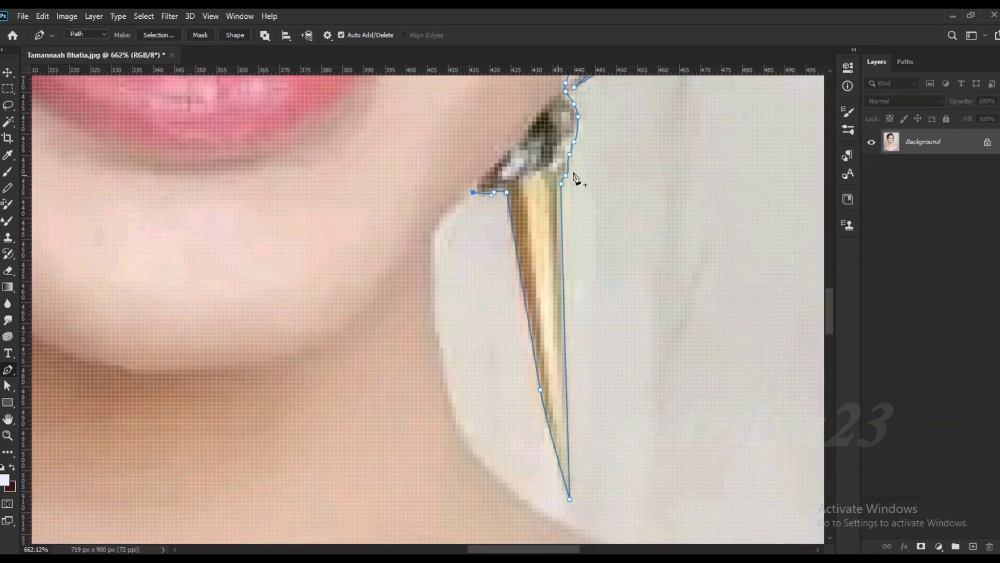
{"action": "scroll", "coordinate": [443, 219], "scroll_direction": "down", "scroll_amount": 2}
Trace the path down the right neck edge to the shoulder.
{"action": "left_click", "coordinate": [469, 216]}
{"action": "left_click_drag", "start_coordinate": [474, 316], "coordinate": [486, 346]}
{"action": "scroll", "coordinate": [469, 312], "scroll_direction": "down", "scroll_amount": 3}
{"action": "left_click", "coordinate": [439, 263]}
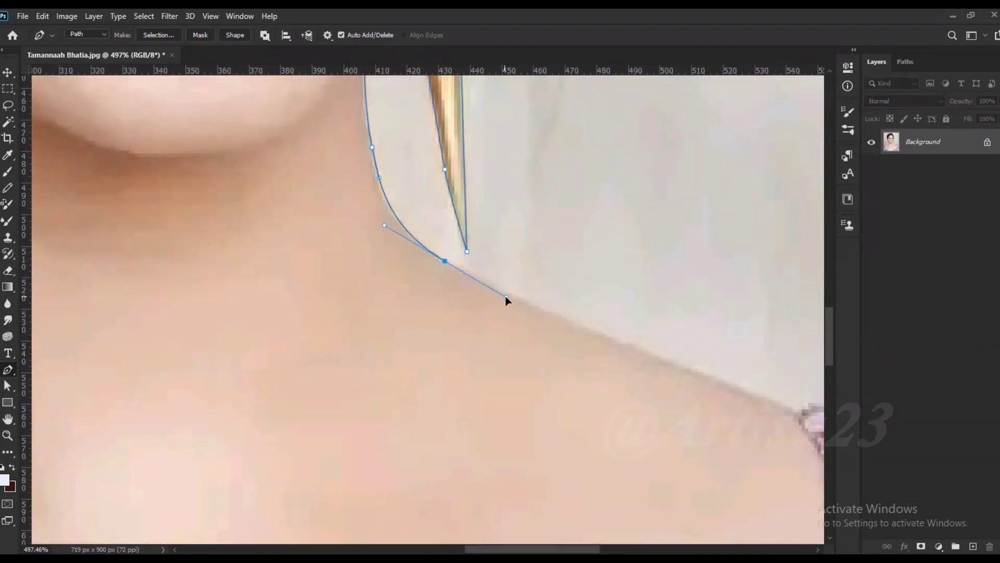
{"action": "scroll", "coordinate": [506, 296], "scroll_direction": "down", "scroll_amount": 2}
{"action": "scroll", "coordinate": [471, 284], "scroll_direction": "up", "scroll_amount": 2}
{"action": "left_click", "coordinate": [523, 315]}
{"action": "left_click", "coordinate": [656, 366]}
{"action": "left_click_drag", "start_coordinate": [443, 284], "coordinate": [447, 284]}
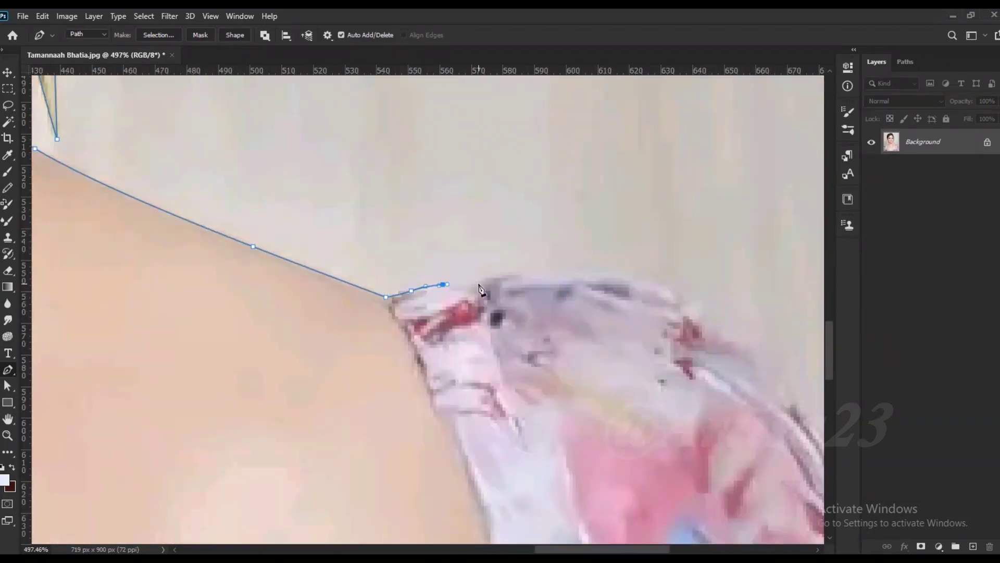
Trace along the right sleeve top and down the dress to the photo's edge.
{"action": "left_click", "coordinate": [661, 285]}
{"action": "left_click", "coordinate": [686, 304]}
{"action": "left_click", "coordinate": [727, 329]}
{"action": "left_click", "coordinate": [763, 358]}
{"action": "scroll", "coordinate": [759, 353], "scroll_direction": "down", "scroll_amount": 3}
{"action": "scroll", "coordinate": [760, 353], "scroll_direction": "right", "scroll_amount": 5}
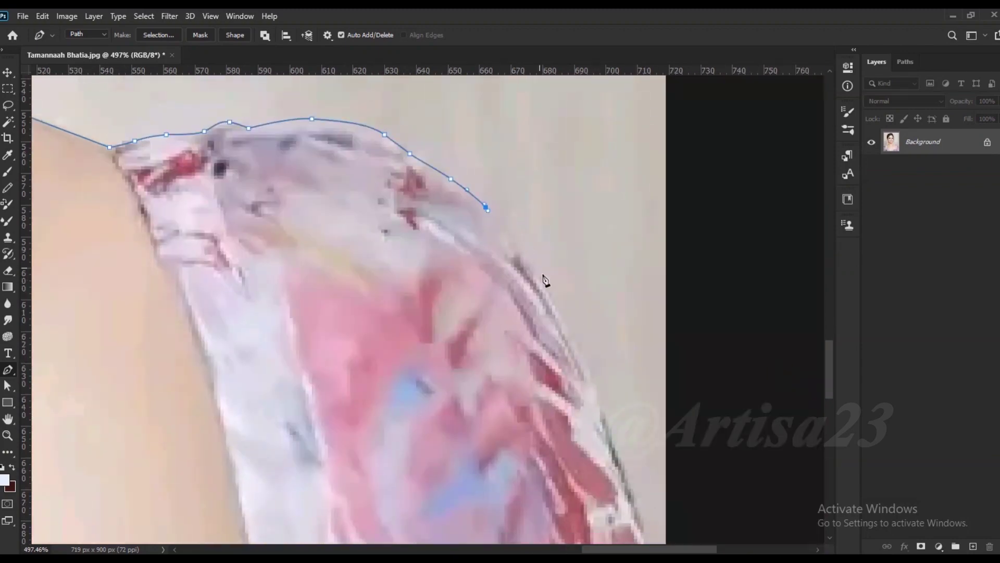
{"action": "left_click", "coordinate": [544, 285]}
{"action": "left_click", "coordinate": [607, 420]}
{"action": "left_click", "coordinate": [642, 497]}
Loop the path below the photo and close it at the starting anchor.
{"action": "scroll", "coordinate": [670, 359], "scroll_direction": "down", "scroll_amount": 5}
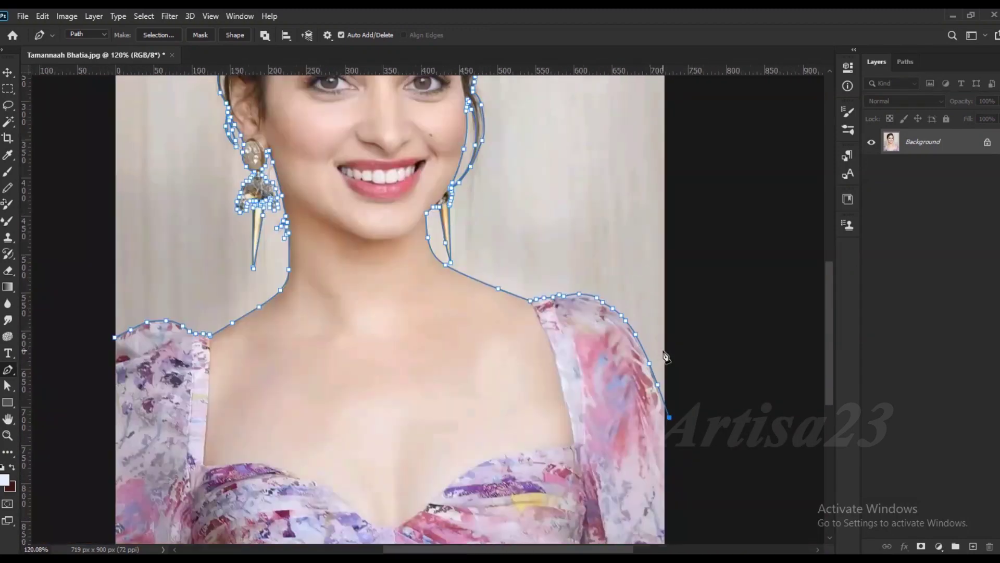
{"action": "left_click", "coordinate": [674, 417]}
{"action": "left_click", "coordinate": [667, 444]}
{"action": "left_click", "coordinate": [563, 453]}
{"action": "left_click", "coordinate": [429, 436]}
{"action": "left_click", "coordinate": [436, 370]}
{"action": "left_click", "coordinate": [448, 345]}
{"action": "scroll", "coordinate": [553, 280], "scroll_direction": "up", "scroll_amount": 2}
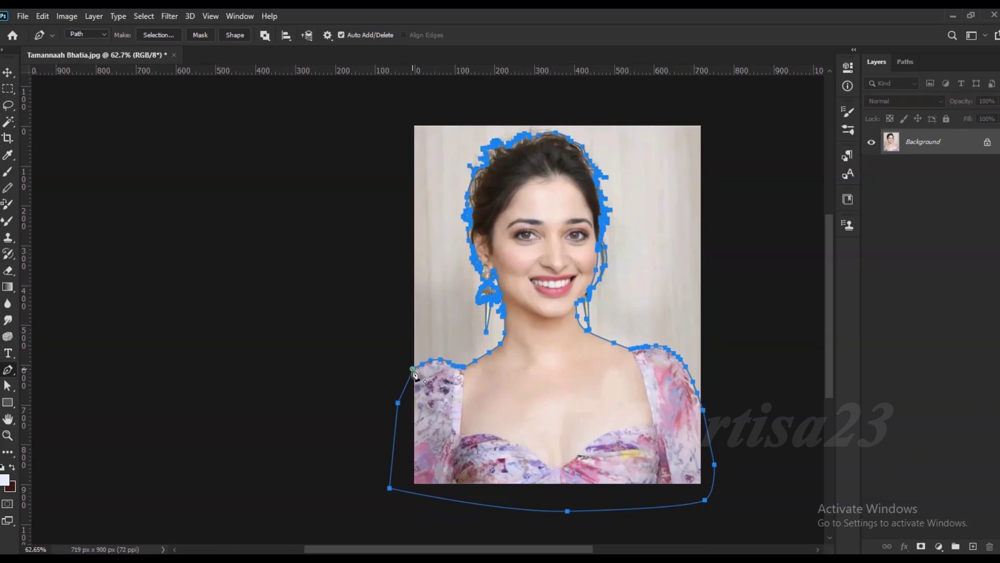
Close the outline path, turn it into a selection, and copy the figure to its own layer.
{"action": "left_click", "coordinate": [416, 374]}
{"action": "right_click", "coordinate": [539, 283]}
{"action": "left_click", "coordinate": [548, 307]}
{"action": "left_click", "coordinate": [569, 153]}
{"action": "scroll", "coordinate": [596, 306], "scroll_direction": "down", "scroll_amount": 1}
{"action": "key", "text": "ctrl+shift+alt+n"}
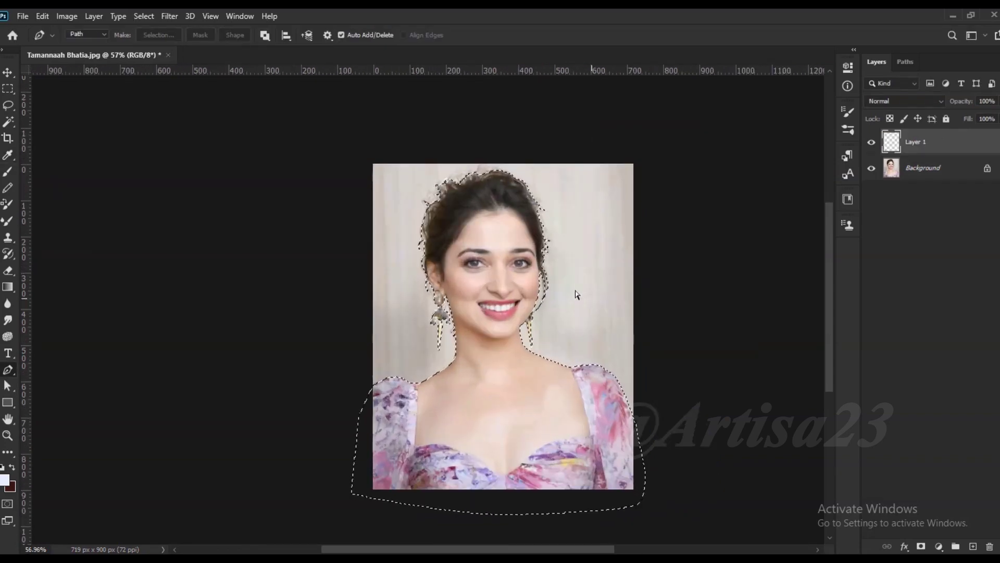
Enlarge the canvas on all sides with the Crop tool.
{"action": "key", "text": "c"}
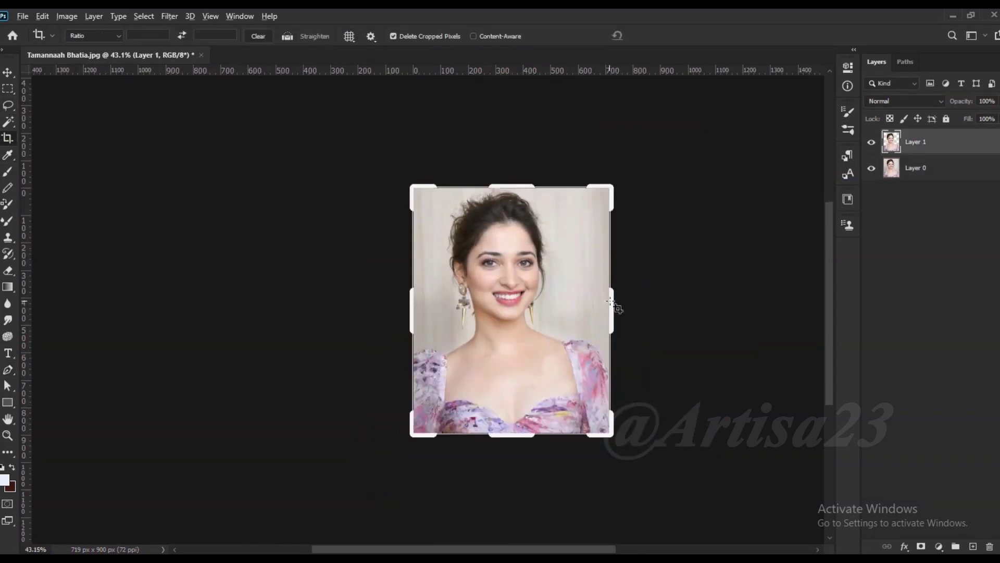
{"action": "left_click_drag", "start_coordinate": [613, 304], "coordinate": [636, 308]}
{"action": "left_click_drag", "start_coordinate": [511, 435], "coordinate": [509, 475]}
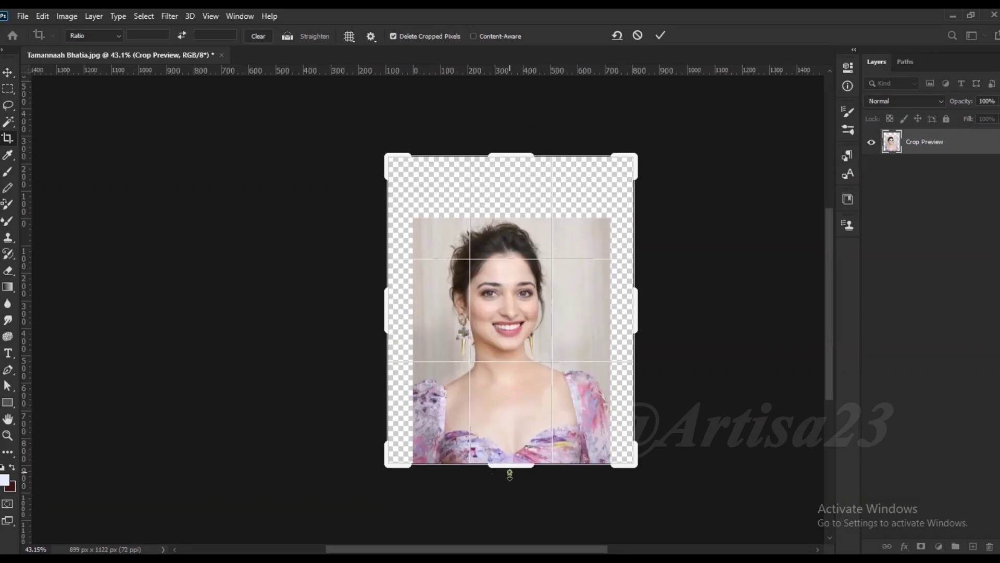
{"action": "key", "text": "Return"}
Add a layer beneath the figure and fill it with a lavender-grey backdrop colour.
{"action": "left_click", "coordinate": [973, 546]}
{"action": "key", "text": "b"}
{"action": "scroll", "coordinate": [617, 397], "scroll_direction": "up", "scroll_amount": 1}
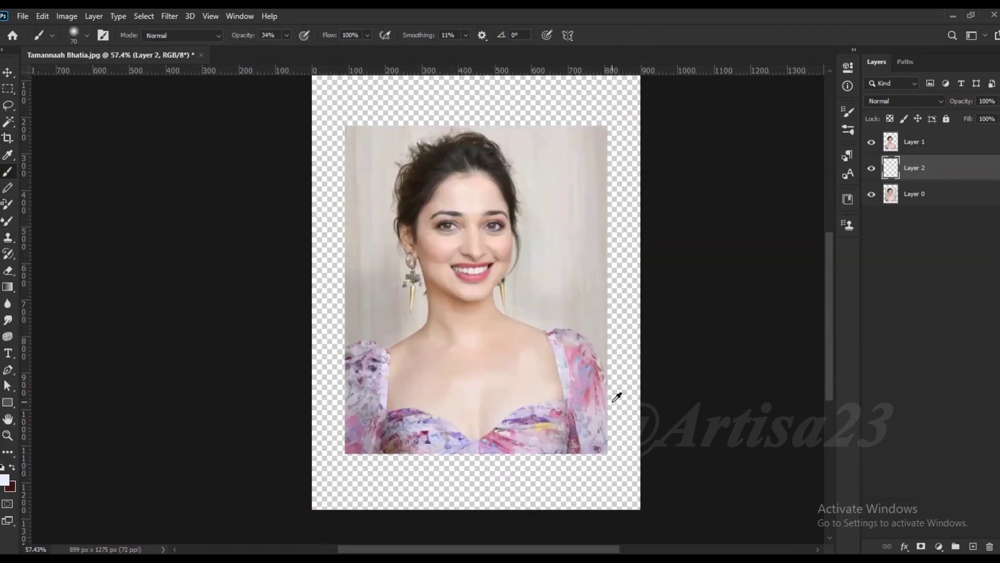
{"action": "key", "text": "alt+BackSpace"}
{"action": "scroll", "coordinate": [580, 295], "scroll_direction": "up", "scroll_amount": 2}
{"action": "left_click", "coordinate": [573, 415], "text": "alt"}
{"action": "key", "text": "alt+BackSpace"}
{"action": "scroll", "coordinate": [49, 206], "scroll_direction": "down", "scroll_amount": 2}
Crop again to widen the canvas on both sides.
{"action": "key", "text": "c"}
{"action": "left_click_drag", "start_coordinate": [603, 319], "coordinate": [626, 317]}
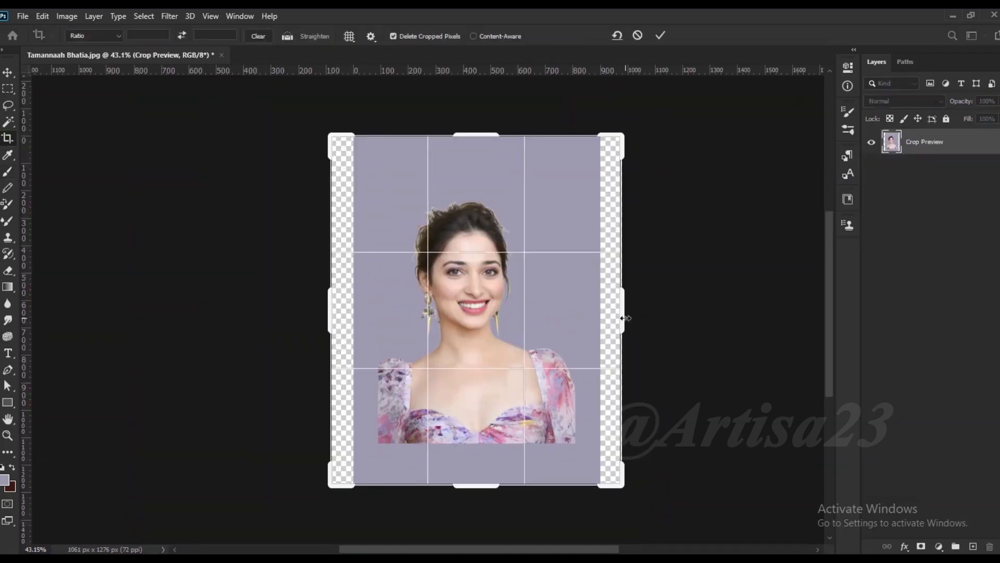
{"action": "key", "text": "Return"}
{"action": "key", "text": "alt+BackSpace"}
Save the document as a PSD with Save As.
{"action": "left_click", "coordinate": [8, 73]}
{"action": "key", "text": "alt+f"}
{"action": "key", "text": "a"}
{"action": "left_click", "coordinate": [154, 233]}
{"action": "left_click", "coordinate": [357, 375]}
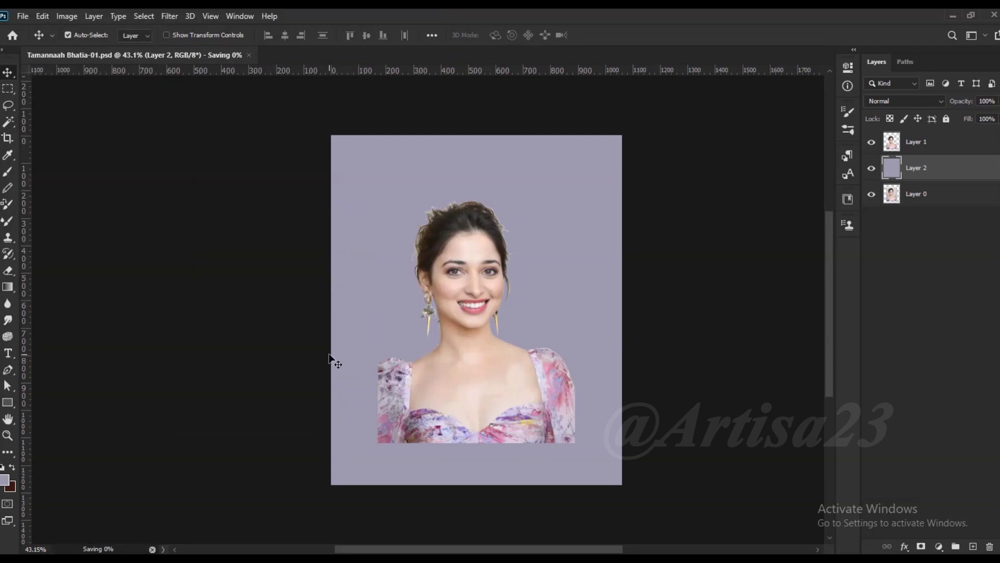
Save a new copy of the document with 'a' appended to the file name.
{"action": "key", "text": "alt+f"}
{"action": "key", "text": "a"}
{"action": "left_click", "coordinate": [162, 232]}
{"action": "type", "text": "amannaah Bhatia-01a"}
{"action": "left_click", "coordinate": [358, 375]}
Darken the lavender backdrop layer with a Curves adjustment.
{"action": "scroll", "coordinate": [483, 226], "scroll_direction": "up", "scroll_amount": 1}
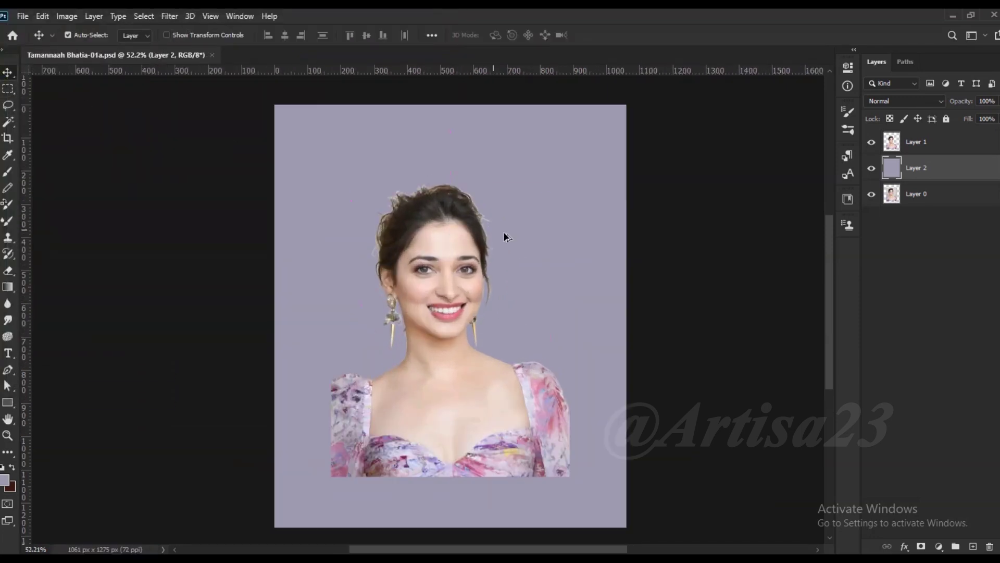
{"action": "scroll", "coordinate": [618, 306], "scroll_direction": "up", "scroll_amount": 2}
{"action": "left_click", "coordinate": [66, 16]}
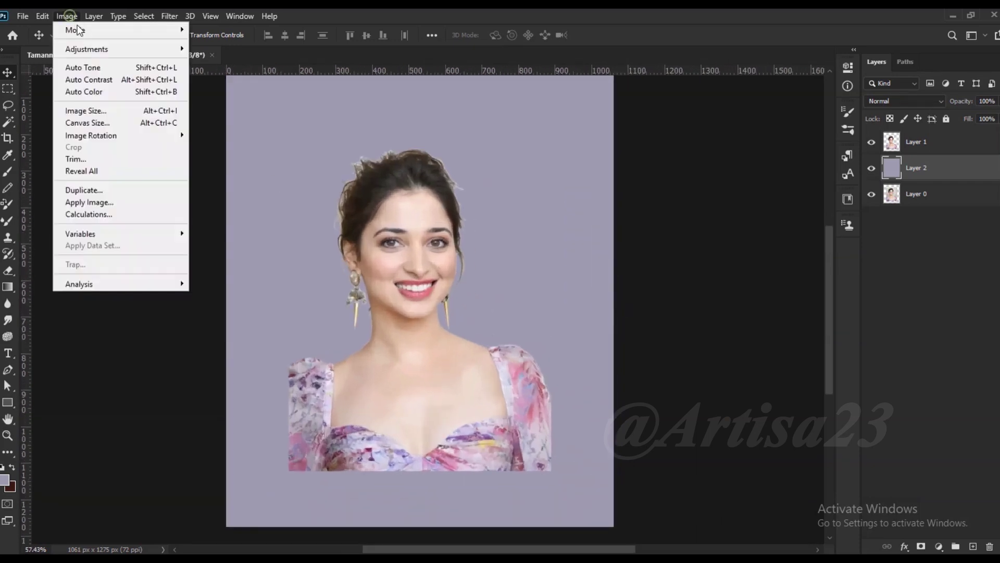
{"action": "left_click", "coordinate": [219, 60]}
{"action": "left_click", "coordinate": [905, 209]}
{"action": "left_click", "coordinate": [67, 16]}
{"action": "left_click", "coordinate": [219, 76]}
{"action": "left_click_drag", "start_coordinate": [441, 211], "coordinate": [442, 223]}
{"action": "left_click", "coordinate": [680, 110]}
Mute the backdrop with Vibrance -34 and Saturation -15.
{"action": "left_click", "coordinate": [67, 17]}
{"action": "left_click", "coordinate": [219, 100]}
{"action": "left_click_drag", "start_coordinate": [573, 194], "coordinate": [555, 194]}
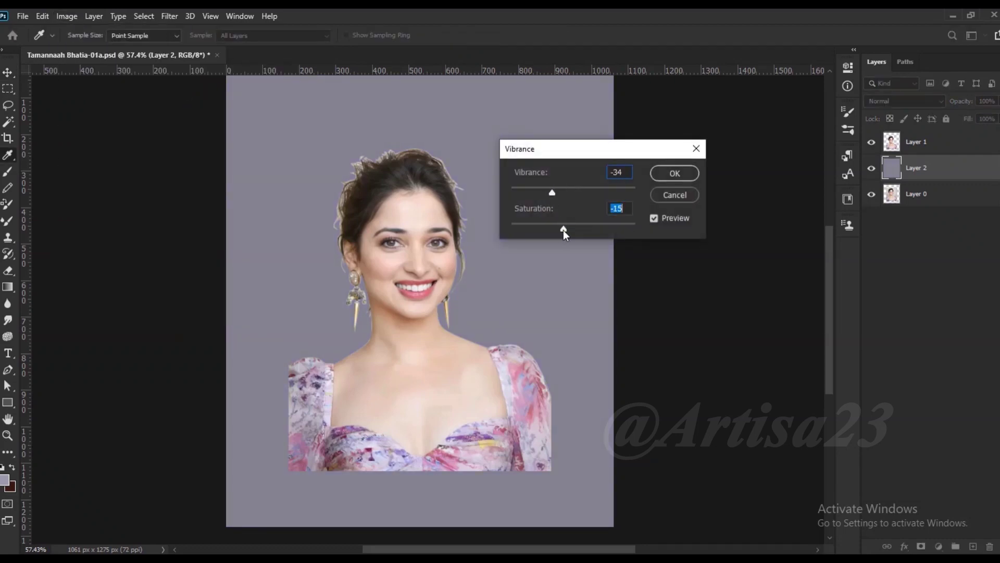
{"action": "key", "text": "Return"}
Crop the canvas shorter at the bottom to 1061×1208 px.
{"action": "scroll", "coordinate": [517, 219], "scroll_direction": "down", "scroll_amount": 2}
{"action": "left_click", "coordinate": [8, 138]}
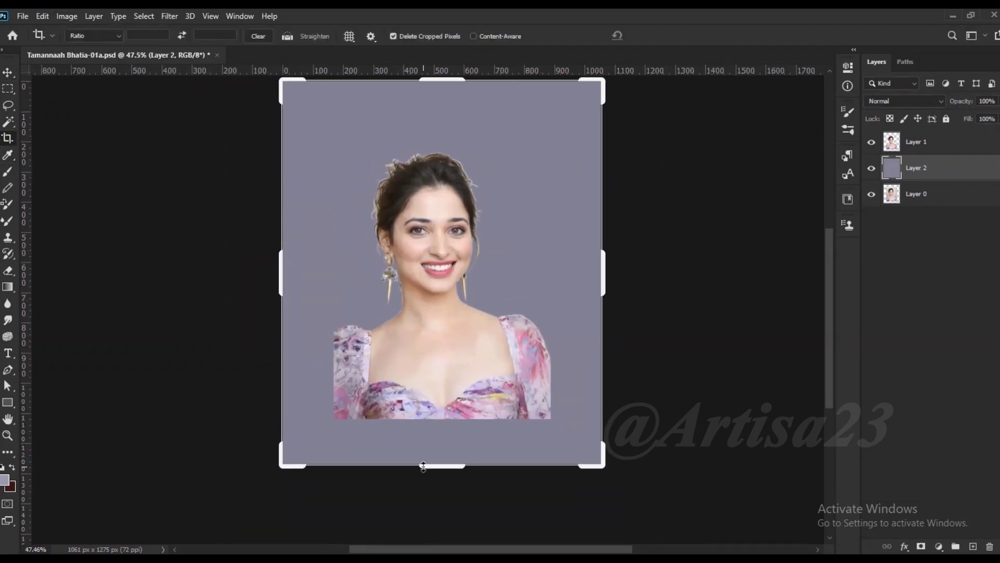
{"action": "key", "text": "Return"}
{"action": "scroll", "coordinate": [484, 261], "scroll_direction": "up", "scroll_amount": 1}
{"action": "scroll", "coordinate": [485, 261], "scroll_direction": "up", "scroll_amount": 1}
Rename the backdrop layer to BG and the portrait layer to 01.
{"action": "double_click", "coordinate": [918, 166]}
{"action": "double_click", "coordinate": [920, 141]}
{"action": "type", "text": "01"}
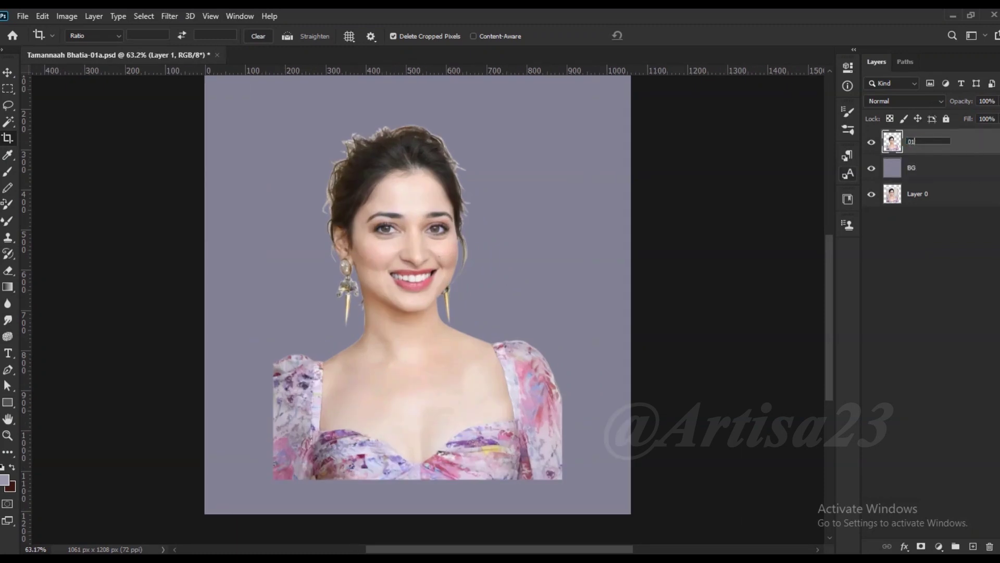
{"action": "left_click", "coordinate": [973, 140]}
{"action": "scroll", "coordinate": [487, 277], "scroll_direction": "down", "scroll_amount": 1}
{"action": "scroll", "coordinate": [487, 277], "scroll_direction": "up", "scroll_amount": 2}
{"action": "key", "text": "v"}
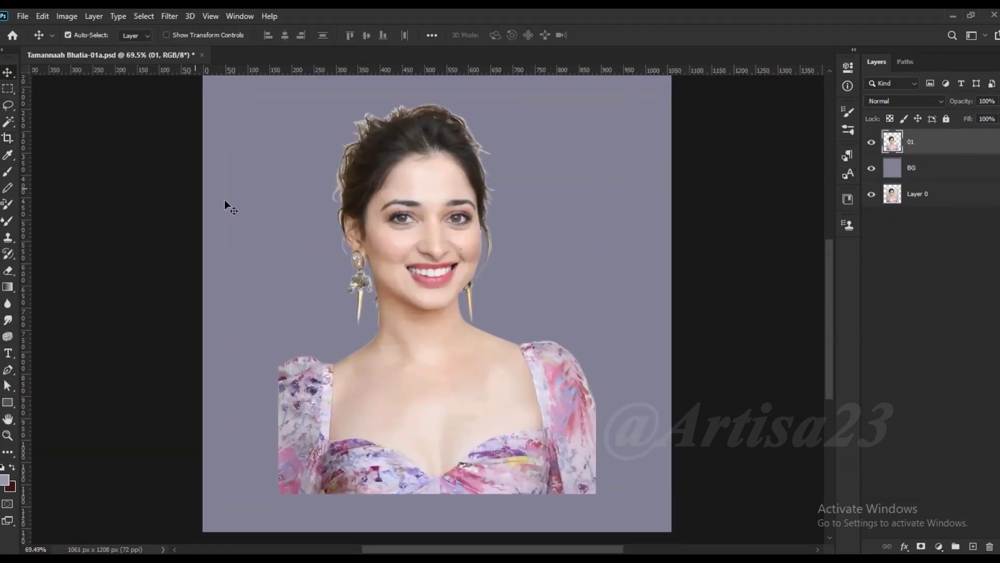
{"action": "scroll", "coordinate": [430, 222], "scroll_direction": "up", "scroll_amount": 2}
{"action": "scroll", "coordinate": [426, 252], "scroll_direction": "up", "scroll_amount": 1}
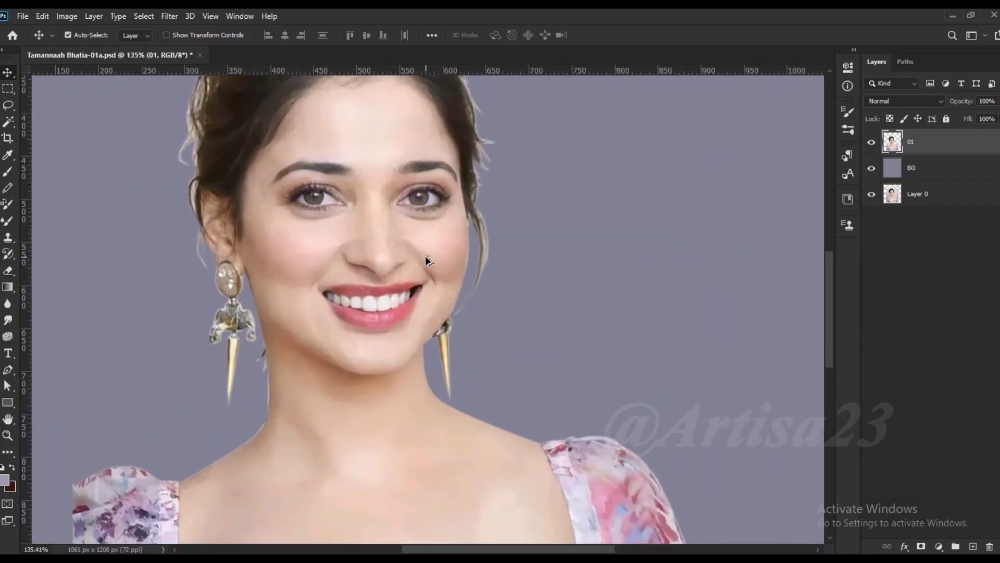
{"action": "scroll", "coordinate": [425, 255], "scroll_direction": "down", "scroll_amount": 3}
Boost the portrait's contrast with Levels input values 27 and 248.
{"action": "scroll", "coordinate": [417, 260], "scroll_direction": "up", "scroll_amount": 6}
{"action": "left_click", "coordinate": [67, 16]}
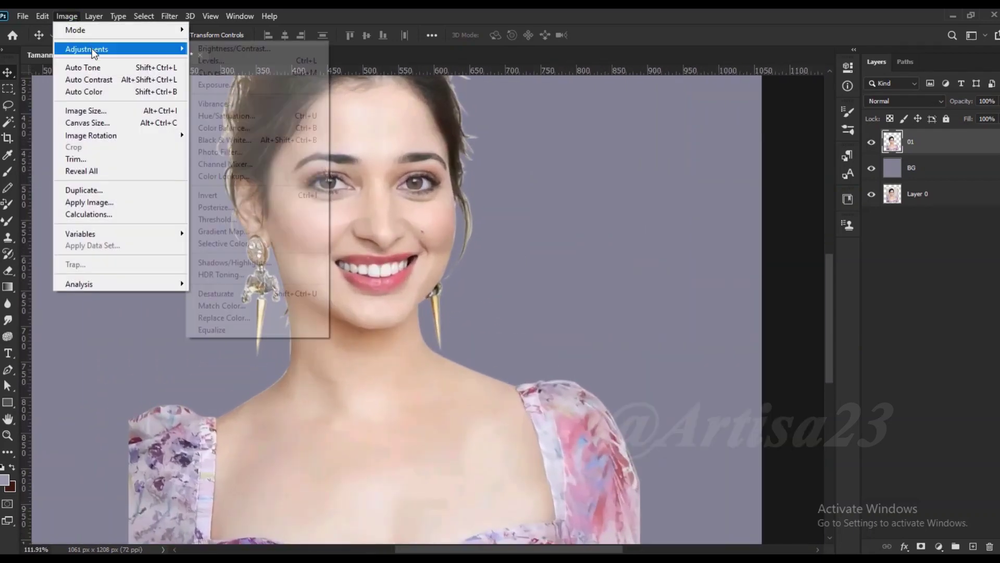
{"action": "left_click", "coordinate": [208, 60]}
{"action": "left_click_drag", "start_coordinate": [693, 328], "coordinate": [709, 329]}
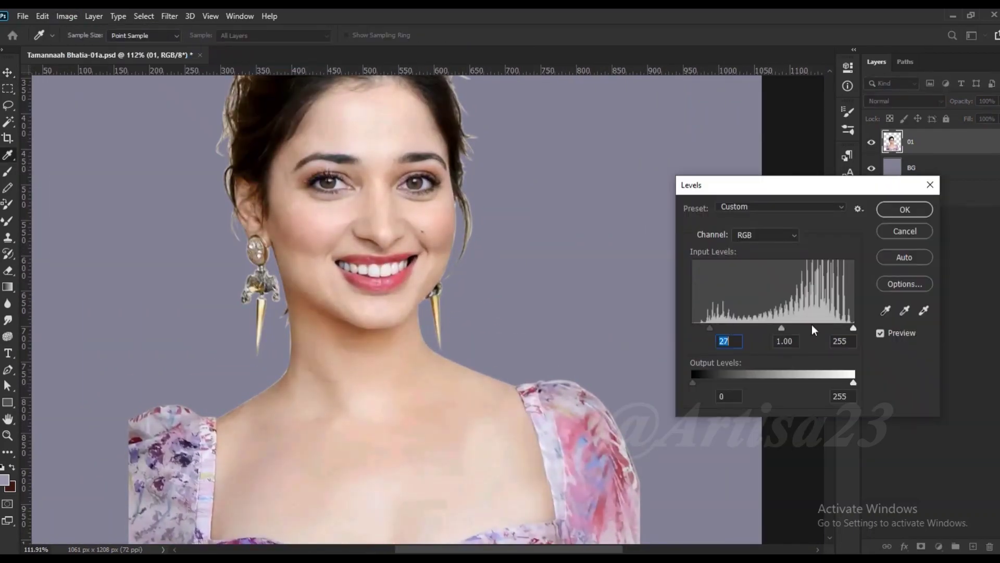
{"action": "left_click_drag", "start_coordinate": [853, 328], "coordinate": [848, 328]}
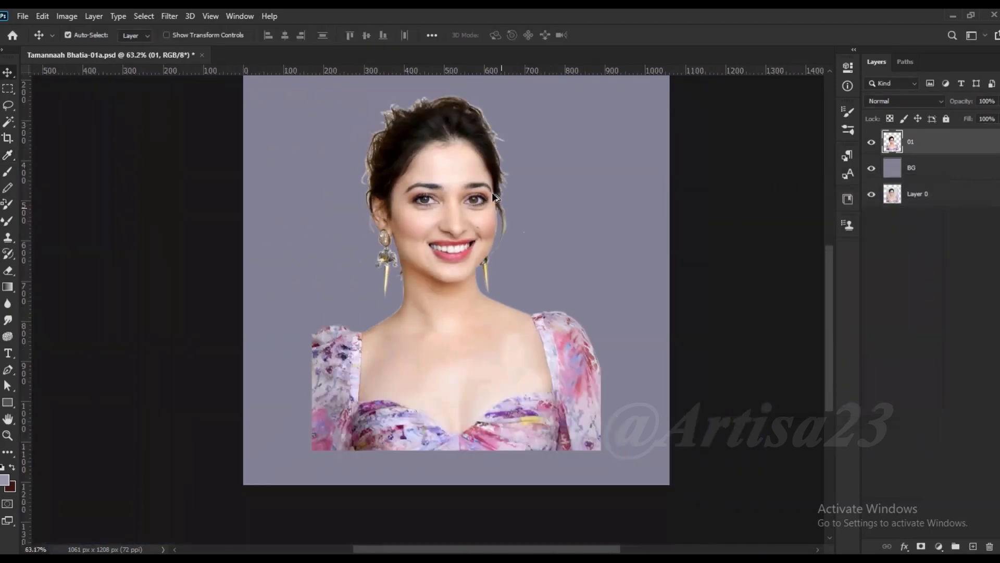
Duplicate the 01 layer as a hidden backup and reselect 01.
{"action": "scroll", "coordinate": [485, 172], "scroll_direction": "up", "scroll_amount": 5}
{"action": "scroll", "coordinate": [477, 151], "scroll_direction": "up", "scroll_amount": 1}
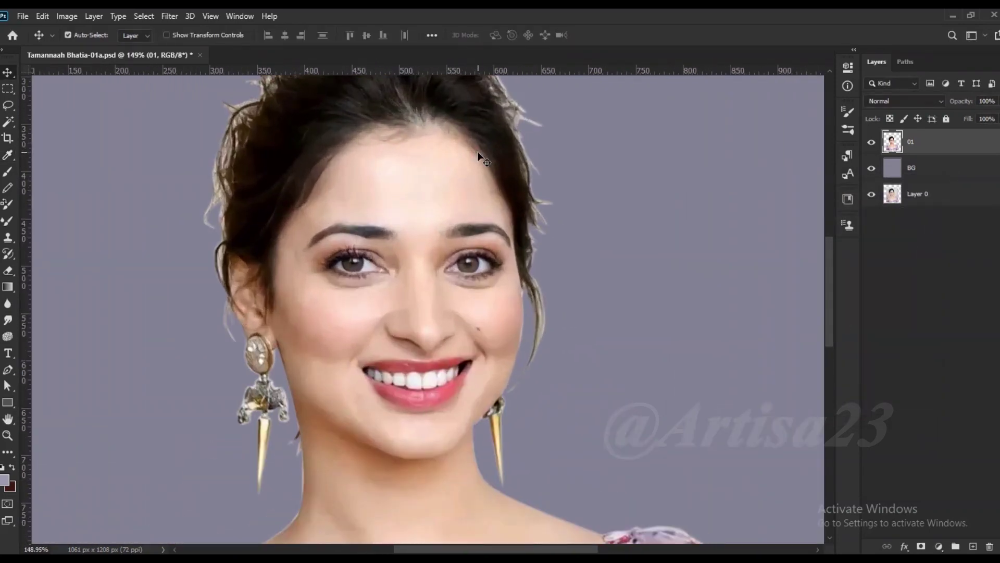
{"action": "left_click_drag", "start_coordinate": [915, 146], "coordinate": [917, 166]}
{"action": "left_click", "coordinate": [871, 168]}
{"action": "left_click", "coordinate": [917, 141]}
Sharpen the face with Unsharp Mask at 59% amount and 4.5 px radius.
{"action": "left_click", "coordinate": [169, 16]}
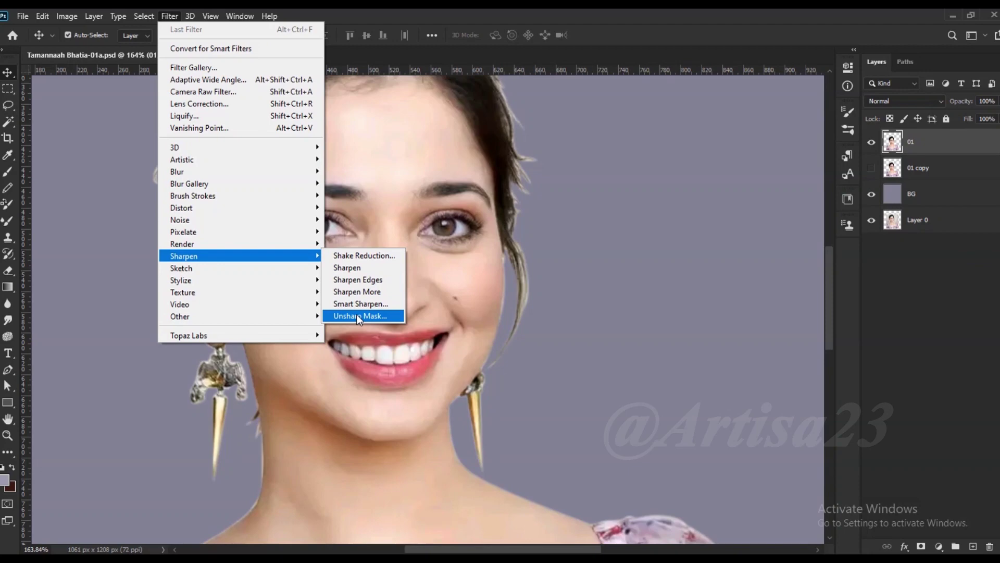
{"action": "left_click", "coordinate": [358, 317]}
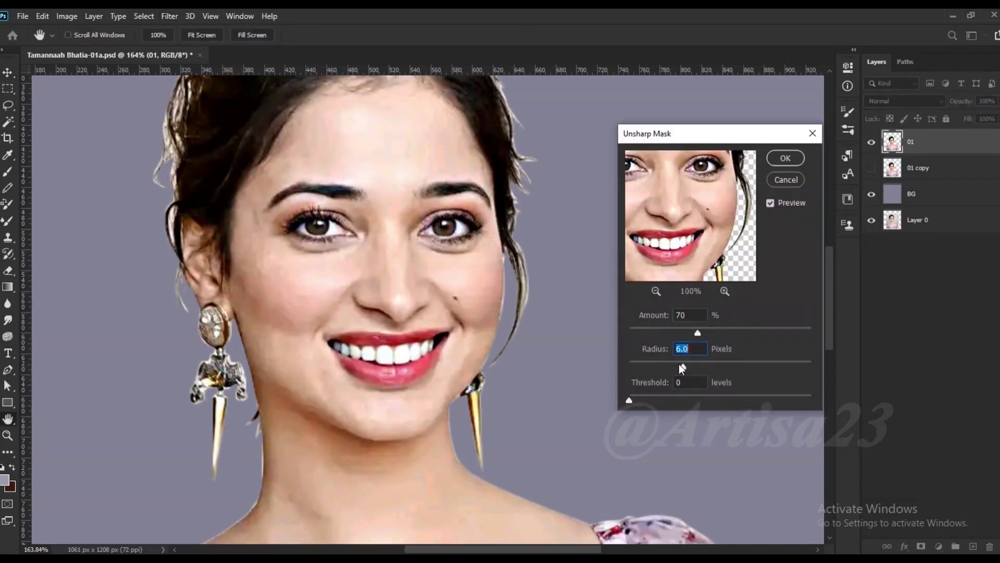
{"action": "left_click_drag", "start_coordinate": [682, 367], "coordinate": [673, 366]}
{"action": "left_click_drag", "start_coordinate": [697, 332], "coordinate": [686, 333]}
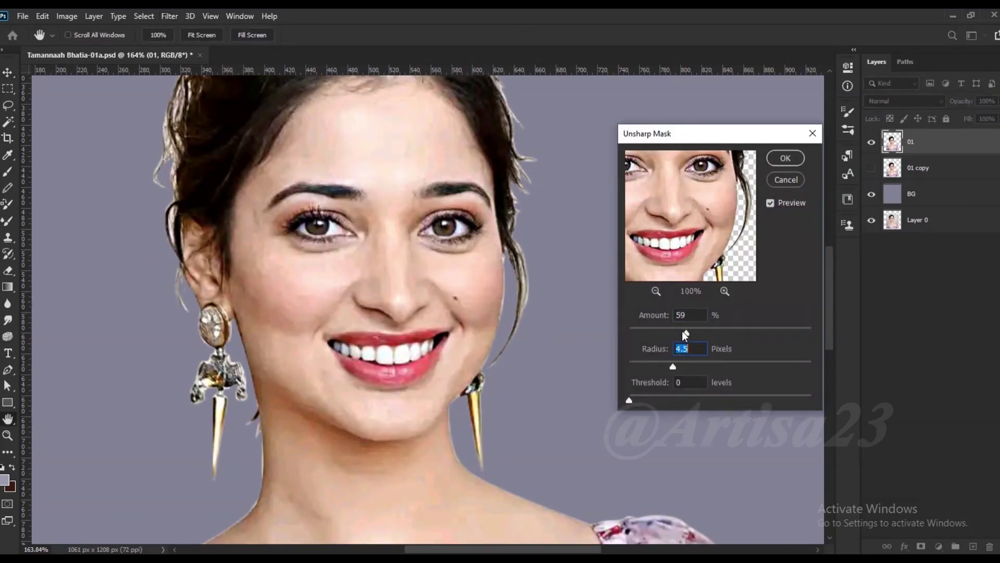
{"action": "key", "text": "Return"}
{"action": "key", "text": "v"}
Duplicate 01 again and set up a High Pass filter with radius 2.3.
{"action": "scroll", "coordinate": [438, 234], "scroll_direction": "up", "scroll_amount": 5}
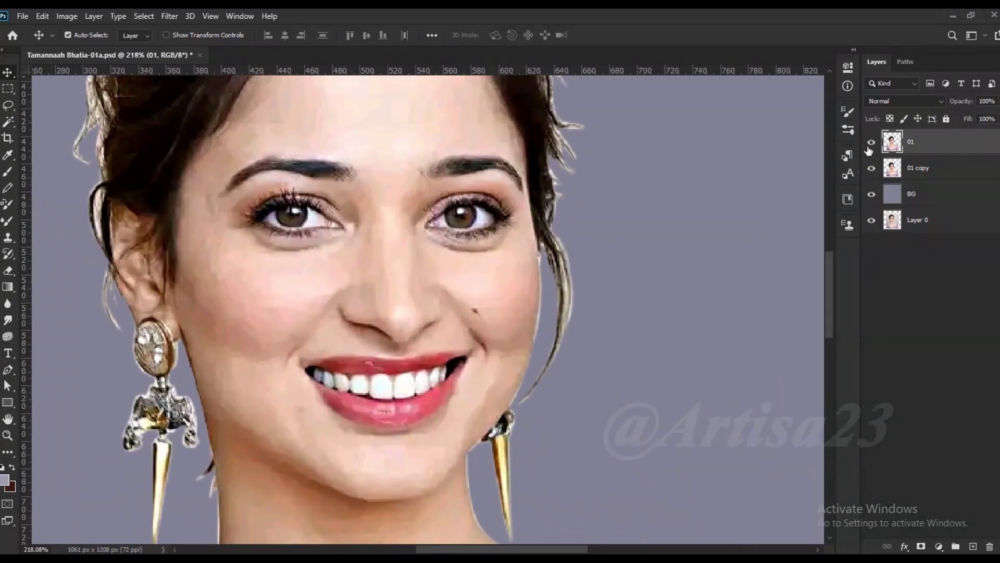
{"action": "left_click", "coordinate": [871, 168]}
{"action": "key", "text": "ctrl+j"}
{"action": "left_click", "coordinate": [917, 142]}
{"action": "left_click", "coordinate": [169, 16]}
{"action": "left_click", "coordinate": [349, 329]}
{"action": "left_click_drag", "start_coordinate": [446, 302], "coordinate": [421, 299]}
Apply the High Pass at 2.3 and set that layer's blend mode to Overlay.
{"action": "left_click", "coordinate": [568, 132]}
{"action": "left_click", "coordinate": [892, 101]}
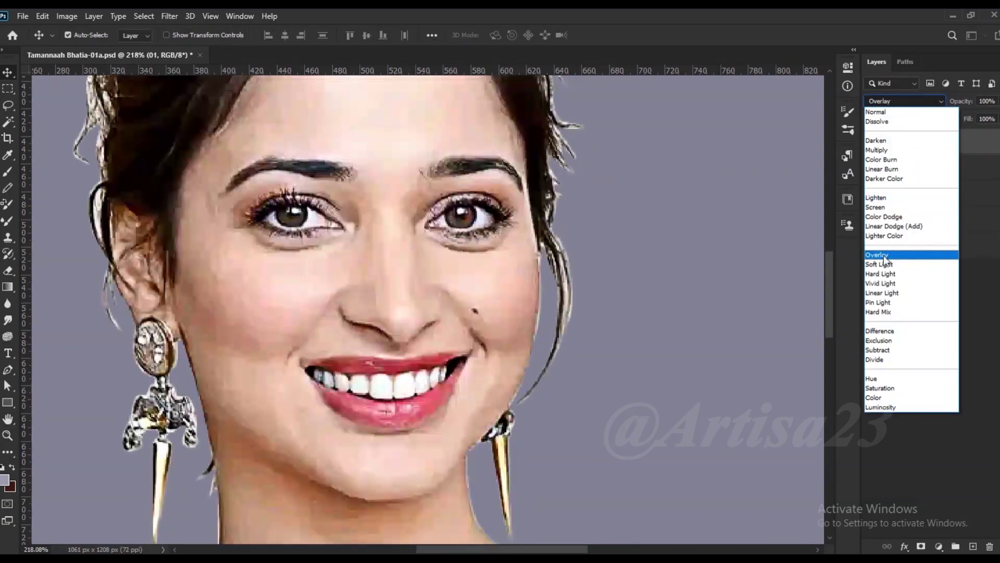
{"action": "left_click", "coordinate": [887, 254]}
{"action": "scroll", "coordinate": [383, 174], "scroll_direction": "down", "scroll_amount": 5}
{"action": "scroll", "coordinate": [748, 152], "scroll_direction": "up", "scroll_amount": 3}
Merge the Overlay high-pass copy down into the 01 layer.
{"action": "left_click", "coordinate": [919, 168], "text": "shift"}
{"action": "right_click", "coordinate": [920, 168]}
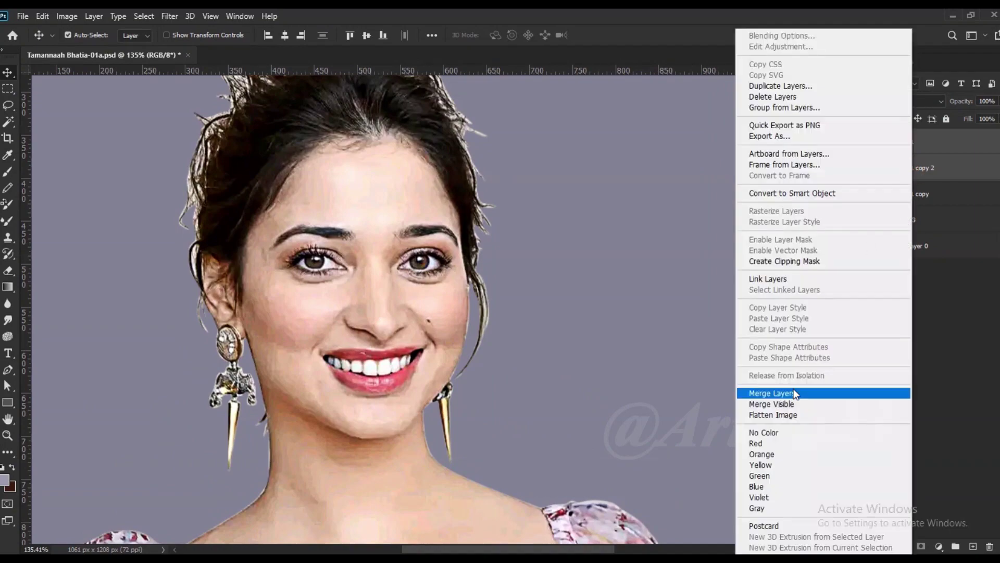
{"action": "left_click", "coordinate": [795, 394]}
{"action": "scroll", "coordinate": [410, 186], "scroll_direction": "down", "scroll_amount": 4}
{"action": "scroll", "coordinate": [414, 223], "scroll_direction": "up", "scroll_amount": 2}
{"action": "scroll", "coordinate": [445, 215], "scroll_direction": "up", "scroll_amount": 2}
{"action": "scroll", "coordinate": [445, 214], "scroll_direction": "up", "scroll_amount": 2}
{"action": "scroll", "coordinate": [533, 226], "scroll_direction": "down", "scroll_amount": 1}
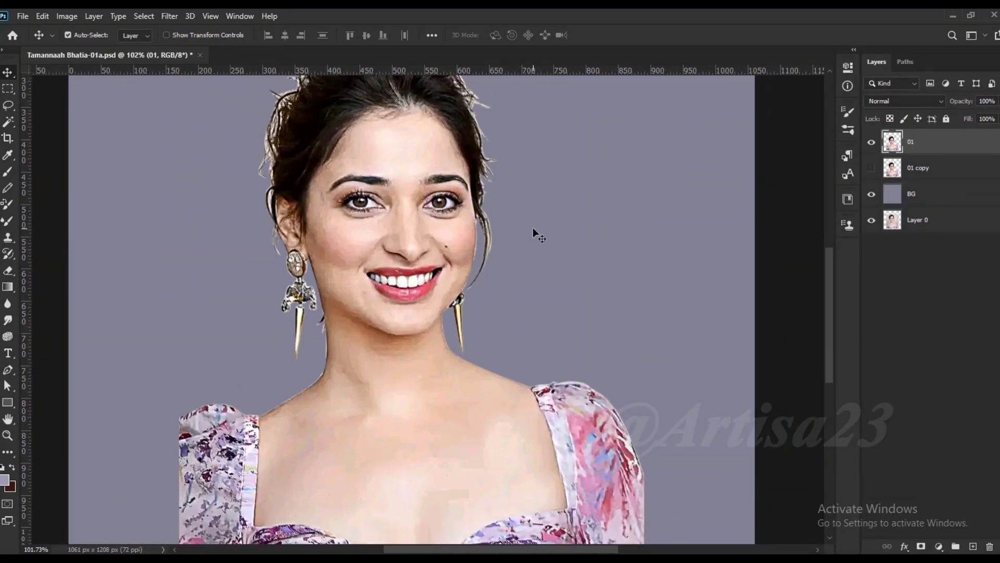
{"action": "scroll", "coordinate": [433, 225], "scroll_direction": "up", "scroll_amount": 2}
{"action": "scroll", "coordinate": [379, 148], "scroll_direction": "up", "scroll_amount": 2}
{"action": "left_click", "coordinate": [8, 319]}
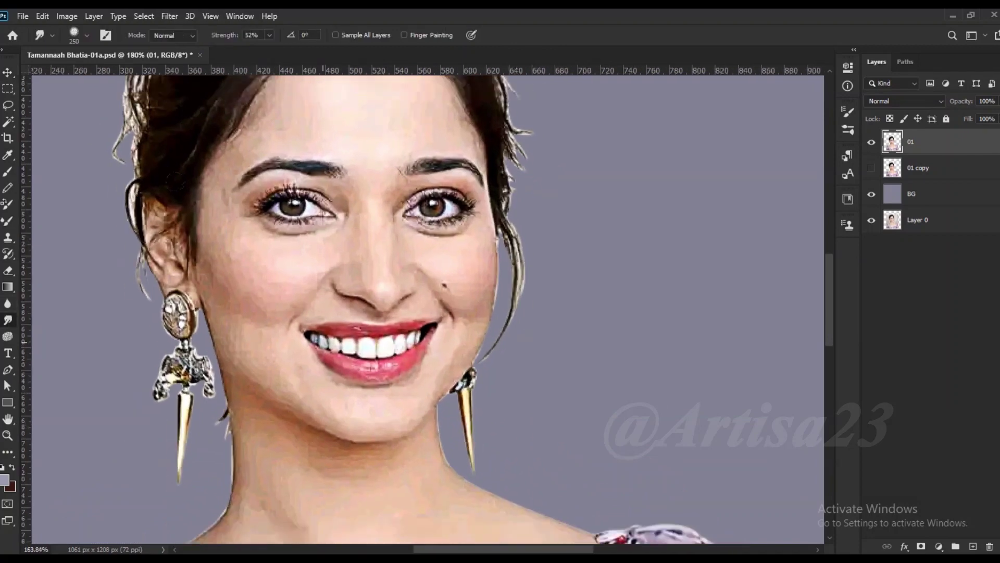
Set the smudge brush to 15 and soften the right eye's under-eye skin, eyeliner and lower lashes.
{"action": "scroll", "coordinate": [427, 307], "scroll_direction": "up", "scroll_amount": 3}
{"action": "scroll", "coordinate": [337, 152], "scroll_direction": "up", "scroll_amount": 2}
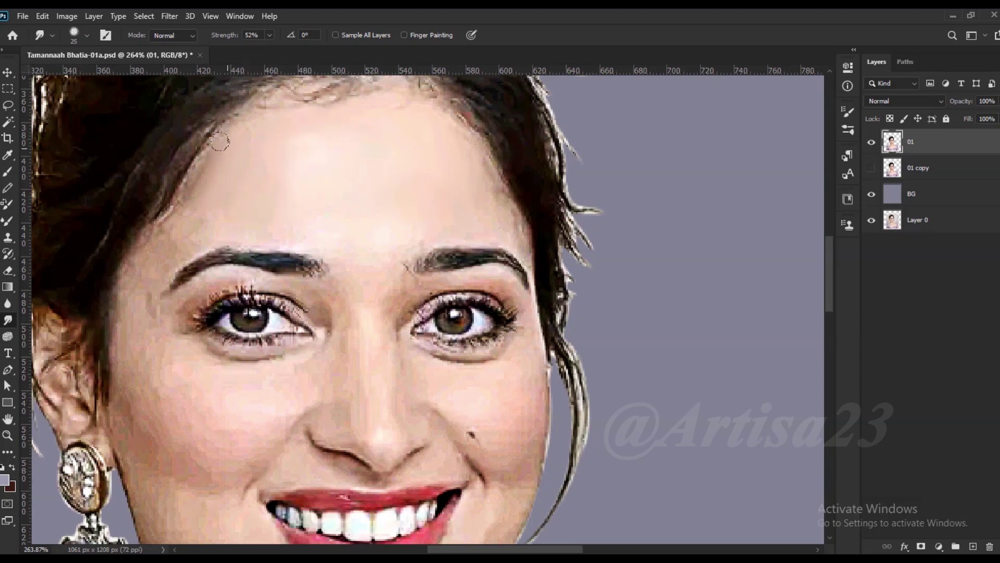
{"action": "scroll", "coordinate": [346, 221], "scroll_direction": "up", "scroll_amount": 1}
{"action": "scroll", "coordinate": [341, 226], "scroll_direction": "up", "scroll_amount": 1}
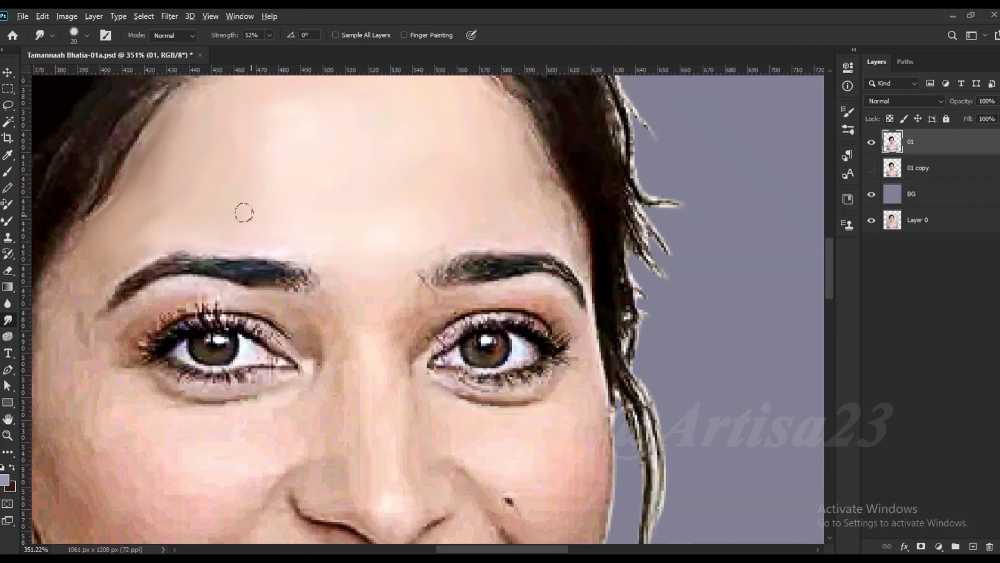
{"action": "scroll", "coordinate": [244, 213], "scroll_direction": "down", "scroll_amount": 1}
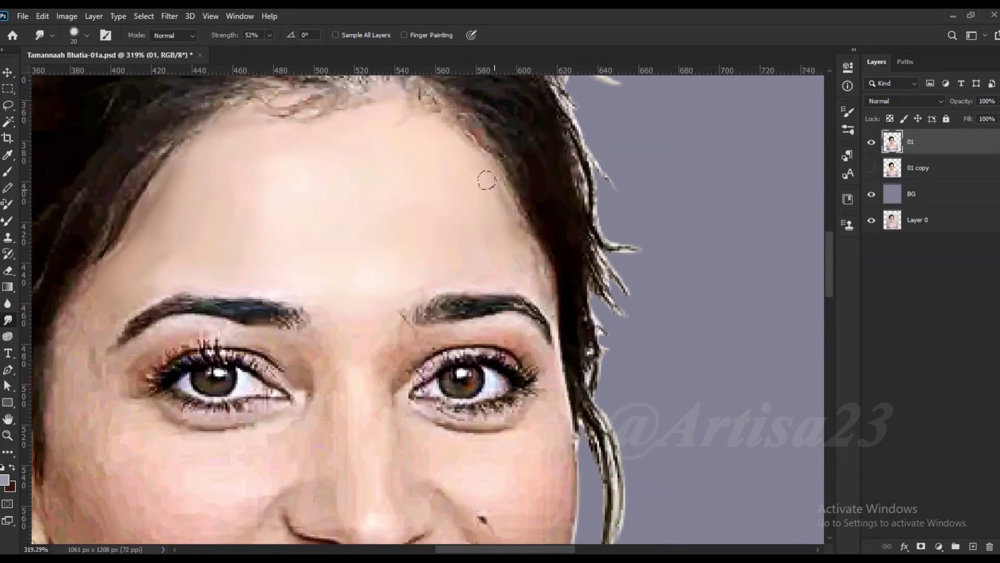
{"action": "scroll", "coordinate": [362, 179], "scroll_direction": "up", "scroll_amount": 1}
{"action": "scroll", "coordinate": [366, 235], "scroll_direction": "up", "scroll_amount": 1}
{"action": "key", "text": "bracketleft"}
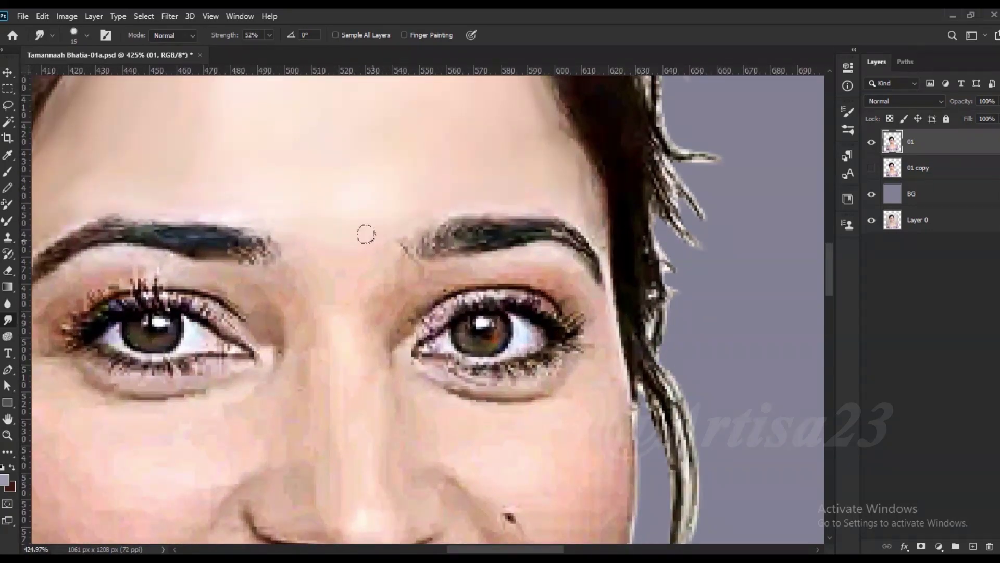
{"action": "key", "text": "bracketright"}
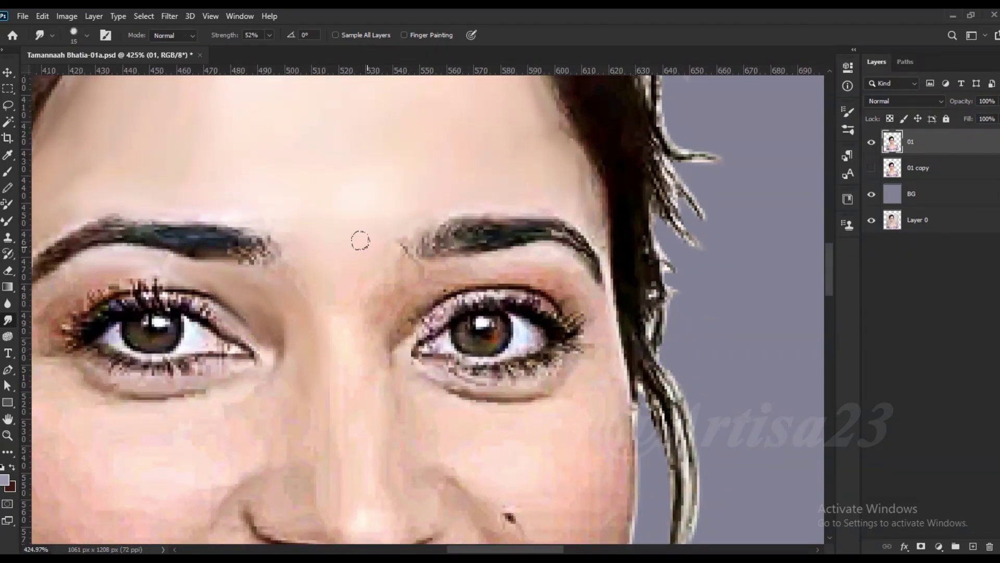
{"action": "key", "text": "bracketright"}
{"action": "scroll", "coordinate": [388, 275], "scroll_direction": "up", "scroll_amount": 2}
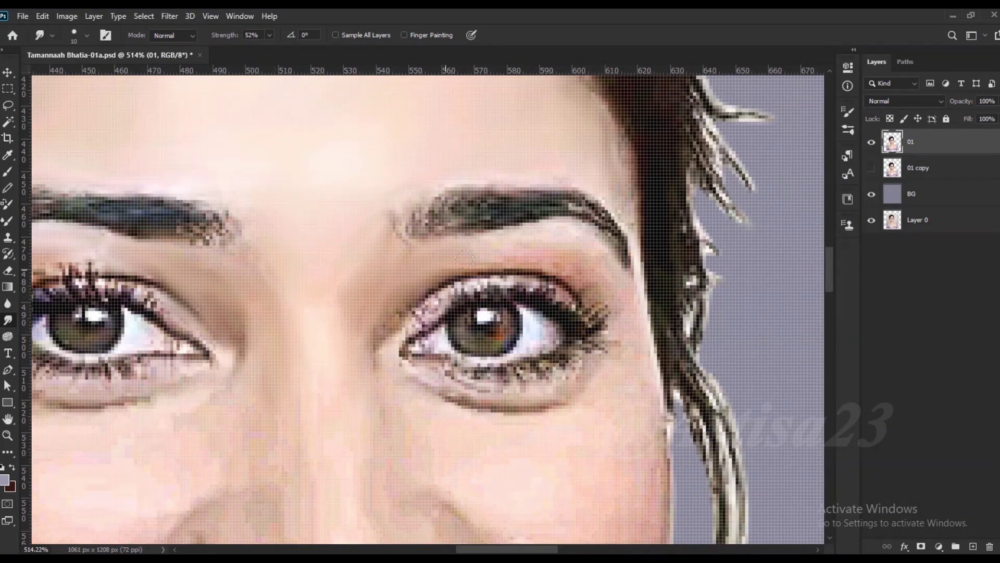
{"action": "mouse_move", "coordinate": [571, 399]}
{"action": "left_mouse_down"}
{"action": "mouse_move", "coordinate": [506, 403]}
{"action": "mouse_move", "coordinate": [417, 373]}
{"action": "left_mouse_up"}
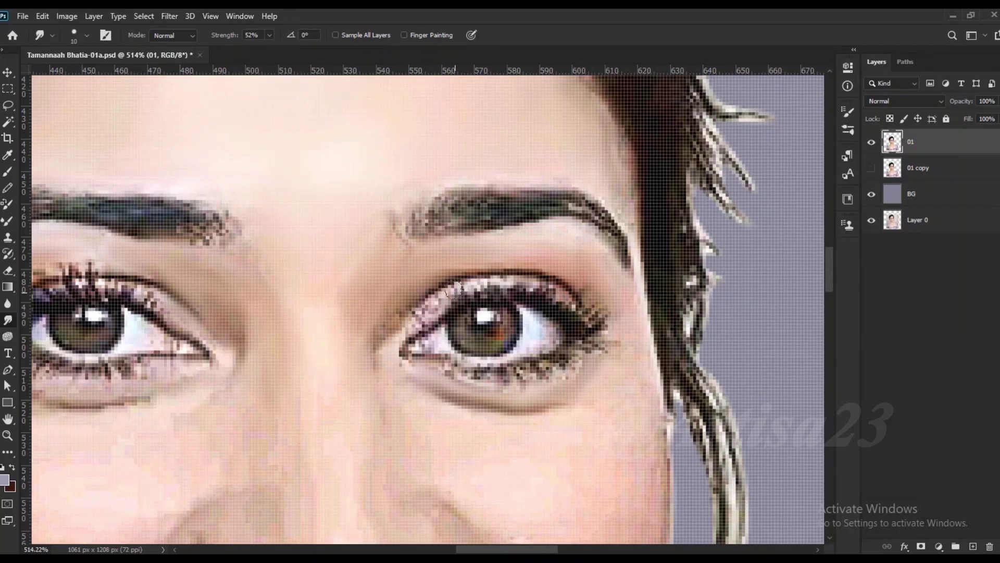
{"action": "left_click_drag", "start_coordinate": [549, 308], "coordinate": [594, 315]}
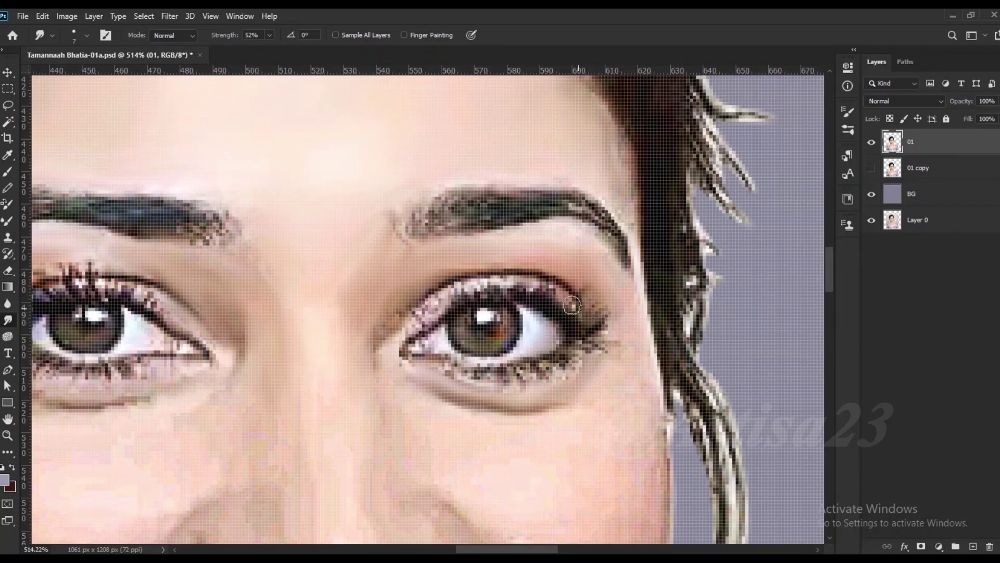
{"action": "mouse_move", "coordinate": [437, 367]}
{"action": "left_mouse_down"}
{"action": "mouse_move", "coordinate": [482, 380]}
{"action": "mouse_move", "coordinate": [538, 373]}
{"action": "left_mouse_up"}
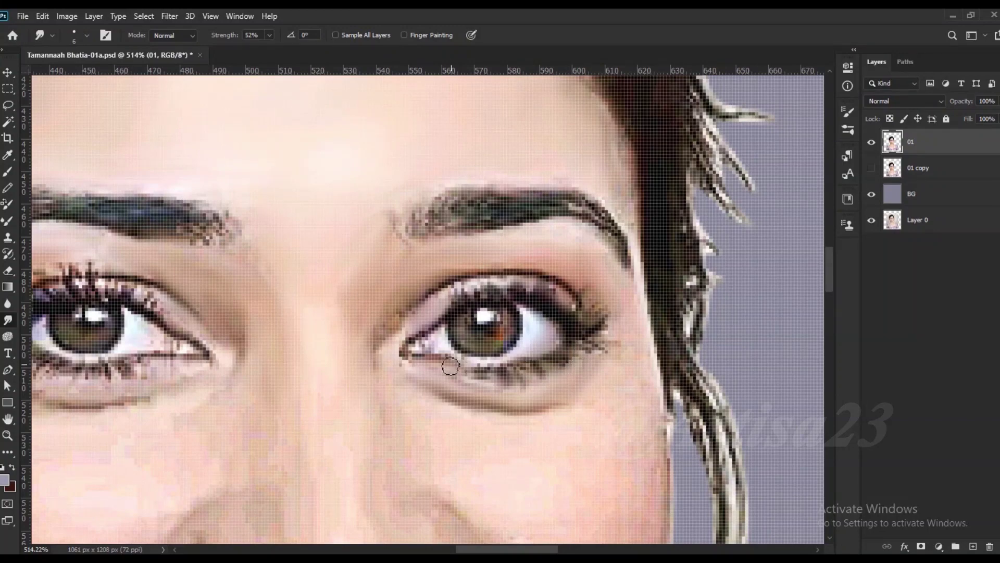
With a 20 px brush, smudge the right under-eye crease toward the outer corner.
{"action": "key", "text": "bracketright"}
{"action": "left_click_drag", "start_coordinate": [461, 412], "coordinate": [571, 399]}
{"action": "scroll", "coordinate": [371, 300], "scroll_direction": "down", "scroll_amount": 1}
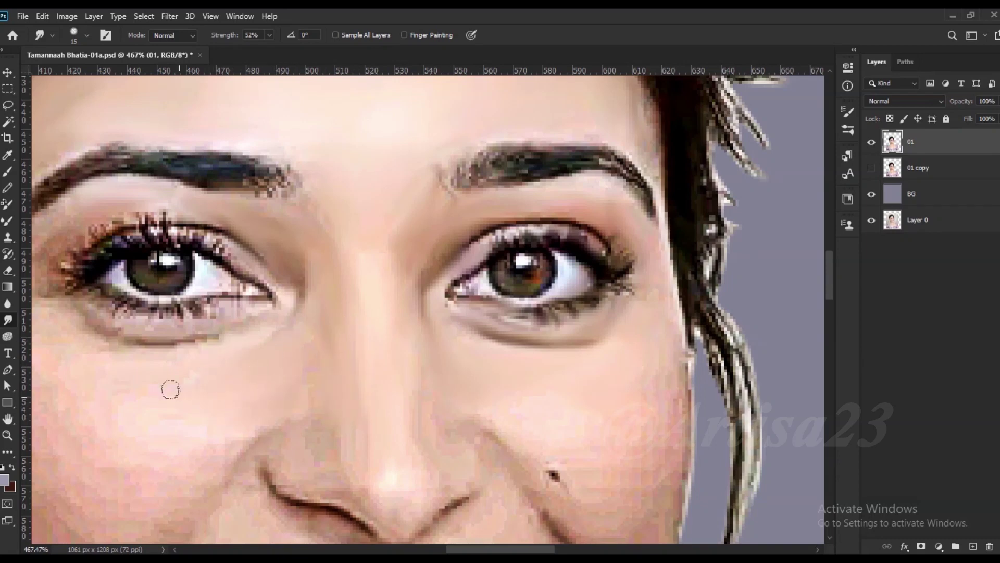
{"action": "scroll", "coordinate": [245, 335], "scroll_direction": "up", "scroll_amount": 1}
Shrink the brush down to 7 and smooth the left eye's lower and upper lash lines.
{"action": "key", "text": "bracketleft"}
{"action": "key", "text": "bracketleft"}
{"action": "mouse_move", "coordinate": [272, 333]}
{"action": "left_mouse_down"}
{"action": "mouse_move", "coordinate": [221, 352]}
{"action": "mouse_move", "coordinate": [172, 346]}
{"action": "left_mouse_up"}
{"action": "key", "text": "bracketleft"}
{"action": "key", "text": "bracketleft"}
{"action": "mouse_move", "coordinate": [314, 261]}
{"action": "left_mouse_down"}
{"action": "mouse_move", "coordinate": [161, 230]}
{"action": "mouse_move", "coordinate": [229, 216]}
{"action": "mouse_move", "coordinate": [208, 222]}
{"action": "left_mouse_up"}
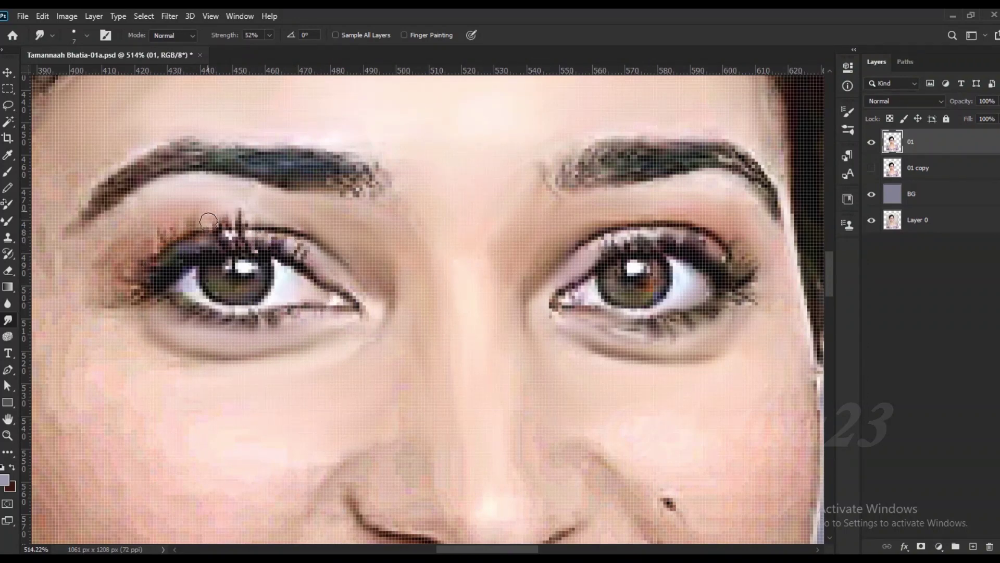
{"action": "mouse_move", "coordinate": [307, 240]}
{"action": "left_mouse_down"}
{"action": "mouse_move", "coordinate": [334, 271]}
{"action": "mouse_move", "coordinate": [347, 316]}
{"action": "left_mouse_up"}
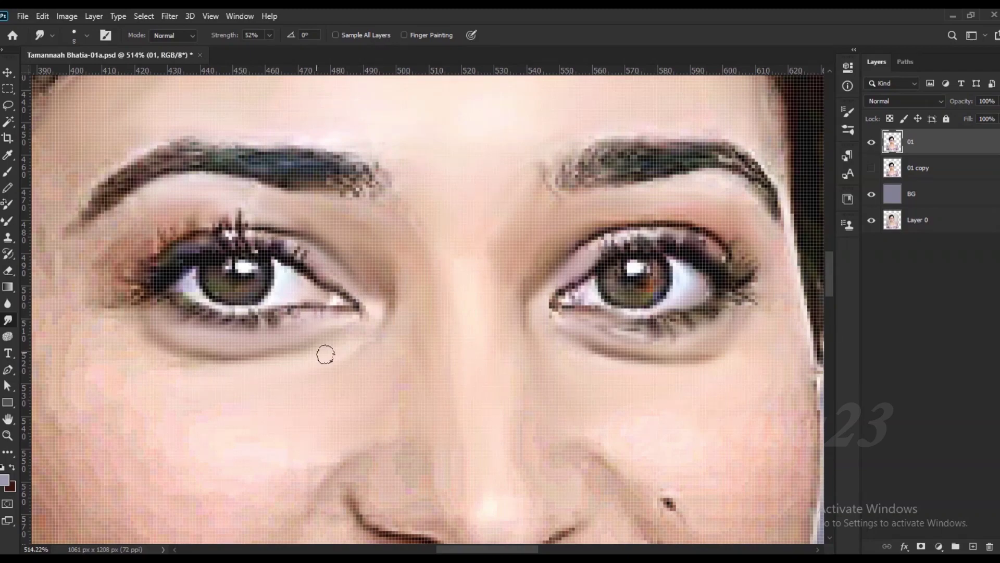
{"action": "scroll", "coordinate": [414, 252], "scroll_direction": "down", "scroll_amount": 2}
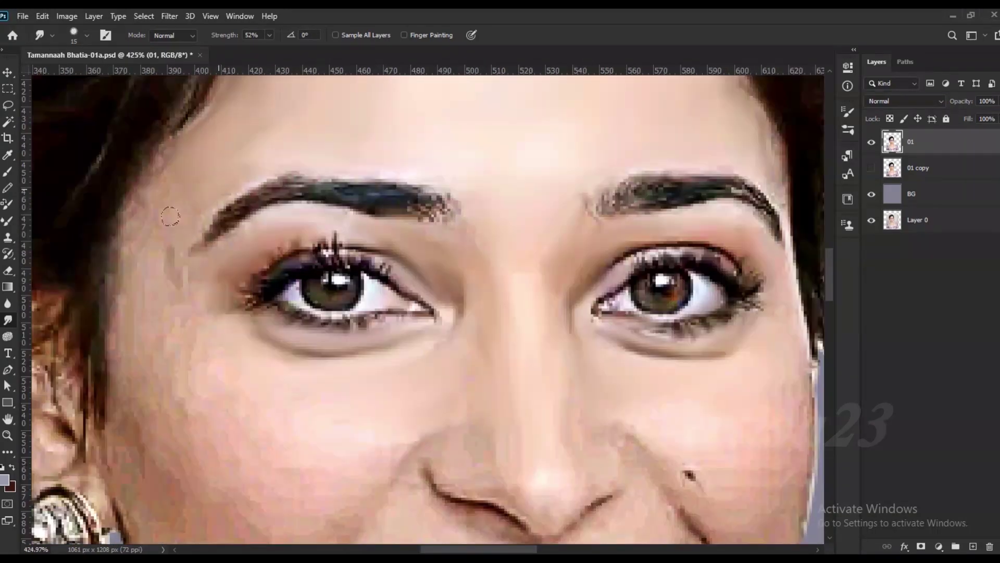
Smudge the cheek and jaw skin smooth, then the lower lip and chin edge with a smaller brush.
{"action": "scroll", "coordinate": [191, 247], "scroll_direction": "down", "scroll_amount": 2}
{"action": "key", "text": "bracketright"}
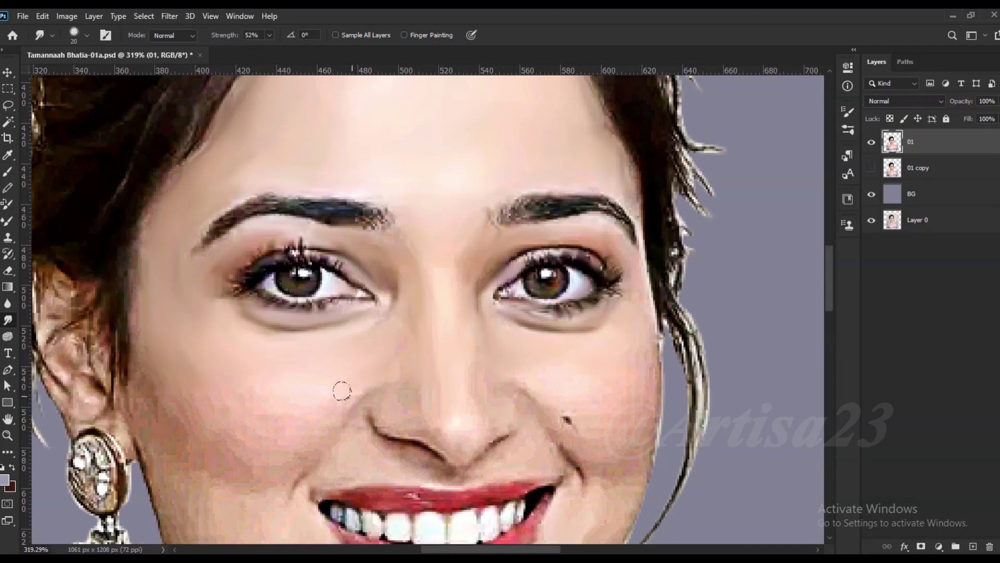
{"action": "mouse_move", "coordinate": [145, 399]}
{"action": "left_mouse_down"}
{"action": "mouse_move", "coordinate": [297, 422]}
{"action": "mouse_move", "coordinate": [288, 402]}
{"action": "mouse_move", "coordinate": [252, 420]}
{"action": "mouse_move", "coordinate": [146, 434]}
{"action": "left_mouse_up"}
{"action": "key", "text": "bracketleft"}
{"action": "scroll", "coordinate": [146, 433], "scroll_direction": "down", "scroll_amount": 1}
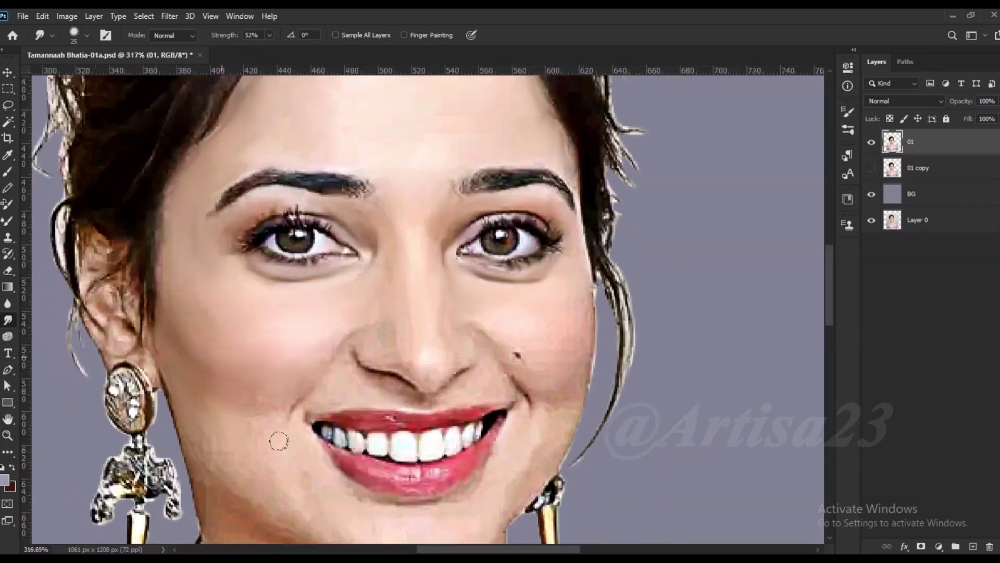
{"action": "scroll", "coordinate": [279, 442], "scroll_direction": "up", "scroll_amount": 2}
{"action": "scroll", "coordinate": [320, 437], "scroll_direction": "down", "scroll_amount": 2}
{"action": "scroll", "coordinate": [320, 437], "scroll_direction": "up", "scroll_amount": 1}
{"action": "key", "text": "bracketleft"}
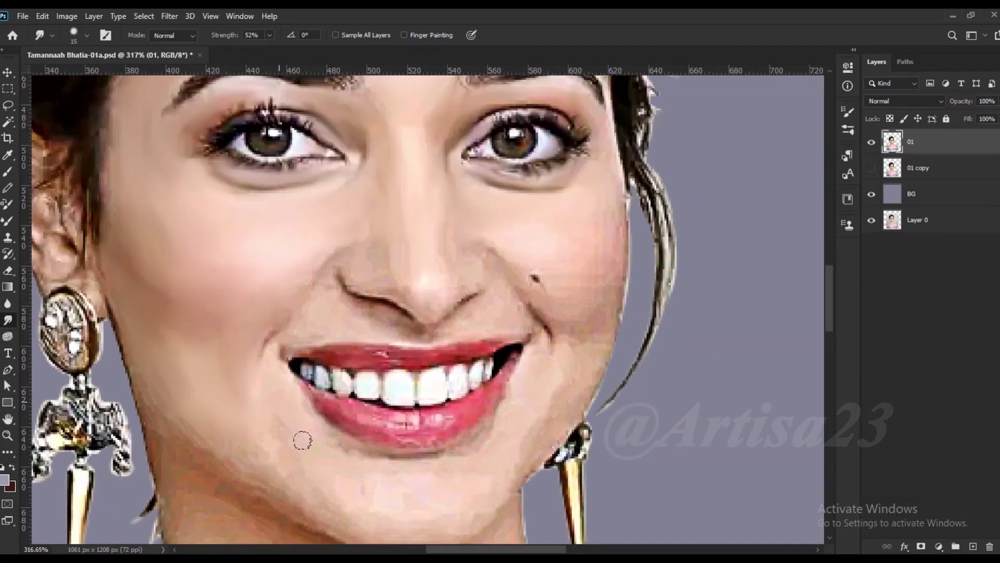
{"action": "left_click_drag", "start_coordinate": [489, 428], "coordinate": [440, 449]}
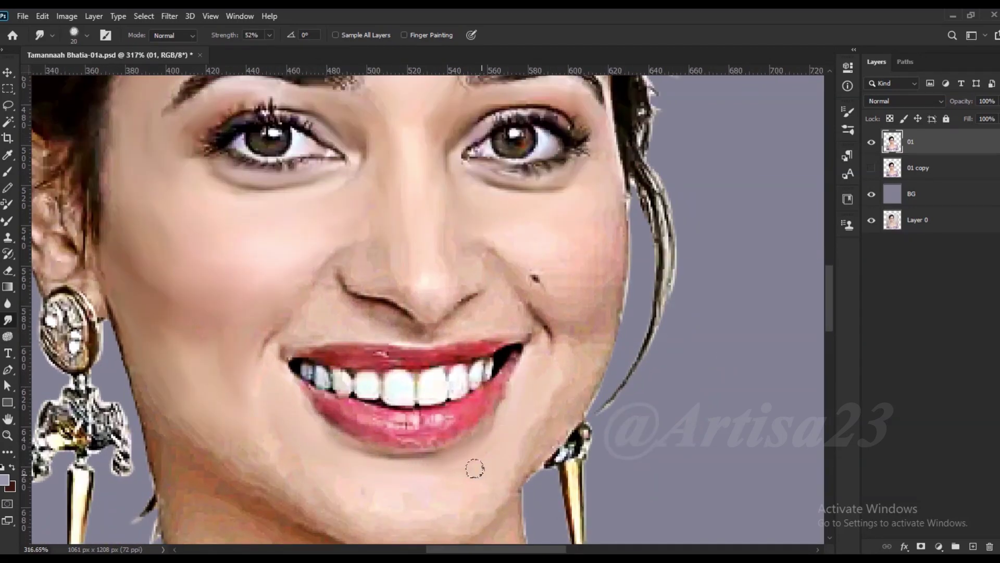
Soften the smile-line crease beside the nose and smooth the upper-lip highlight and lower-lip texture.
{"action": "key", "text": "bracketleft"}
{"action": "key", "text": "bracketleft"}
{"action": "key", "text": "bracketright"}
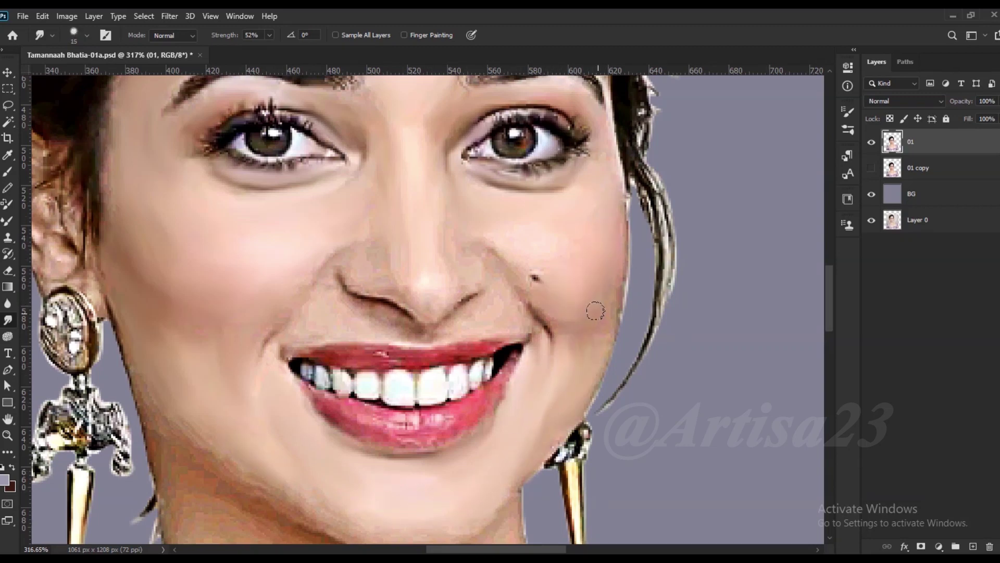
{"action": "scroll", "coordinate": [488, 253], "scroll_direction": "up", "scroll_amount": 3}
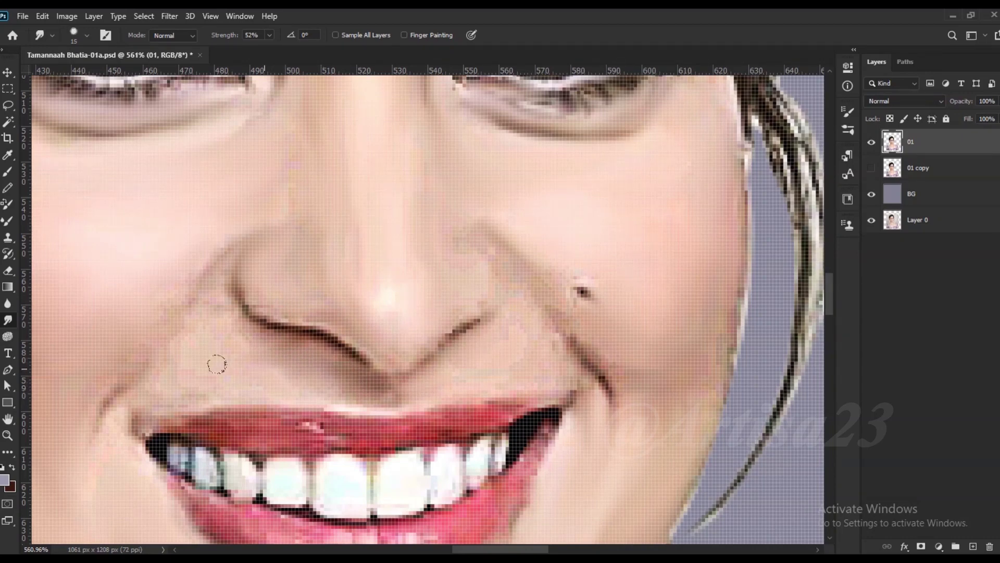
{"action": "left_click_drag", "start_coordinate": [171, 374], "coordinate": [140, 358]}
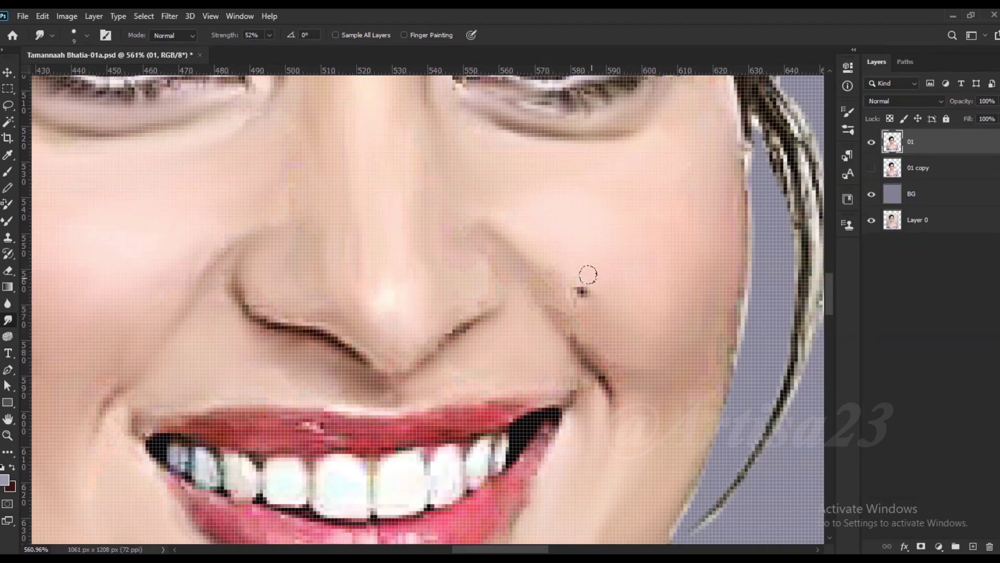
{"action": "key", "text": "bracketright"}
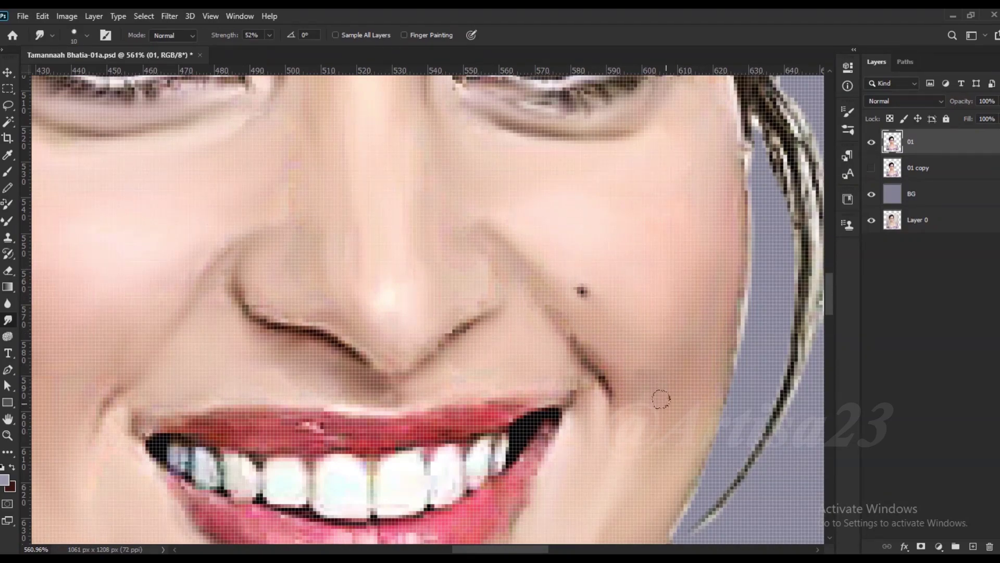
{"action": "scroll", "coordinate": [599, 338], "scroll_direction": "down", "scroll_amount": 3}
{"action": "scroll", "coordinate": [462, 395], "scroll_direction": "up", "scroll_amount": 4}
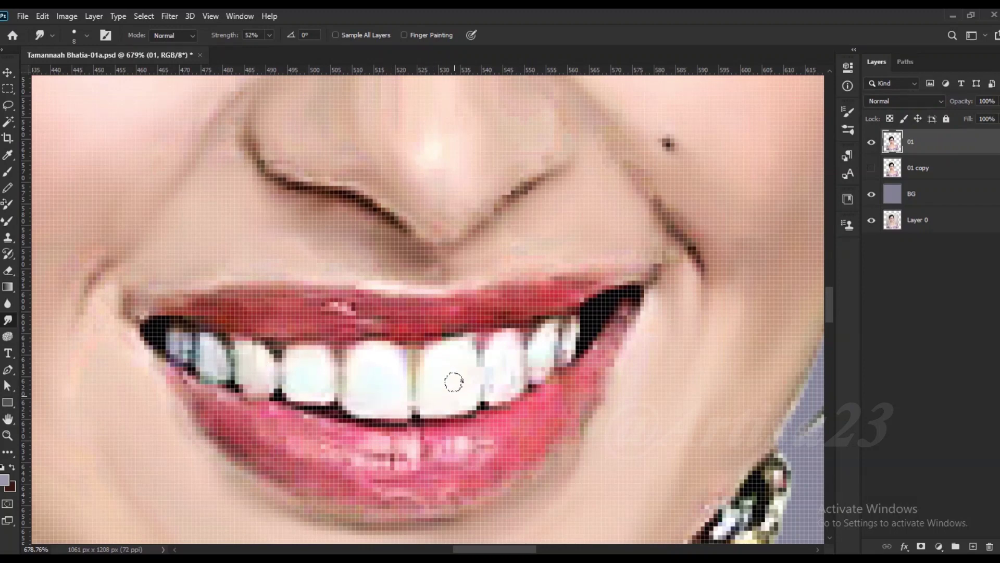
{"action": "left_click_drag", "start_coordinate": [584, 286], "coordinate": [254, 304]}
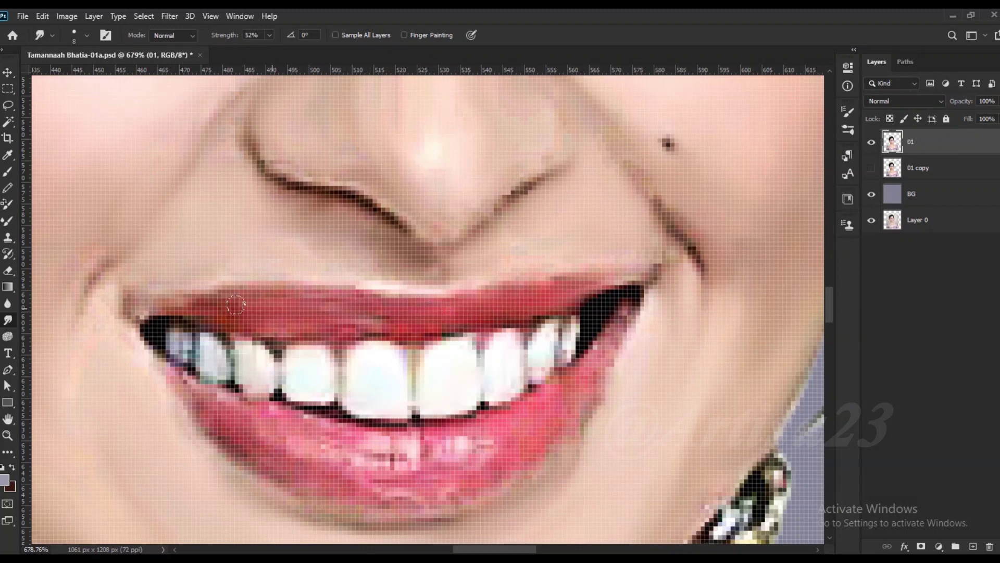
{"action": "left_click_drag", "start_coordinate": [526, 424], "coordinate": [260, 437]}
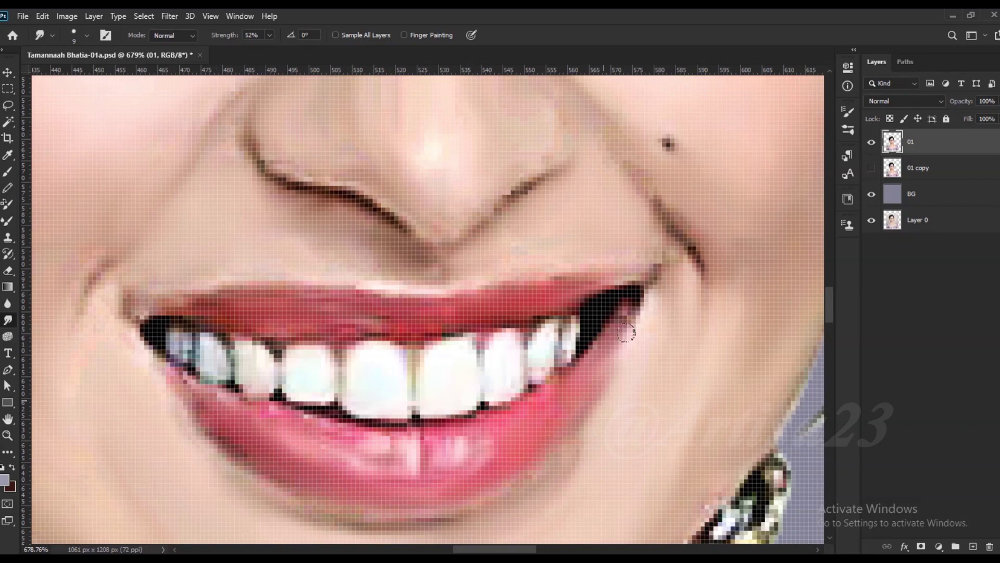
{"action": "scroll", "coordinate": [151, 299], "scroll_direction": "down", "scroll_amount": 5}
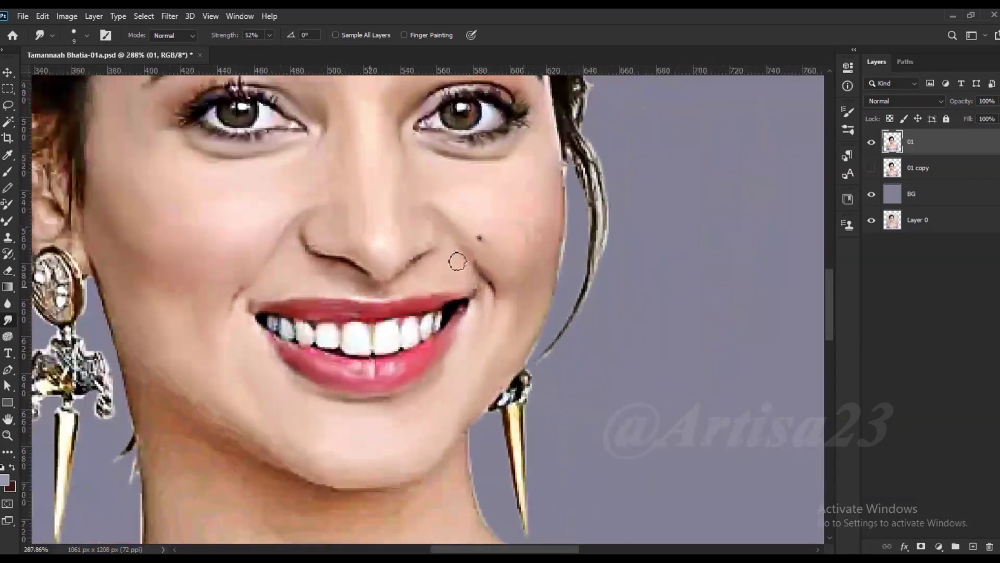
Smudge the shading on the neck smooth with a resized brush.
{"action": "scroll", "coordinate": [414, 234], "scroll_direction": "up", "scroll_amount": 5}
{"action": "scroll", "coordinate": [486, 392], "scroll_direction": "down", "scroll_amount": 2}
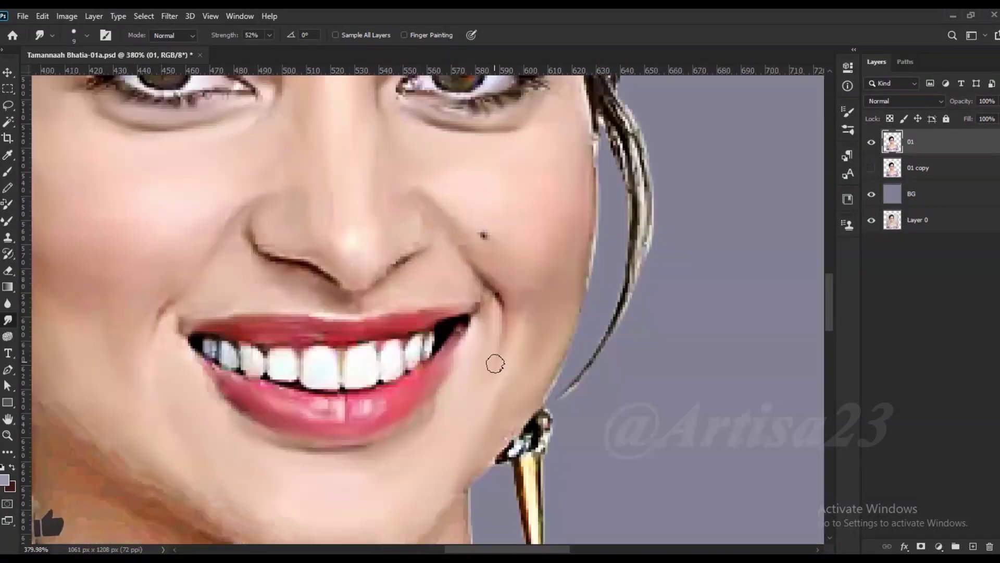
{"action": "scroll", "coordinate": [496, 360], "scroll_direction": "down", "scroll_amount": 2}
{"action": "scroll", "coordinate": [371, 467], "scroll_direction": "up", "scroll_amount": 2}
{"action": "key", "text": "bracketright"}
{"action": "key", "text": "bracketright"}
{"action": "key", "text": "bracketright"}
{"action": "key", "text": "bracketleft"}
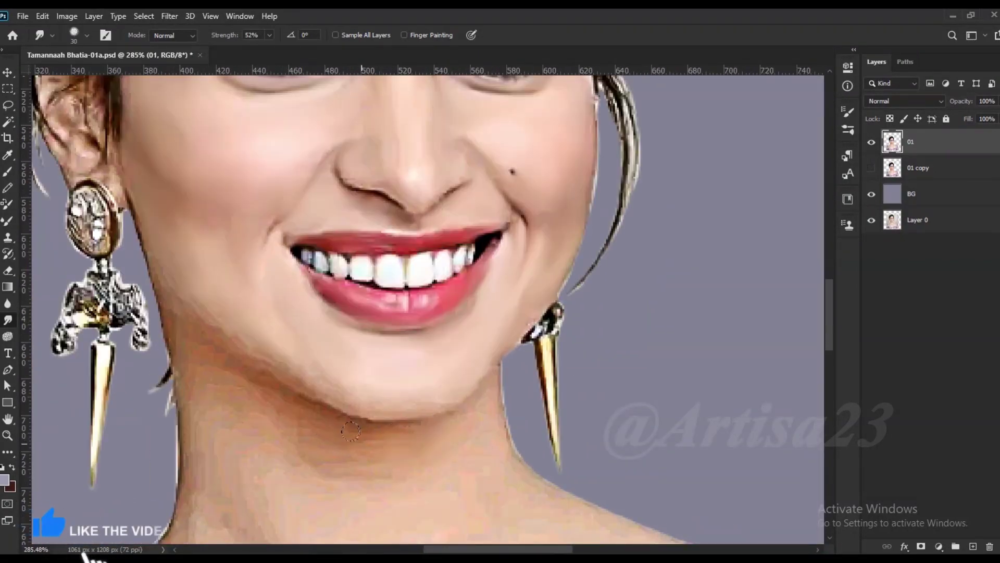
{"action": "left_click_drag", "start_coordinate": [256, 380], "coordinate": [270, 431]}
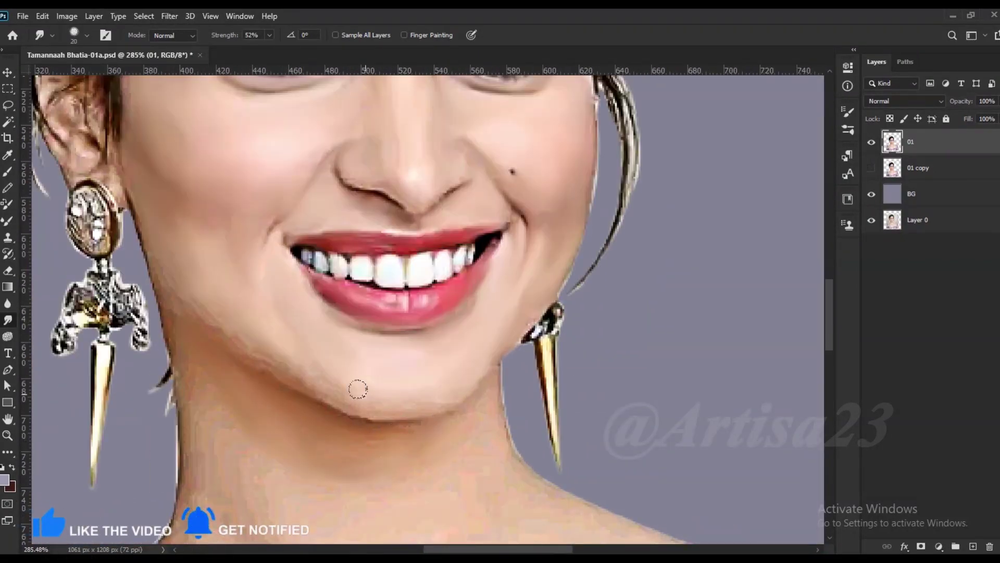
Smooth the neck down to the shoulder edge with a smaller smudge brush.
{"action": "scroll", "coordinate": [291, 365], "scroll_direction": "up", "scroll_amount": 2}
{"action": "key", "text": "bracketleft"}
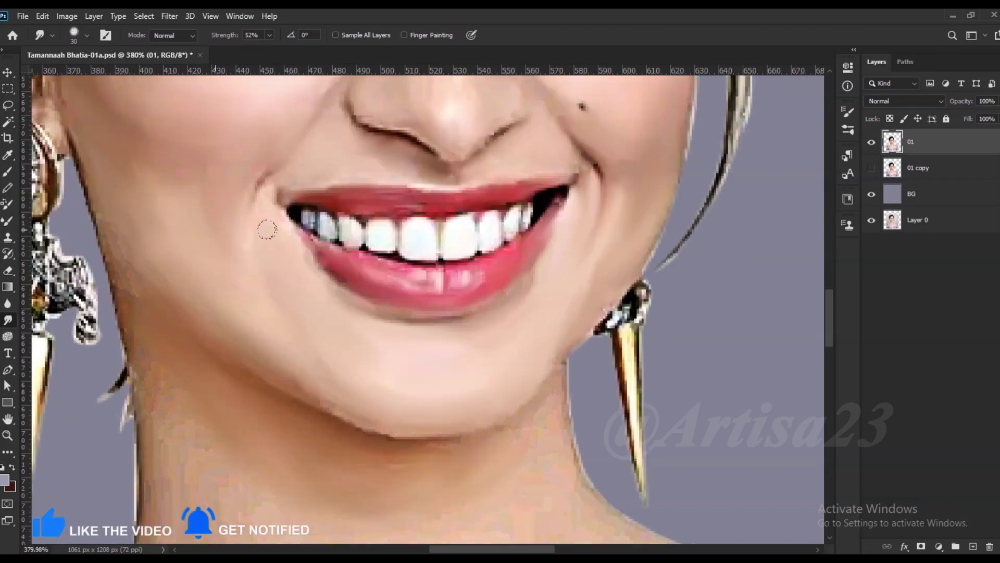
{"action": "scroll", "coordinate": [264, 225], "scroll_direction": "down", "scroll_amount": 1}
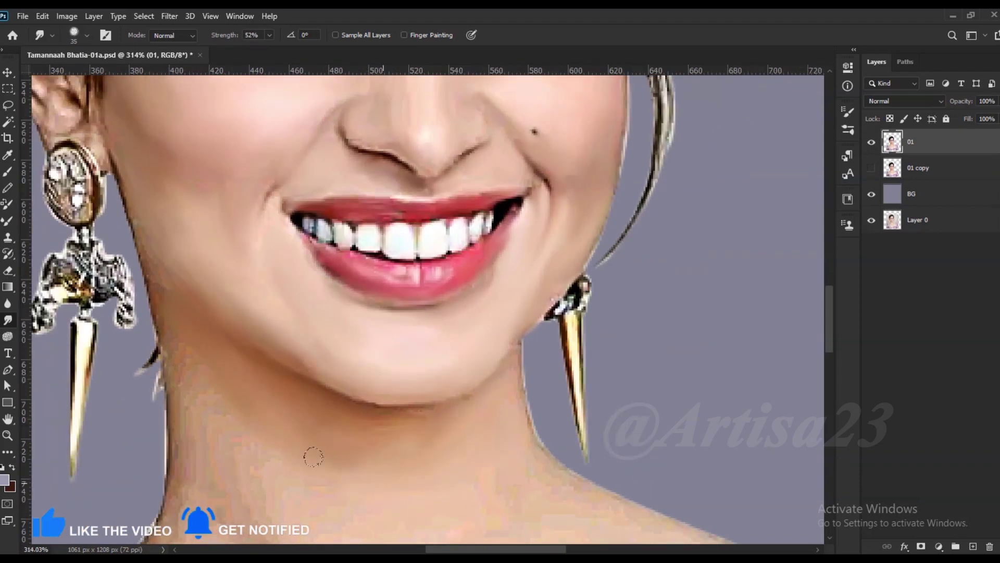
{"action": "scroll", "coordinate": [292, 459], "scroll_direction": "down", "scroll_amount": 1}
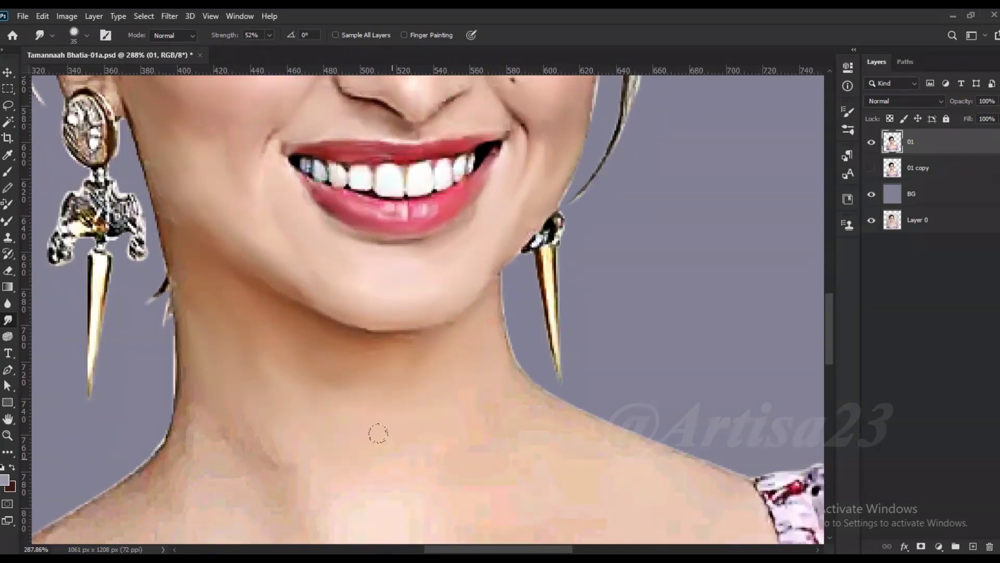
{"action": "scroll", "coordinate": [513, 406], "scroll_direction": "down", "scroll_amount": 2}
{"action": "scroll", "coordinate": [545, 422], "scroll_direction": "down", "scroll_amount": 1}
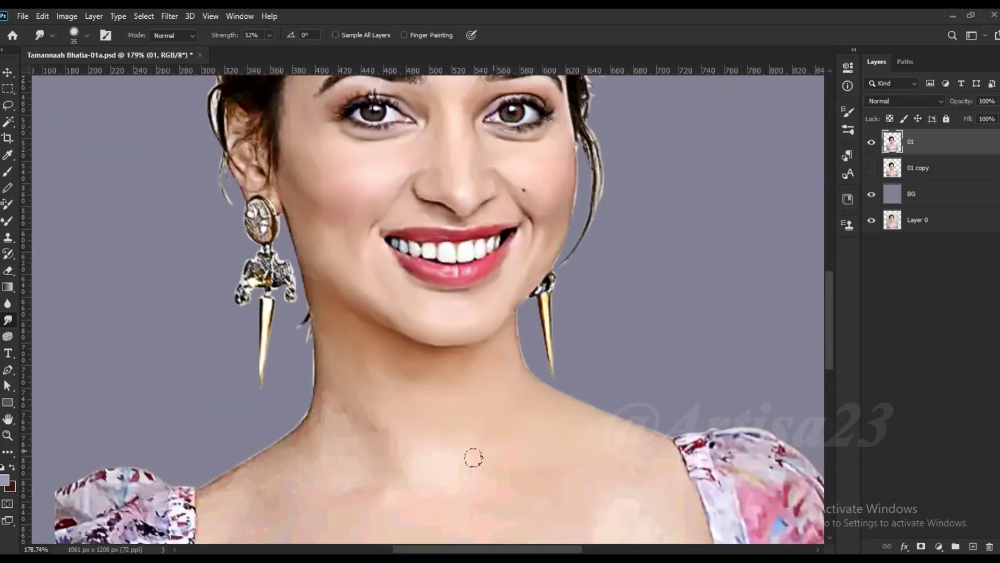
{"action": "scroll", "coordinate": [331, 416], "scroll_direction": "up", "scroll_amount": 2}
{"action": "key", "text": "bracketleft"}
{"action": "left_click_drag", "start_coordinate": [295, 437], "coordinate": [203, 499]}
Smooth the skin along the left collarbone, then enlarge the brush for the chest.
{"action": "key", "text": "bracketright"}
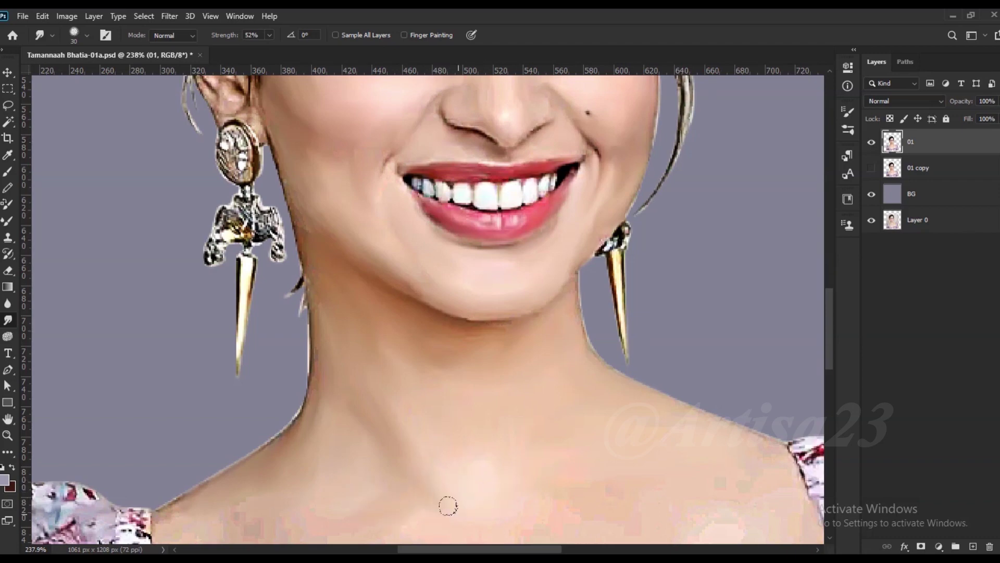
{"action": "scroll", "coordinate": [580, 463], "scroll_direction": "down", "scroll_amount": 3}
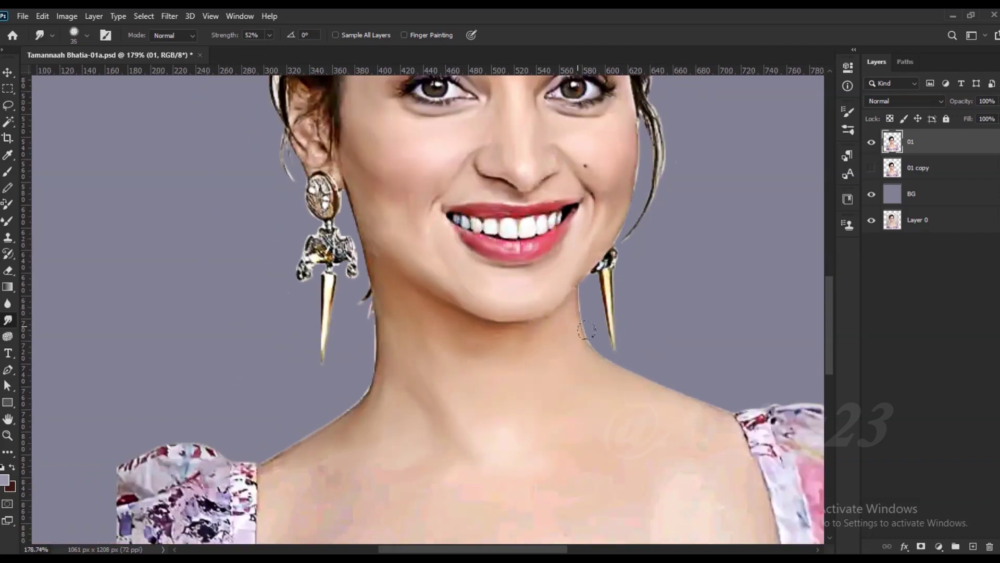
{"action": "scroll", "coordinate": [664, 413], "scroll_direction": "up", "scroll_amount": 2}
{"action": "scroll", "coordinate": [698, 511], "scroll_direction": "down", "scroll_amount": 2}
{"action": "scroll", "coordinate": [593, 390], "scroll_direction": "up", "scroll_amount": 1}
{"action": "key", "text": "bracketright"}
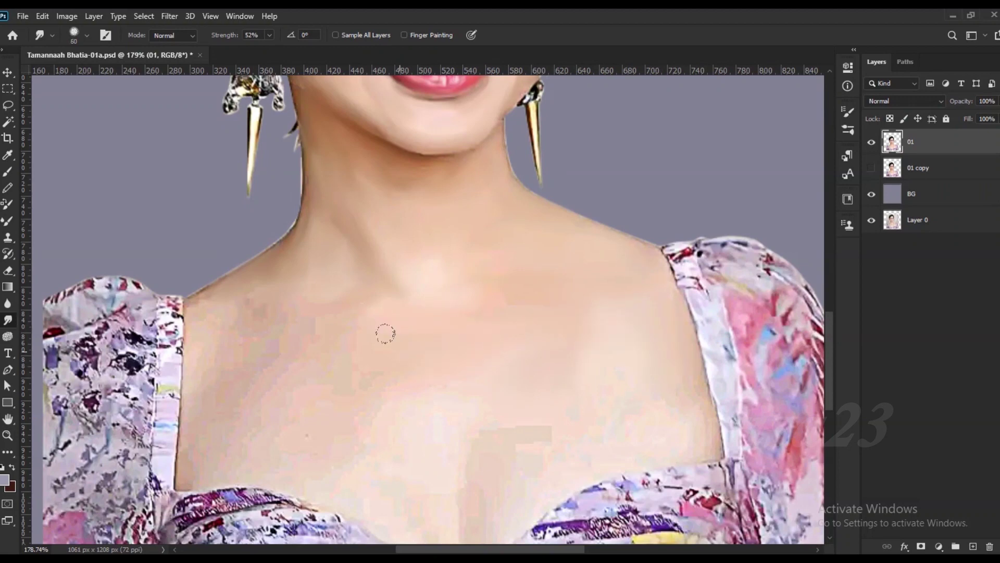
{"action": "key", "text": "bracketleft"}
{"action": "left_click_drag", "start_coordinate": [206, 324], "coordinate": [341, 311]}
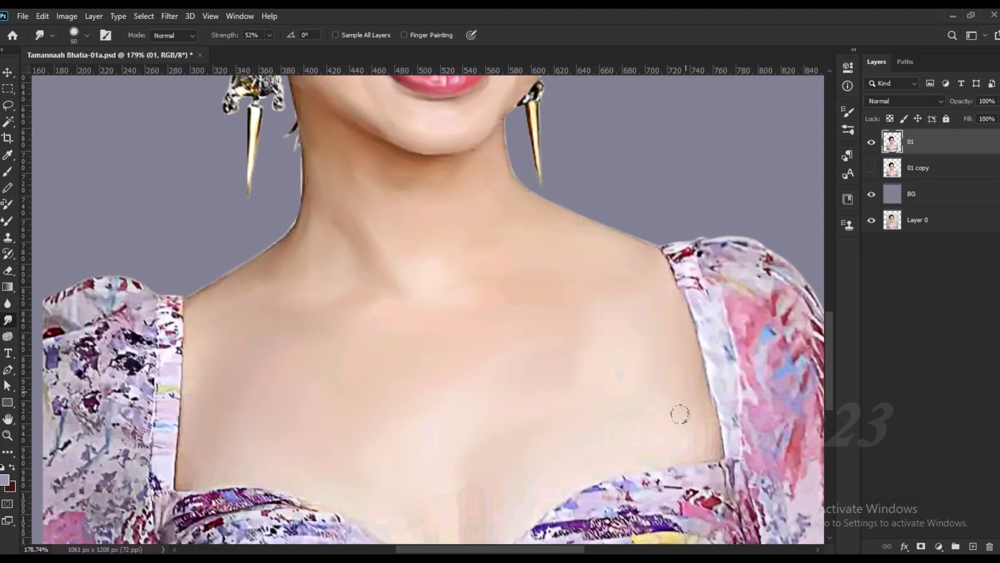
{"action": "scroll", "coordinate": [436, 329], "scroll_direction": "down", "scroll_amount": 2}
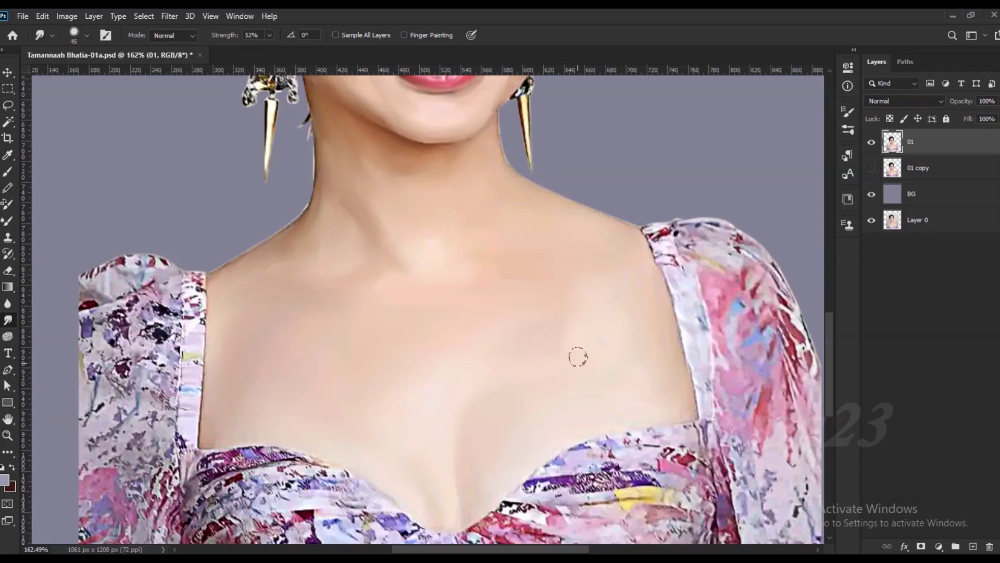
{"action": "scroll", "coordinate": [375, 288], "scroll_direction": "down", "scroll_amount": 3}
{"action": "scroll", "coordinate": [357, 105], "scroll_direction": "up", "scroll_amount": 3}
{"action": "scroll", "coordinate": [303, 274], "scroll_direction": "up", "scroll_amount": 2}
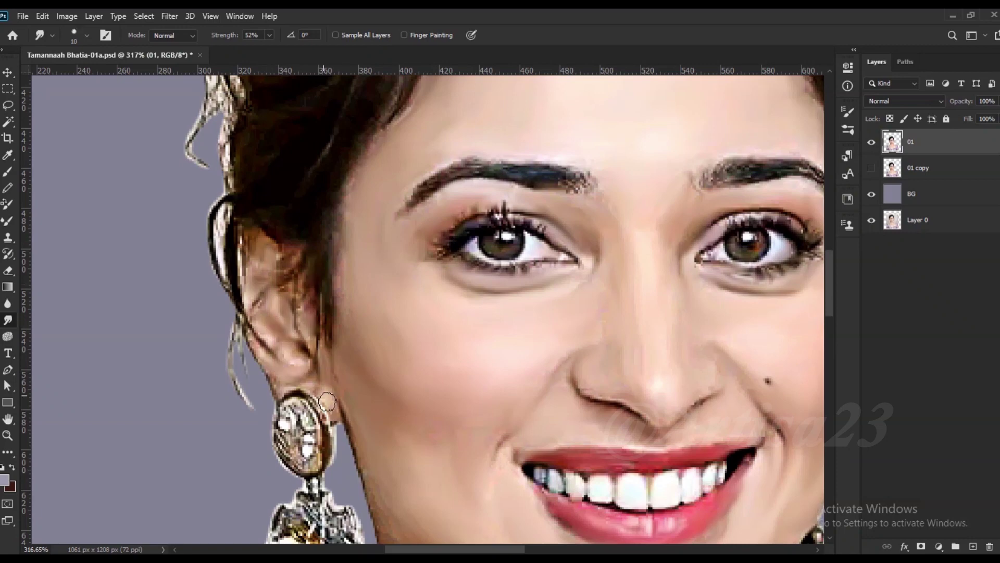
{"action": "key", "text": "bracketright"}
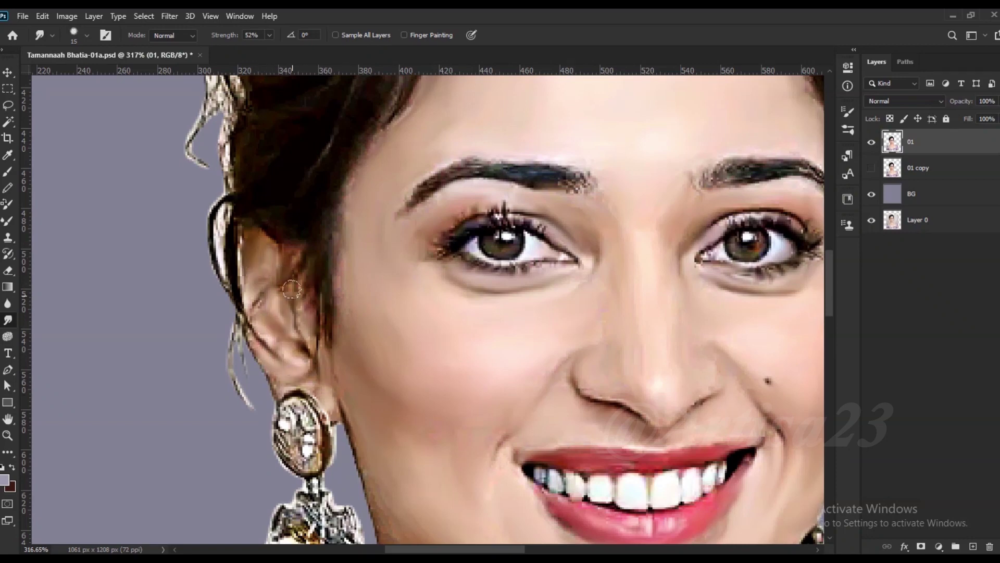
{"action": "scroll", "coordinate": [331, 351], "scroll_direction": "down", "scroll_amount": 2}
{"action": "scroll", "coordinate": [365, 260], "scroll_direction": "down", "scroll_amount": 3}
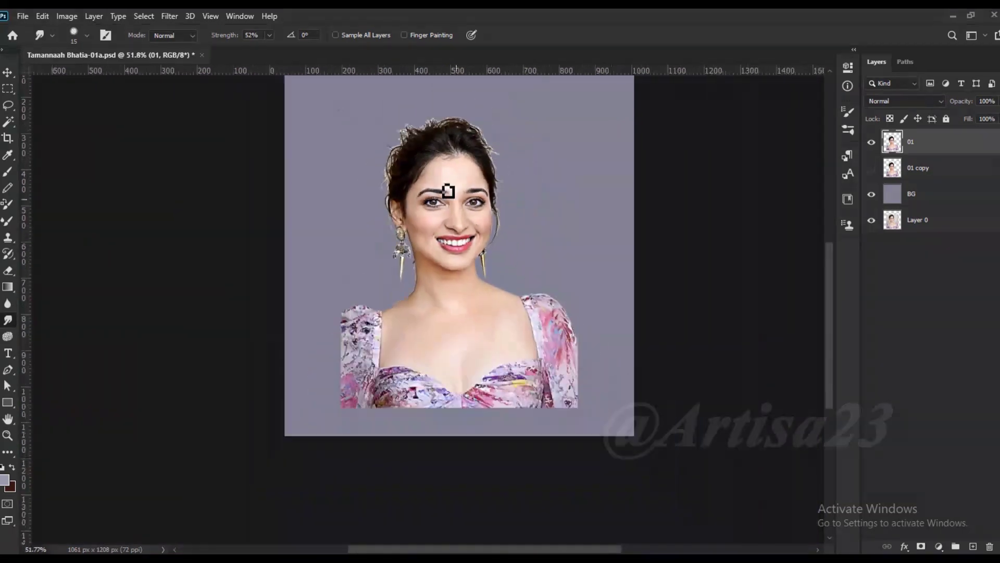
Smear the dress fabric over the neckline, its lower-left edge and the upper left sleeve.
{"action": "scroll", "coordinate": [396, 288], "scroll_direction": "up", "scroll_amount": 3}
{"action": "key", "text": "bracketright"}
{"action": "mouse_move", "coordinate": [374, 386]}
{"action": "left_mouse_down"}
{"action": "mouse_move", "coordinate": [383, 428]}
{"action": "mouse_move", "coordinate": [446, 436]}
{"action": "mouse_move", "coordinate": [334, 440]}
{"action": "left_mouse_up"}
{"action": "key", "text": "bracketright"}
{"action": "mouse_move", "coordinate": [294, 412]}
{"action": "left_mouse_down"}
{"action": "mouse_move", "coordinate": [276, 262]}
{"action": "mouse_move", "coordinate": [262, 407]}
{"action": "left_mouse_up"}
{"action": "left_click_drag", "start_coordinate": [306, 239], "coordinate": [268, 307]}
Smear the left shoulder fabric, soften the sleeve's dotted texture and blend its hem into the background.
{"action": "key", "text": "bracketleft"}
{"action": "key", "text": "bracketleft"}
{"action": "left_click_drag", "start_coordinate": [344, 271], "coordinate": [307, 317]}
{"action": "mouse_move", "coordinate": [313, 244]}
{"action": "left_mouse_down"}
{"action": "mouse_move", "coordinate": [353, 254]}
{"action": "mouse_move", "coordinate": [333, 422]}
{"action": "mouse_move", "coordinate": [271, 454]}
{"action": "left_mouse_up"}
{"action": "key", "text": "bracketright"}
{"action": "left_click_drag", "start_coordinate": [327, 360], "coordinate": [298, 325]}
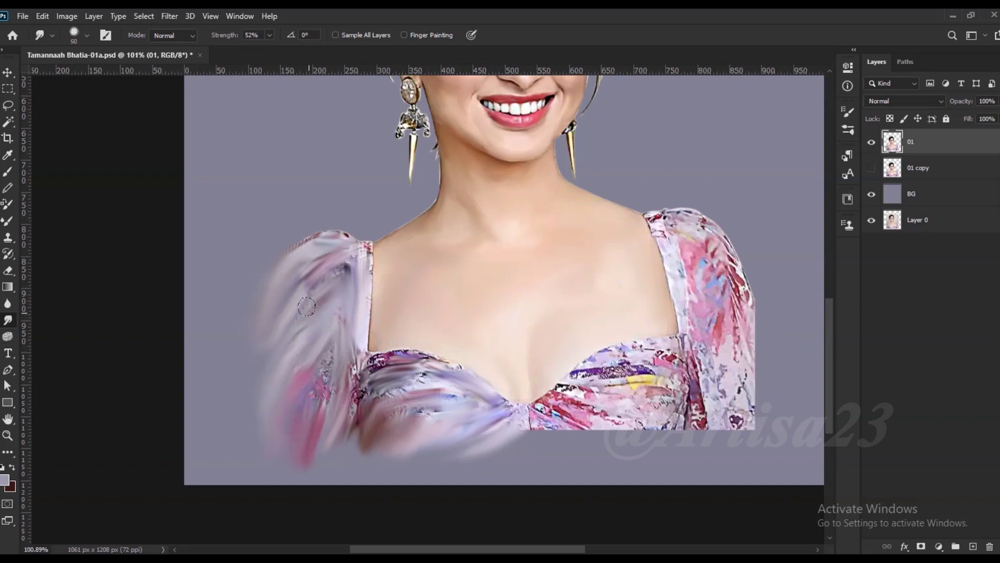
{"action": "left_click_drag", "start_coordinate": [525, 442], "coordinate": [379, 463]}
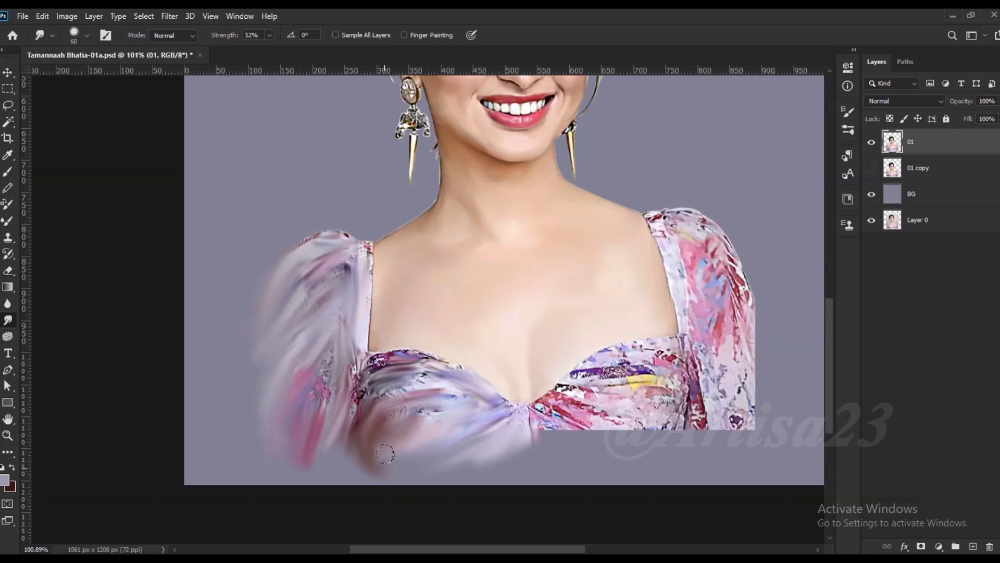
Blur the lower-right bodice edge, its purple and yellow streaks, and the right sleeve fabric.
{"action": "key", "text": "bracketleft"}
{"action": "left_click_drag", "start_coordinate": [584, 412], "coordinate": [552, 453]}
{"action": "mouse_move", "coordinate": [651, 417]}
{"action": "left_mouse_down"}
{"action": "mouse_move", "coordinate": [618, 381]}
{"action": "mouse_move", "coordinate": [677, 359]}
{"action": "mouse_move", "coordinate": [693, 459]}
{"action": "mouse_move", "coordinate": [651, 427]}
{"action": "mouse_move", "coordinate": [594, 456]}
{"action": "left_mouse_up"}
{"action": "key", "text": "bracketright"}
{"action": "mouse_move", "coordinate": [709, 419]}
{"action": "left_mouse_down"}
{"action": "mouse_move", "coordinate": [750, 445]}
{"action": "mouse_move", "coordinate": [723, 320]}
{"action": "mouse_move", "coordinate": [699, 289]}
{"action": "left_mouse_up"}
{"action": "mouse_move", "coordinate": [740, 318]}
{"action": "left_mouse_down"}
{"action": "mouse_move", "coordinate": [719, 247]}
{"action": "mouse_move", "coordinate": [687, 219]}
{"action": "mouse_move", "coordinate": [595, 210]}
{"action": "left_mouse_up"}
Blend the right sleeve's shoulder seam, red streaks and edges with a smaller brush.
{"action": "key", "text": "bracketleft"}
{"action": "key", "text": "bracketleft"}
{"action": "key", "text": "bracketleft"}
{"action": "scroll", "coordinate": [689, 223], "scroll_direction": "up", "scroll_amount": 3}
{"action": "key", "text": "bracketleft"}
{"action": "mouse_move", "coordinate": [516, 193]}
{"action": "left_mouse_down"}
{"action": "mouse_move", "coordinate": [552, 245]}
{"action": "mouse_move", "coordinate": [573, 308]}
{"action": "mouse_move", "coordinate": [604, 250]}
{"action": "left_mouse_up"}
{"action": "left_click_drag", "start_coordinate": [684, 338], "coordinate": [700, 372]}
{"action": "key", "text": "bracketleft"}
{"action": "left_click_drag", "start_coordinate": [571, 365], "coordinate": [581, 425]}
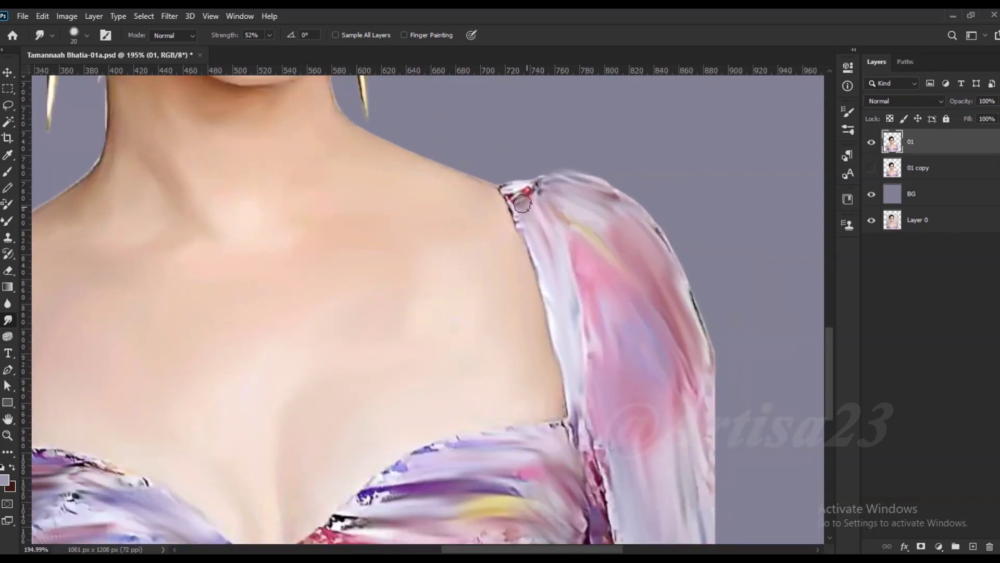
{"action": "left_click_drag", "start_coordinate": [527, 207], "coordinate": [566, 227]}
Smudge the dark neckline streak, then pull the sleeve's lower edge downward with a larger brush.
{"action": "scroll", "coordinate": [692, 422], "scroll_direction": "down", "scroll_amount": 1}
{"action": "scroll", "coordinate": [521, 365], "scroll_direction": "down", "scroll_amount": 5}
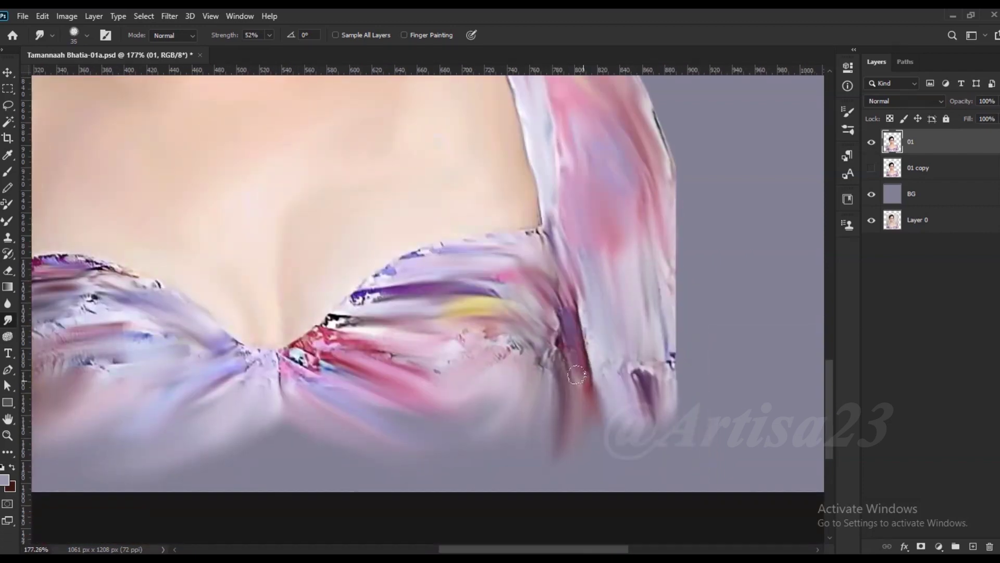
{"action": "left_click_drag", "start_coordinate": [326, 320], "coordinate": [284, 365]}
{"action": "scroll", "coordinate": [302, 398], "scroll_direction": "down", "scroll_amount": 3}
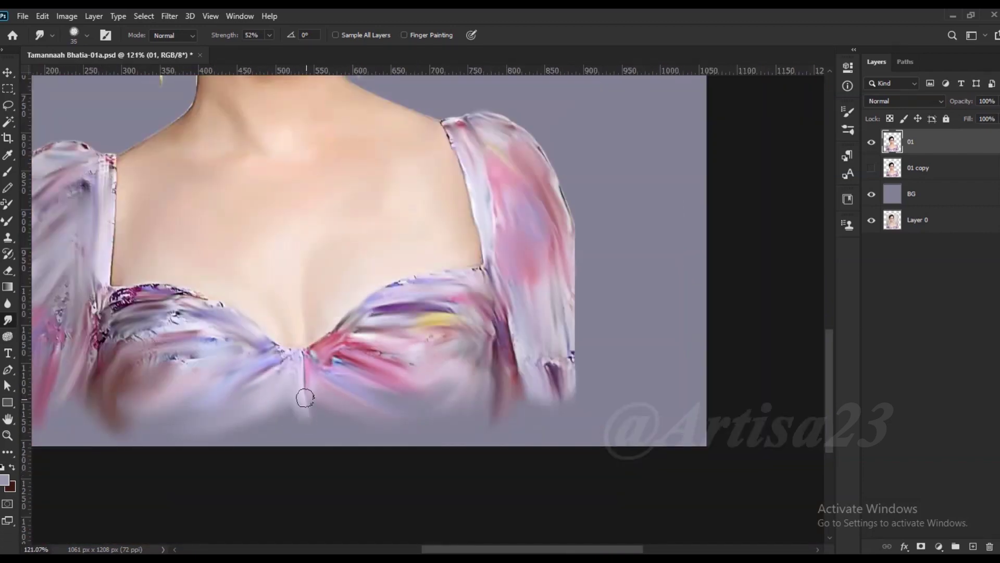
{"action": "scroll", "coordinate": [492, 344], "scroll_direction": "down", "scroll_amount": 3}
{"action": "key", "text": "bracketright"}
{"action": "key", "text": "bracketright"}
{"action": "left_click_drag", "start_coordinate": [521, 346], "coordinate": [549, 375]}
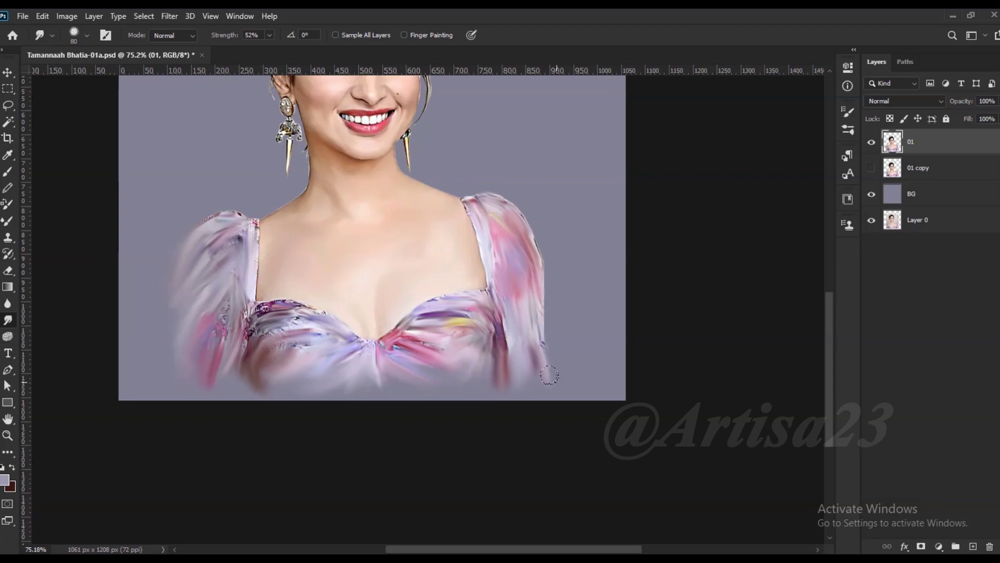
{"action": "scroll", "coordinate": [513, 364], "scroll_direction": "down", "scroll_amount": 2}
{"action": "scroll", "coordinate": [329, 194], "scroll_direction": "up", "scroll_amount": 5}
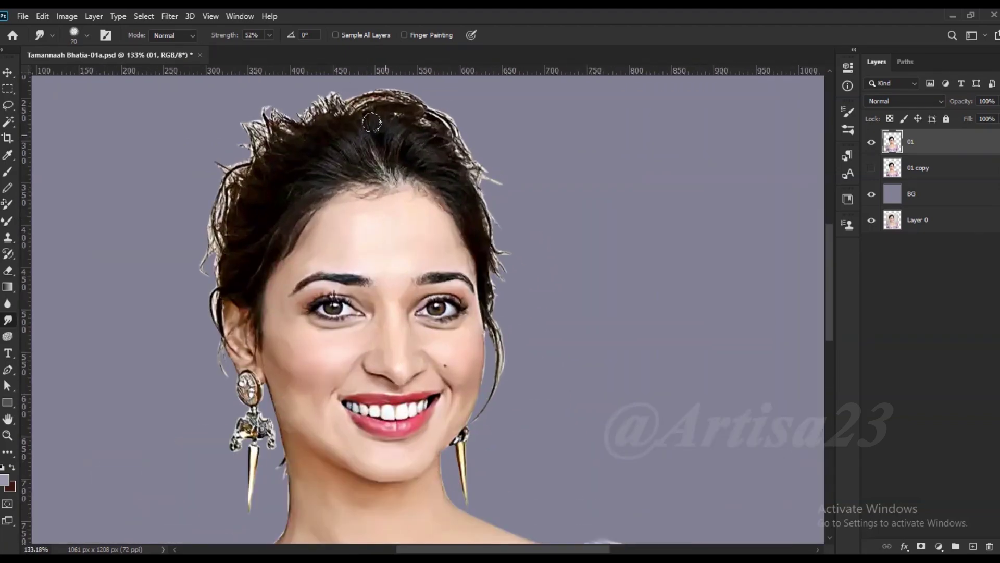
Save the portrait, then Save As over the existing file, replacing it.
{"action": "key", "text": "ctrl+s"}
{"action": "scroll", "coordinate": [330, 196], "scroll_direction": "up", "scroll_amount": 3}
{"action": "left_click", "coordinate": [23, 16]}
{"action": "left_click", "coordinate": [52, 170]}
{"action": "left_click", "coordinate": [357, 375]}
{"action": "left_click", "coordinate": [530, 286]}
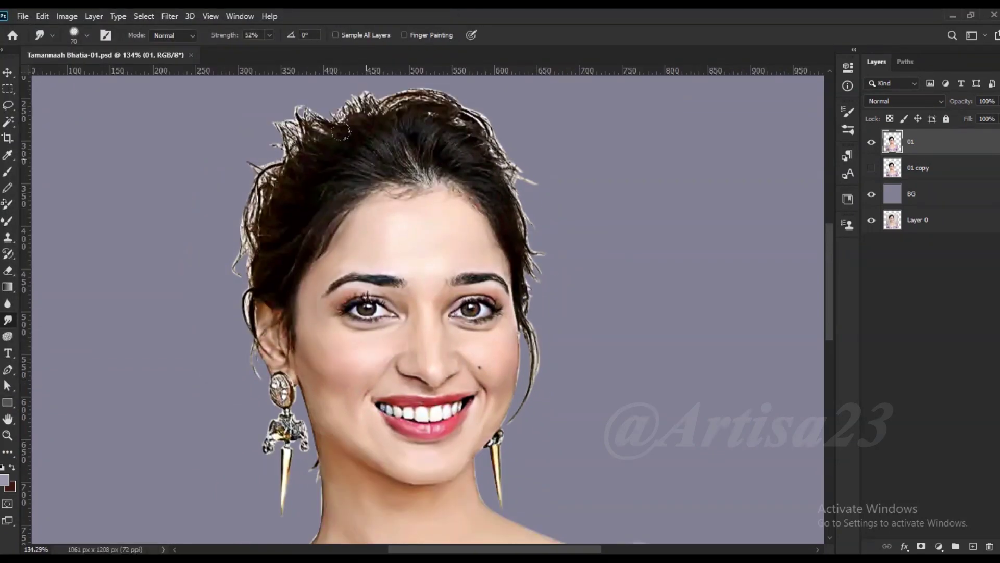
{"action": "scroll", "coordinate": [387, 84], "scroll_direction": "up", "scroll_amount": 4}
Choose a hair smudge brush at 79% strength, sized down for fine hair work.
{"action": "key", "text": "F5"}
{"action": "left_click", "coordinate": [678, 106]}
{"action": "mouse_move", "coordinate": [830, 187]}
{"action": "left_mouse_down"}
{"action": "mouse_move", "coordinate": [845, 395]}
{"action": "mouse_move", "coordinate": [846, 355]}
{"action": "left_mouse_up"}
{"action": "scroll", "coordinate": [730, 339], "scroll_direction": "down", "scroll_amount": 2}
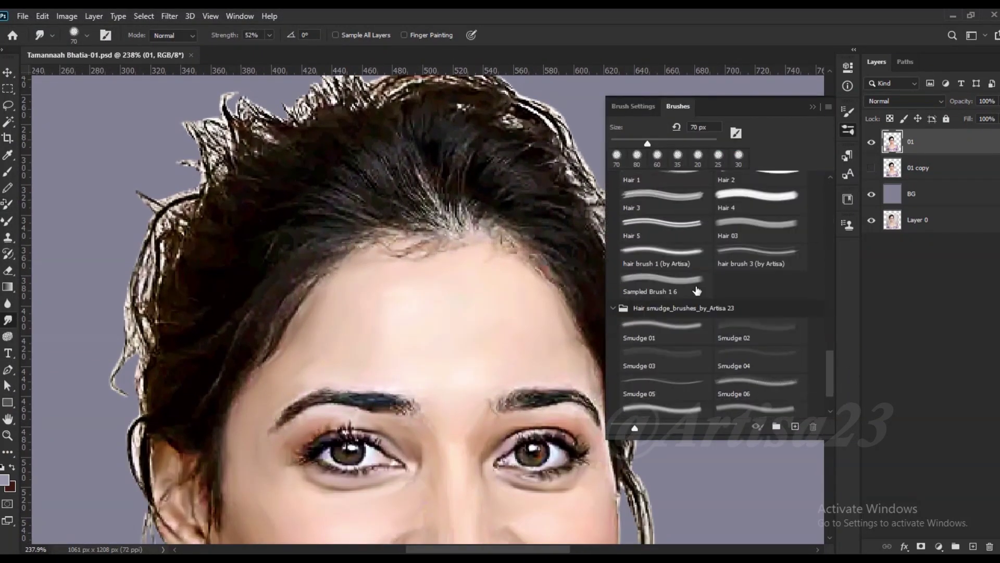
{"action": "left_click", "coordinate": [659, 335]}
{"action": "key", "text": "F5"}
{"action": "left_click", "coordinate": [270, 35]}
{"action": "left_click_drag", "start_coordinate": [271, 49], "coordinate": [286, 49]}
{"action": "key", "text": "bracketleft"}
{"action": "key", "text": "bracketleft"}
{"action": "key", "text": "bracketleft"}
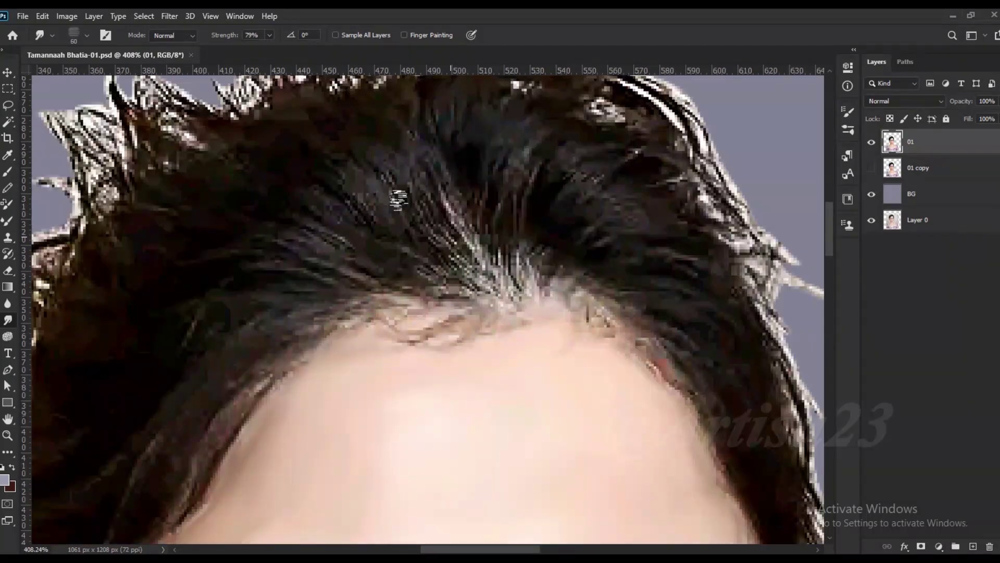
Smudge hair toward the parting, along the hairline and at the top-left into strands.
{"action": "left_click_drag", "start_coordinate": [381, 192], "coordinate": [515, 292]}
{"action": "key", "text": "bracketleft"}
{"action": "key", "text": "bracketleft"}
{"action": "mouse_move", "coordinate": [365, 265]}
{"action": "left_mouse_down"}
{"action": "mouse_move", "coordinate": [599, 291]}
{"action": "mouse_move", "coordinate": [547, 201]}
{"action": "left_mouse_up"}
{"action": "key", "text": "bracketright"}
{"action": "scroll", "coordinate": [375, 307], "scroll_direction": "down", "scroll_amount": 3}
{"action": "scroll", "coordinate": [224, 349], "scroll_direction": "up", "scroll_amount": 3}
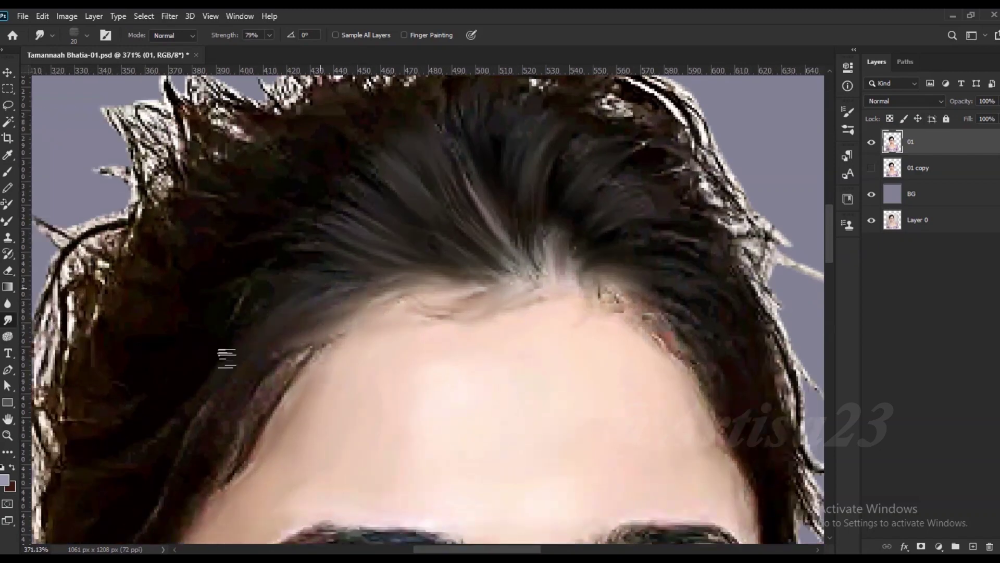
{"action": "scroll", "coordinate": [354, 177], "scroll_direction": "down", "scroll_amount": 2}
{"action": "scroll", "coordinate": [471, 206], "scroll_direction": "up", "scroll_amount": 3}
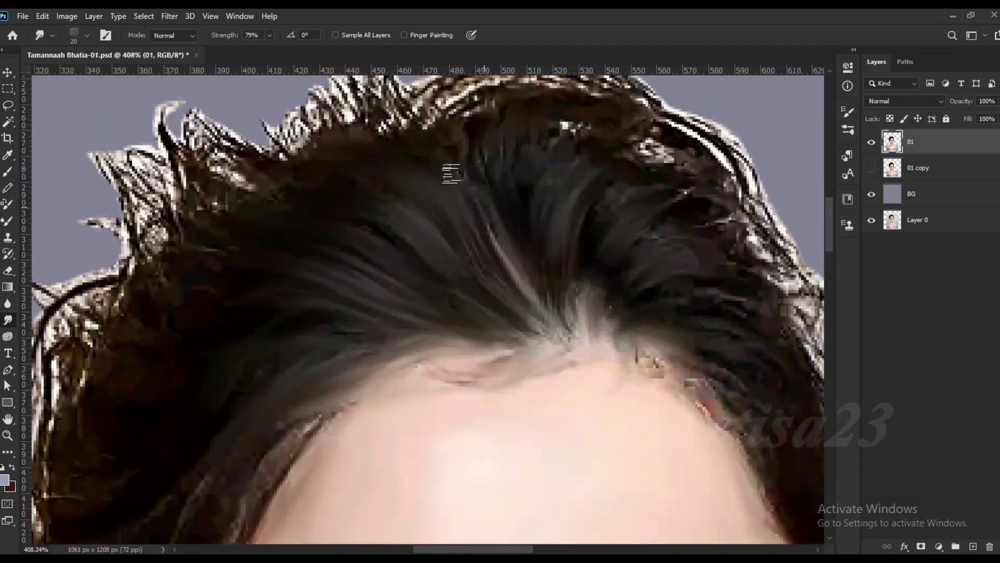
{"action": "left_click_drag", "start_coordinate": [344, 205], "coordinate": [362, 213]}
{"action": "mouse_move", "coordinate": [282, 157]}
{"action": "left_mouse_down"}
{"action": "mouse_move", "coordinate": [171, 250]}
{"action": "mouse_move", "coordinate": [116, 156]}
{"action": "left_mouse_up"}
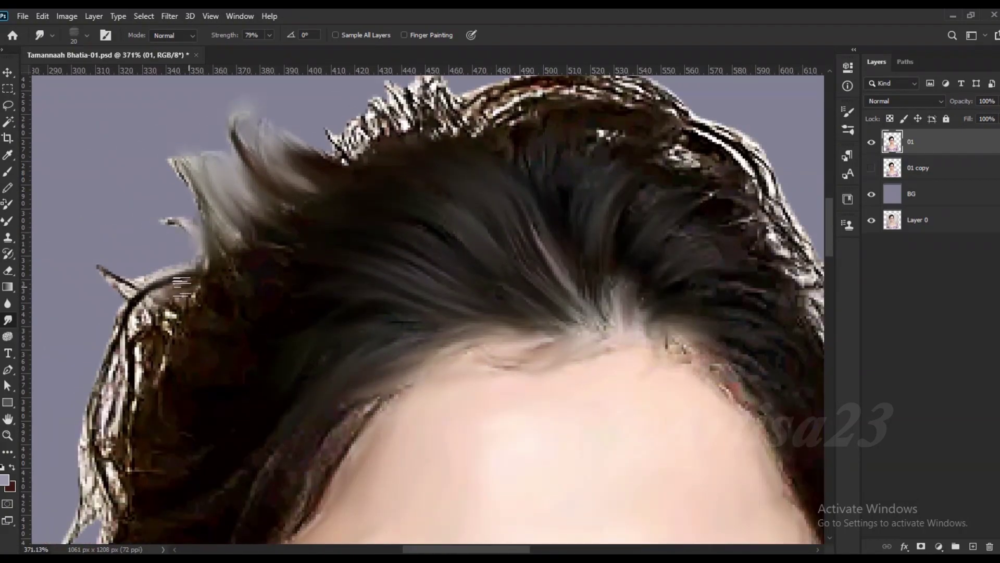
Smudge the left hair edge into strands and raise smudge strength to 83%.
{"action": "scroll", "coordinate": [177, 357], "scroll_direction": "down", "scroll_amount": 3}
{"action": "scroll", "coordinate": [176, 357], "scroll_direction": "up", "scroll_amount": 2}
{"action": "scroll", "coordinate": [176, 357], "scroll_direction": "up", "scroll_amount": 1}
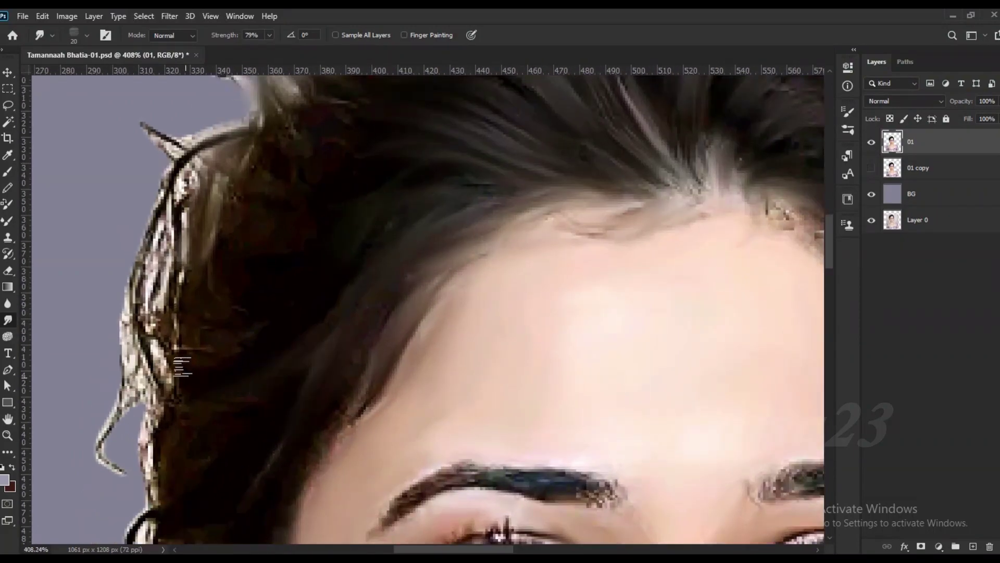
{"action": "mouse_move", "coordinate": [183, 258]}
{"action": "left_mouse_down"}
{"action": "mouse_move", "coordinate": [156, 313]}
{"action": "mouse_move", "coordinate": [156, 416]}
{"action": "left_mouse_up"}
{"action": "left_click_drag", "start_coordinate": [264, 144], "coordinate": [294, 72]}
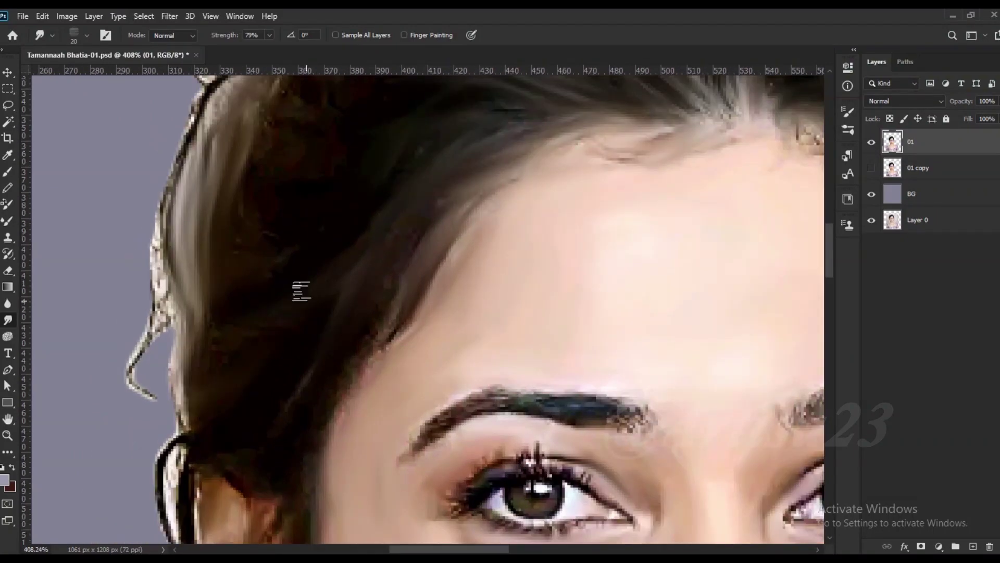
{"action": "scroll", "coordinate": [308, 409], "scroll_direction": "down", "scroll_amount": 2}
{"action": "scroll", "coordinate": [307, 408], "scroll_direction": "up", "scroll_amount": 2}
{"action": "scroll", "coordinate": [307, 409], "scroll_direction": "down", "scroll_amount": 2}
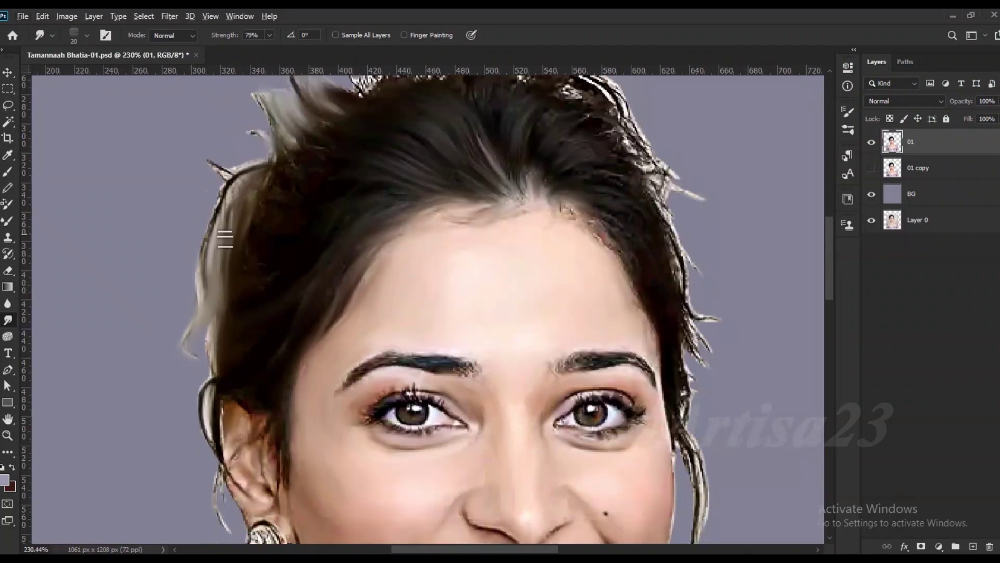
{"action": "left_click_drag", "start_coordinate": [198, 298], "coordinate": [201, 286]}
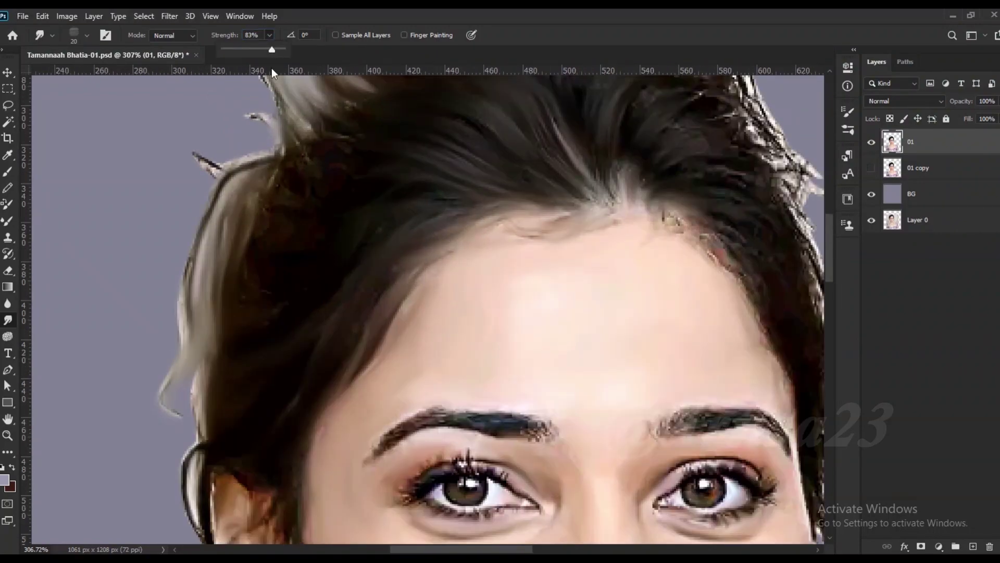
Smudge the crown and right-side hair into smooth flowing strokes.
{"action": "scroll", "coordinate": [271, 156], "scroll_direction": "up", "scroll_amount": 2}
{"action": "scroll", "coordinate": [224, 306], "scroll_direction": "down", "scroll_amount": 2}
{"action": "scroll", "coordinate": [365, 135], "scroll_direction": "down", "scroll_amount": 2}
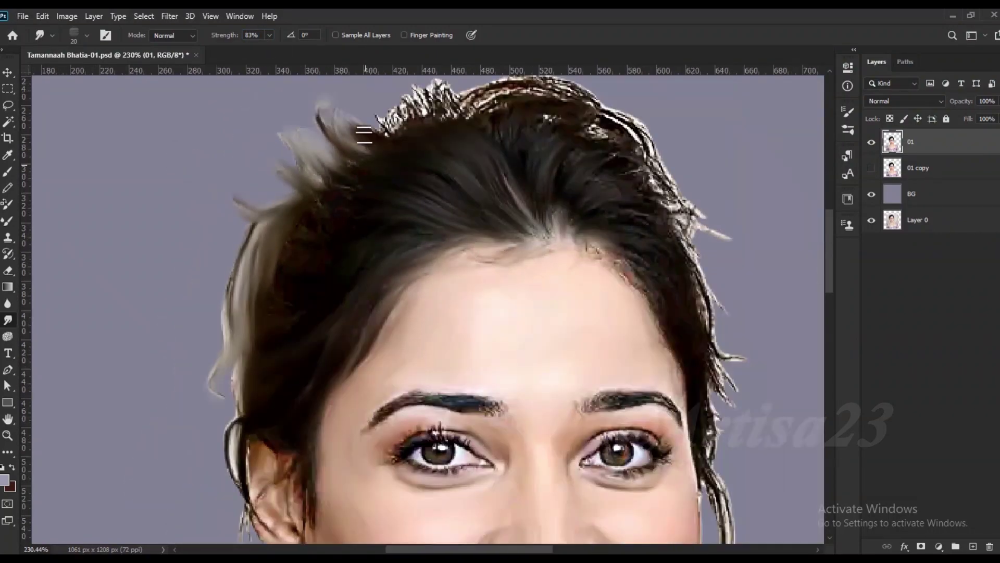
{"action": "scroll", "coordinate": [364, 135], "scroll_direction": "up", "scroll_amount": 1}
{"action": "scroll", "coordinate": [385, 120], "scroll_direction": "down", "scroll_amount": 1}
{"action": "scroll", "coordinate": [412, 198], "scroll_direction": "up", "scroll_amount": 2}
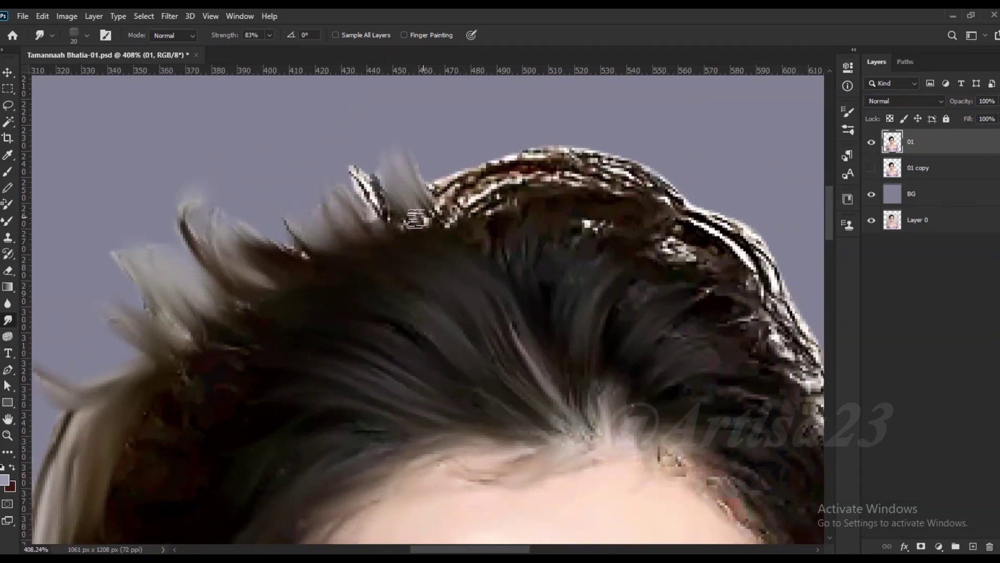
{"action": "left_click_drag", "start_coordinate": [415, 219], "coordinate": [606, 221]}
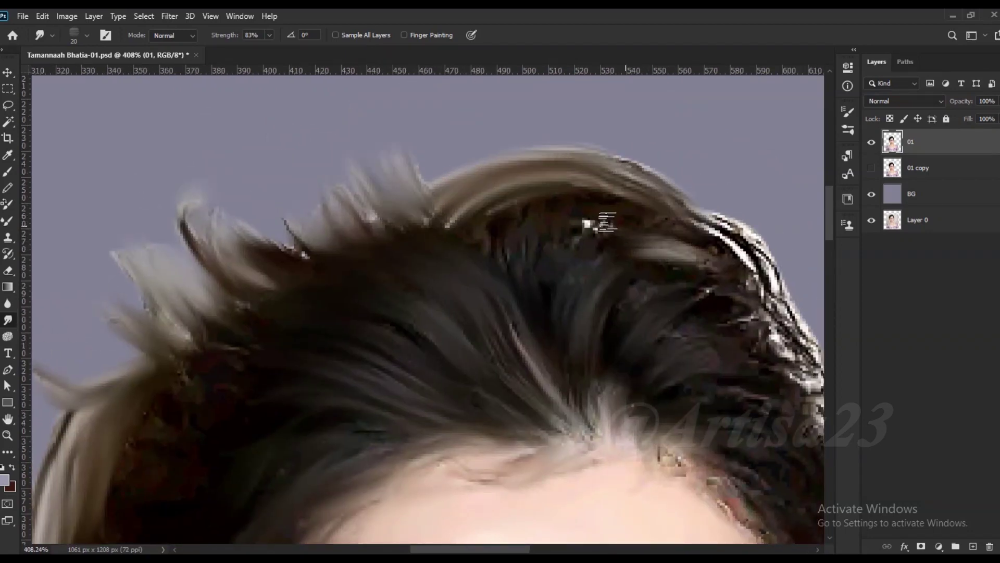
{"action": "left_click_drag", "start_coordinate": [606, 222], "coordinate": [552, 201]}
{"action": "mouse_move", "coordinate": [719, 323]}
{"action": "left_mouse_down"}
{"action": "mouse_move", "coordinate": [683, 311]}
{"action": "mouse_move", "coordinate": [771, 365]}
{"action": "left_mouse_up"}
Refine the right-side and crown strands further and review the smudged hair.
{"action": "scroll", "coordinate": [492, 178], "scroll_direction": "up", "scroll_amount": 1}
{"action": "mouse_move", "coordinate": [677, 313]}
{"action": "left_mouse_down"}
{"action": "mouse_move", "coordinate": [639, 276]}
{"action": "mouse_move", "coordinate": [710, 347]}
{"action": "mouse_move", "coordinate": [543, 239]}
{"action": "left_mouse_up"}
{"action": "scroll", "coordinate": [640, 276], "scroll_direction": "down", "scroll_amount": 1}
{"action": "scroll", "coordinate": [543, 240], "scroll_direction": "down", "scroll_amount": 1}
{"action": "mouse_move", "coordinate": [552, 365]}
{"action": "left_mouse_down"}
{"action": "mouse_move", "coordinate": [439, 319]}
{"action": "mouse_move", "coordinate": [422, 276]}
{"action": "mouse_move", "coordinate": [397, 313]}
{"action": "left_mouse_up"}
{"action": "scroll", "coordinate": [397, 313], "scroll_direction": "down", "scroll_amount": 1}
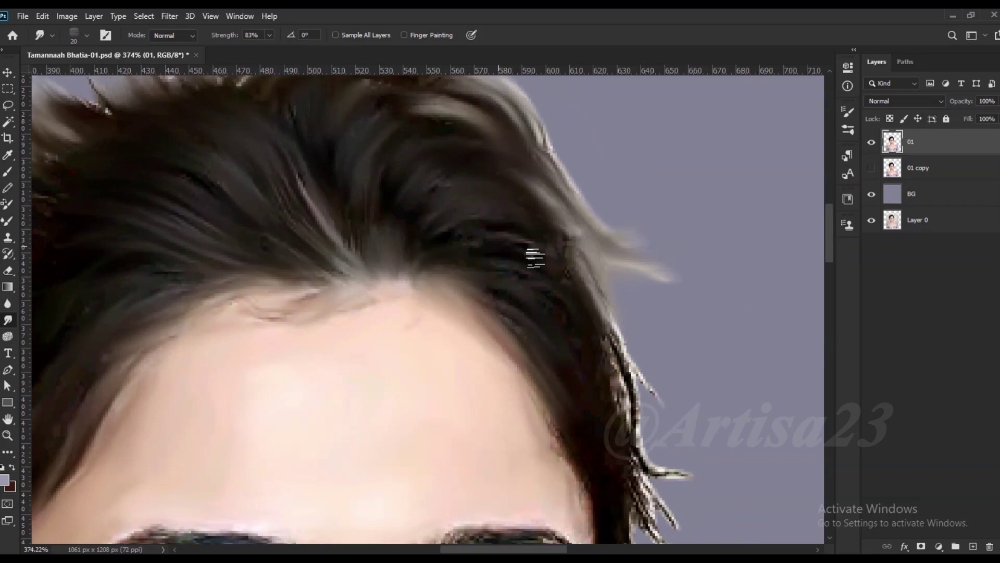
{"action": "scroll", "coordinate": [656, 427], "scroll_direction": "down", "scroll_amount": 3}
{"action": "scroll", "coordinate": [632, 250], "scroll_direction": "up", "scroll_amount": 2}
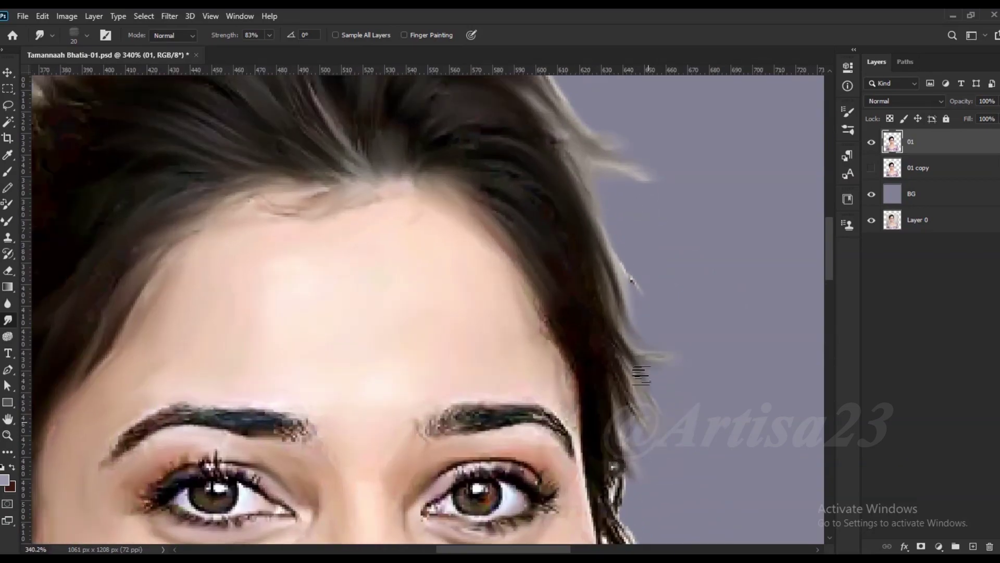
{"action": "scroll", "coordinate": [643, 459], "scroll_direction": "down", "scroll_amount": 3}
{"action": "scroll", "coordinate": [642, 485], "scroll_direction": "up", "scroll_amount": 1}
{"action": "scroll", "coordinate": [626, 413], "scroll_direction": "down", "scroll_amount": 3}
{"action": "scroll", "coordinate": [641, 290], "scroll_direction": "up", "scroll_amount": 3}
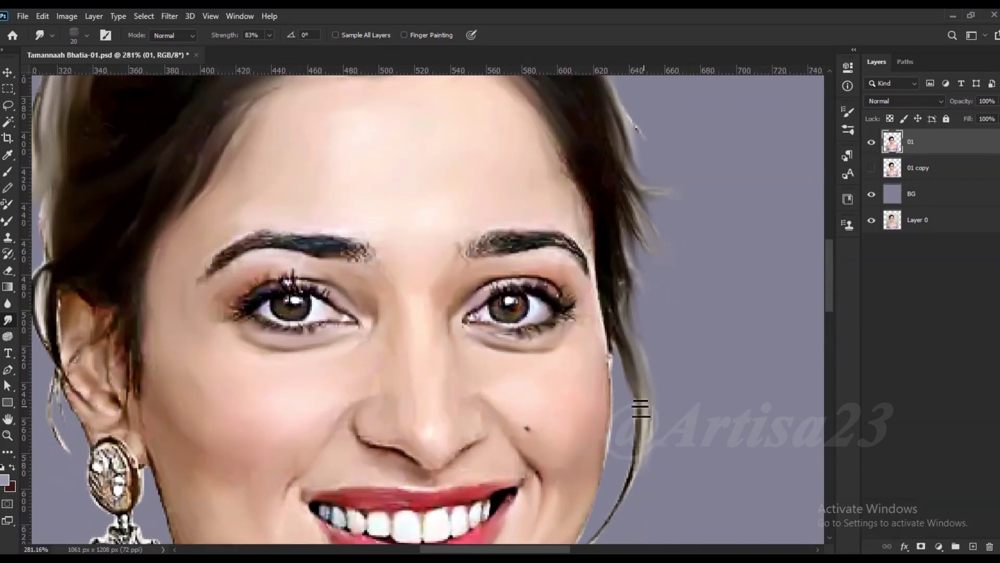
{"action": "scroll", "coordinate": [640, 408], "scroll_direction": "down", "scroll_amount": 2}
{"action": "scroll", "coordinate": [629, 485], "scroll_direction": "up", "scroll_amount": 3}
{"action": "key", "text": "F5"}
Switch to a soft smudge brush at 52% strength, sized down for eyebrow detail.
{"action": "left_click", "coordinate": [645, 130]}
{"action": "scroll", "coordinate": [719, 260], "scroll_direction": "up", "scroll_amount": 3}
{"action": "left_click", "coordinate": [761, 339]}
{"action": "key", "text": "F5"}
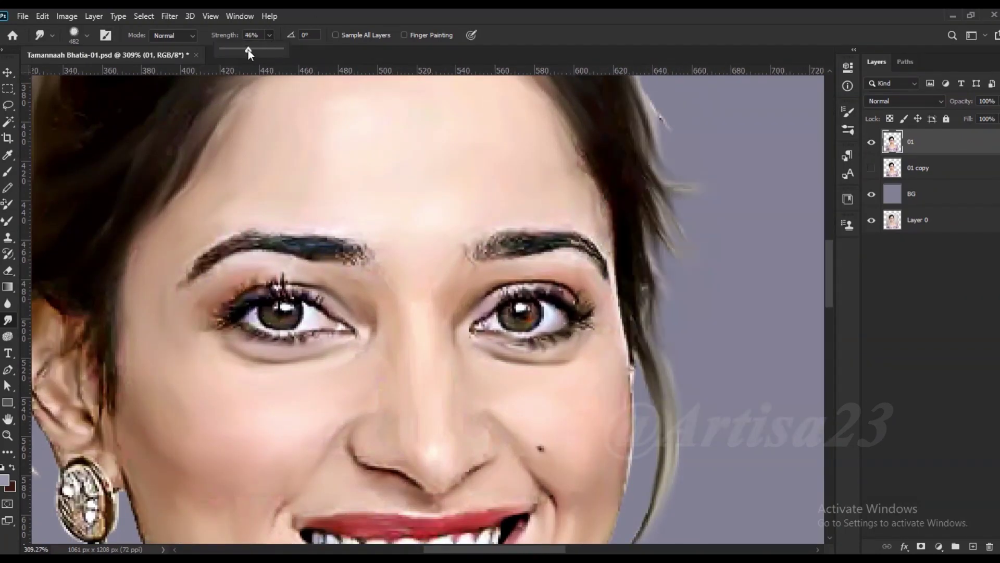
{"action": "left_click_drag", "start_coordinate": [253, 48], "coordinate": [252, 48]}
{"action": "scroll", "coordinate": [416, 261], "scroll_direction": "down", "scroll_amount": 2}
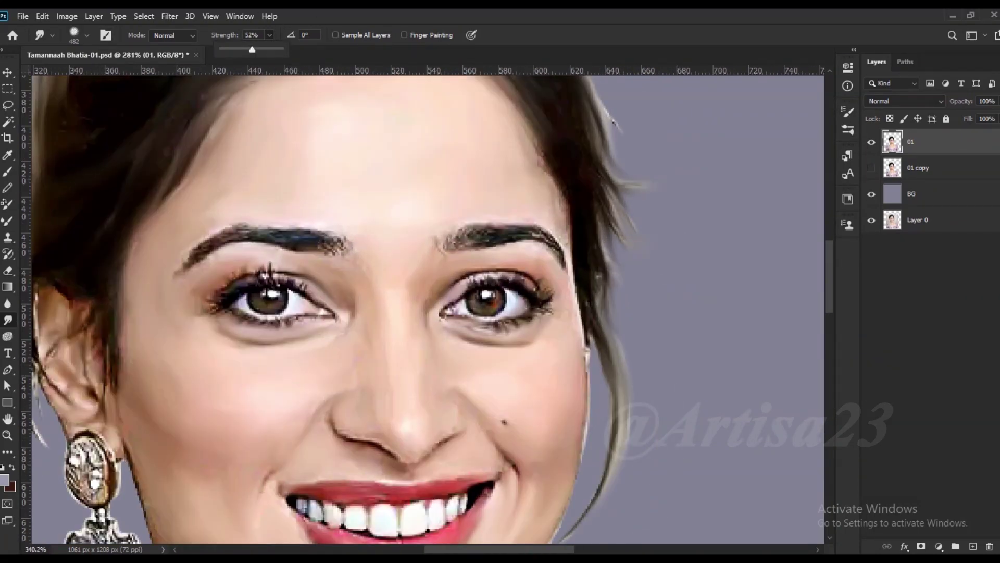
{"action": "scroll", "coordinate": [425, 92], "scroll_direction": "up", "scroll_amount": 4}
{"action": "key", "text": "bracketleft"}
Smudge the right and left eyebrows into soft strokes.
{"action": "left_click_drag", "start_coordinate": [427, 260], "coordinate": [564, 267]}
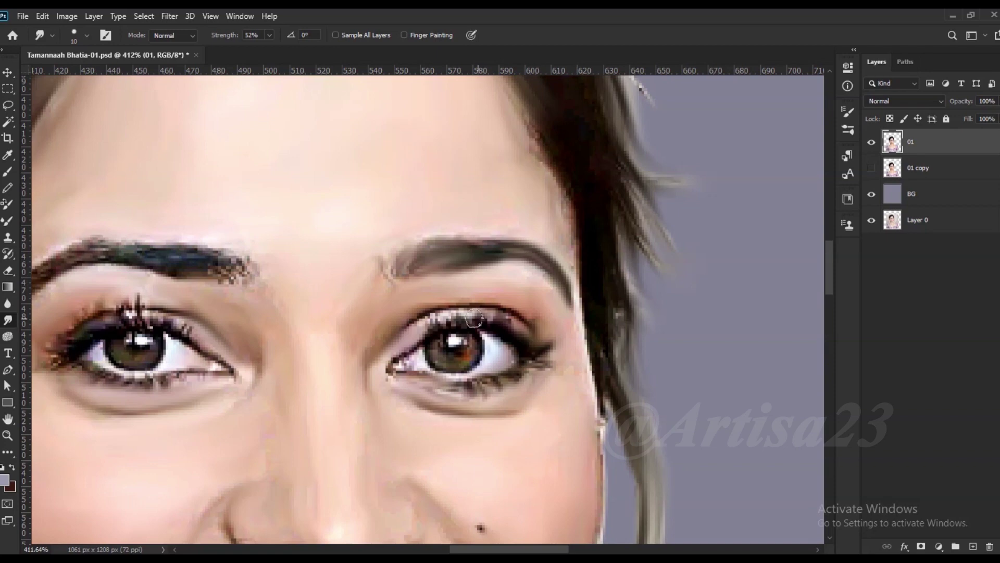
{"action": "scroll", "coordinate": [419, 266], "scroll_direction": "up", "scroll_amount": 2}
{"action": "scroll", "coordinate": [418, 265], "scroll_direction": "down", "scroll_amount": 1}
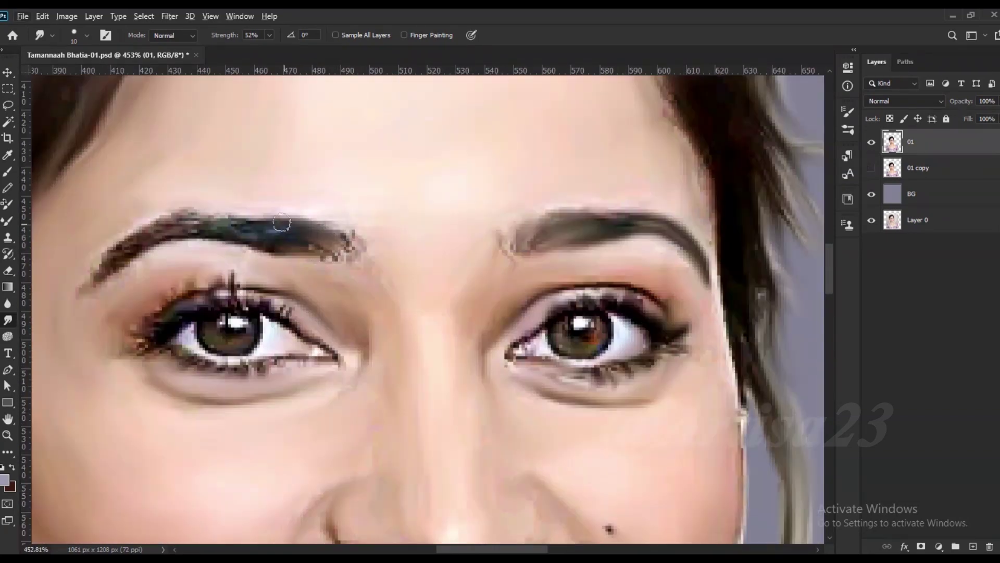
{"action": "left_click_drag", "start_coordinate": [344, 245], "coordinate": [91, 279]}
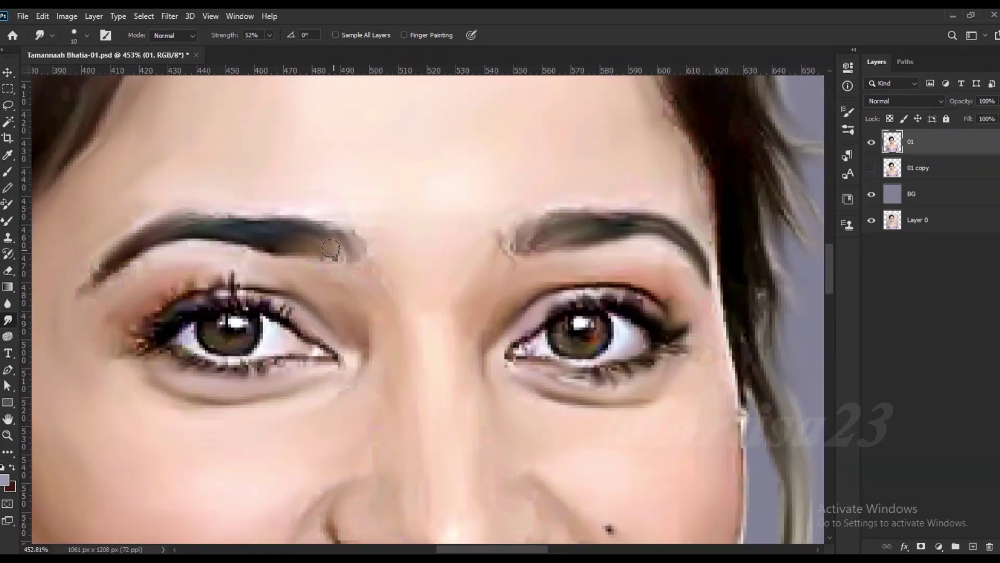
{"action": "scroll", "coordinate": [514, 323], "scroll_direction": "up", "scroll_amount": 2}
Smooth the rough texture along the left neckline with a size-40 smudge brush.
{"action": "key", "text": "bracketleft"}
{"action": "key", "text": "bracketleft"}
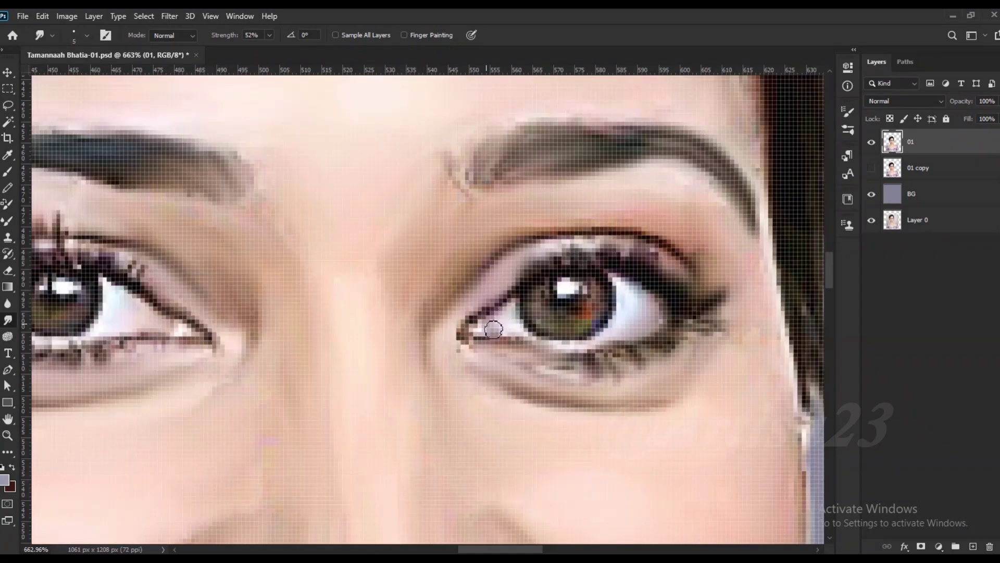
{"action": "scroll", "coordinate": [554, 366], "scroll_direction": "down", "scroll_amount": 1}
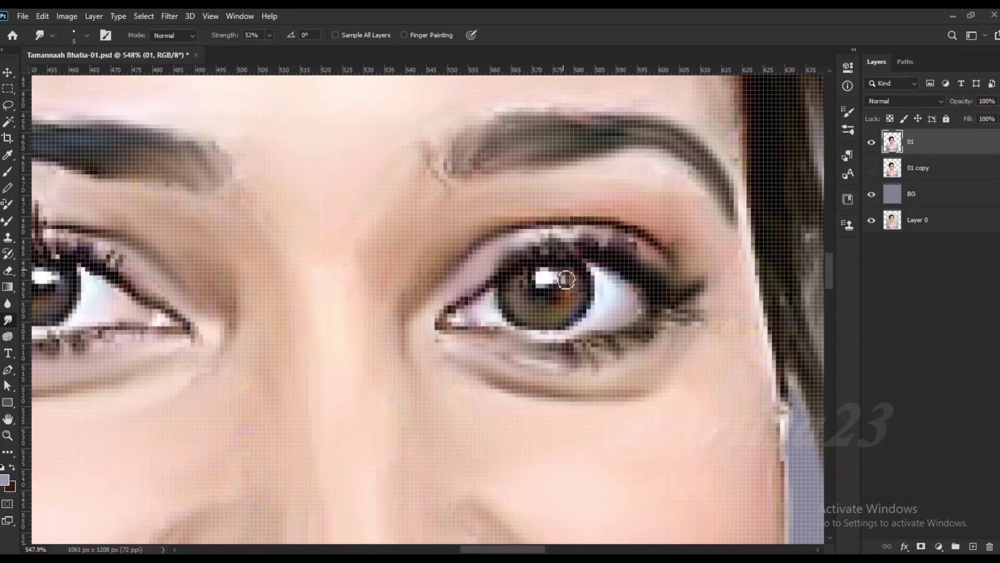
{"action": "scroll", "coordinate": [672, 264], "scroll_direction": "down", "scroll_amount": 1}
{"action": "scroll", "coordinate": [313, 276], "scroll_direction": "up", "scroll_amount": 1}
{"action": "scroll", "coordinate": [324, 230], "scroll_direction": "down", "scroll_amount": 1}
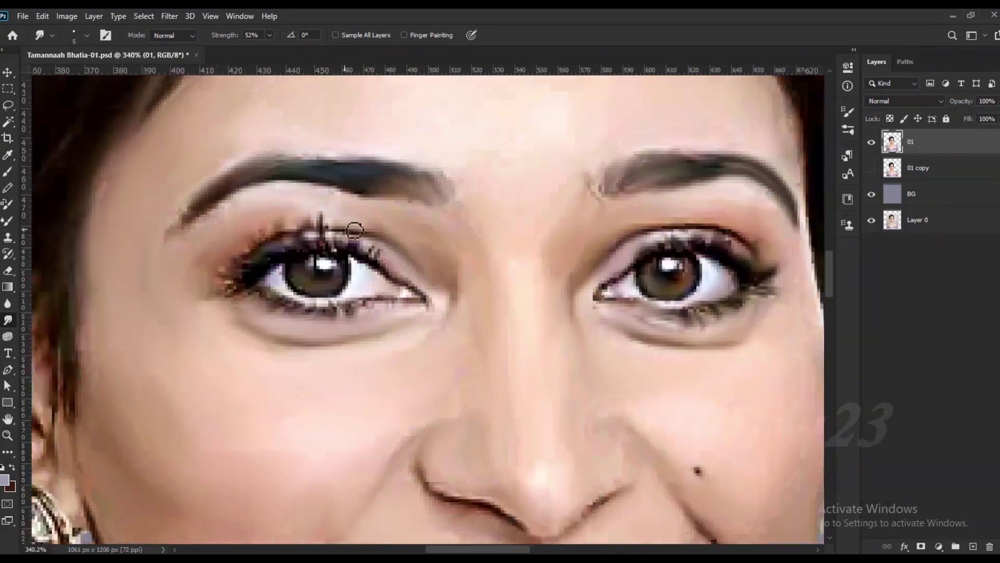
{"action": "scroll", "coordinate": [363, 226], "scroll_direction": "down", "scroll_amount": 3}
{"action": "scroll", "coordinate": [388, 380], "scroll_direction": "down", "scroll_amount": 2}
{"action": "scroll", "coordinate": [324, 404], "scroll_direction": "up", "scroll_amount": 2}
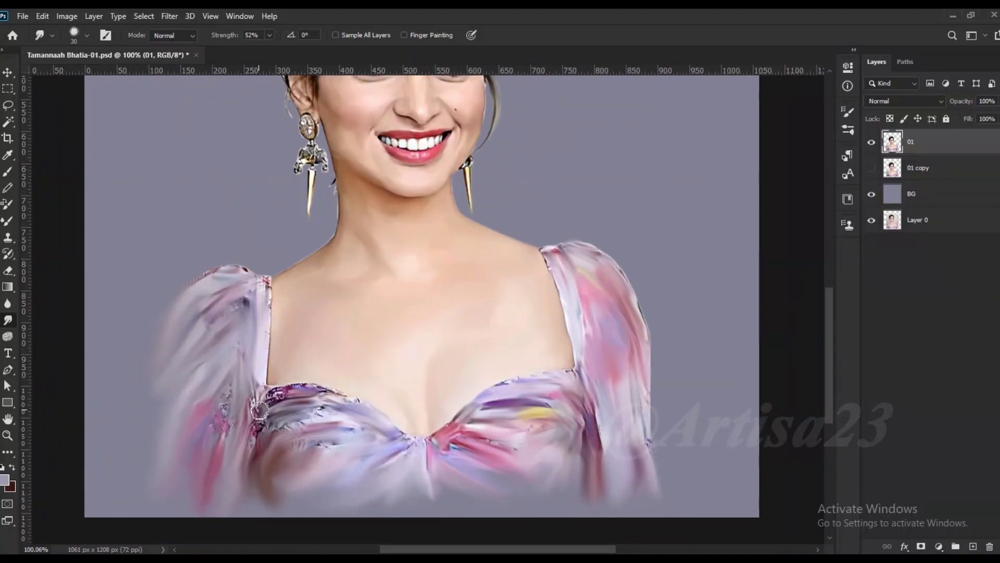
{"action": "key", "text": "bracketright"}
{"action": "left_click_drag", "start_coordinate": [261, 401], "coordinate": [338, 401]}
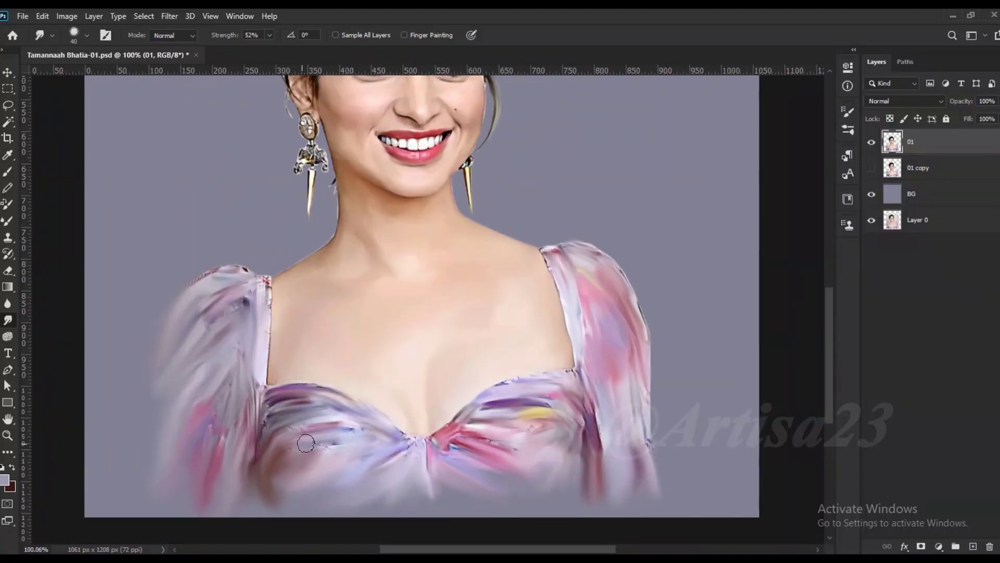
{"action": "scroll", "coordinate": [306, 443], "scroll_direction": "down", "scroll_amount": 2}
{"action": "scroll", "coordinate": [423, 113], "scroll_direction": "up", "scroll_amount": 1}
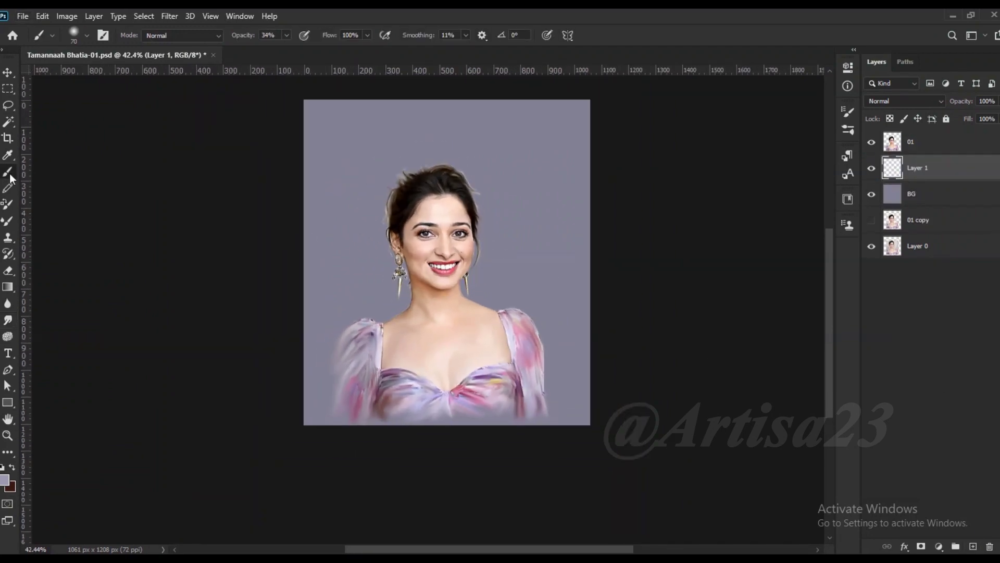
Choose the Artisa23 textured brush for painting the background on Layer 1.
{"action": "scroll", "coordinate": [719, 292], "scroll_direction": "down", "scroll_amount": 1}
{"action": "left_click", "coordinate": [760, 375]}
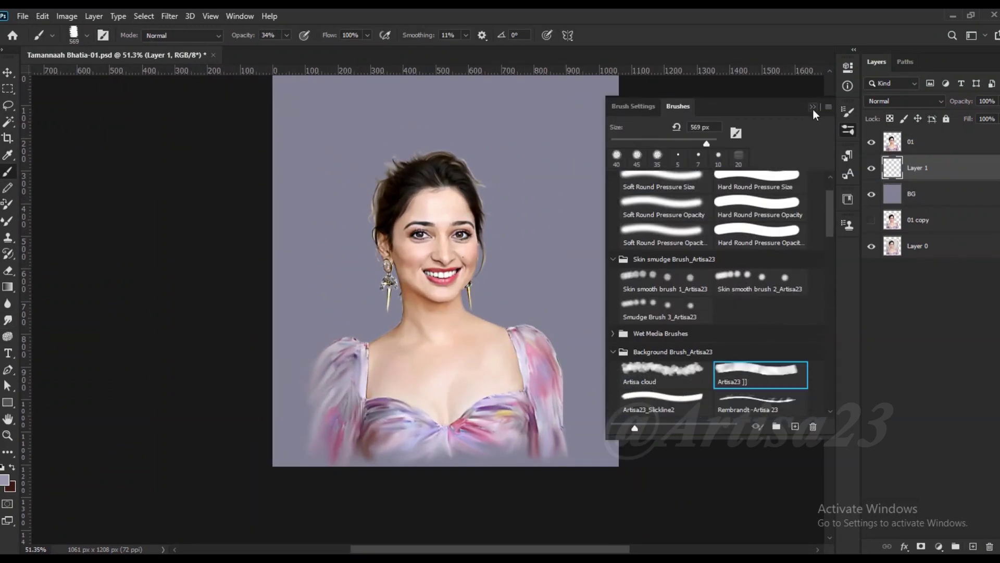
{"action": "scroll", "coordinate": [714, 292], "scroll_direction": "down", "scroll_amount": 3}
{"action": "scroll", "coordinate": [714, 292], "scroll_direction": "down", "scroll_amount": 2}
{"action": "left_click", "coordinate": [667, 242]}
{"action": "left_click", "coordinate": [812, 107]}
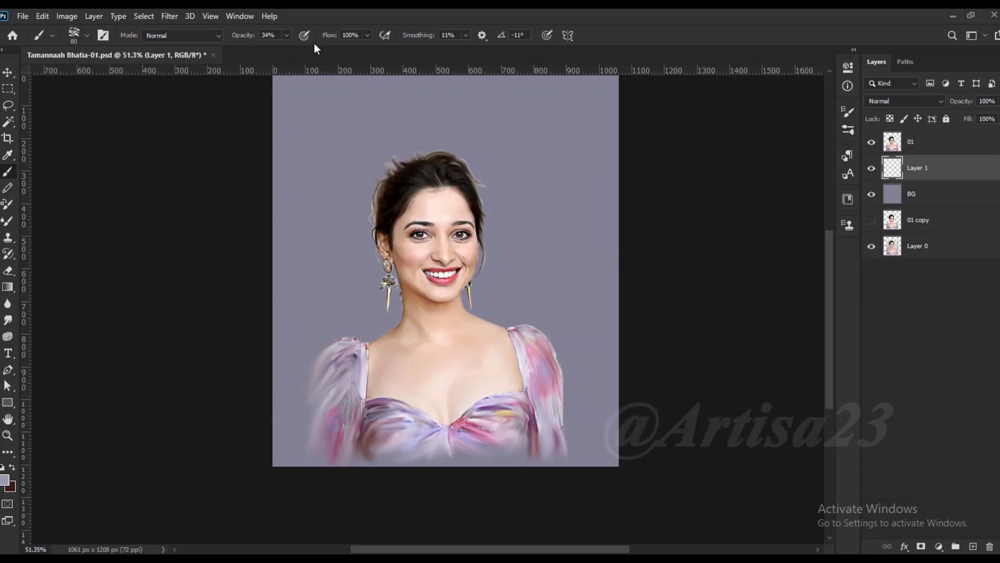
{"action": "scroll", "coordinate": [461, 229], "scroll_direction": "up", "scroll_amount": 1}
Pick a light blue foreground colour and paint a blue stroke beside the hair.
{"action": "left_click", "coordinate": [4, 479]}
{"action": "left_click", "coordinate": [847, 316]}
{"action": "left_click", "coordinate": [957, 245]}
{"action": "mouse_move", "coordinate": [492, 183]}
{"action": "left_mouse_down"}
{"action": "mouse_move", "coordinate": [492, 228]}
{"action": "mouse_move", "coordinate": [469, 122]}
{"action": "left_mouse_up"}
Enlarge the brush to 150 and paint sampled lavender around the hair and neck.
{"action": "key", "text": "bracketright"}
{"action": "key", "text": "bracketright"}
{"action": "key", "text": "bracketright"}
{"action": "left_click", "coordinate": [521, 292], "text": "alt"}
{"action": "mouse_move", "coordinate": [521, 292]}
{"action": "left_mouse_down"}
{"action": "mouse_move", "coordinate": [463, 102]}
{"action": "mouse_move", "coordinate": [365, 146]}
{"action": "left_mouse_up"}
{"action": "left_click_drag", "start_coordinate": [360, 276], "coordinate": [334, 312]}
{"action": "left_click_drag", "start_coordinate": [484, 318], "coordinate": [495, 289]}
Paint another light blue along the left side of the hair.
{"action": "left_click", "coordinate": [481, 180], "text": "alt"}
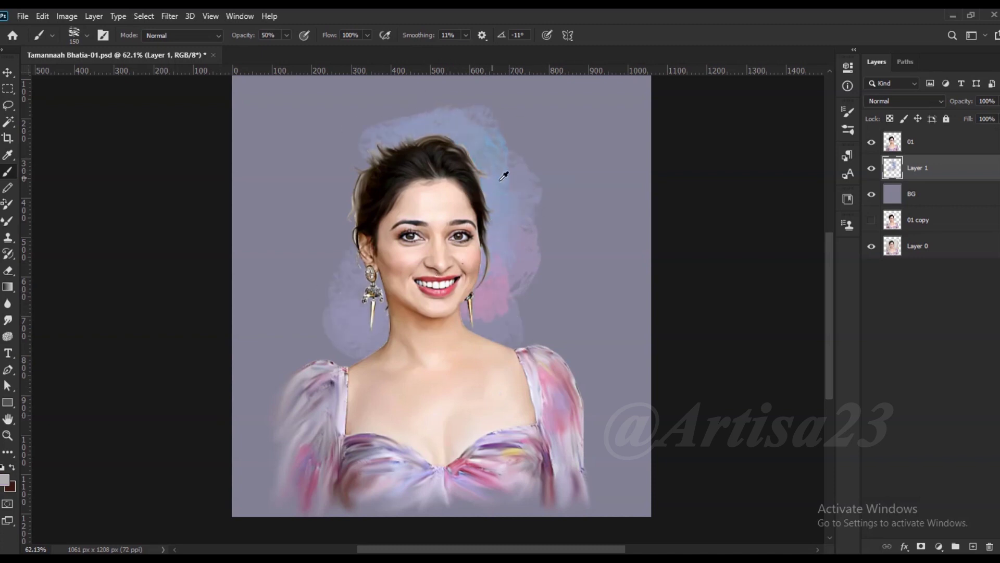
{"action": "left_click", "coordinate": [5, 480]}
{"action": "left_click", "coordinate": [734, 286]}
{"action": "left_click", "coordinate": [955, 245]}
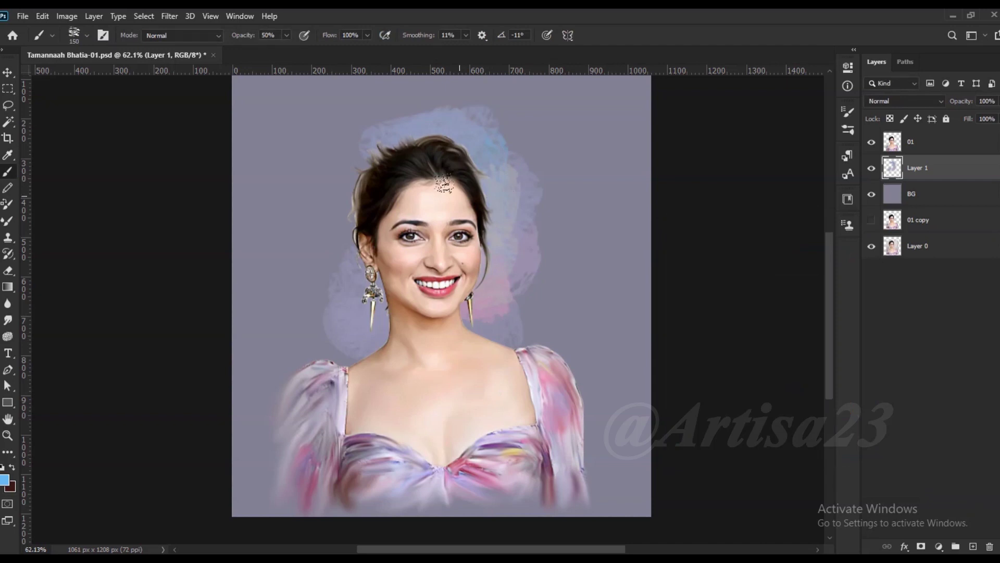
{"action": "mouse_move", "coordinate": [380, 177]}
{"action": "left_mouse_down"}
{"action": "mouse_move", "coordinate": [362, 276]}
{"action": "mouse_move", "coordinate": [430, 320]}
{"action": "mouse_move", "coordinate": [522, 288]}
{"action": "left_mouse_up"}
Paint sampled grey-violet behind the shoulders and pink left of the left shoulder.
{"action": "left_click", "coordinate": [471, 182], "text": "alt"}
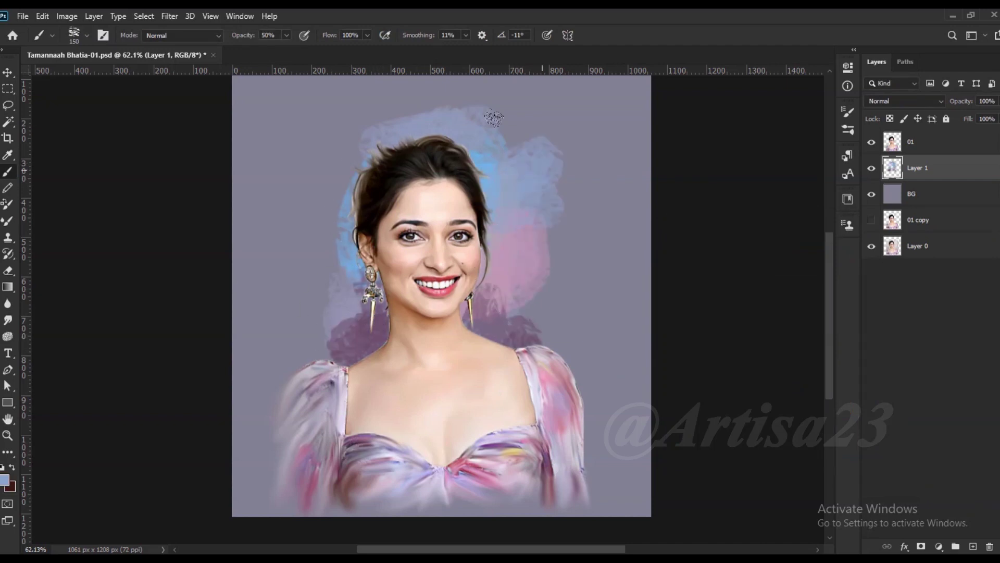
{"action": "scroll", "coordinate": [500, 239], "scroll_direction": "down", "scroll_amount": 1}
{"action": "left_click_drag", "start_coordinate": [535, 258], "coordinate": [557, 318]}
{"action": "left_click_drag", "start_coordinate": [359, 308], "coordinate": [328, 336]}
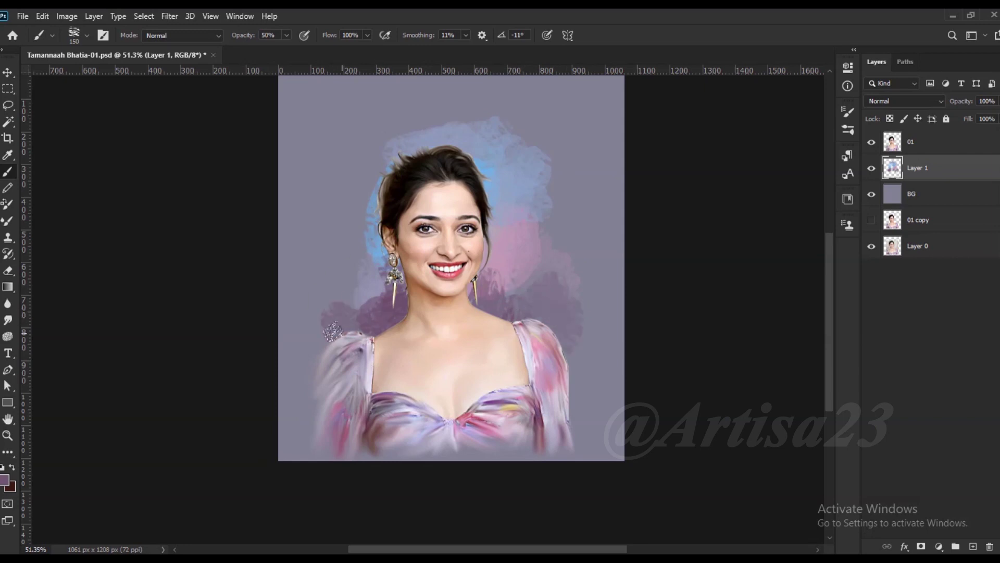
{"action": "left_click_drag", "start_coordinate": [537, 378], "coordinate": [599, 318]}
{"action": "left_click", "coordinate": [599, 313], "text": "alt"}
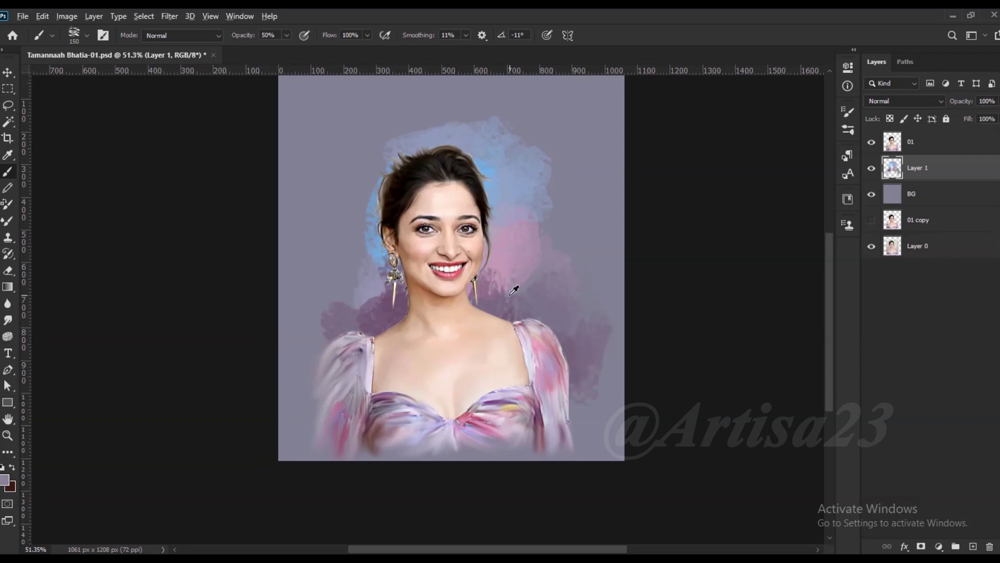
{"action": "mouse_move", "coordinate": [388, 345]}
{"action": "left_mouse_down"}
{"action": "mouse_move", "coordinate": [346, 282]}
{"action": "mouse_move", "coordinate": [372, 308]}
{"action": "left_mouse_up"}
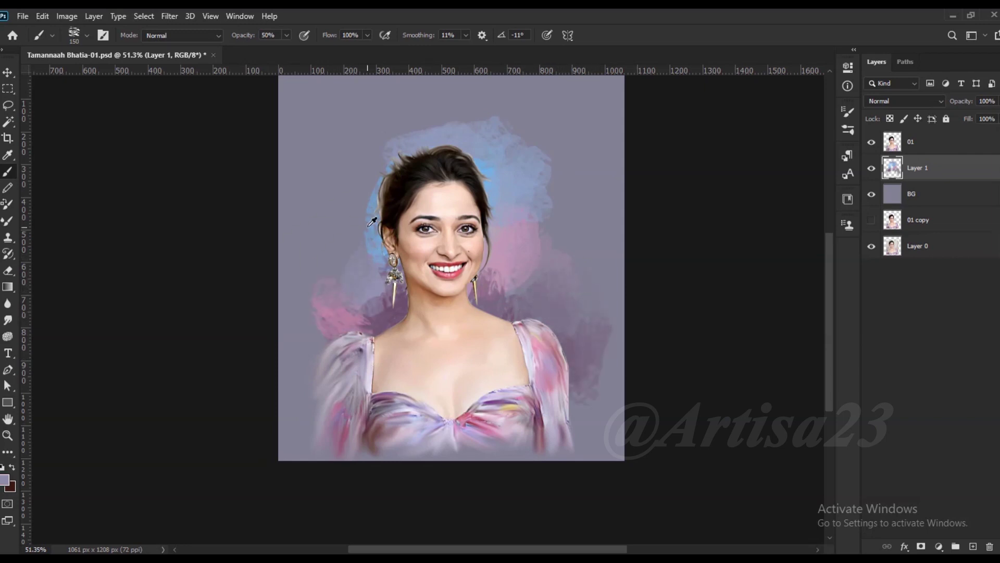
Dab soft light greyish-lavender strokes near the left shoulder.
{"action": "scroll", "coordinate": [365, 203], "scroll_direction": "up", "scroll_amount": 3}
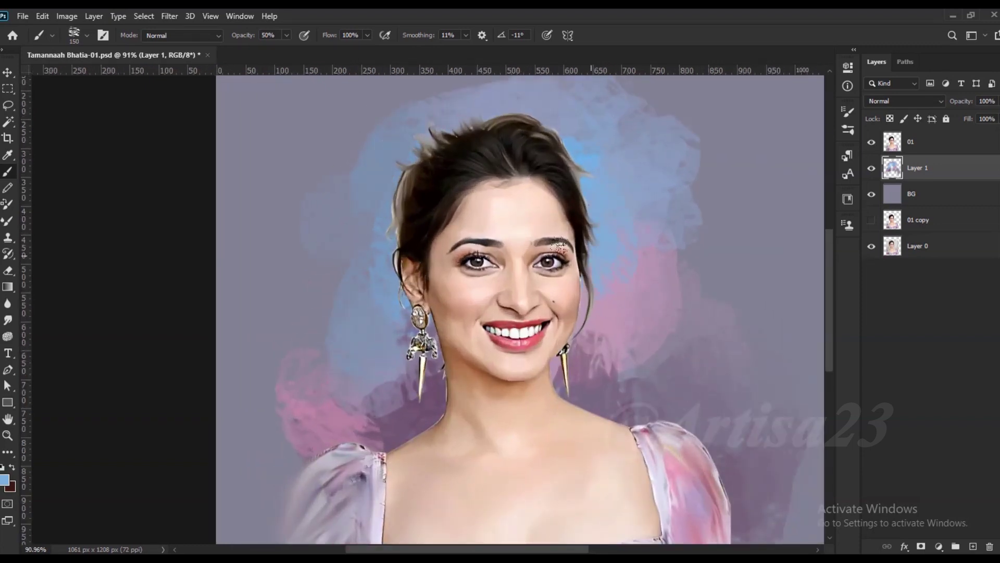
{"action": "scroll", "coordinate": [388, 156], "scroll_direction": "down", "scroll_amount": 1}
{"action": "scroll", "coordinate": [474, 107], "scroll_direction": "down", "scroll_amount": 1}
{"action": "left_click", "coordinate": [605, 198], "text": "alt"}
{"action": "left_click", "coordinate": [321, 372], "text": "alt"}
{"action": "left_click_drag", "start_coordinate": [334, 412], "coordinate": [299, 442]}
{"action": "left_click", "coordinate": [662, 427], "text": "alt"}
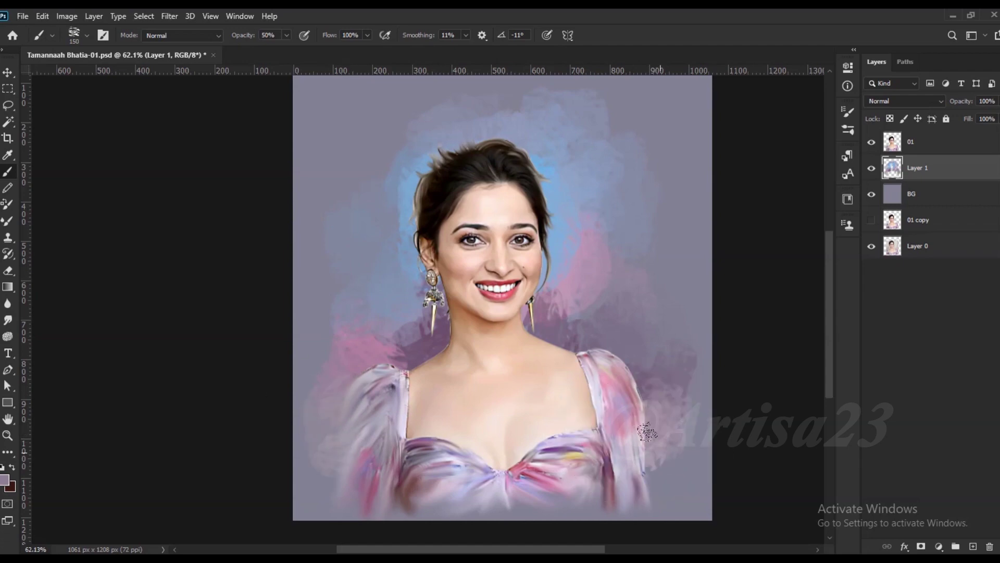
{"action": "left_click", "coordinate": [453, 491], "text": "alt"}
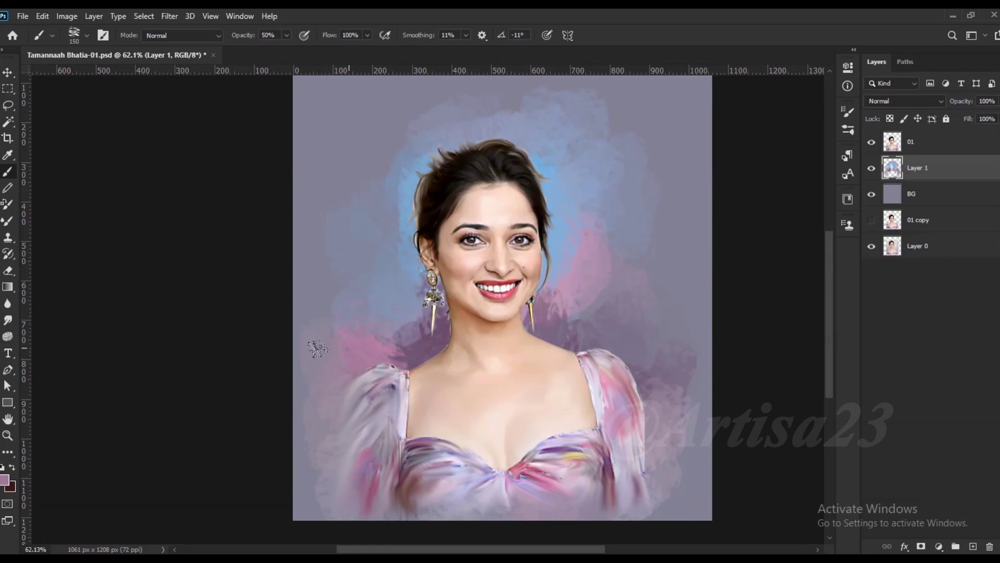
Sample blues and darker purple-greys and paint the gap between earring and neck.
{"action": "scroll", "coordinate": [317, 339], "scroll_direction": "up", "scroll_amount": 2}
{"action": "left_click", "coordinate": [384, 216], "text": "alt"}
{"action": "scroll", "coordinate": [391, 182], "scroll_direction": "down", "scroll_amount": 2}
{"action": "left_click", "coordinate": [436, 164], "text": "alt"}
{"action": "left_click", "coordinate": [586, 146], "text": "alt"}
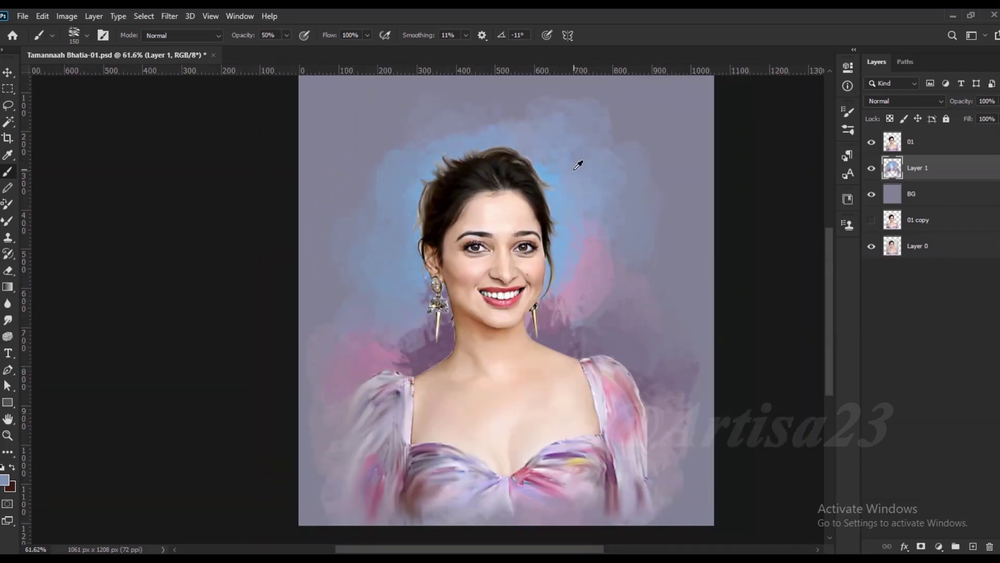
{"action": "scroll", "coordinate": [594, 141], "scroll_direction": "down", "scroll_amount": 1}
{"action": "left_click", "coordinate": [576, 308], "text": "alt"}
{"action": "left_click", "coordinate": [459, 319], "text": "alt"}
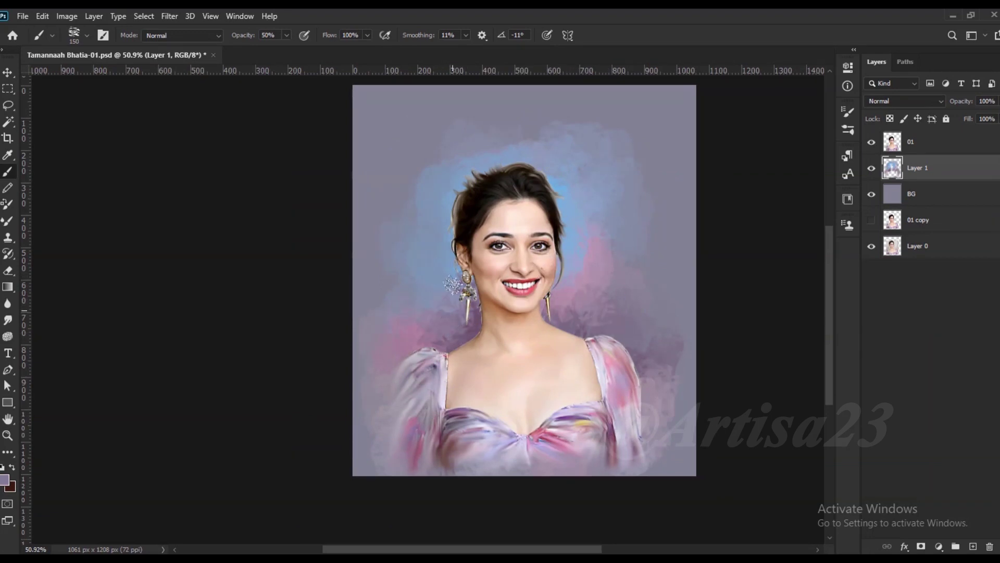
{"action": "scroll", "coordinate": [458, 296], "scroll_direction": "up", "scroll_amount": 2}
{"action": "left_click_drag", "start_coordinate": [471, 299], "coordinate": [487, 339]}
{"action": "left_click", "coordinate": [629, 259], "text": "alt"}
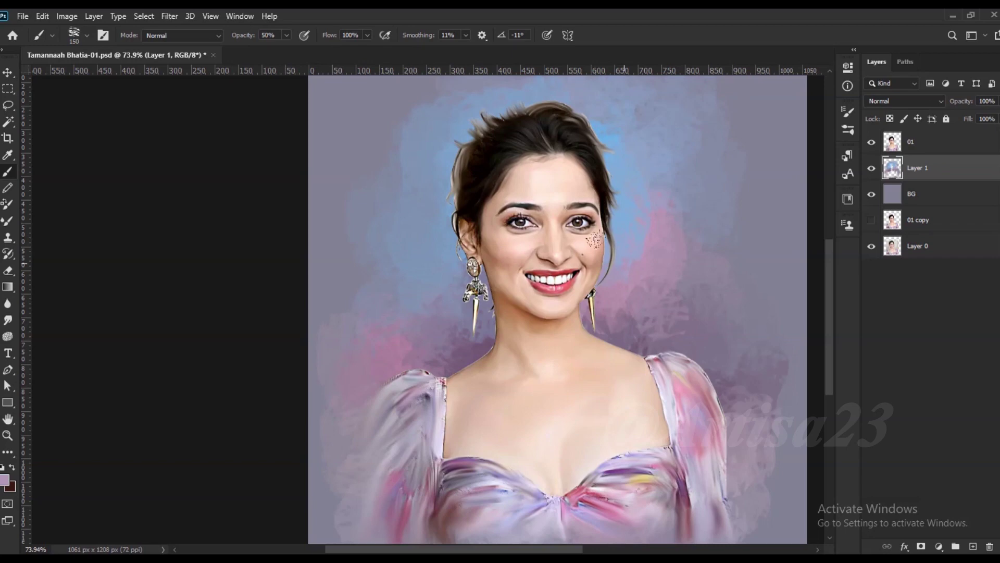
Sample further background colours while moving around the canvas.
{"action": "scroll", "coordinate": [651, 255], "scroll_direction": "down", "scroll_amount": 1}
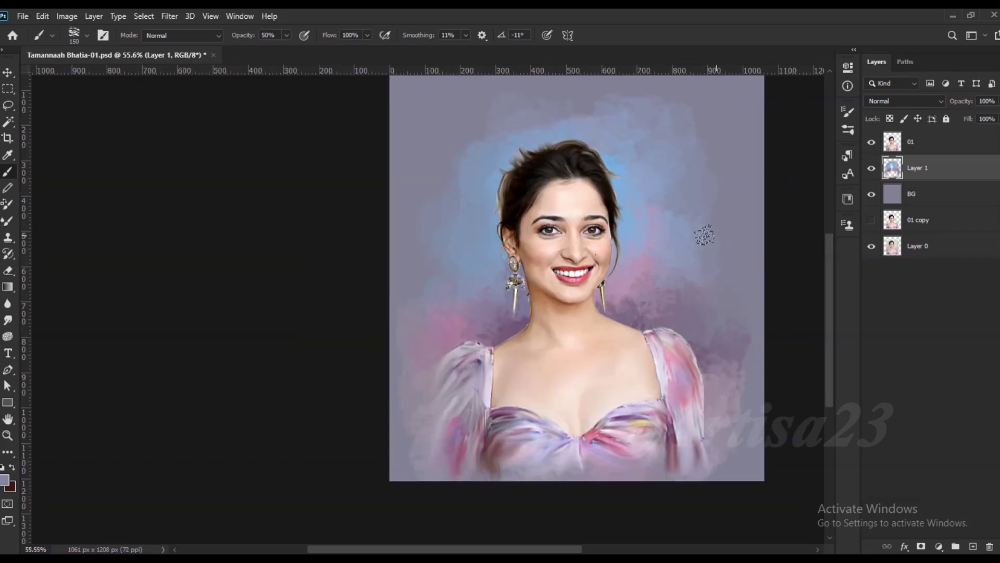
{"action": "scroll", "coordinate": [705, 236], "scroll_direction": "down", "scroll_amount": 1}
{"action": "scroll", "coordinate": [547, 94], "scroll_direction": "up", "scroll_amount": 1}
{"action": "scroll", "coordinate": [538, 114], "scroll_direction": "up", "scroll_amount": 1}
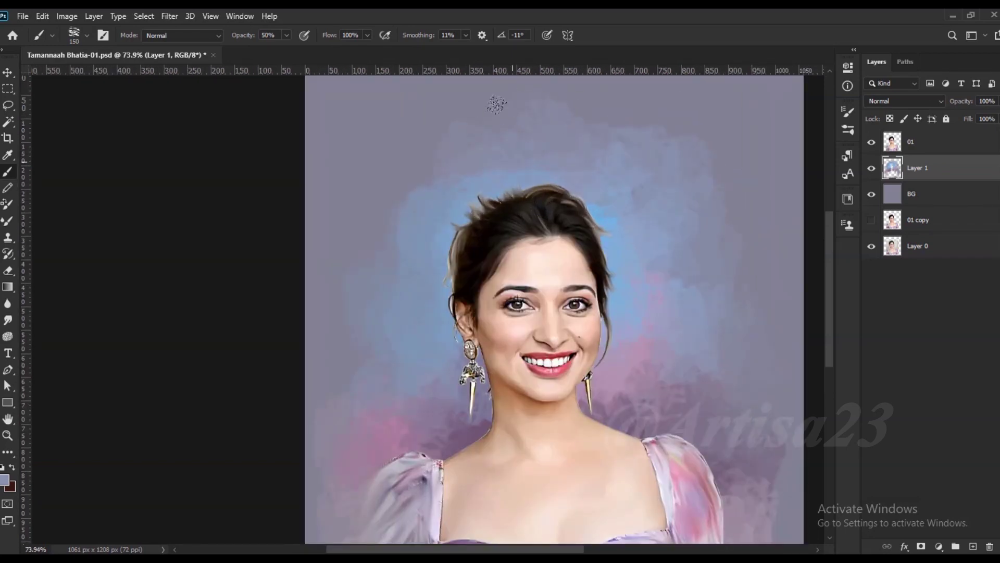
{"action": "scroll", "coordinate": [592, 123], "scroll_direction": "down", "scroll_amount": 1}
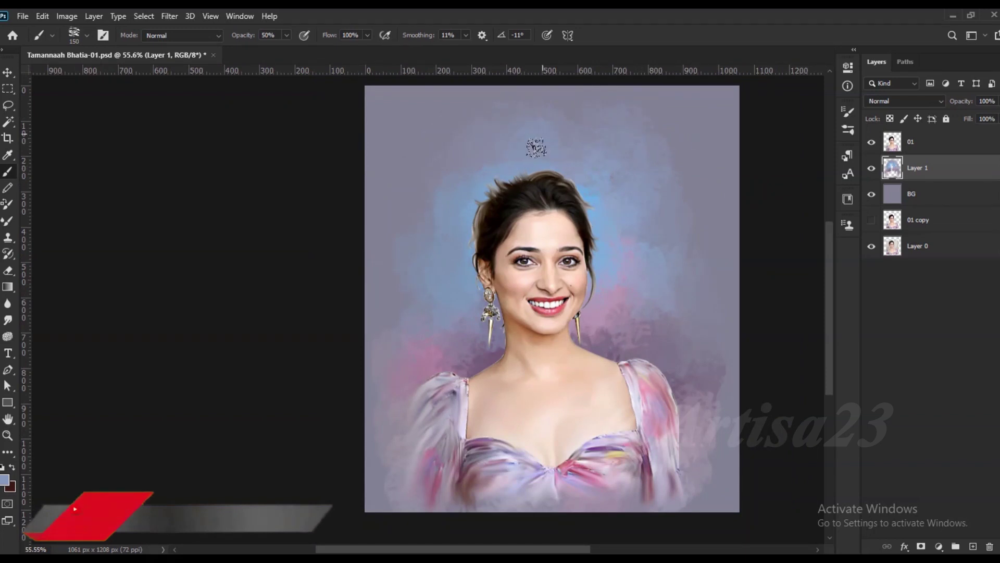
{"action": "left_click", "coordinate": [410, 293], "text": "alt"}
{"action": "scroll", "coordinate": [409, 293], "scroll_direction": "up", "scroll_amount": 1}
{"action": "scroll", "coordinate": [408, 260], "scroll_direction": "right", "scroll_amount": 1}
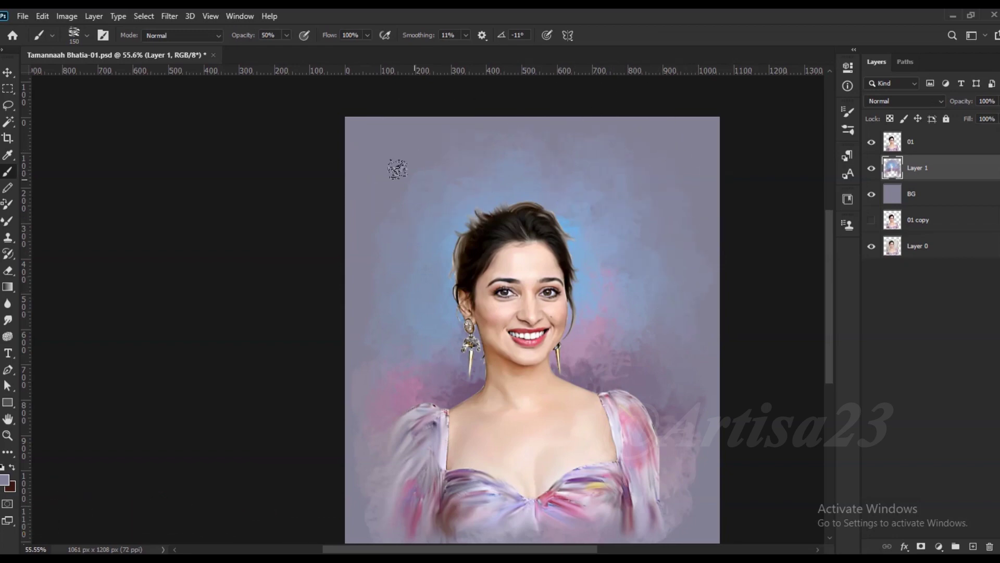
{"action": "scroll", "coordinate": [408, 284], "scroll_direction": "up", "scroll_amount": 1}
{"action": "scroll", "coordinate": [392, 155], "scroll_direction": "down", "scroll_amount": 1}
{"action": "scroll", "coordinate": [662, 425], "scroll_direction": "up", "scroll_amount": 1}
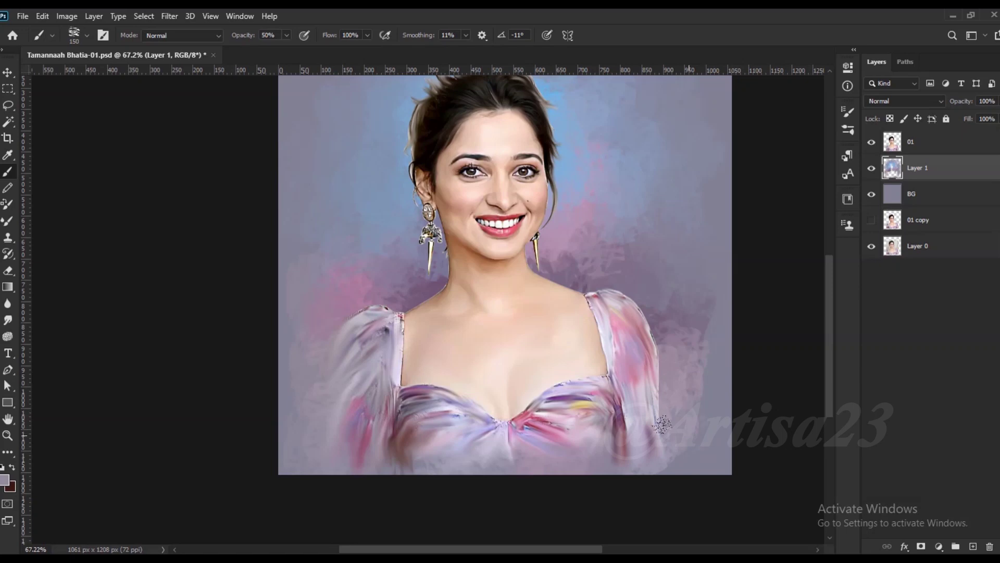
{"action": "left_click", "coordinate": [706, 326], "text": "alt"}
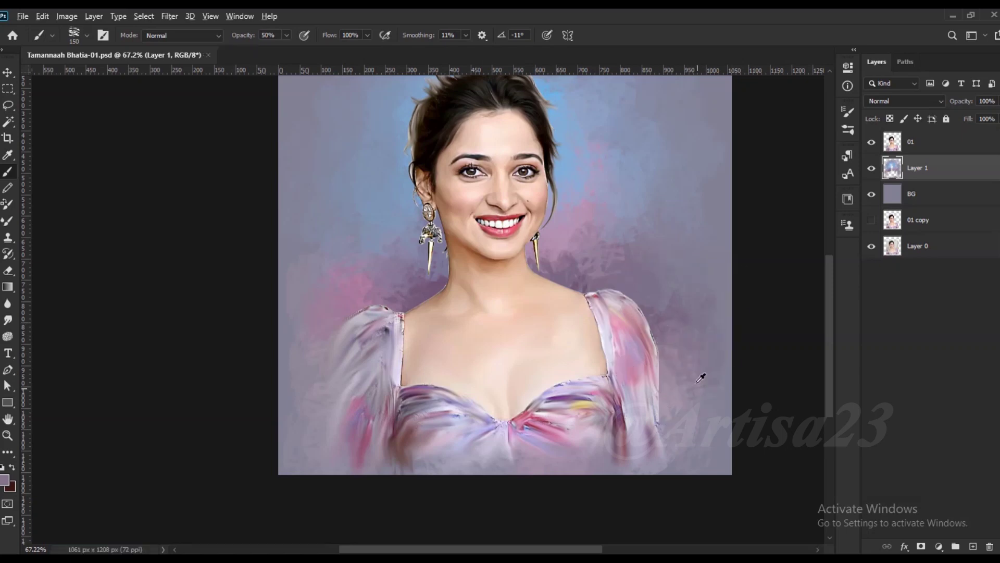
{"action": "scroll", "coordinate": [701, 377], "scroll_direction": "up", "scroll_amount": 1}
{"action": "scroll", "coordinate": [688, 349], "scroll_direction": "up", "scroll_amount": 1}
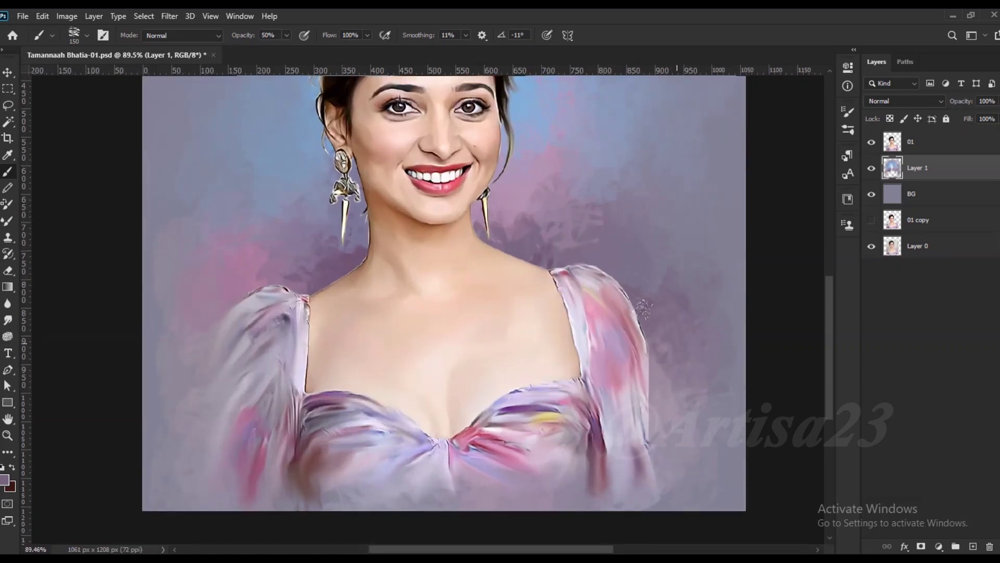
{"action": "scroll", "coordinate": [562, 229], "scroll_direction": "up", "scroll_amount": 2}
{"action": "scroll", "coordinate": [521, 219], "scroll_direction": "down", "scroll_amount": 1}
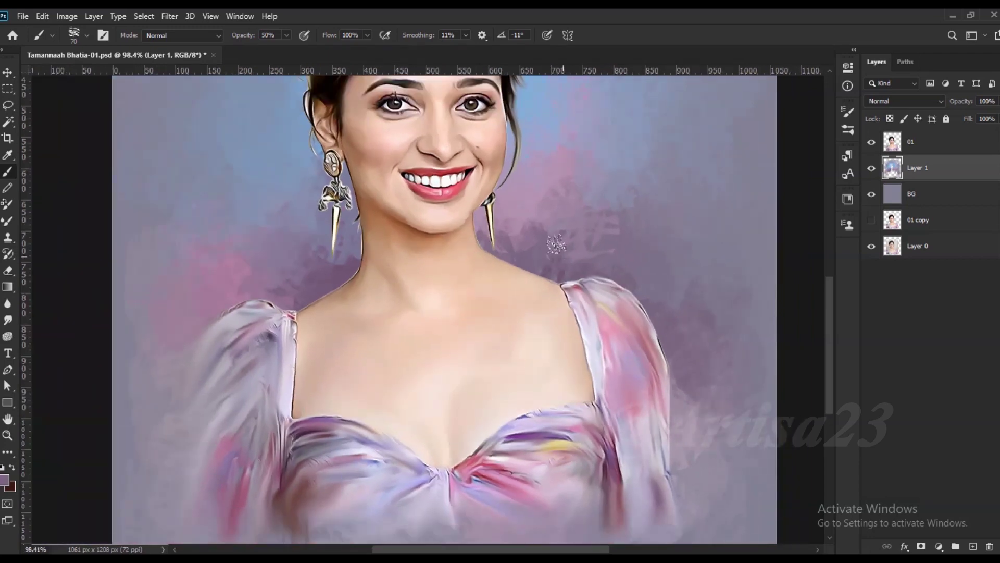
{"action": "scroll", "coordinate": [498, 215], "scroll_direction": "up", "scroll_amount": 2}
{"action": "scroll", "coordinate": [469, 250], "scroll_direction": "down", "scroll_amount": 1}
{"action": "scroll", "coordinate": [364, 260], "scroll_direction": "up", "scroll_amount": 1}
{"action": "scroll", "coordinate": [295, 302], "scroll_direction": "down", "scroll_amount": 2}
{"action": "scroll", "coordinate": [475, 283], "scroll_direction": "down", "scroll_amount": 2}
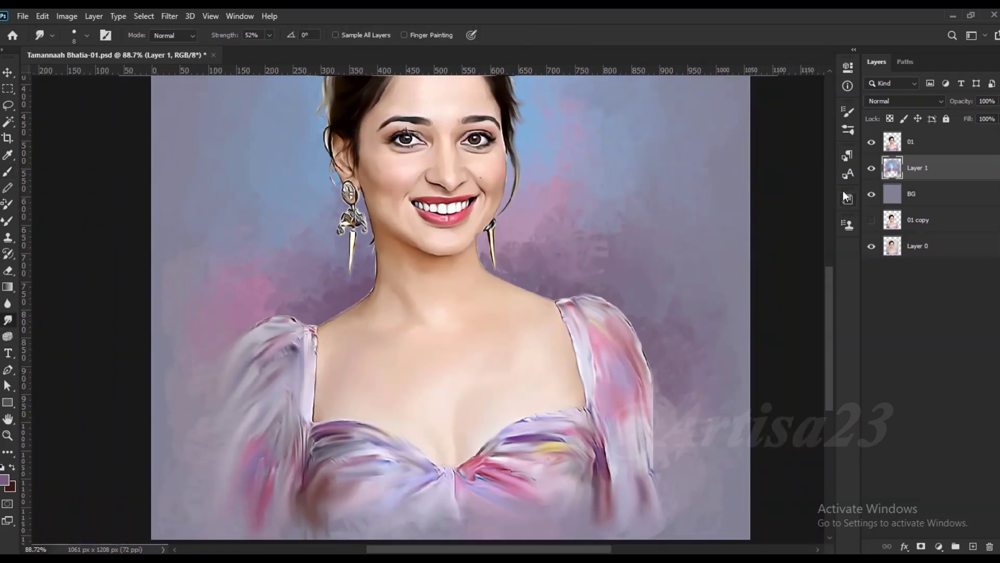
Set up a soft round Smudge brush at size 40 on the 01 layer.
{"action": "left_click", "coordinate": [917, 142]}
{"action": "left_click", "coordinate": [848, 111]}
{"action": "left_click", "coordinate": [679, 108]}
{"action": "left_click", "coordinate": [766, 180]}
{"action": "left_click", "coordinate": [848, 111]}
{"action": "scroll", "coordinate": [416, 260], "scroll_direction": "down", "scroll_amount": 1}
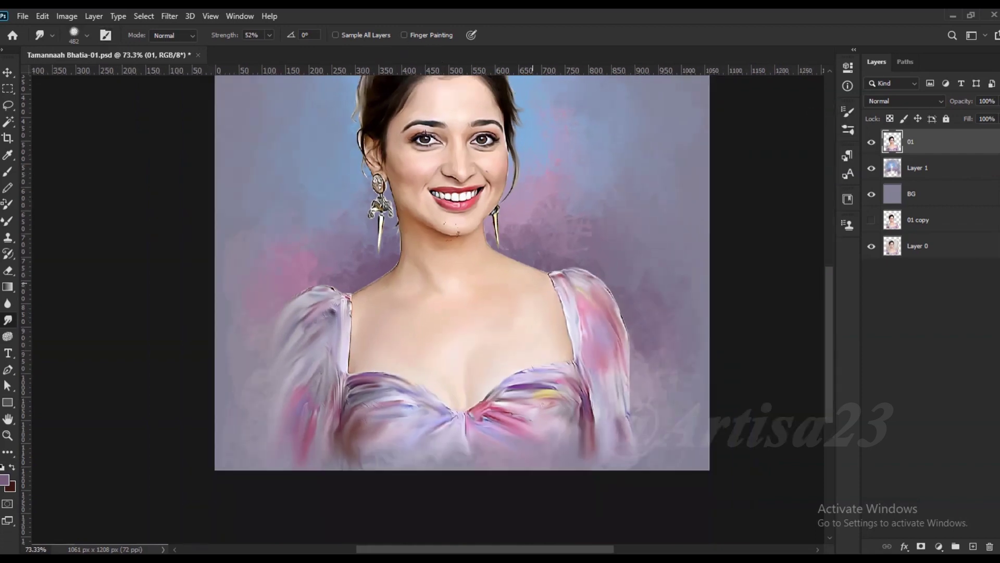
{"action": "scroll", "coordinate": [441, 132], "scroll_direction": "up", "scroll_amount": 3}
{"action": "key", "text": "bracketleft"}
{"action": "key", "text": "bracketleft"}
{"action": "key", "text": "bracketleft"}
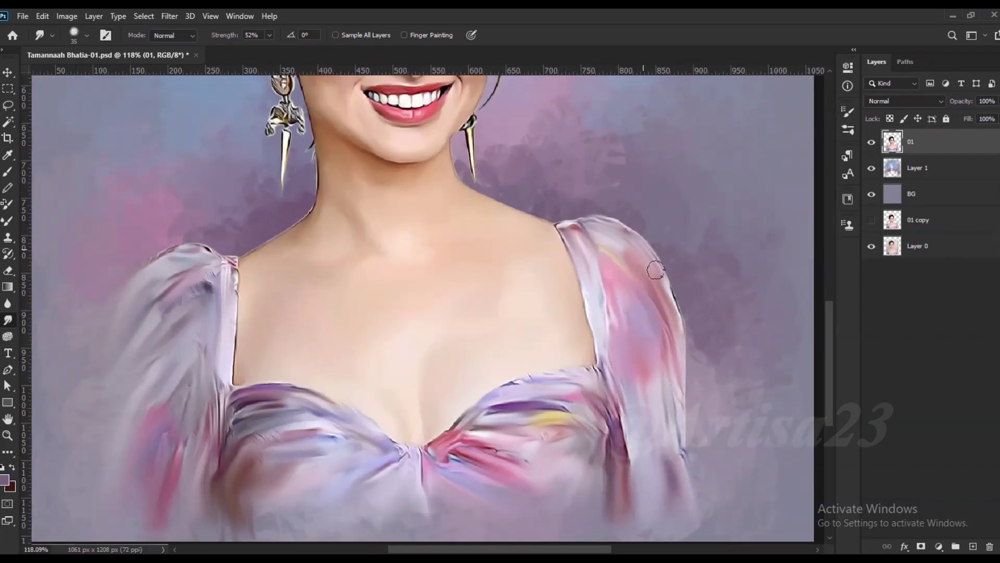
Shrink the smudge brush to 15 and blend the jawline, neck and shoulder edges.
{"action": "scroll", "coordinate": [454, 479], "scroll_direction": "up", "scroll_amount": 2}
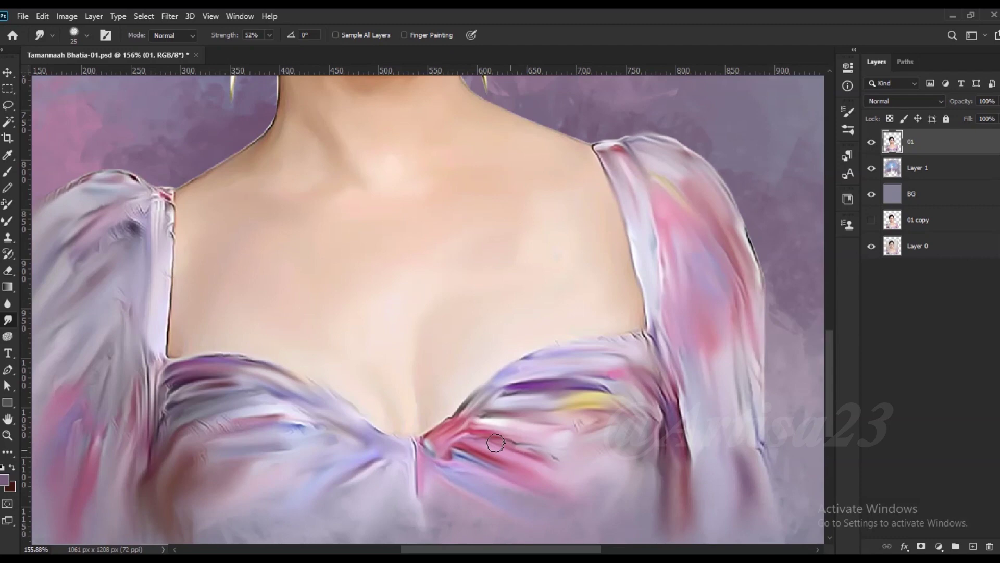
{"action": "scroll", "coordinate": [662, 400], "scroll_direction": "down", "scroll_amount": 2}
{"action": "scroll", "coordinate": [402, 408], "scroll_direction": "up", "scroll_amount": 3}
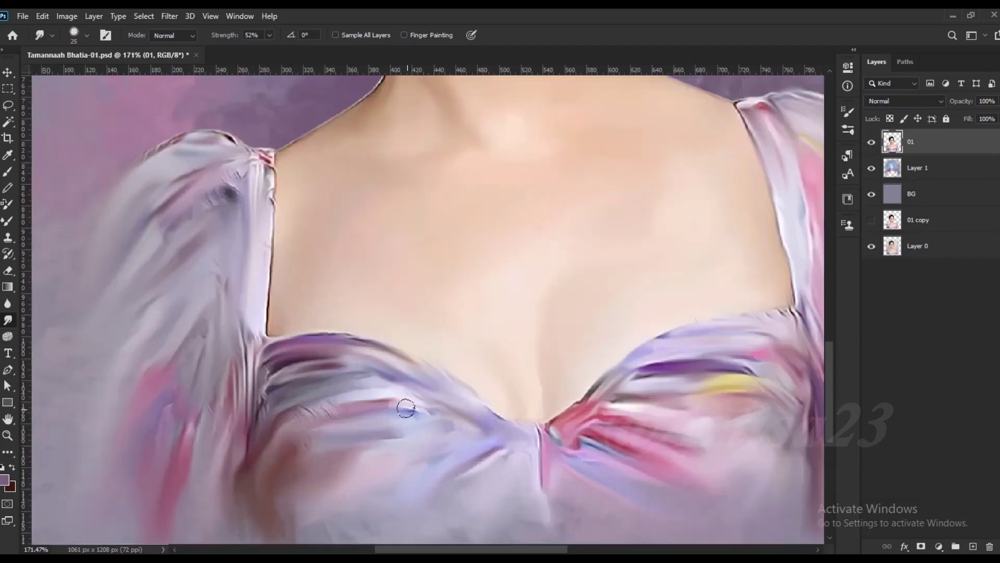
{"action": "scroll", "coordinate": [251, 399], "scroll_direction": "up", "scroll_amount": 1}
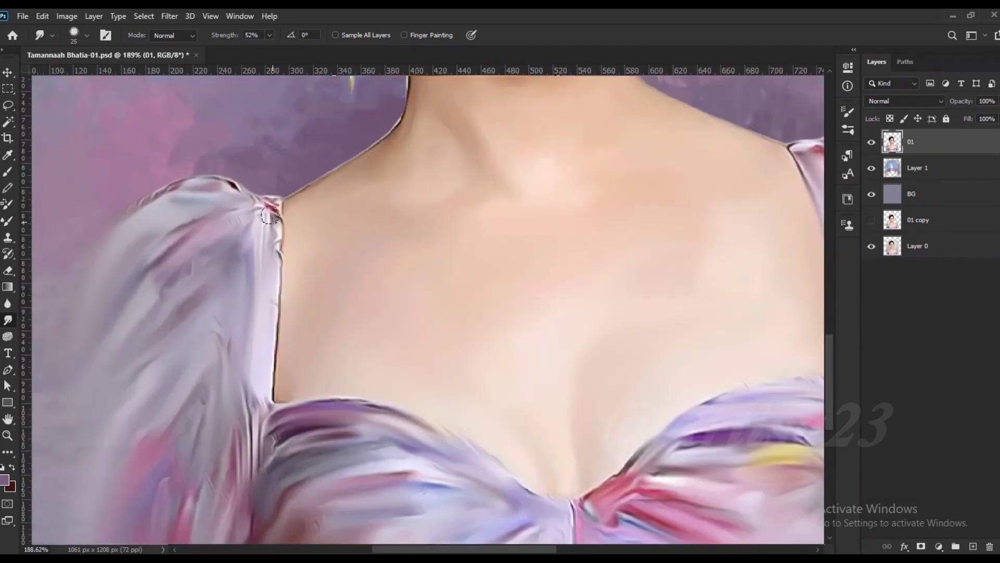
{"action": "scroll", "coordinate": [392, 113], "scroll_direction": "up", "scroll_amount": 3}
{"action": "key", "text": "bracketleft"}
{"action": "key", "text": "bracketleft"}
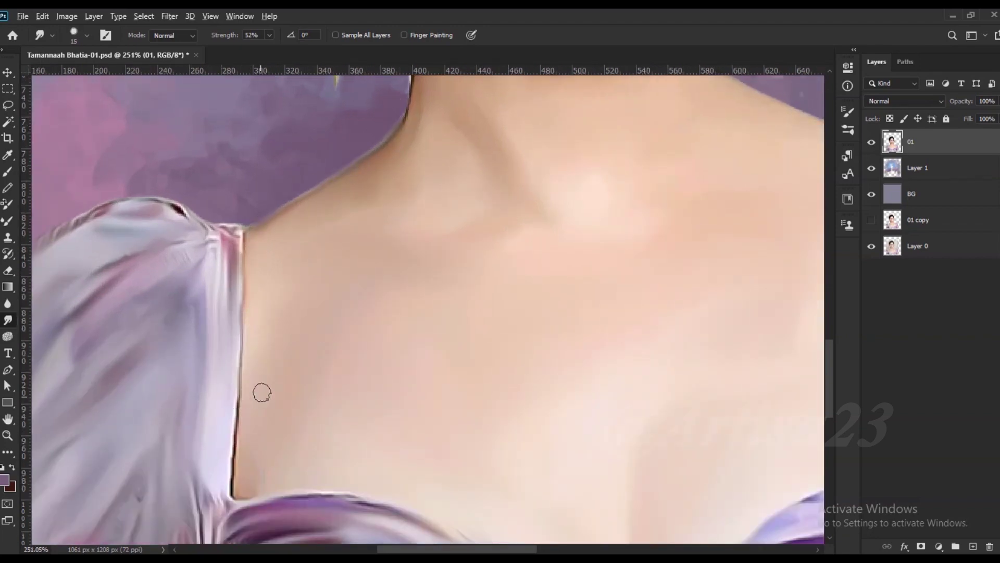
{"action": "scroll", "coordinate": [219, 320], "scroll_direction": "down", "scroll_amount": 3}
{"action": "scroll", "coordinate": [306, 221], "scroll_direction": "up", "scroll_amount": 4}
{"action": "scroll", "coordinate": [305, 220], "scroll_direction": "up", "scroll_amount": 1}
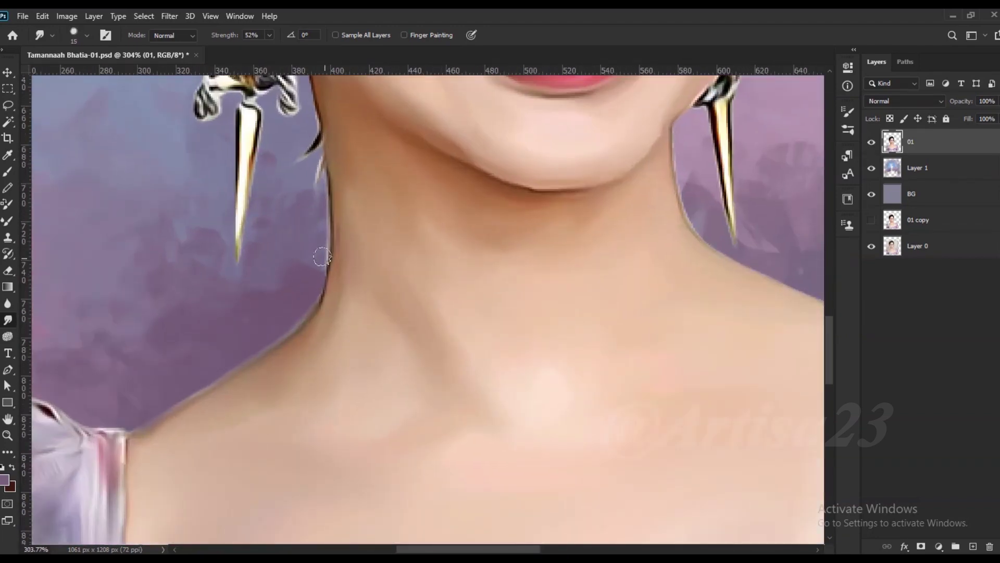
{"action": "scroll", "coordinate": [336, 155], "scroll_direction": "down", "scroll_amount": 3}
{"action": "scroll", "coordinate": [338, 271], "scroll_direction": "down", "scroll_amount": 2}
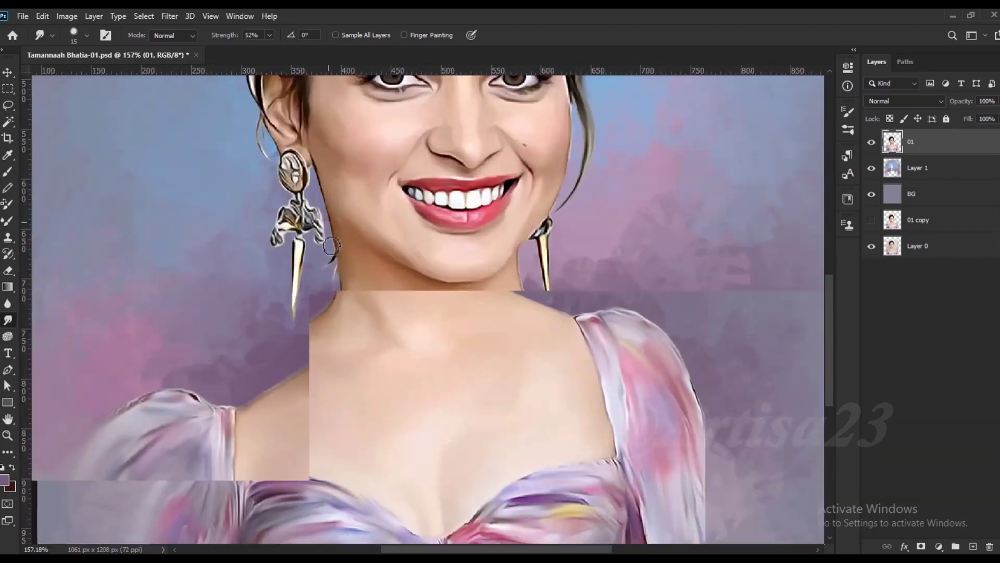
{"action": "scroll", "coordinate": [298, 119], "scroll_direction": "up", "scroll_amount": 6}
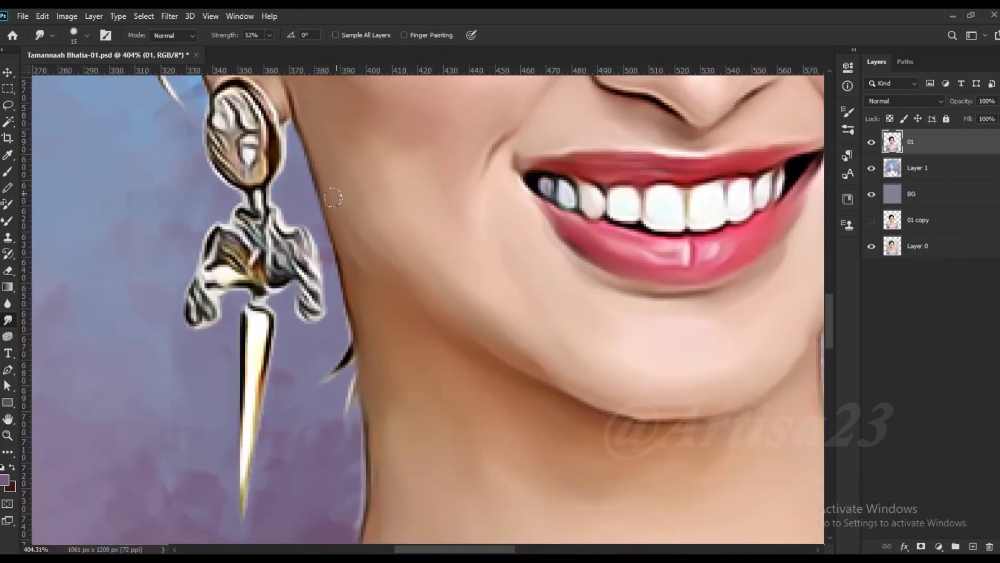
{"action": "scroll", "coordinate": [610, 388], "scroll_direction": "down", "scroll_amount": 1}
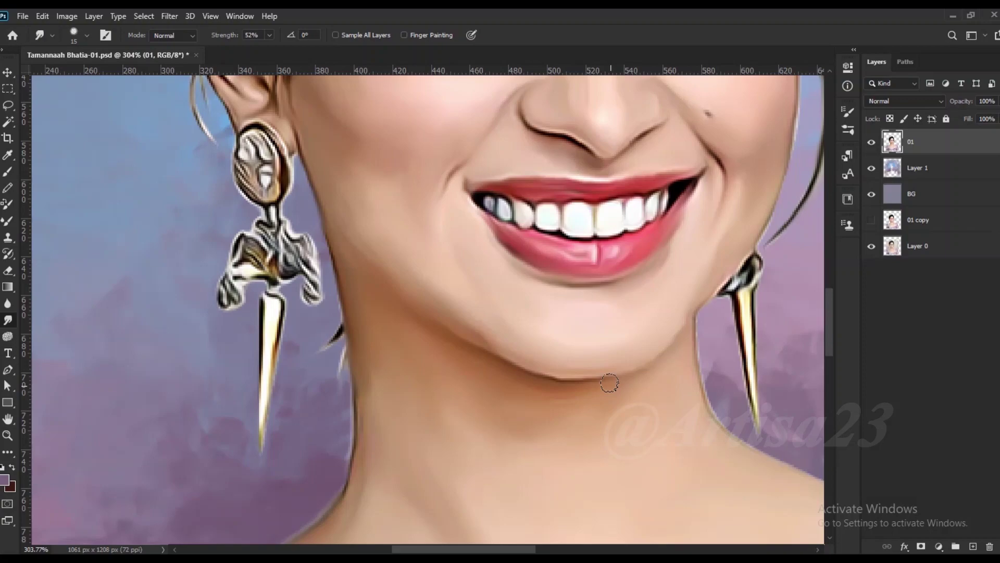
{"action": "scroll", "coordinate": [609, 389], "scroll_direction": "down", "scroll_amount": 3}
{"action": "scroll", "coordinate": [484, 248], "scroll_direction": "up", "scroll_amount": 5}
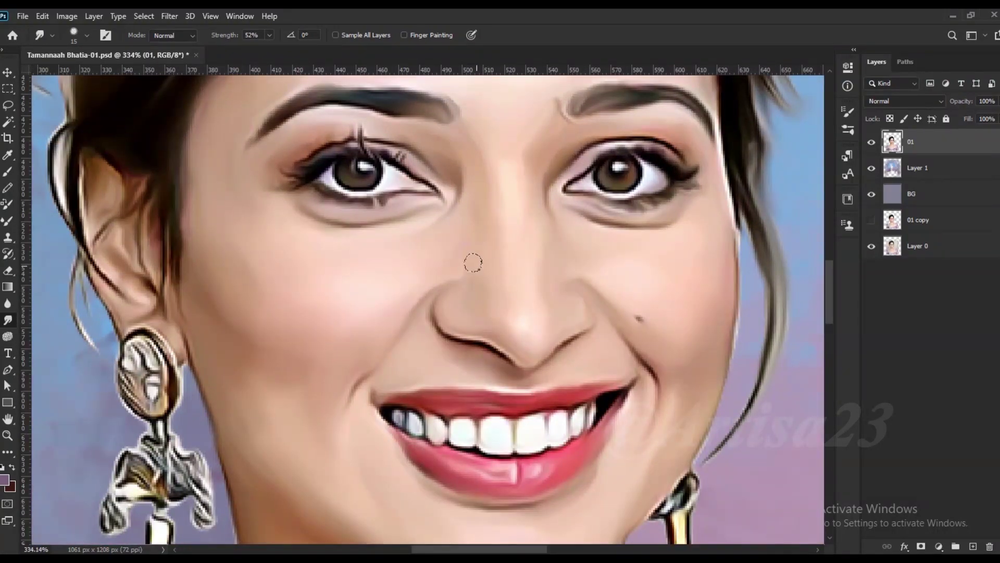
{"action": "scroll", "coordinate": [473, 263], "scroll_direction": "down", "scroll_amount": 3}
{"action": "scroll", "coordinate": [451, 167], "scroll_direction": "up", "scroll_amount": 4}
{"action": "scroll", "coordinate": [451, 167], "scroll_direction": "down", "scroll_amount": 1}
Blend fine detail around the eyes and dress with a smaller smudge brush, then select the Eraser.
{"action": "key", "text": "bracketleft"}
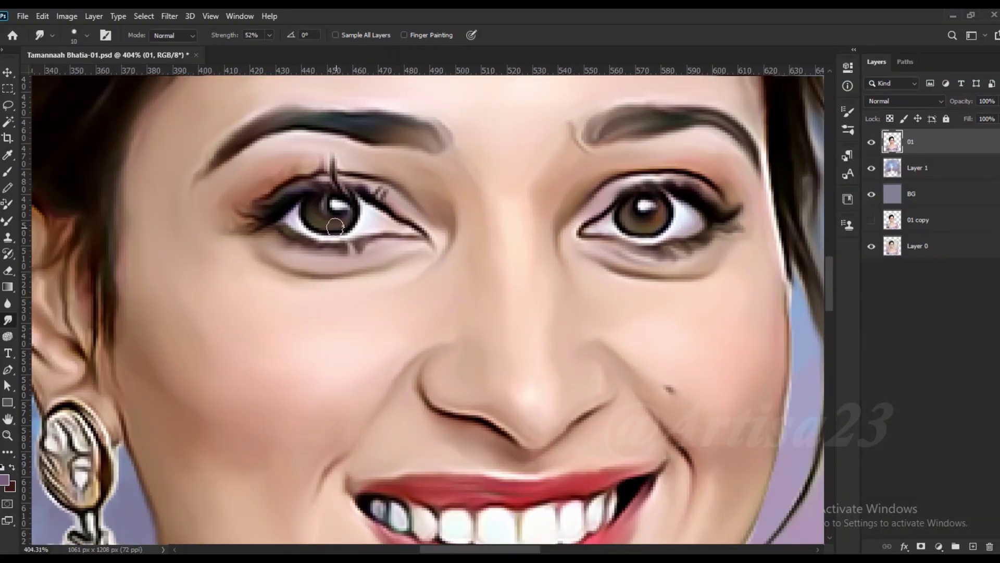
{"action": "scroll", "coordinate": [589, 173], "scroll_direction": "up", "scroll_amount": 1}
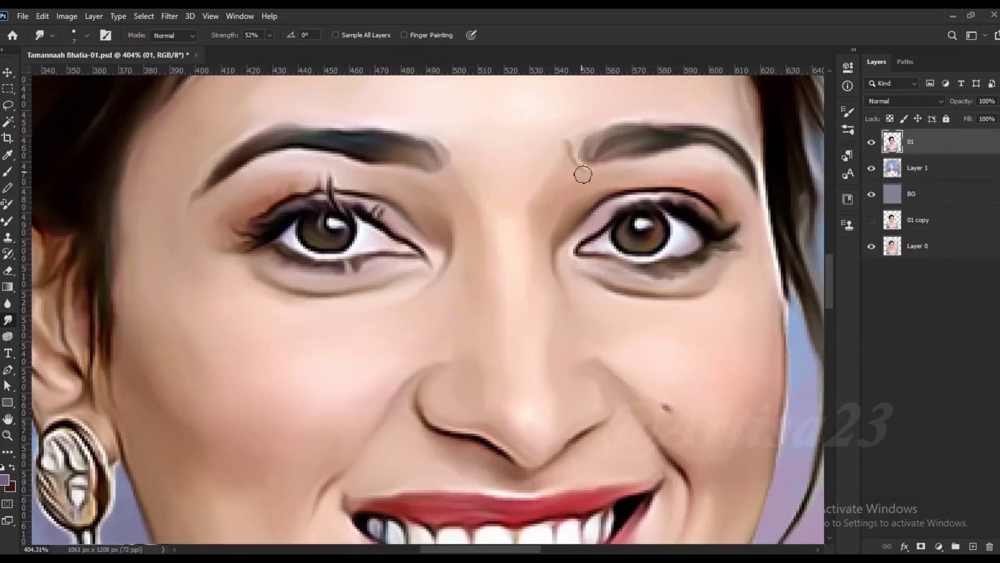
{"action": "scroll", "coordinate": [450, 207], "scroll_direction": "down", "scroll_amount": 3}
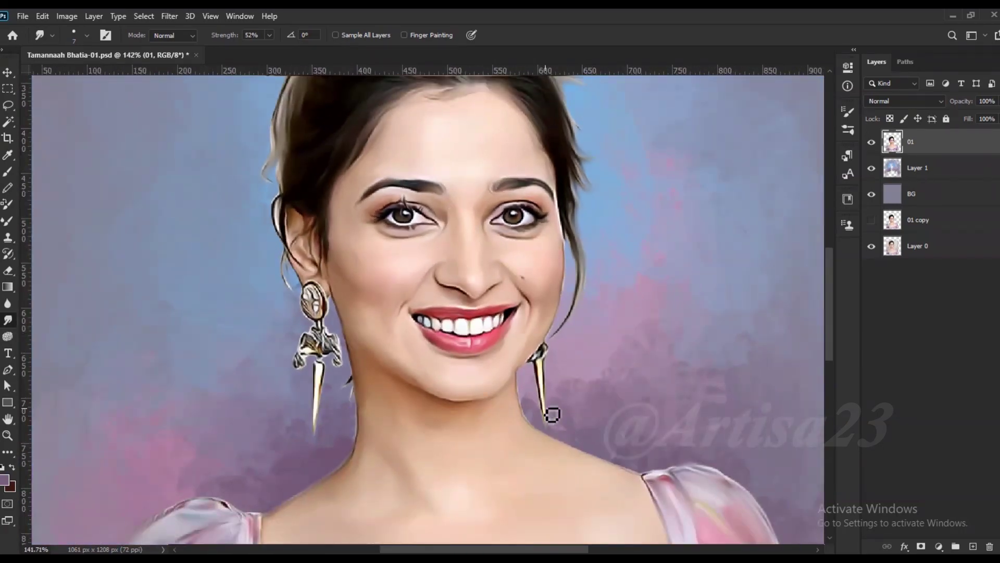
{"action": "scroll", "coordinate": [537, 402], "scroll_direction": "up", "scroll_amount": 4}
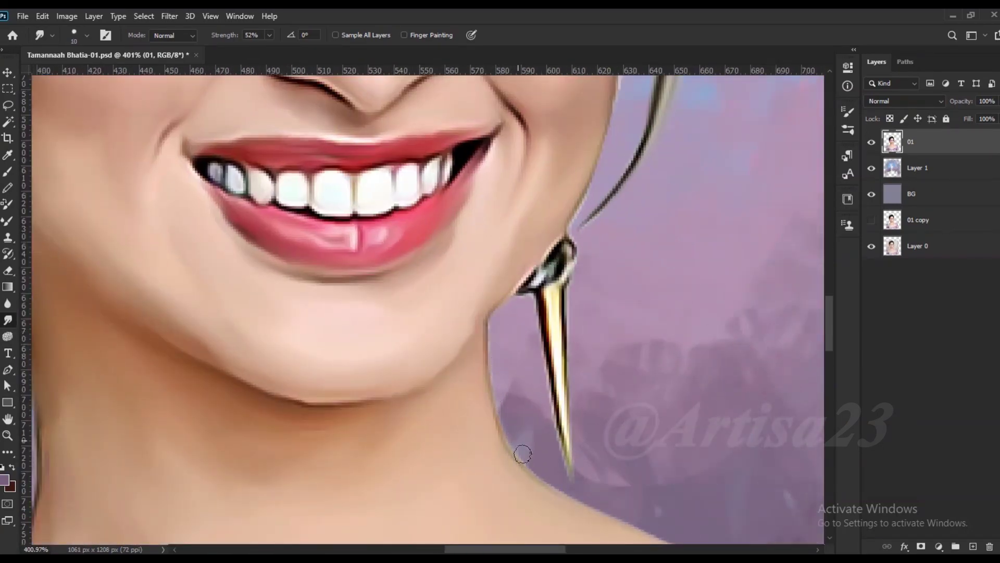
{"action": "scroll", "coordinate": [467, 327], "scroll_direction": "down", "scroll_amount": 2}
{"action": "scroll", "coordinate": [736, 490], "scroll_direction": "up", "scroll_amount": 2}
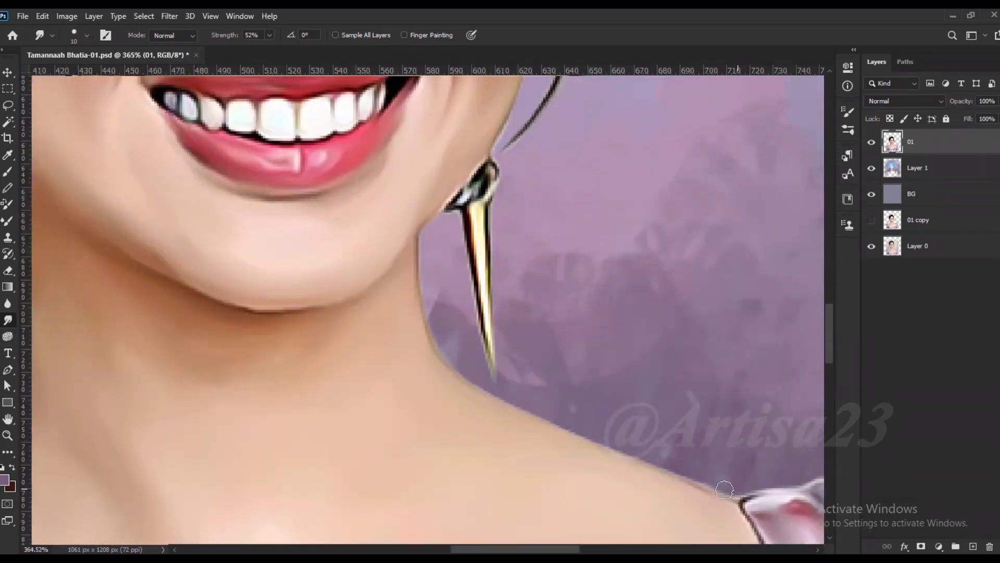
{"action": "scroll", "coordinate": [494, 319], "scroll_direction": "down", "scroll_amount": 3}
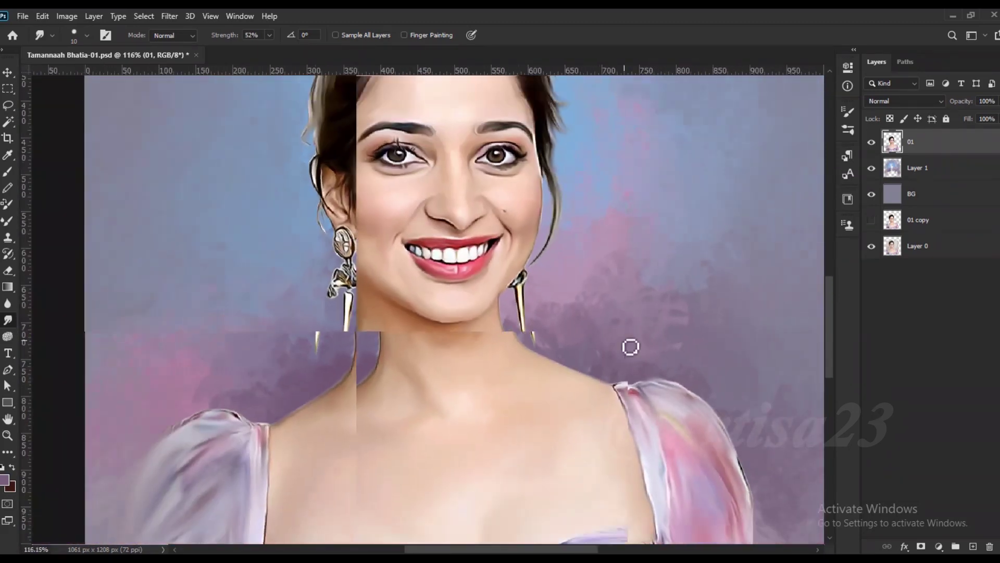
{"action": "scroll", "coordinate": [699, 479], "scroll_direction": "down", "scroll_amount": 5}
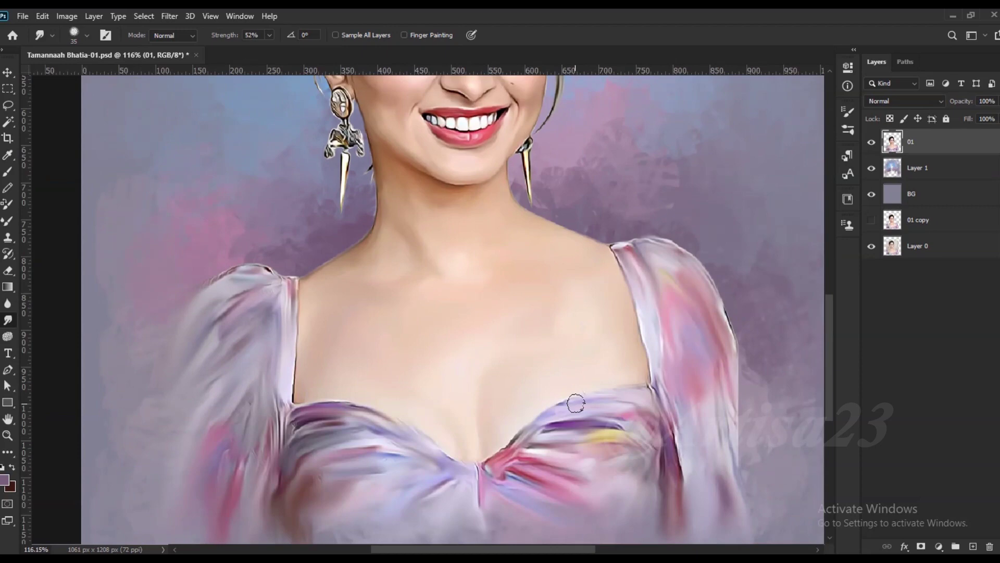
{"action": "scroll", "coordinate": [693, 461], "scroll_direction": "down", "scroll_amount": 1}
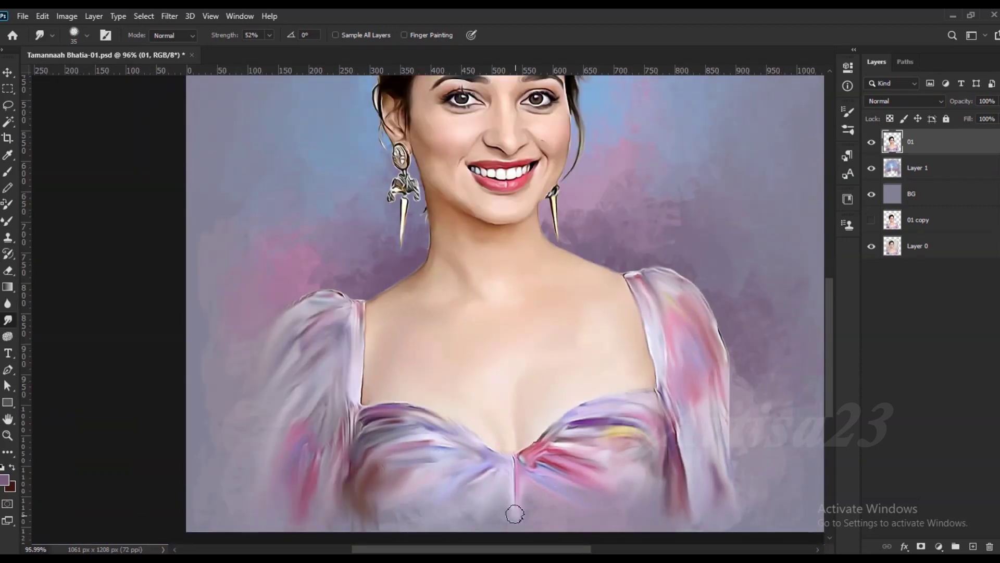
{"action": "scroll", "coordinate": [425, 475], "scroll_direction": "up", "scroll_amount": 1}
{"action": "scroll", "coordinate": [494, 155], "scroll_direction": "down", "scroll_amount": 2}
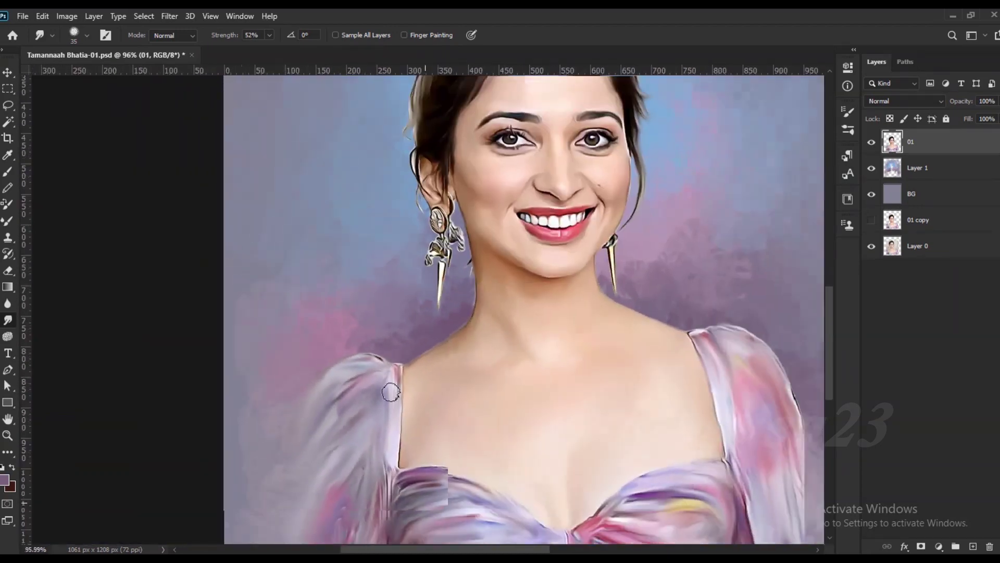
{"action": "scroll", "coordinate": [494, 155], "scroll_direction": "up", "scroll_amount": 5}
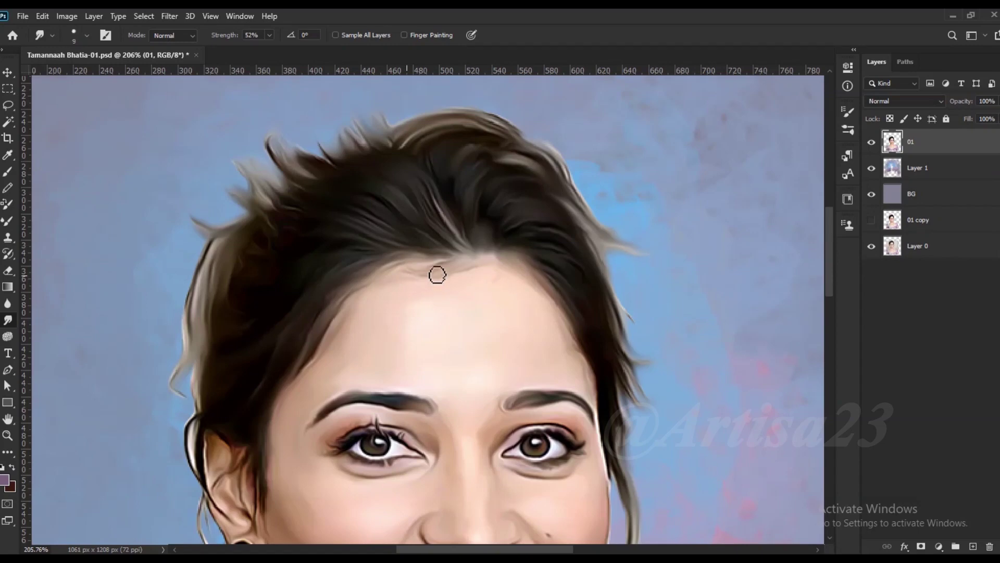
{"action": "left_click", "coordinate": [7, 270]}
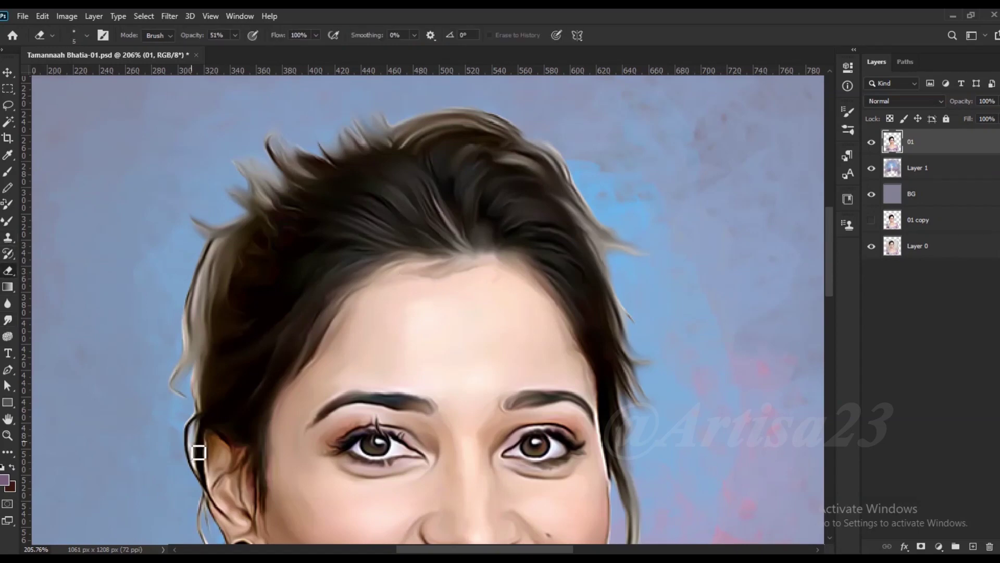
Crop the top edge of the canvas down slightly.
{"action": "scroll", "coordinate": [197, 464], "scroll_direction": "down", "scroll_amount": 3}
{"action": "scroll", "coordinate": [333, 267], "scroll_direction": "down", "scroll_amount": 2}
{"action": "key", "text": "v"}
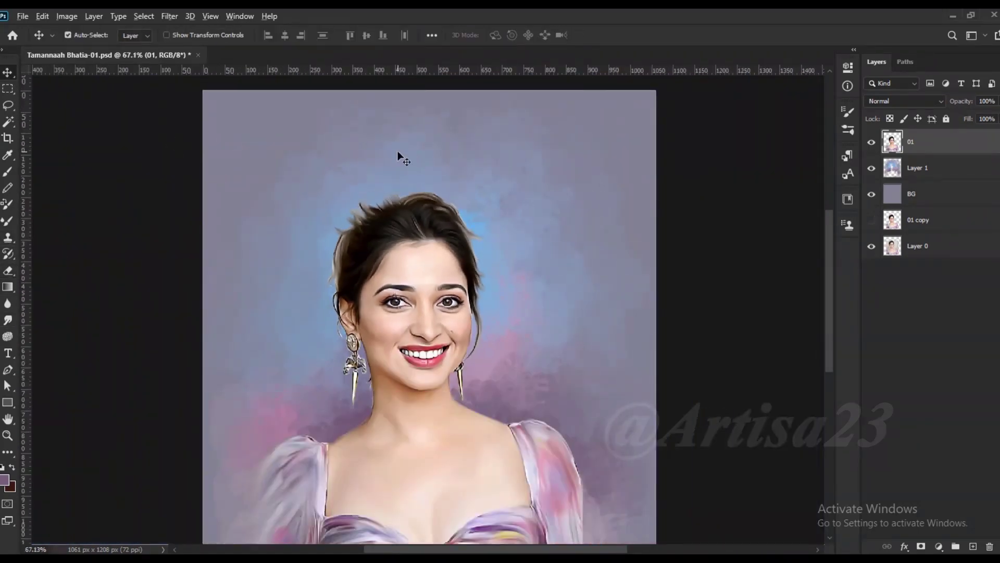
{"action": "scroll", "coordinate": [398, 155], "scroll_direction": "down", "scroll_amount": 2}
{"action": "key", "text": "c"}
{"action": "left_click_drag", "start_coordinate": [434, 107], "coordinate": [438, 118]}
{"action": "key", "text": "Return"}
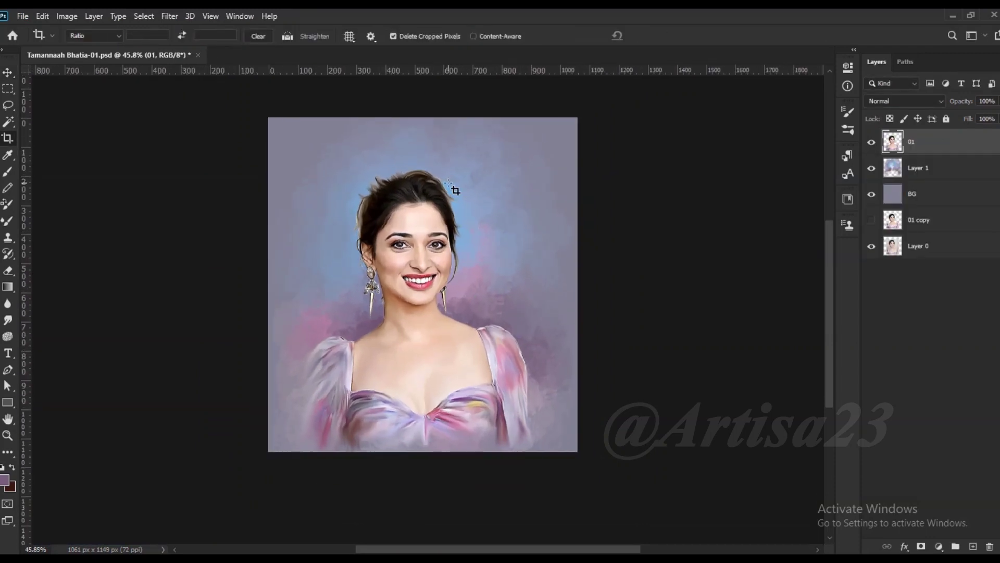
Readjust and recommit the top crop, undo the seam, and add an empty layer above 01.
{"action": "key", "text": "ctrl+z"}
{"action": "left_click_drag", "start_coordinate": [423, 117], "coordinate": [422, 108]}
{"action": "key", "text": "Return"}
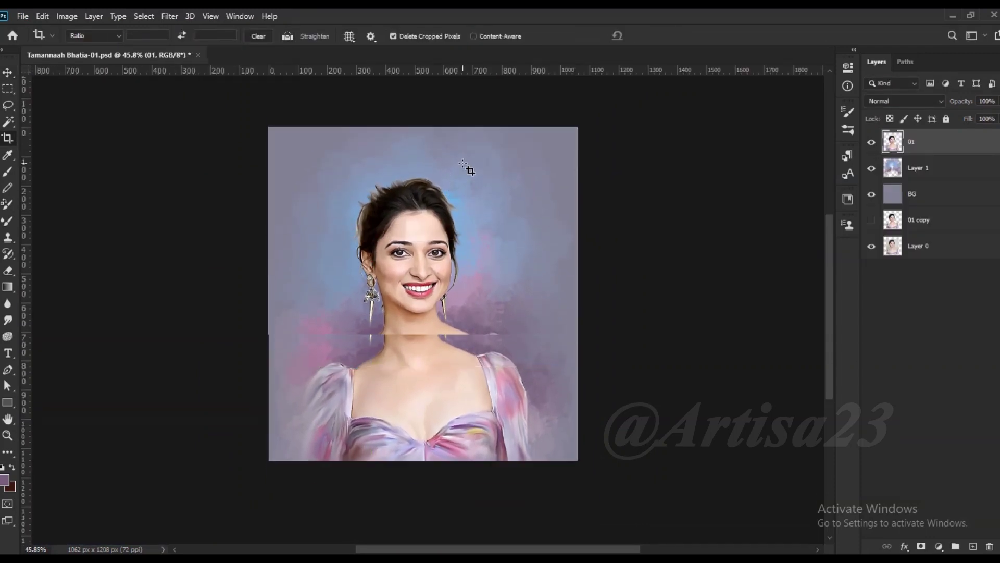
{"action": "key", "text": "ctrl+z"}
{"action": "key", "text": "v"}
{"action": "scroll", "coordinate": [409, 316], "scroll_direction": "up", "scroll_amount": 2}
{"action": "scroll", "coordinate": [409, 316], "scroll_direction": "up", "scroll_amount": 3}
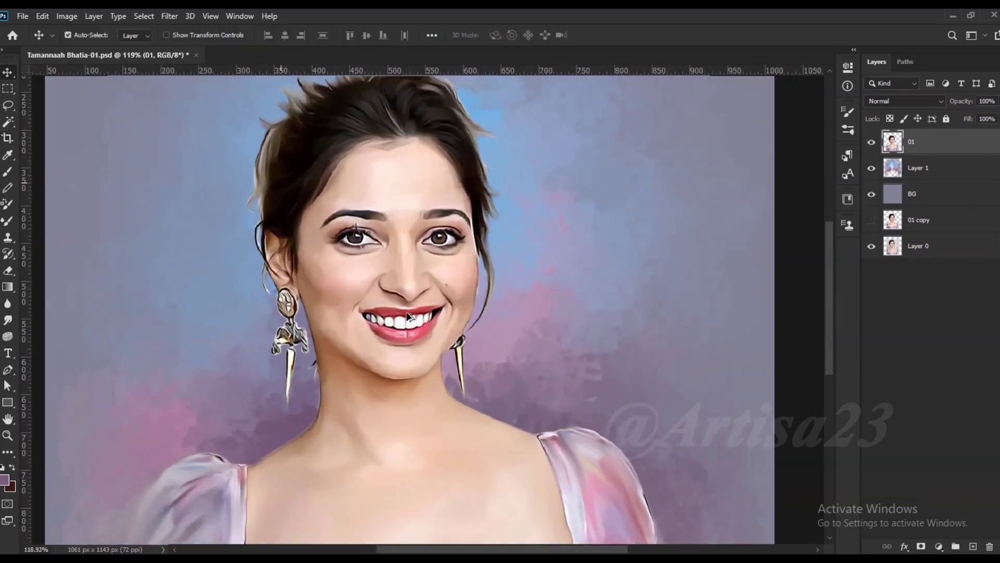
{"action": "left_click", "coordinate": [973, 546]}
Name the new layer Line and set up a slightly smaller Hard Round brush.
{"action": "key", "text": "Return"}
{"action": "scroll", "coordinate": [409, 261], "scroll_direction": "up", "scroll_amount": 1}
{"action": "left_click", "coordinate": [8, 171]}
{"action": "left_click", "coordinate": [102, 42]}
{"action": "left_click", "coordinate": [678, 106]}
{"action": "left_click_drag", "start_coordinate": [829, 218], "coordinate": [829, 178]}
{"action": "left_click", "coordinate": [761, 202]}
{"action": "left_click", "coordinate": [311, 54]}
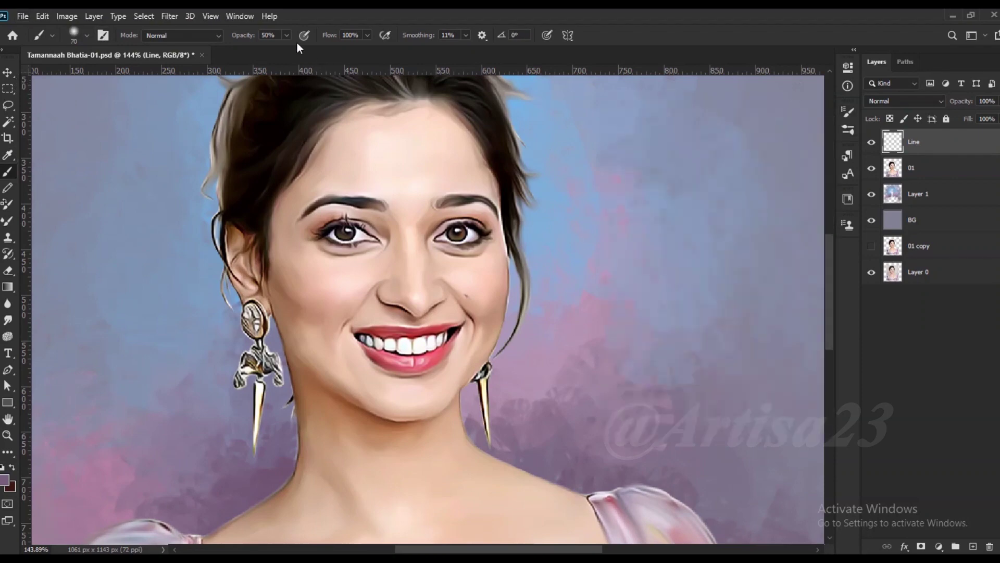
{"action": "scroll", "coordinate": [396, 205], "scroll_direction": "up", "scroll_amount": 1}
{"action": "key", "text": "bracketleft"}
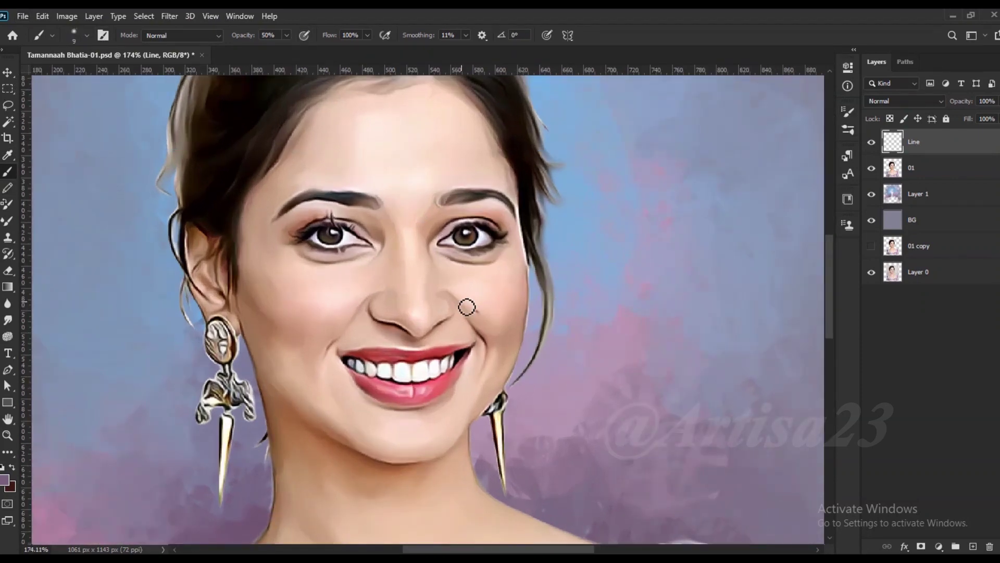
Sample the crease colour beside the nose and paint crease lines around the nostrils.
{"action": "scroll", "coordinate": [469, 319], "scroll_direction": "up", "scroll_amount": 3}
{"action": "scroll", "coordinate": [496, 312], "scroll_direction": "up", "scroll_amount": 3}
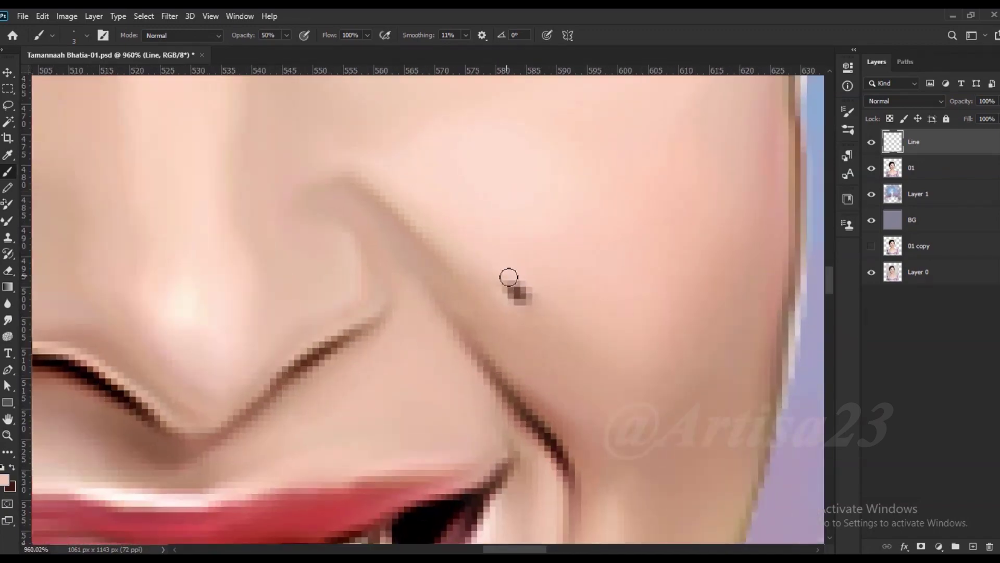
{"action": "left_click", "coordinate": [447, 295], "text": "alt"}
{"action": "left_click_drag", "start_coordinate": [427, 323], "coordinate": [420, 270]}
{"action": "key", "text": "ctrl+z"}
{"action": "left_click_drag", "start_coordinate": [415, 326], "coordinate": [380, 230]}
{"action": "scroll", "coordinate": [378, 345], "scroll_direction": "down", "scroll_amount": 1}
{"action": "left_click_drag", "start_coordinate": [412, 320], "coordinate": [370, 373]}
Paint a line along the left nostril top and thin strokes inside the nostrils.
{"action": "scroll", "coordinate": [242, 312], "scroll_direction": "up", "scroll_amount": 1}
{"action": "scroll", "coordinate": [170, 233], "scroll_direction": "up", "scroll_amount": 1}
{"action": "mouse_move", "coordinate": [171, 233]}
{"action": "left_mouse_down"}
{"action": "mouse_move", "coordinate": [207, 190]}
{"action": "mouse_move", "coordinate": [247, 174]}
{"action": "mouse_move", "coordinate": [292, 252]}
{"action": "left_mouse_up"}
{"action": "scroll", "coordinate": [292, 205], "scroll_direction": "down", "scroll_amount": 1}
{"action": "mouse_move", "coordinate": [437, 213]}
{"action": "left_mouse_down"}
{"action": "mouse_move", "coordinate": [451, 268]}
{"action": "mouse_move", "coordinate": [448, 232]}
{"action": "mouse_move", "coordinate": [435, 286]}
{"action": "left_mouse_up"}
{"action": "left_click_drag", "start_coordinate": [453, 276], "coordinate": [483, 248]}
{"action": "left_click_drag", "start_coordinate": [291, 198], "coordinate": [318, 269]}
{"action": "left_click_drag", "start_coordinate": [274, 178], "coordinate": [304, 252]}
{"action": "mouse_move", "coordinate": [258, 203]}
{"action": "left_mouse_down"}
{"action": "mouse_move", "coordinate": [276, 250]}
{"action": "mouse_move", "coordinate": [270, 202]}
{"action": "left_mouse_up"}
Smudge the strokes inside the nostrils into the surrounding skin.
{"action": "left_click", "coordinate": [8, 320]}
{"action": "left_click_drag", "start_coordinate": [415, 285], "coordinate": [427, 205]}
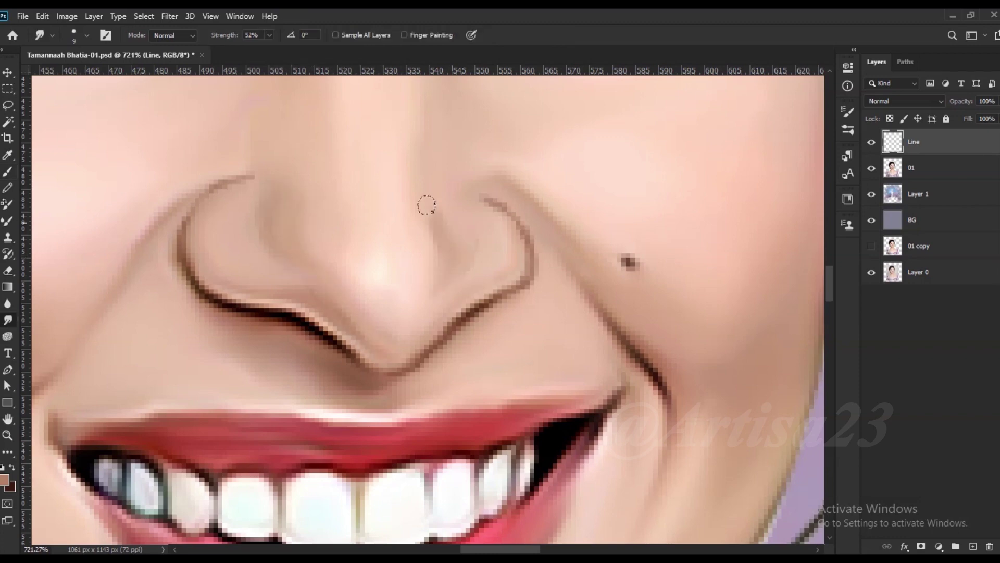
{"action": "scroll", "coordinate": [264, 257], "scroll_direction": "down", "scroll_amount": 2}
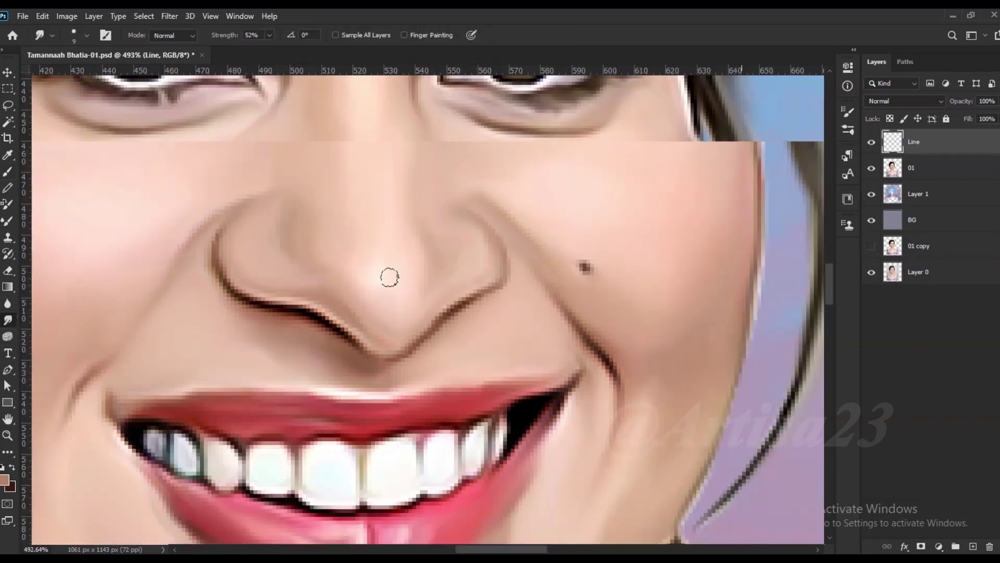
{"action": "scroll", "coordinate": [389, 276], "scroll_direction": "down", "scroll_amount": 2}
{"action": "scroll", "coordinate": [437, 235], "scroll_direction": "down", "scroll_amount": 2}
With the Brush, sample the lip red, the dark lip-line colour and the teeth white.
{"action": "left_click", "coordinate": [8, 172]}
{"action": "scroll", "coordinate": [430, 364], "scroll_direction": "up", "scroll_amount": 4}
{"action": "left_click", "coordinate": [402, 342], "text": "alt"}
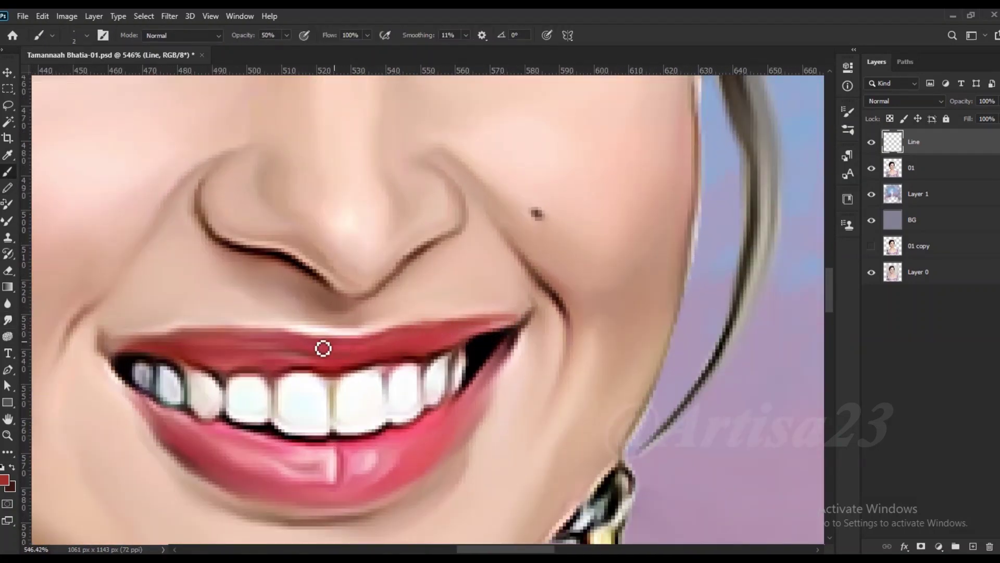
{"action": "scroll", "coordinate": [145, 353], "scroll_direction": "up", "scroll_amount": 1}
{"action": "left_click", "coordinate": [134, 351], "text": "alt"}
{"action": "scroll", "coordinate": [134, 351], "scroll_direction": "up", "scroll_amount": 2}
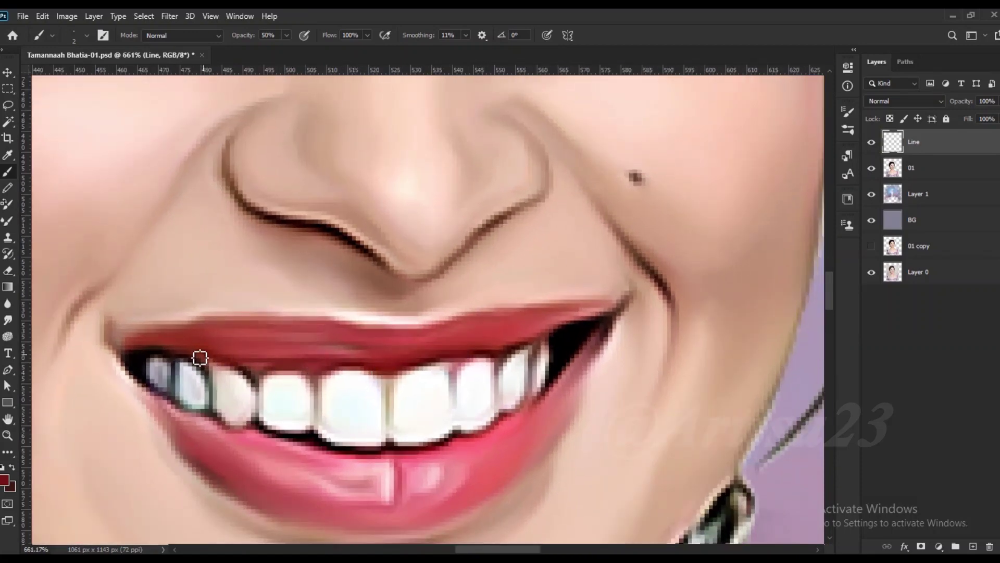
{"action": "scroll", "coordinate": [219, 358], "scroll_direction": "up", "scroll_amount": 1}
{"action": "left_click", "coordinate": [483, 384], "text": "alt"}
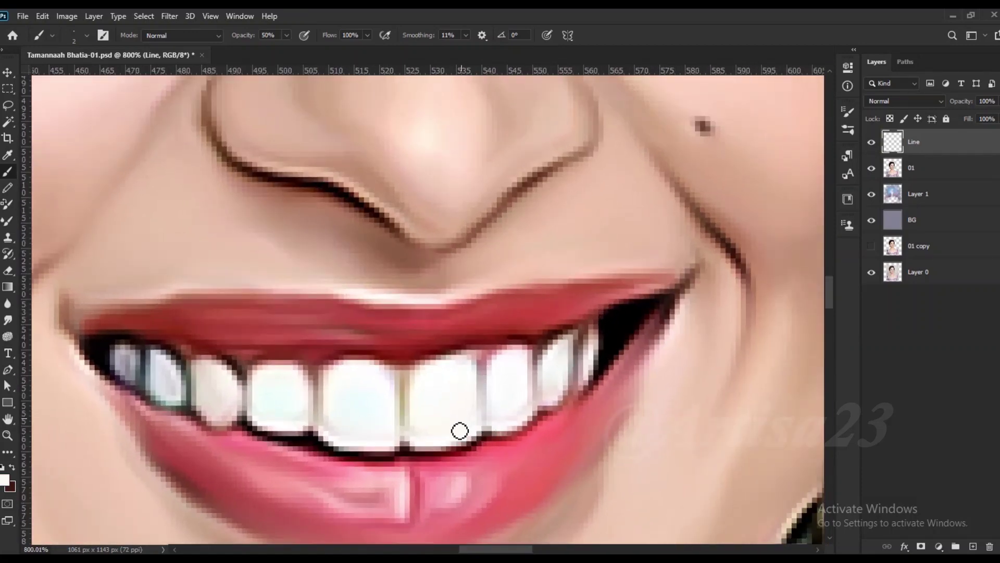
{"action": "scroll", "coordinate": [342, 433], "scroll_direction": "down", "scroll_amount": 3}
{"action": "scroll", "coordinate": [467, 409], "scroll_direction": "up", "scroll_amount": 4}
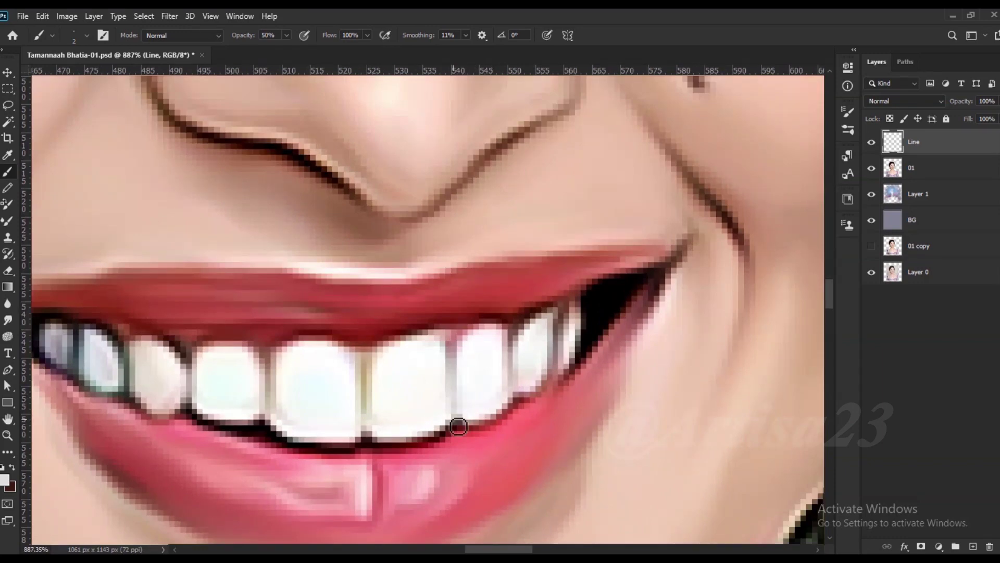
{"action": "scroll", "coordinate": [384, 415], "scroll_direction": "down", "scroll_amount": 2}
{"action": "scroll", "coordinate": [509, 373], "scroll_direction": "up", "scroll_amount": 1}
{"action": "scroll", "coordinate": [509, 373], "scroll_direction": "down", "scroll_amount": 1}
Sample dark red, lighter red, darker red and pink tones from the lips.
{"action": "left_click", "coordinate": [251, 430], "text": "alt"}
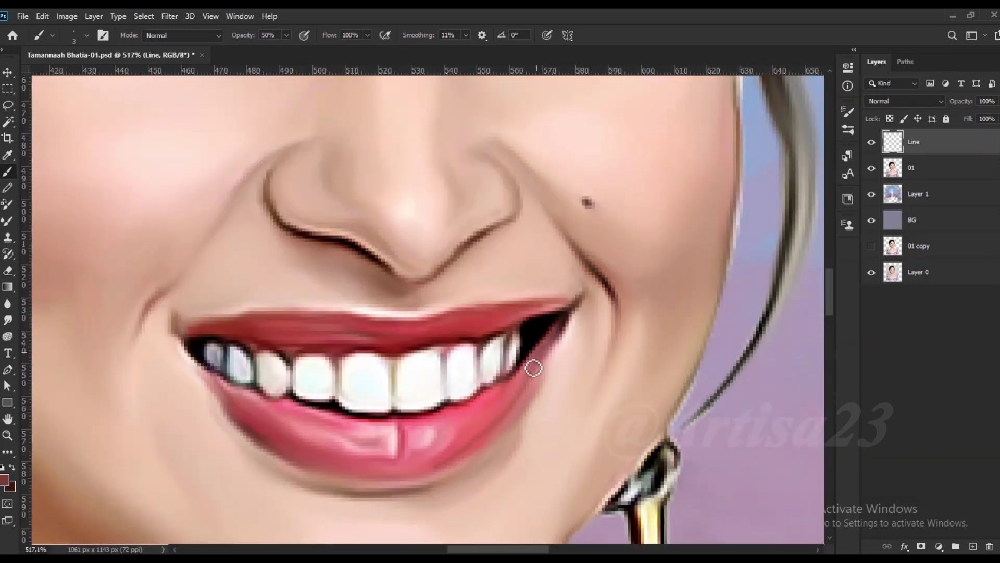
{"action": "left_click", "coordinate": [443, 464], "text": "alt"}
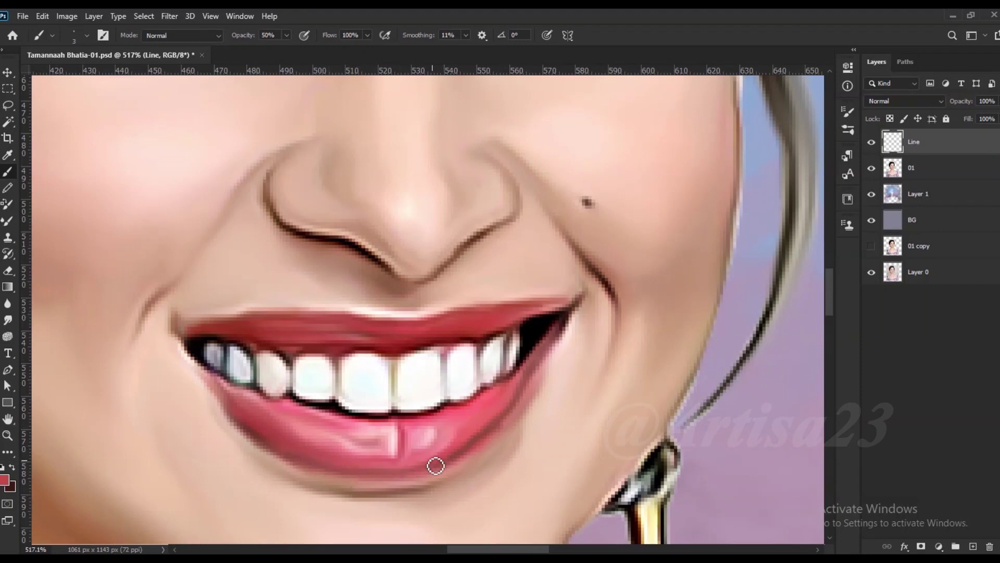
{"action": "left_click", "coordinate": [370, 328], "text": "alt"}
{"action": "left_click", "coordinate": [390, 430], "text": "alt"}
{"action": "left_click", "coordinate": [300, 422], "text": "alt"}
Smudge the lip colours and sample the light skin tone near the lip corner.
{"action": "left_click", "coordinate": [8, 319]}
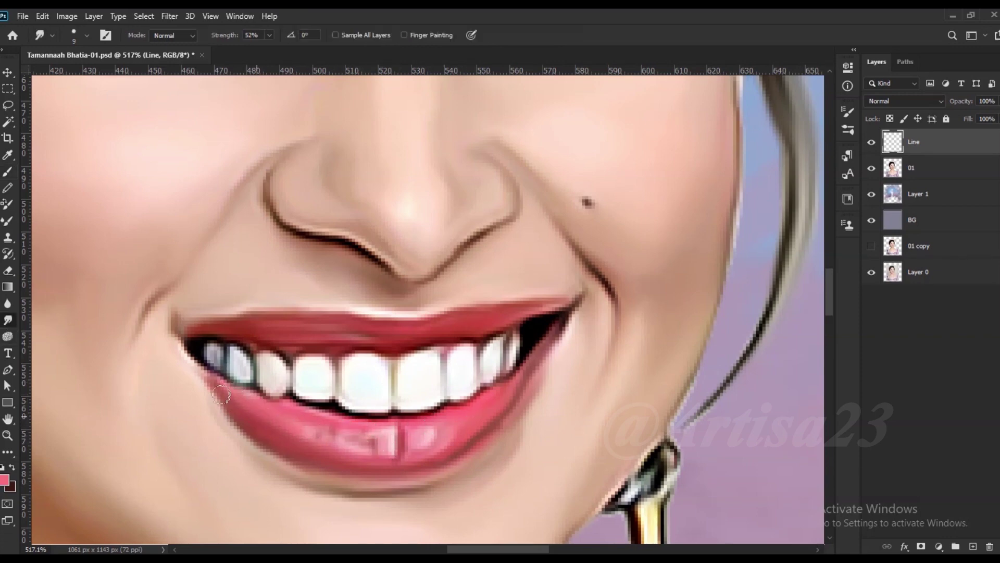
{"action": "scroll", "coordinate": [457, 413], "scroll_direction": "up", "scroll_amount": 1}
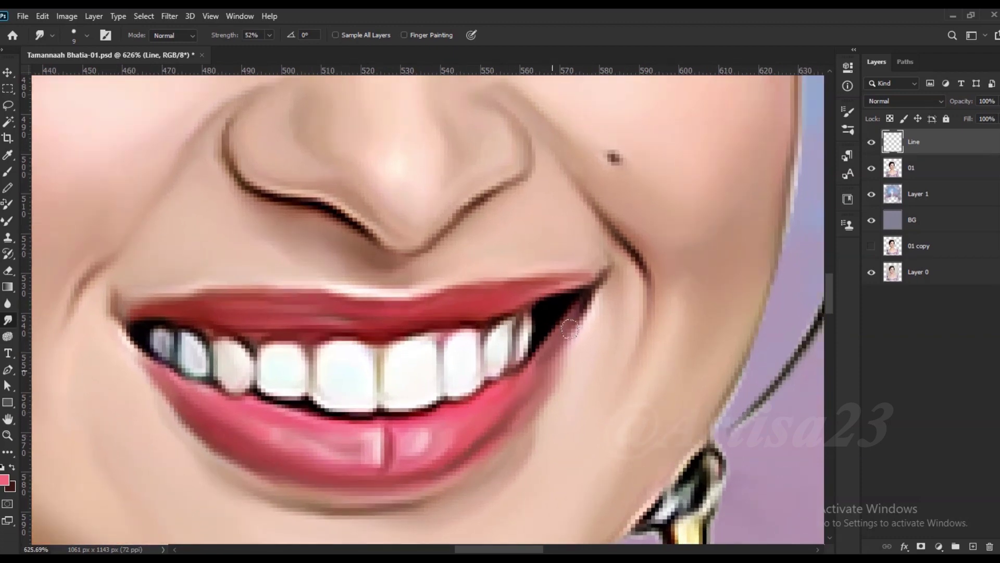
{"action": "scroll", "coordinate": [445, 474], "scroll_direction": "down", "scroll_amount": 1}
{"action": "key", "text": "b"}
{"action": "scroll", "coordinate": [491, 351], "scroll_direction": "up", "scroll_amount": 1}
{"action": "left_click", "coordinate": [478, 417], "text": "alt"}
{"action": "key", "text": "r"}
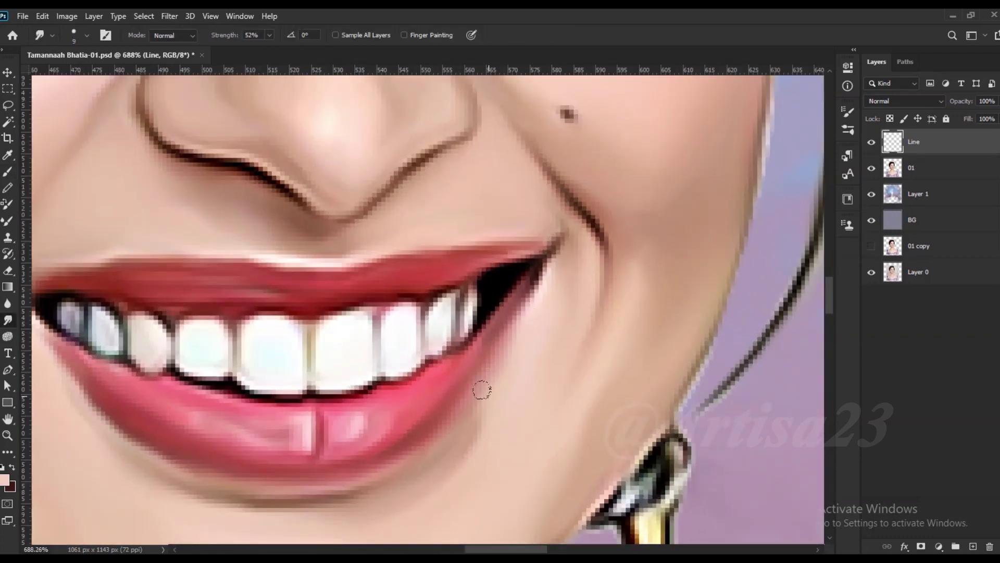
{"action": "scroll", "coordinate": [481, 389], "scroll_direction": "down", "scroll_amount": 2}
{"action": "key", "text": "b"}
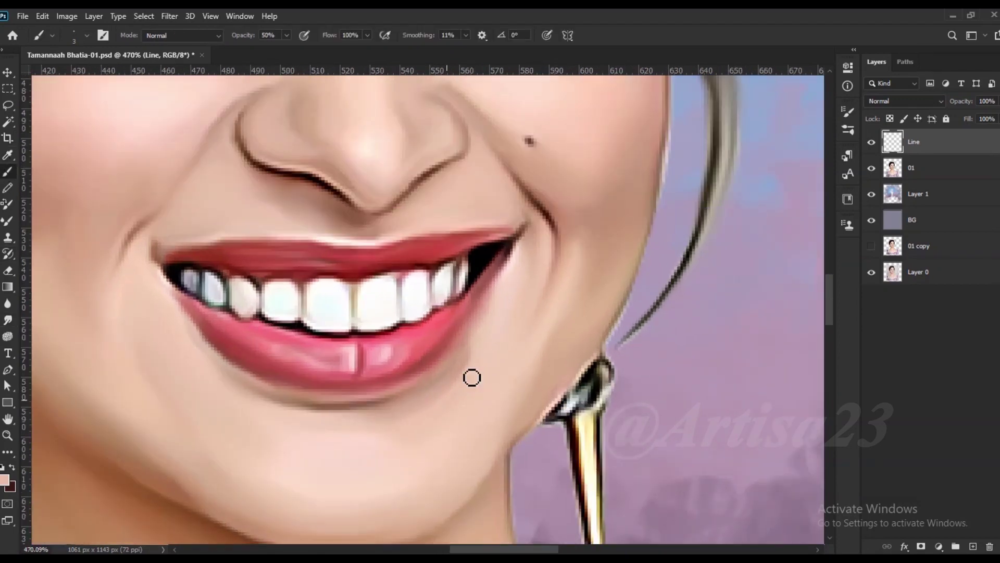
{"action": "key", "text": "r"}
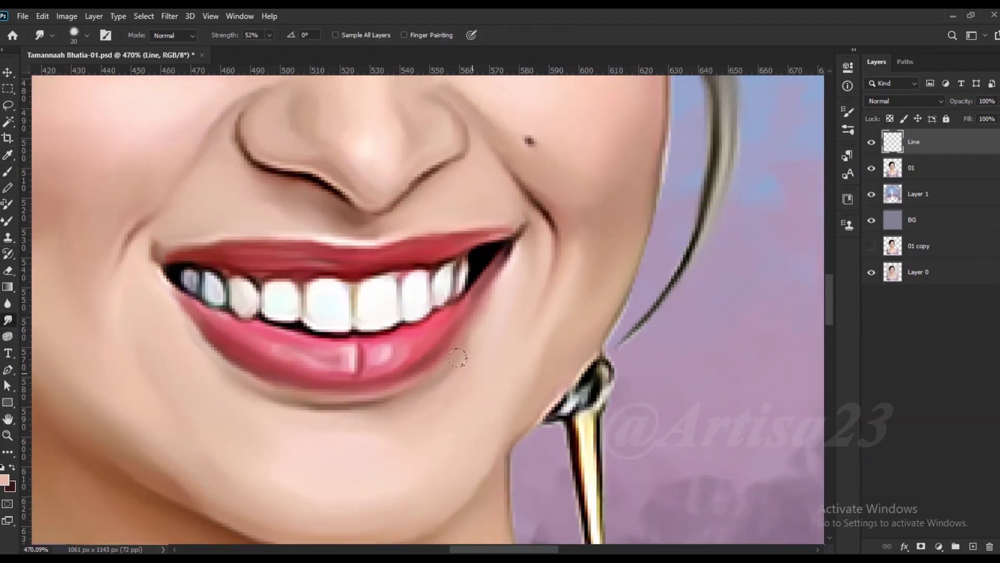
{"action": "key", "text": "b"}
{"action": "scroll", "coordinate": [458, 358], "scroll_direction": "down", "scroll_amount": 1}
{"action": "scroll", "coordinate": [353, 275], "scroll_direction": "up", "scroll_amount": 3}
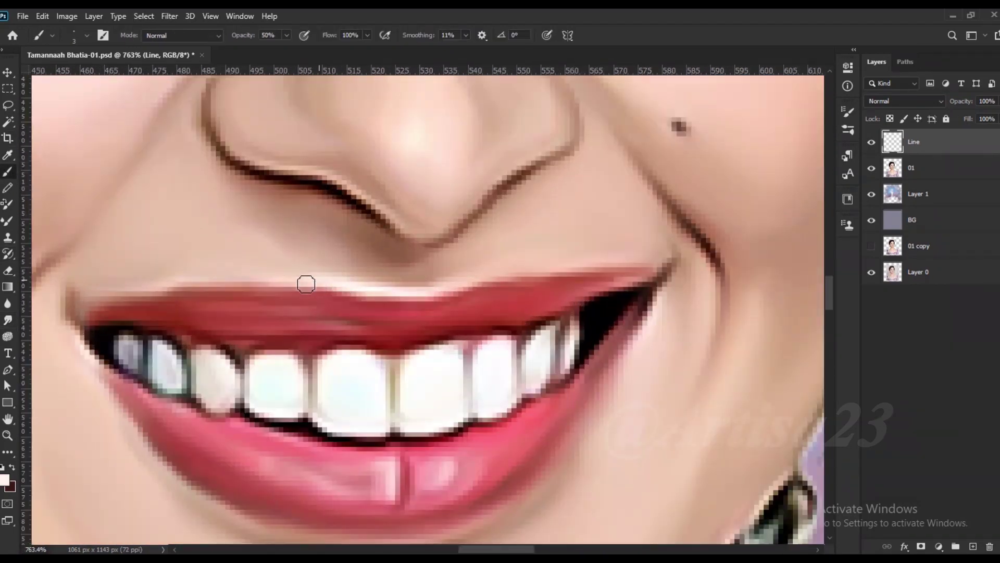
Paint a light highlight along the upper lip edge and smudge it in.
{"action": "left_click_drag", "start_coordinate": [306, 284], "coordinate": [149, 286]}
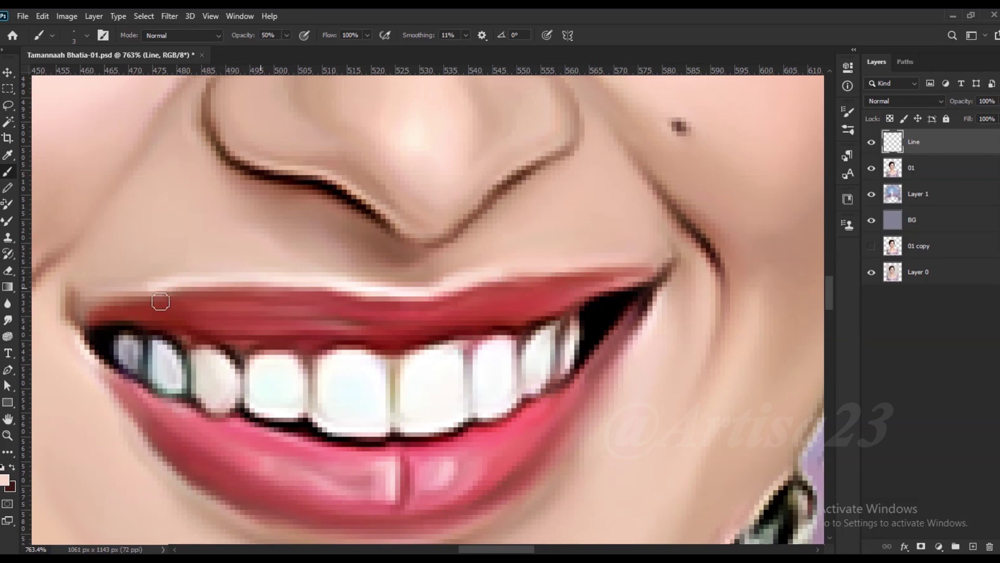
{"action": "key", "text": "r"}
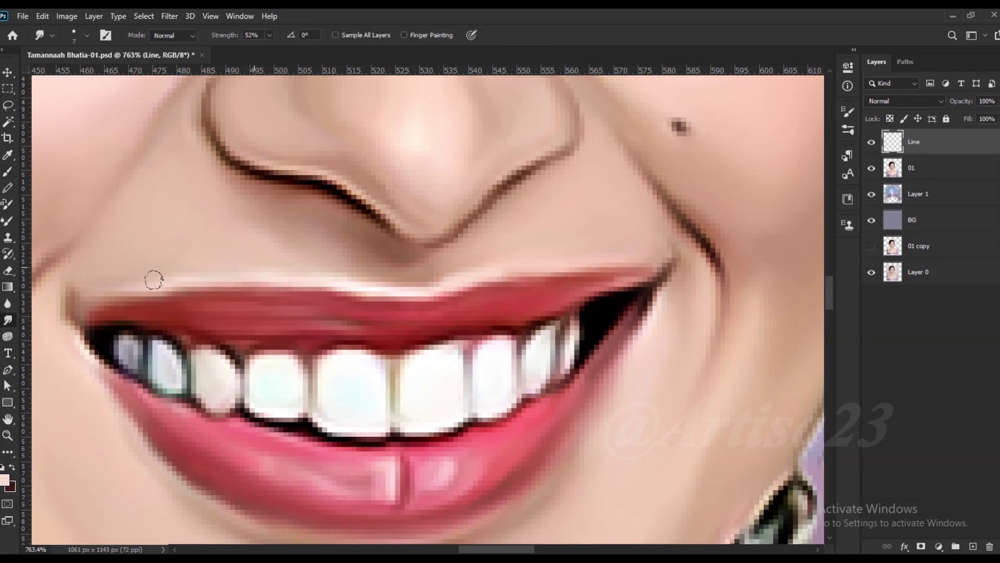
{"action": "scroll", "coordinate": [565, 264], "scroll_direction": "down", "scroll_amount": 3}
{"action": "scroll", "coordinate": [367, 250], "scroll_direction": "down", "scroll_amount": 2}
{"action": "scroll", "coordinate": [388, 219], "scroll_direction": "up", "scroll_amount": 2}
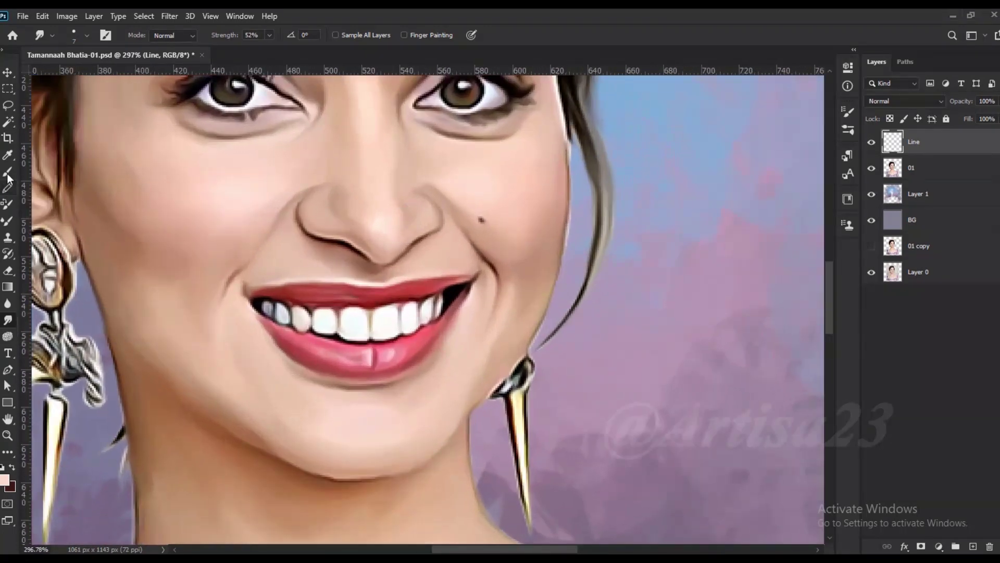
{"action": "scroll", "coordinate": [360, 308], "scroll_direction": "up", "scroll_amount": 3}
{"action": "key", "text": "b"}
{"action": "scroll", "coordinate": [350, 224], "scroll_direction": "up", "scroll_amount": 1}
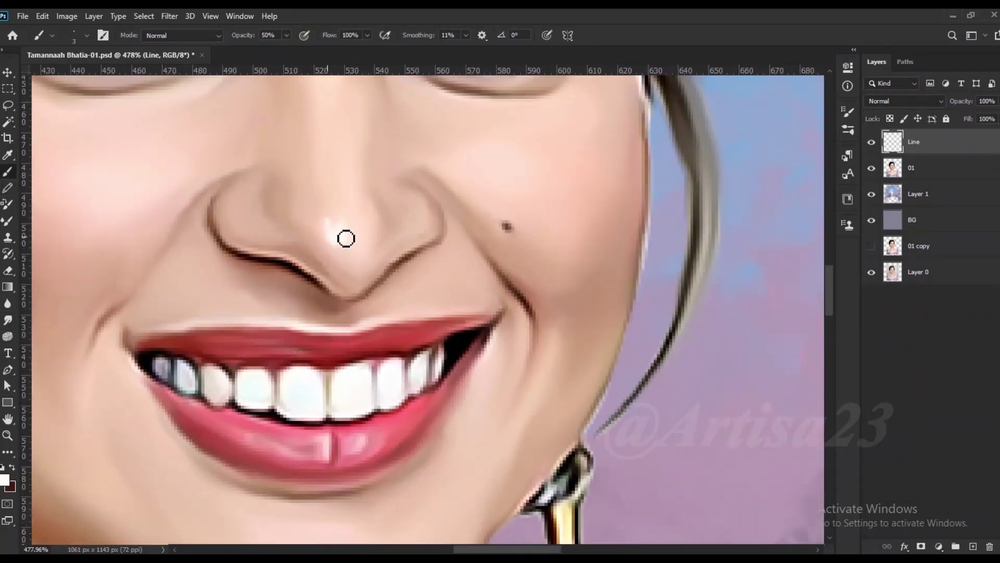
{"action": "left_click", "coordinate": [9, 321]}
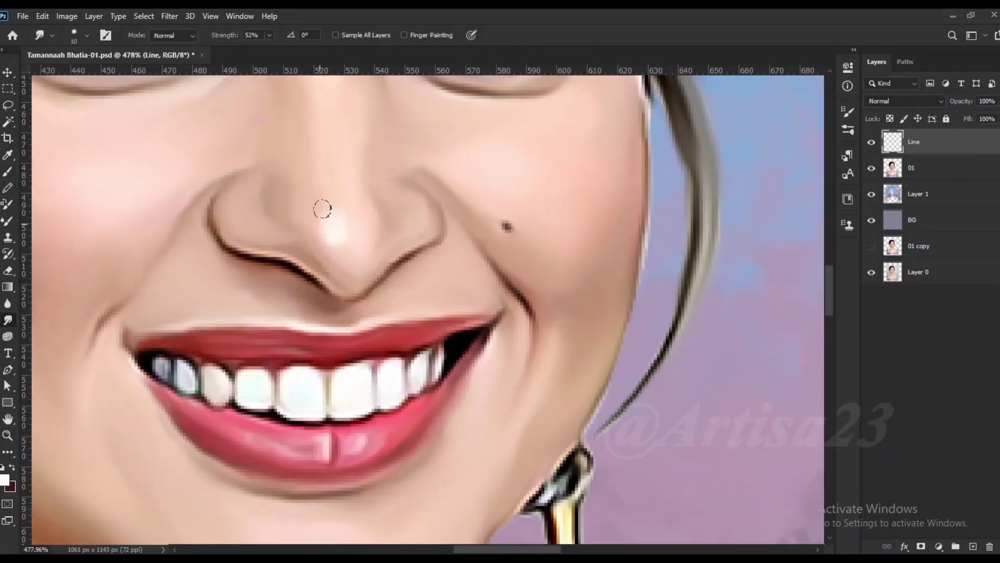
{"action": "key", "text": "b"}
{"action": "scroll", "coordinate": [283, 232], "scroll_direction": "down", "scroll_amount": 2}
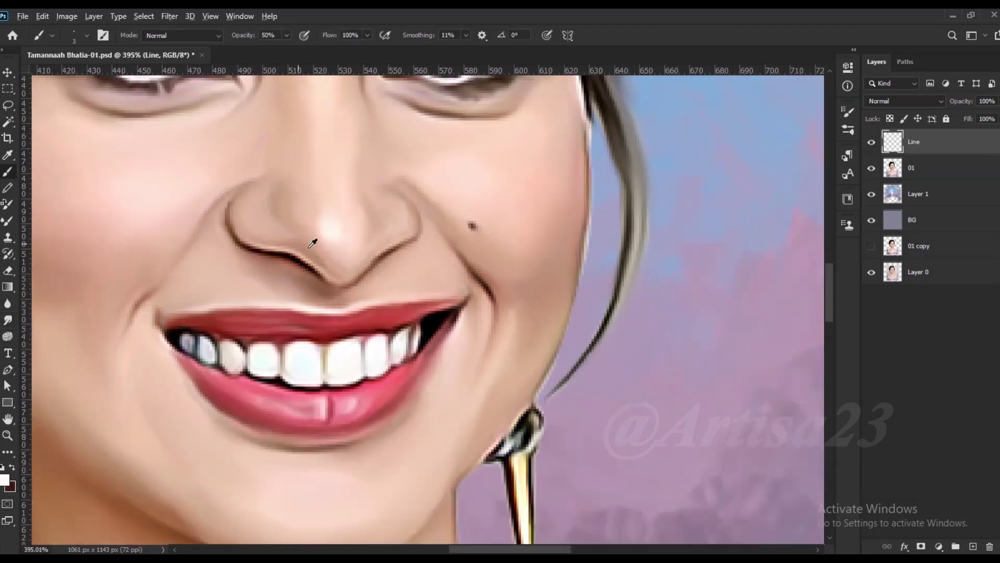
{"action": "scroll", "coordinate": [517, 167], "scroll_direction": "up", "scroll_amount": 3}
Paint two light strokes above the upper lip and smudge them into the skin.
{"action": "left_click_drag", "start_coordinate": [255, 279], "coordinate": [256, 302]}
{"action": "left_click_drag", "start_coordinate": [379, 281], "coordinate": [379, 301]}
{"action": "key", "text": "r"}
{"action": "left_click_drag", "start_coordinate": [255, 278], "coordinate": [245, 297]}
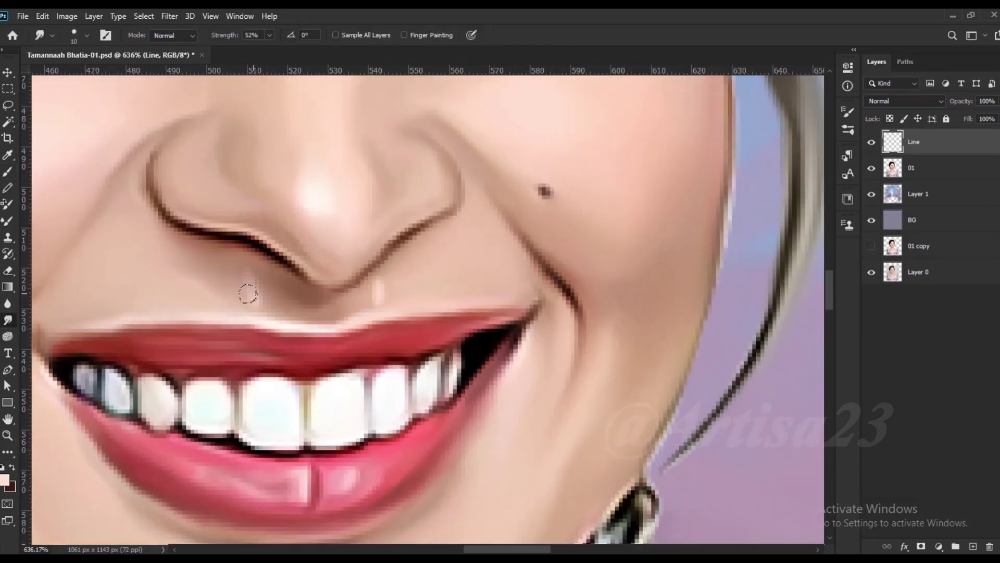
{"action": "left_click_drag", "start_coordinate": [379, 282], "coordinate": [396, 292]}
{"action": "scroll", "coordinate": [385, 287], "scroll_direction": "down", "scroll_amount": 1}
{"action": "scroll", "coordinate": [386, 287], "scroll_direction": "down", "scroll_amount": 1}
{"action": "scroll", "coordinate": [386, 287], "scroll_direction": "down", "scroll_amount": 1}
Alternate the 50% opacity Brush and Smudge to blend the skin around the mouth.
{"action": "key", "text": "b"}
{"action": "scroll", "coordinate": [428, 236], "scroll_direction": "up", "scroll_amount": 1}
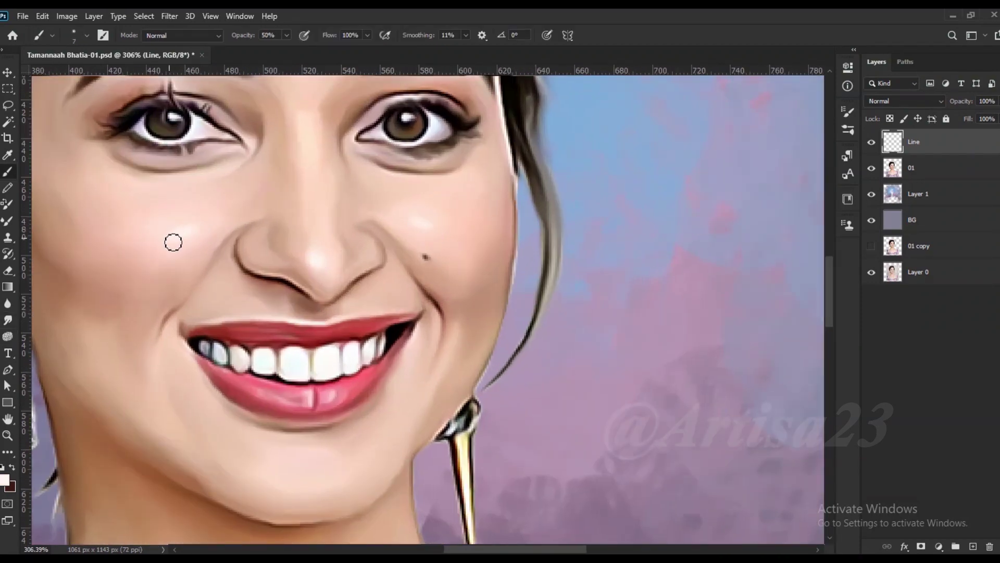
{"action": "key", "text": "r"}
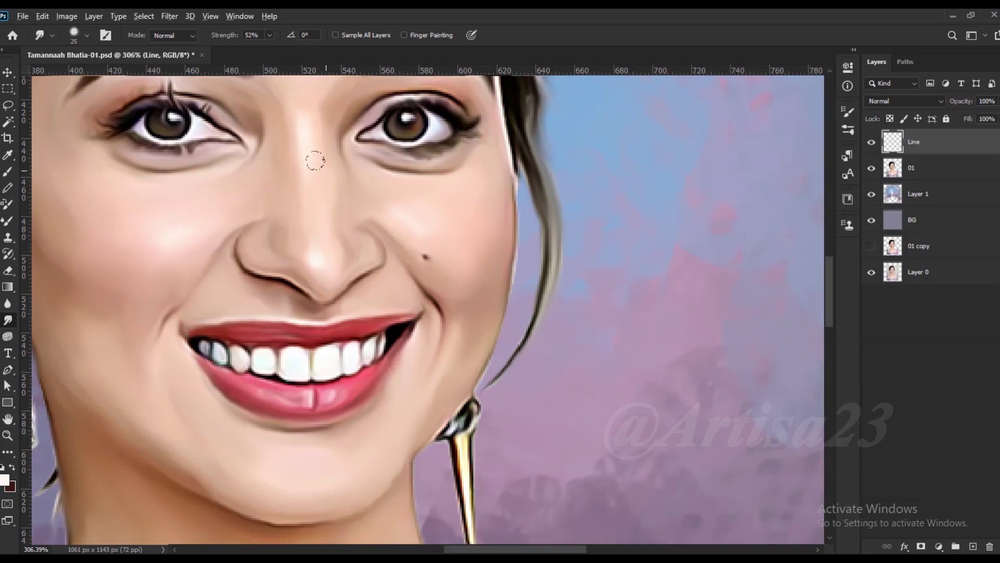
{"action": "scroll", "coordinate": [310, 163], "scroll_direction": "down", "scroll_amount": 2}
{"action": "scroll", "coordinate": [323, 313], "scroll_direction": "down", "scroll_amount": 2}
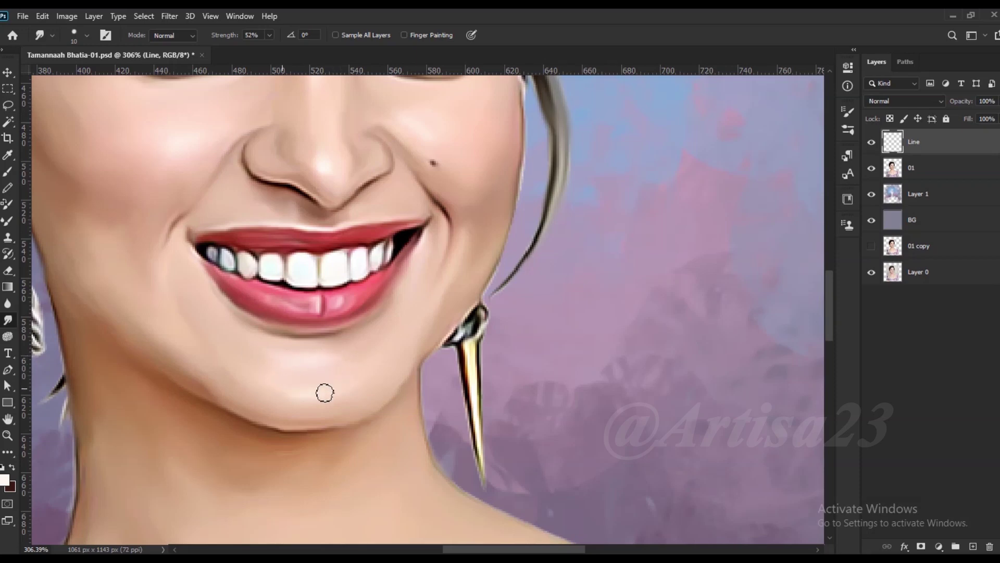
{"action": "scroll", "coordinate": [324, 392], "scroll_direction": "down", "scroll_amount": 3}
{"action": "key", "text": "b"}
{"action": "scroll", "coordinate": [292, 333], "scroll_direction": "up", "scroll_amount": 4}
{"action": "scroll", "coordinate": [272, 318], "scroll_direction": "up", "scroll_amount": 2}
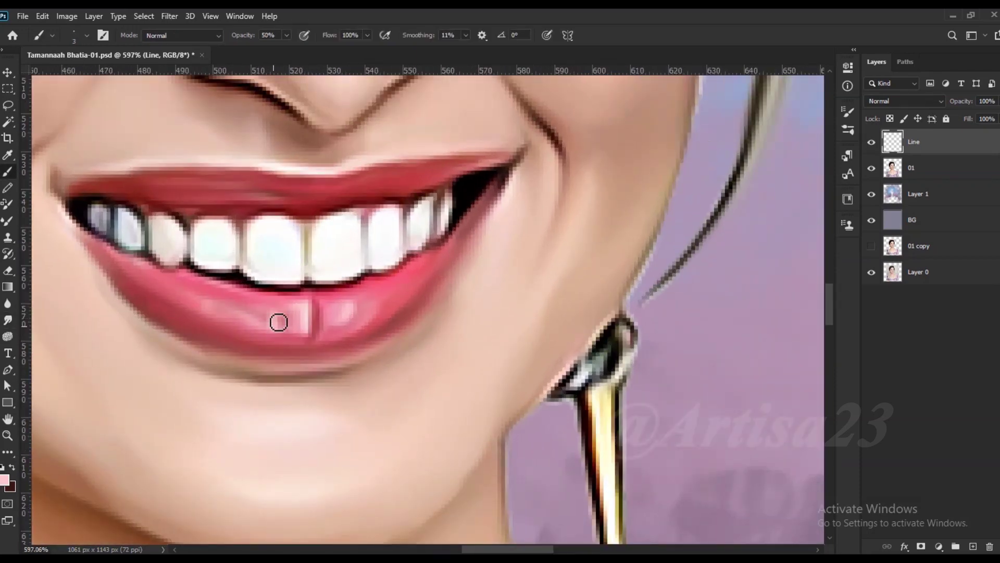
{"action": "scroll", "coordinate": [312, 315], "scroll_direction": "down", "scroll_amount": 1}
{"action": "scroll", "coordinate": [354, 265], "scroll_direction": "up", "scroll_amount": 1}
Dab light pink onto the upper lip and smudge it in.
{"action": "left_click_drag", "start_coordinate": [334, 219], "coordinate": [327, 214]}
{"action": "key", "text": "r"}
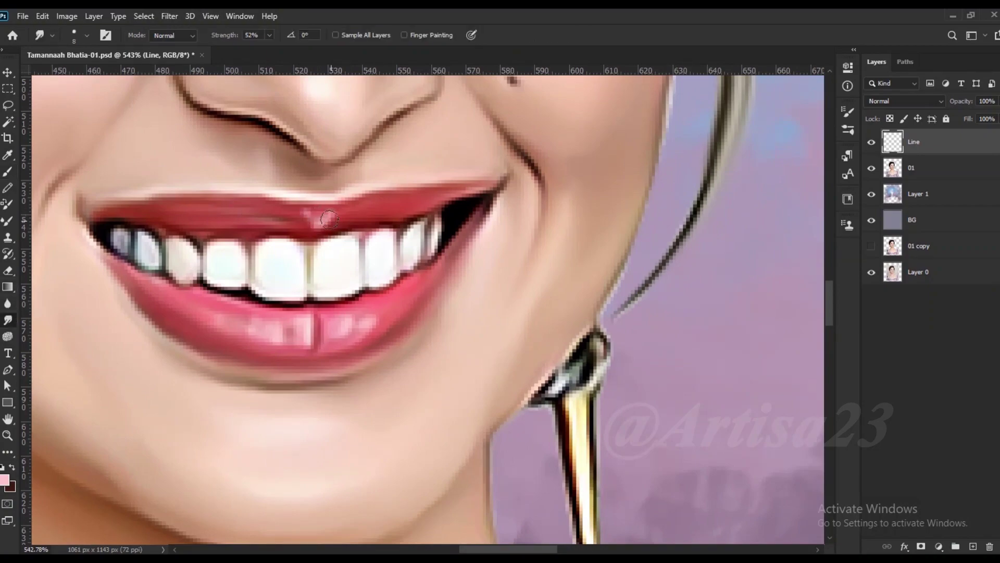
{"action": "scroll", "coordinate": [313, 218], "scroll_direction": "down", "scroll_amount": 1}
{"action": "scroll", "coordinate": [304, 275], "scroll_direction": "down", "scroll_amount": 5}
{"action": "scroll", "coordinate": [370, 284], "scroll_direction": "down", "scroll_amount": 1}
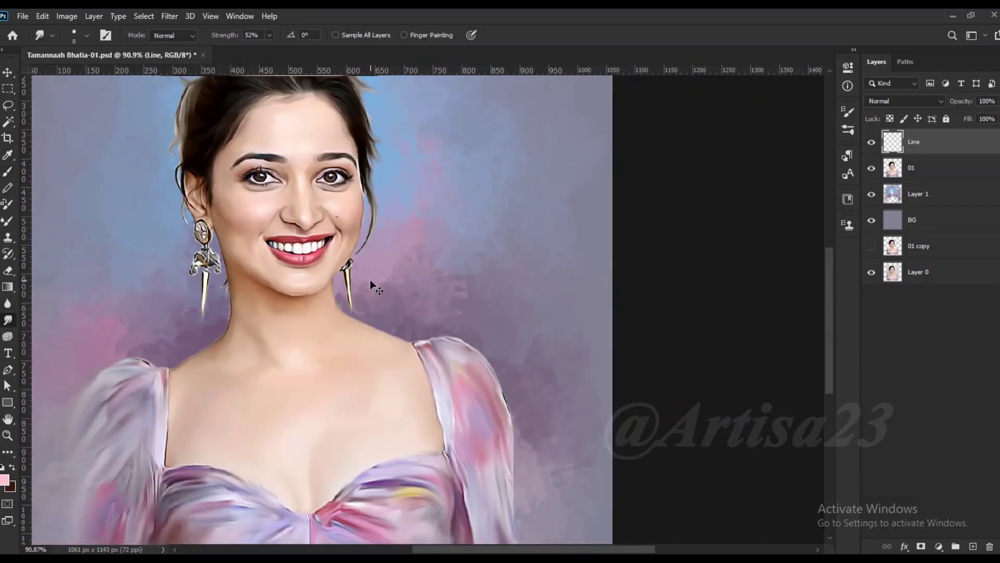
Return to the Brush and sample a dark colour from around the eye.
{"action": "scroll", "coordinate": [320, 159], "scroll_direction": "up", "scroll_amount": 1}
{"action": "scroll", "coordinate": [317, 157], "scroll_direction": "up", "scroll_amount": 2}
{"action": "scroll", "coordinate": [313, 172], "scroll_direction": "up", "scroll_amount": 2}
{"action": "key", "text": "b"}
{"action": "scroll", "coordinate": [306, 184], "scroll_direction": "up", "scroll_amount": 1}
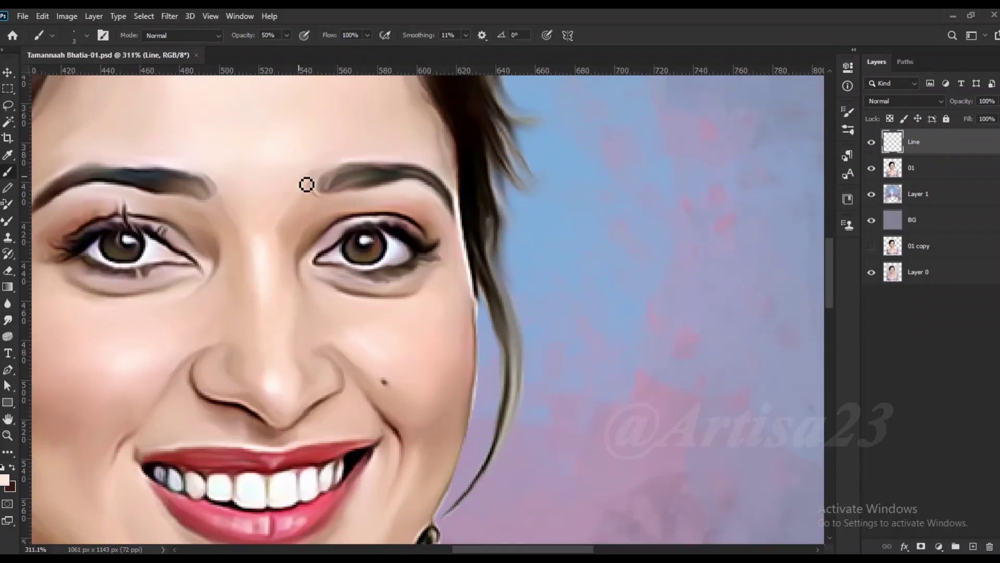
{"action": "scroll", "coordinate": [365, 250], "scroll_direction": "up", "scroll_amount": 3}
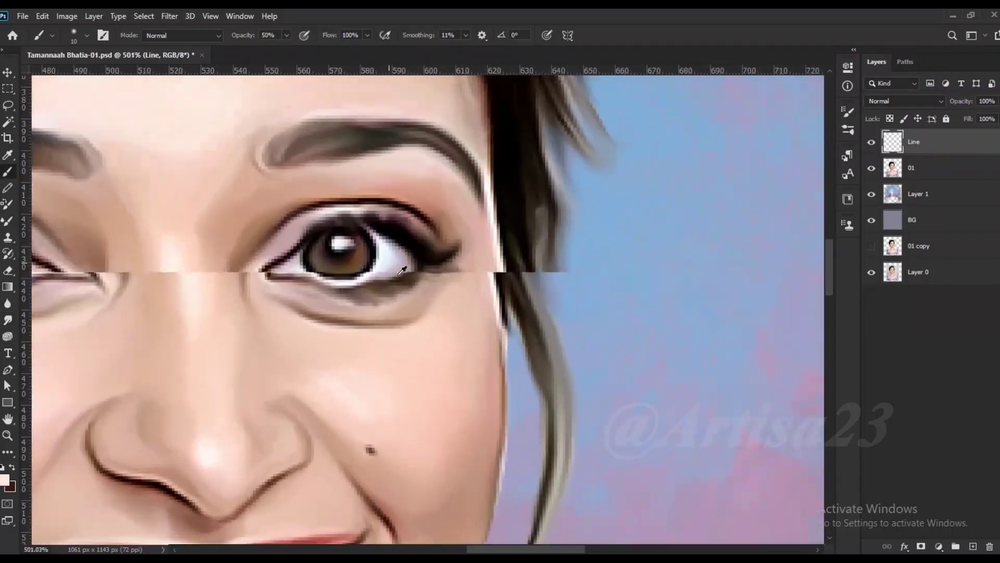
{"action": "left_click", "coordinate": [421, 266], "text": "alt"}
{"action": "scroll", "coordinate": [334, 298], "scroll_direction": "up", "scroll_amount": 2}
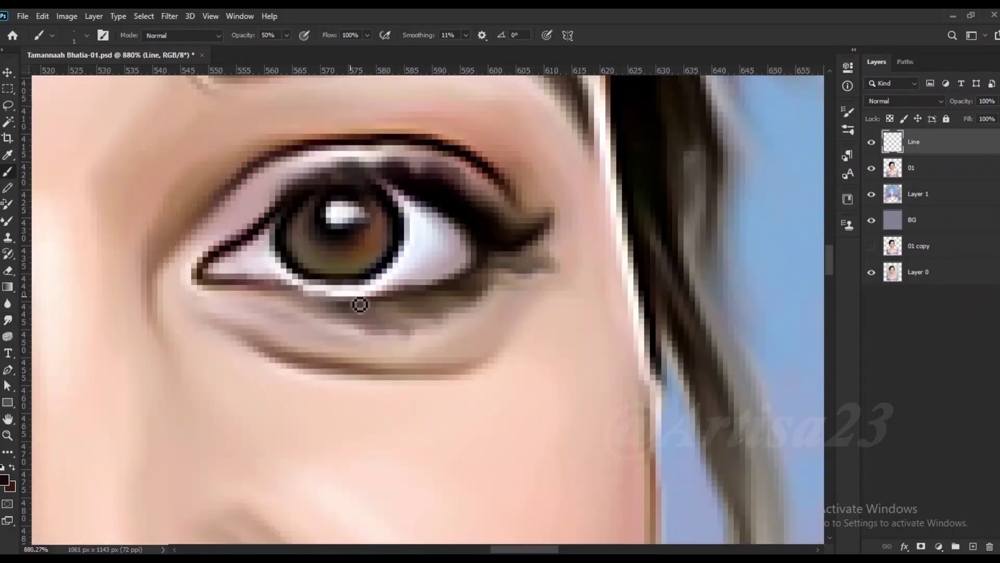
{"action": "scroll", "coordinate": [394, 298], "scroll_direction": "down", "scroll_amount": 1}
{"action": "scroll", "coordinate": [328, 294], "scroll_direction": "down", "scroll_amount": 1}
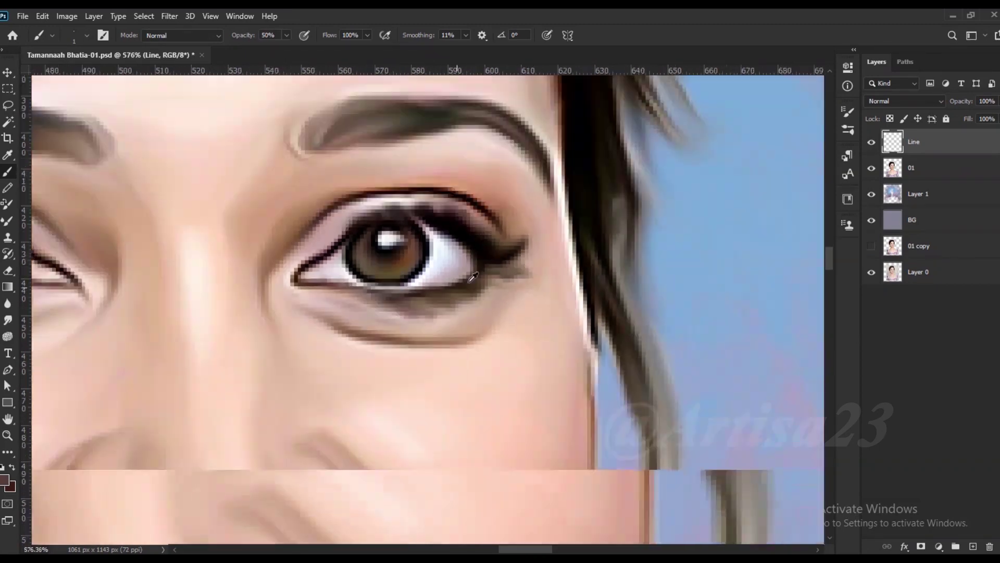
{"action": "scroll", "coordinate": [364, 250], "scroll_direction": "down", "scroll_amount": 5}
{"action": "scroll", "coordinate": [432, 216], "scroll_direction": "down", "scroll_amount": 1}
Set the Image Size resolution to 100 ppi, giving 1474×1588 pixels.
{"action": "left_click", "coordinate": [66, 17]}
{"action": "left_click", "coordinate": [99, 108]}
{"action": "double_click", "coordinate": [725, 253]}
{"action": "type", "text": "100"}
{"action": "left_click", "coordinate": [698, 338]}
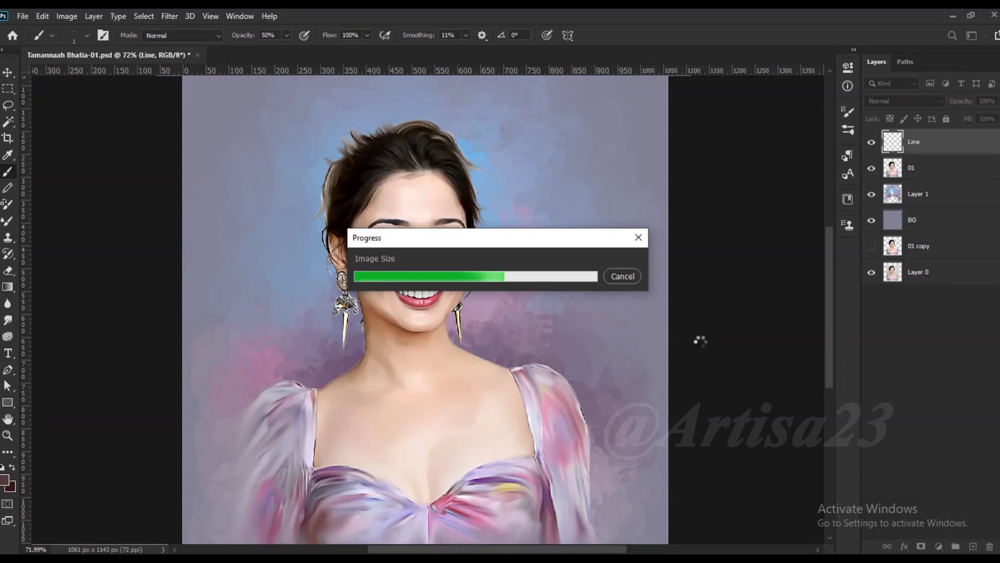
{"action": "scroll", "coordinate": [469, 314], "scroll_direction": "up", "scroll_amount": 4}
Darken the left eye's iris and sample a brownish iris colour.
{"action": "scroll", "coordinate": [469, 313], "scroll_direction": "up", "scroll_amount": 3}
{"action": "scroll", "coordinate": [469, 313], "scroll_direction": "up", "scroll_amount": 2}
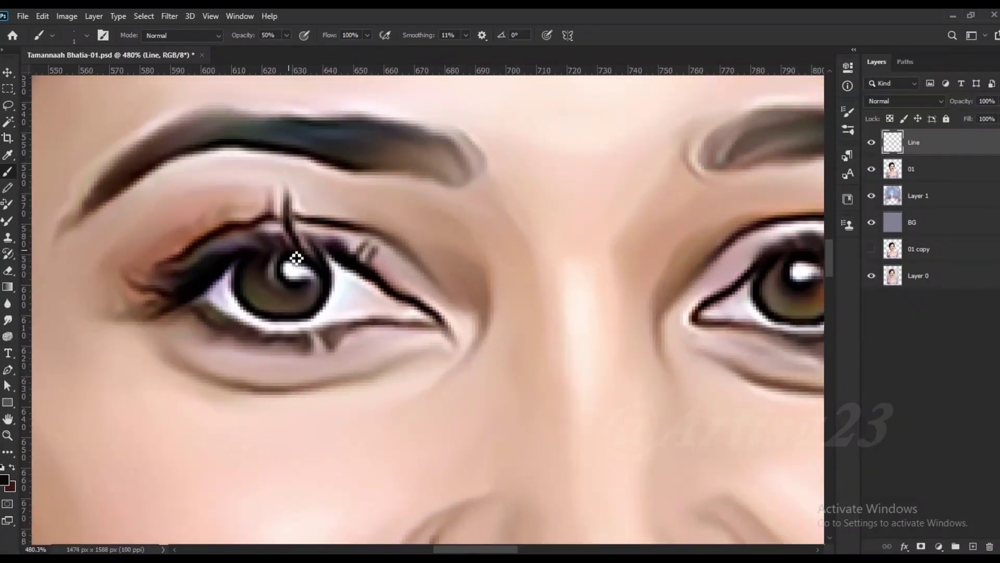
{"action": "scroll", "coordinate": [232, 259], "scroll_direction": "down", "scroll_amount": 1}
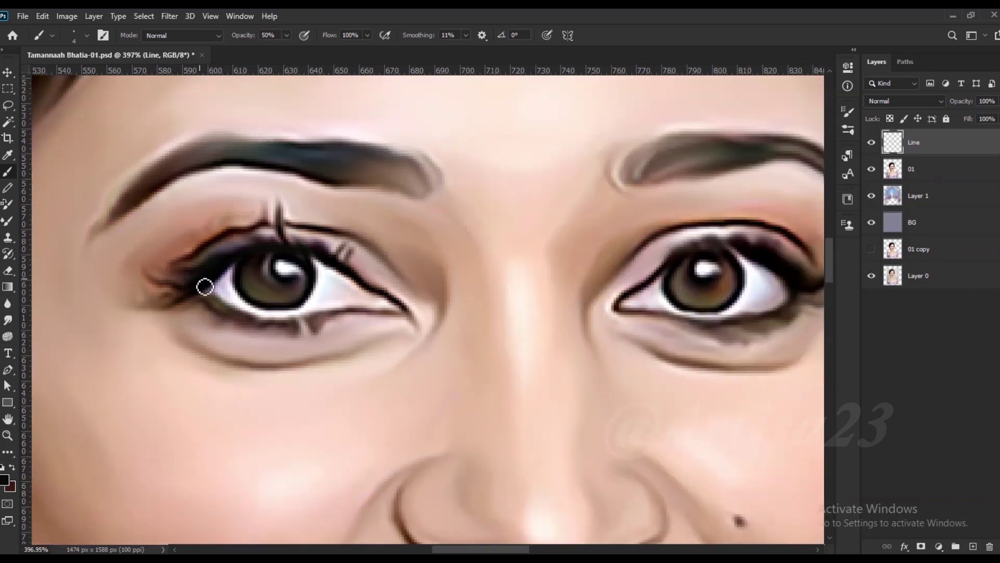
{"action": "scroll", "coordinate": [208, 279], "scroll_direction": "up", "scroll_amount": 2}
{"action": "mouse_move", "coordinate": [267, 259]}
{"action": "left_mouse_down"}
{"action": "mouse_move", "coordinate": [295, 286]}
{"action": "mouse_move", "coordinate": [254, 272]}
{"action": "left_mouse_up"}
{"action": "scroll", "coordinate": [255, 273], "scroll_direction": "up", "scroll_amount": 2}
{"action": "left_click", "coordinate": [257, 295], "text": "alt"}
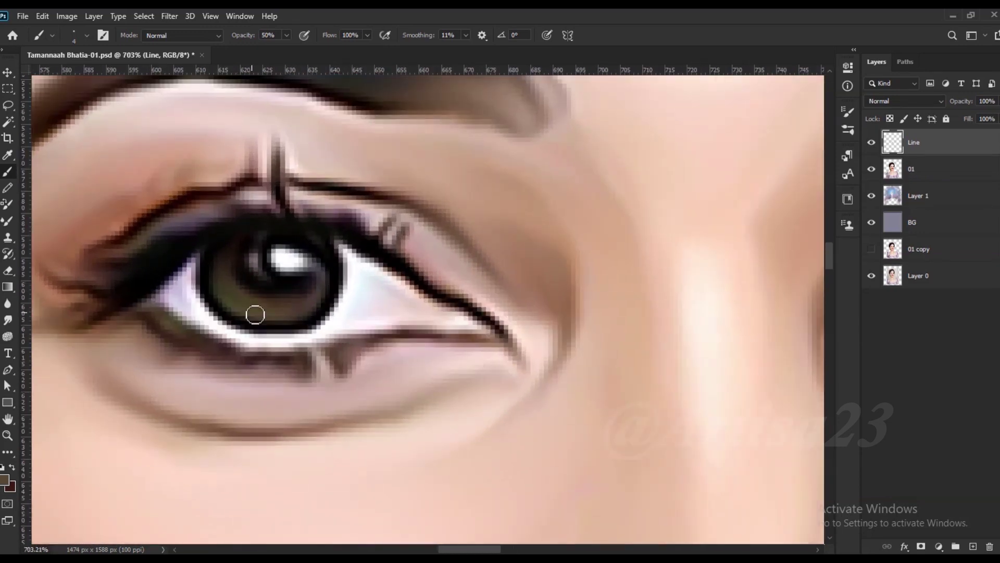
On the 01 portrait layer, blur away the stray double line by the eyelid.
{"action": "scroll", "coordinate": [235, 279], "scroll_direction": "down", "scroll_amount": 3}
{"action": "scroll", "coordinate": [209, 282], "scroll_direction": "up", "scroll_amount": 3}
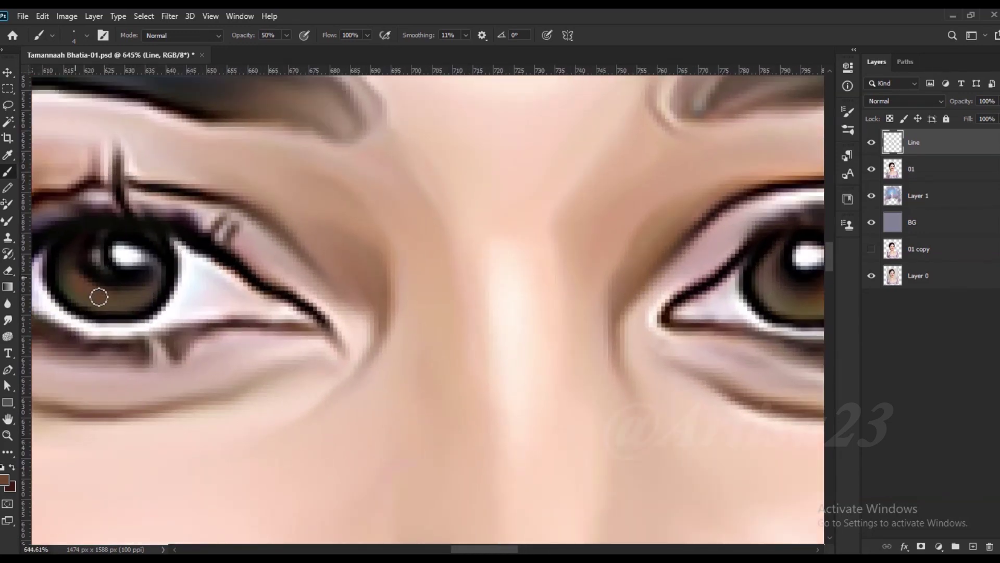
{"action": "scroll", "coordinate": [201, 282], "scroll_direction": "down", "scroll_amount": 1}
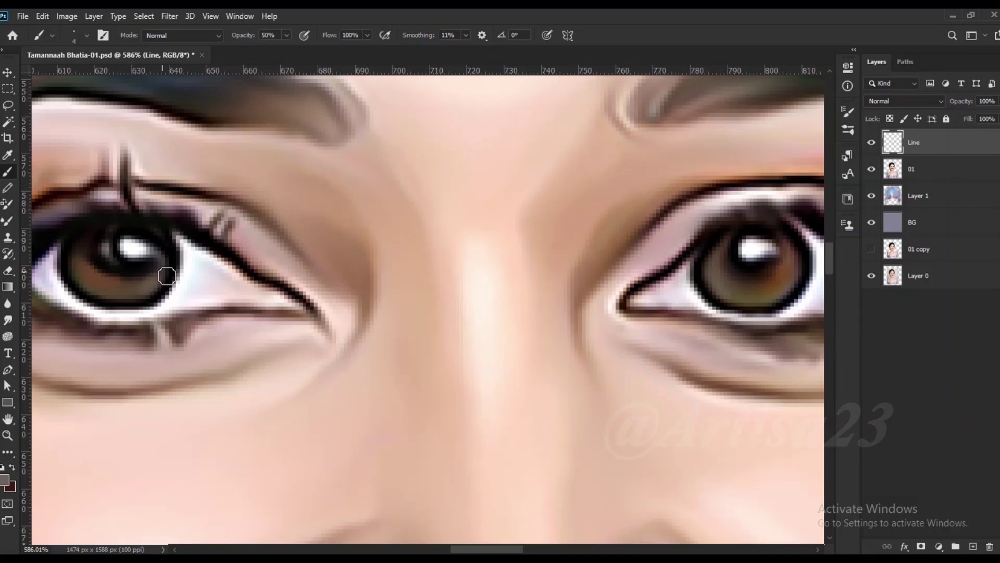
{"action": "scroll", "coordinate": [146, 280], "scroll_direction": "down", "scroll_amount": 1}
{"action": "scroll", "coordinate": [150, 279], "scroll_direction": "up", "scroll_amount": 2}
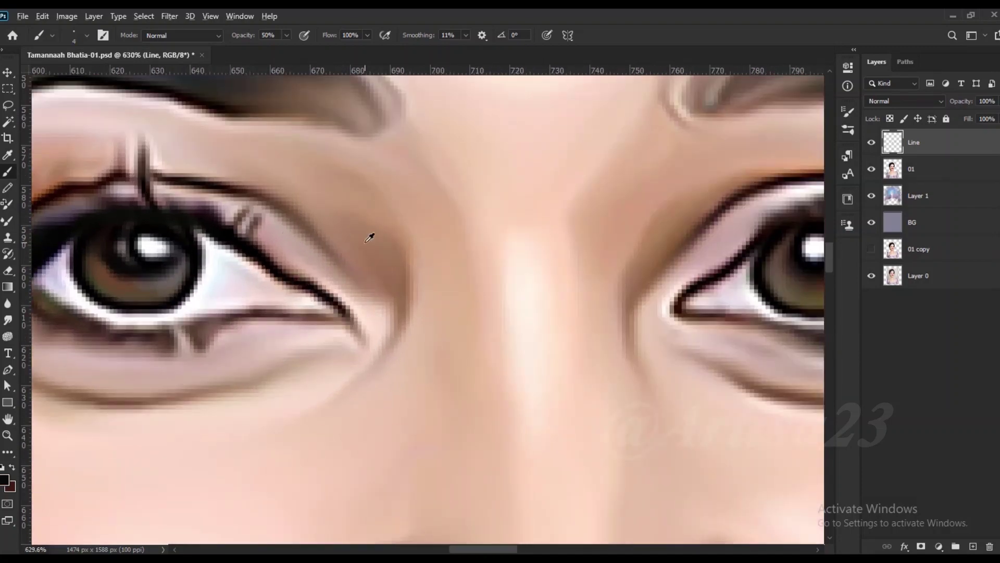
{"action": "scroll", "coordinate": [369, 237], "scroll_direction": "down", "scroll_amount": 5}
{"action": "scroll", "coordinate": [274, 244], "scroll_direction": "up", "scroll_amount": 5}
{"action": "key", "text": "alt+bracketleft"}
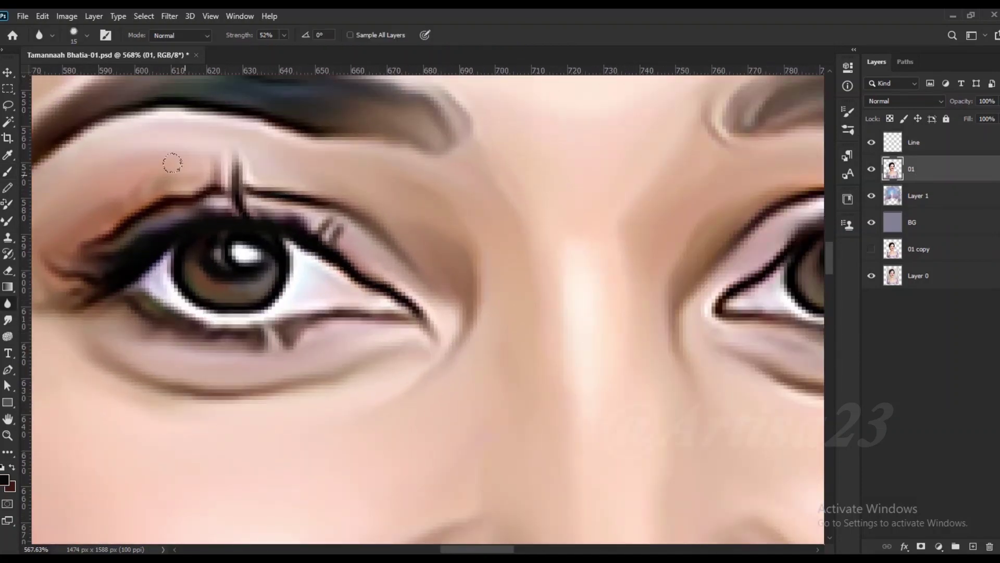
{"action": "scroll", "coordinate": [319, 182], "scroll_direction": "down", "scroll_amount": 2}
{"action": "key", "text": "bracketleft"}
{"action": "key", "text": "bracketleft"}
{"action": "left_click_drag", "start_coordinate": [344, 232], "coordinate": [321, 221]}
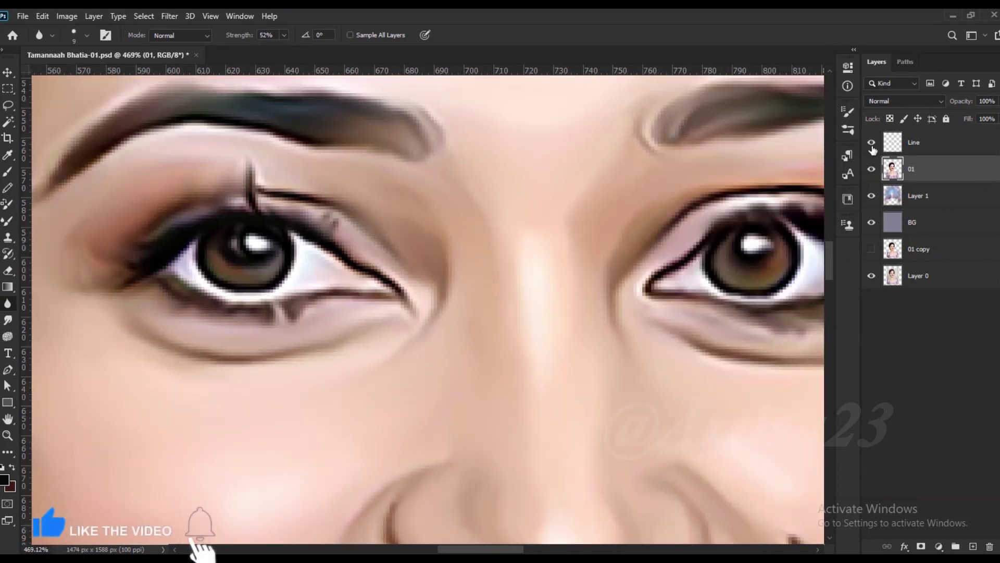
{"action": "scroll", "coordinate": [310, 299], "scroll_direction": "down", "scroll_amount": 1}
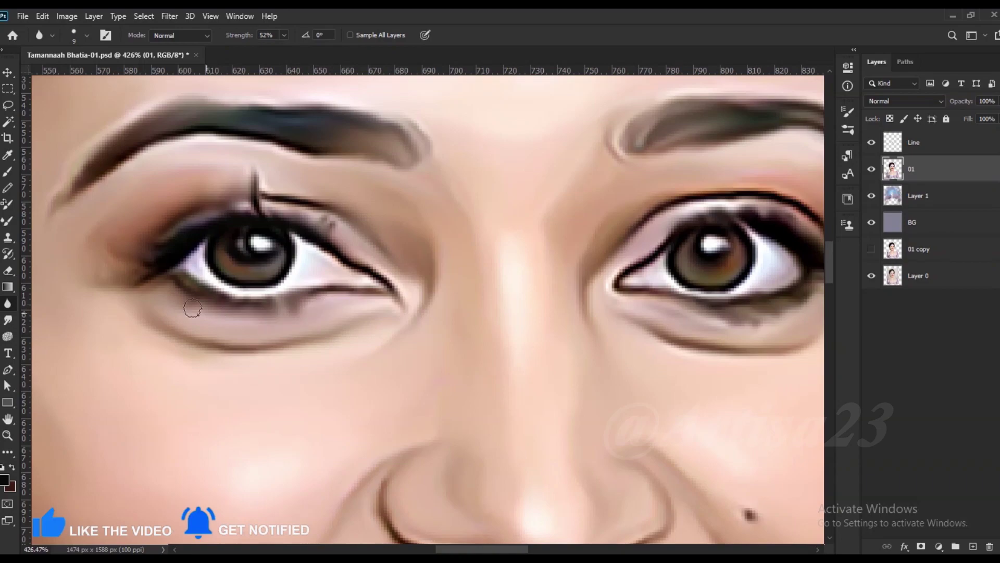
{"action": "scroll", "coordinate": [321, 304], "scroll_direction": "down", "scroll_amount": 5}
Back on the Line layer, brighten the white of the eye with the Brush.
{"action": "key", "text": "alt+bracketright"}
{"action": "scroll", "coordinate": [435, 262], "scroll_direction": "up", "scroll_amount": 3}
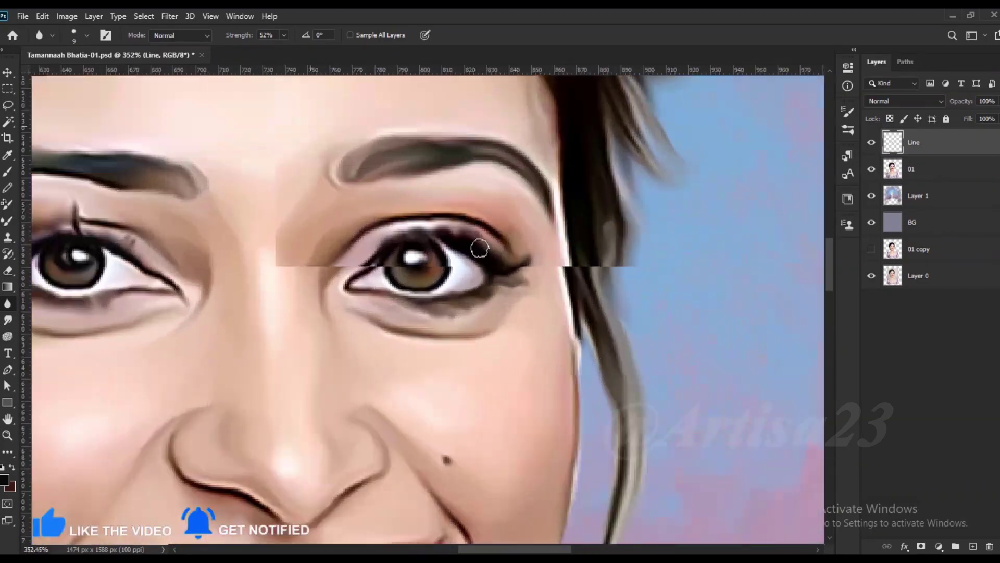
{"action": "scroll", "coordinate": [435, 262], "scroll_direction": "up", "scroll_amount": 2}
{"action": "key", "text": "b"}
{"action": "scroll", "coordinate": [435, 262], "scroll_direction": "up", "scroll_amount": 3}
{"action": "left_click", "coordinate": [396, 292], "text": "alt"}
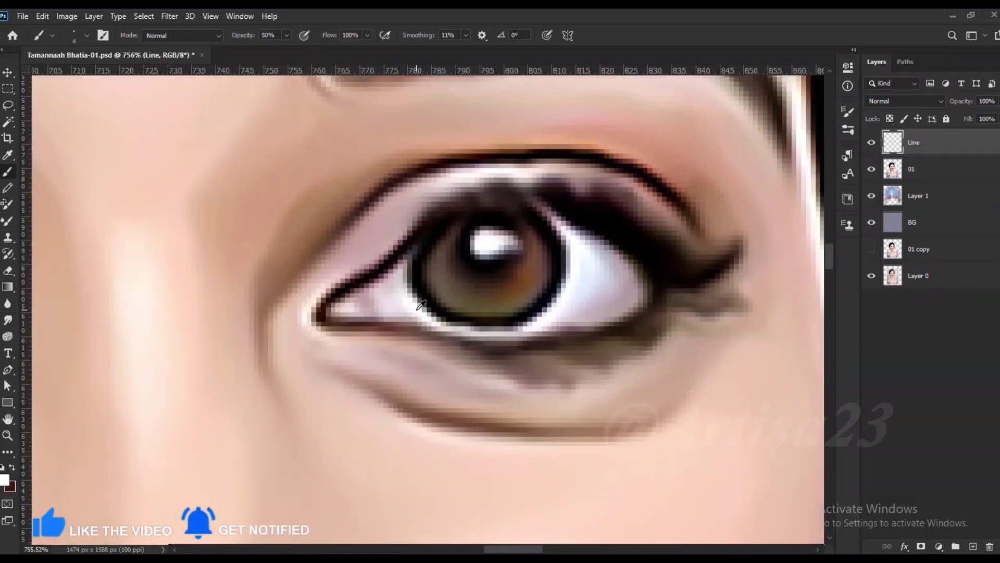
Sample a light pink and a dark colour, then darken the lower lash line.
{"action": "scroll", "coordinate": [587, 320], "scroll_direction": "down", "scroll_amount": 1}
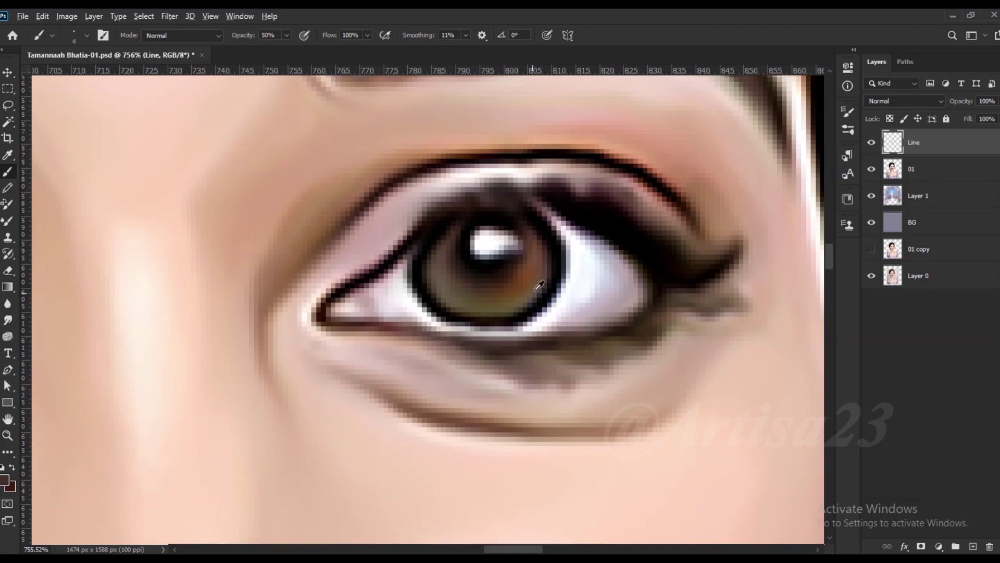
{"action": "scroll", "coordinate": [510, 225], "scroll_direction": "down", "scroll_amount": 1}
{"action": "scroll", "coordinate": [509, 225], "scroll_direction": "down", "scroll_amount": 2}
{"action": "scroll", "coordinate": [330, 271], "scroll_direction": "up", "scroll_amount": 6}
{"action": "left_click", "coordinate": [302, 290], "text": "alt"}
{"action": "scroll", "coordinate": [276, 305], "scroll_direction": "down", "scroll_amount": 3}
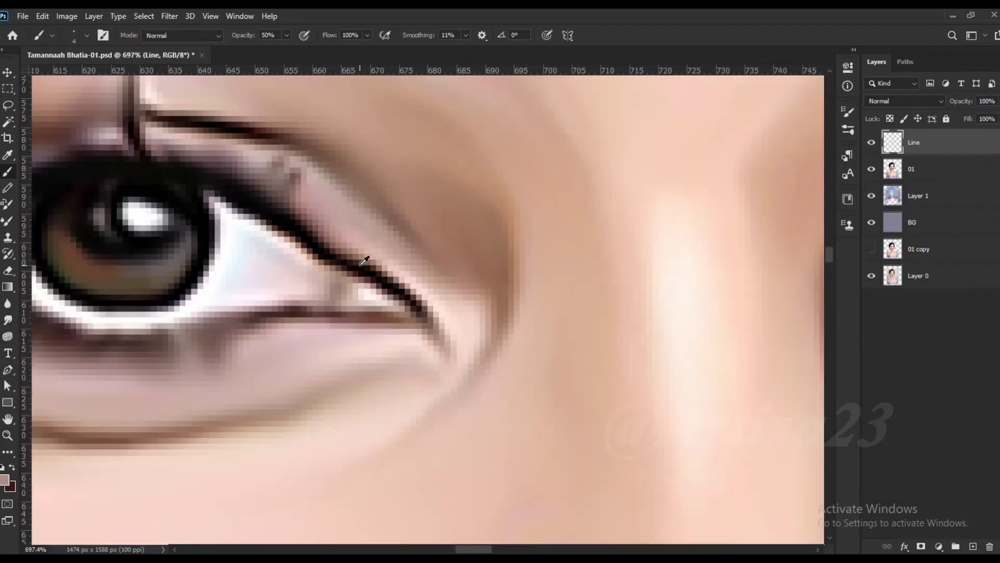
{"action": "left_click", "coordinate": [336, 282], "text": "alt"}
{"action": "key", "text": "bracketleft"}
{"action": "left_click_drag", "start_coordinate": [317, 291], "coordinate": [216, 285]}
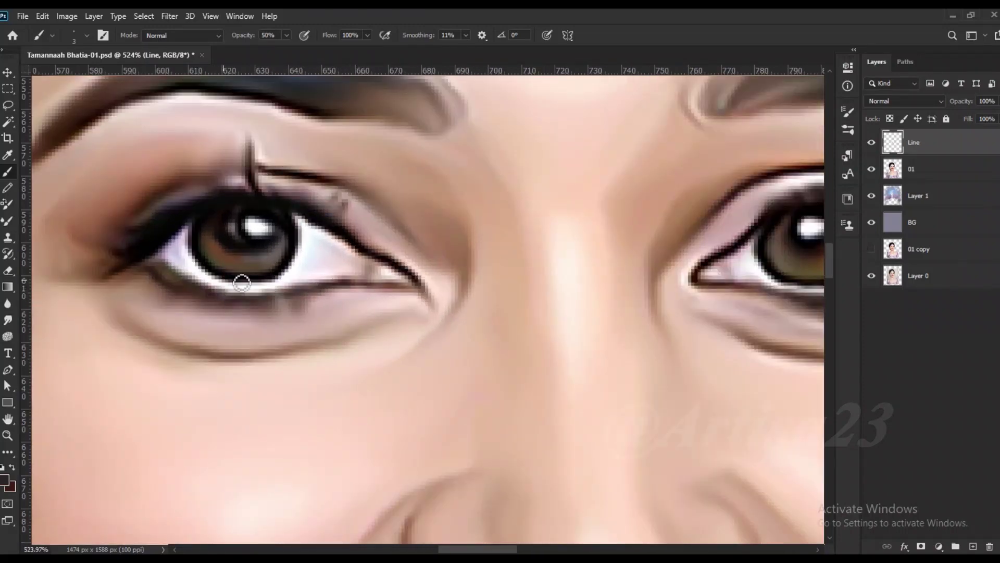
Return to the 01 portrait layer with the Smudge tool and an enlarged brush.
{"action": "scroll", "coordinate": [216, 286], "scroll_direction": "down", "scroll_amount": 2}
{"action": "key", "text": "r"}
{"action": "key", "text": "alt+bracketleft"}
{"action": "key", "text": "bracketright"}
{"action": "key", "text": "bracketright"}
{"action": "key", "text": "bracketright"}
{"action": "scroll", "coordinate": [296, 237], "scroll_direction": "down", "scroll_amount": 1}
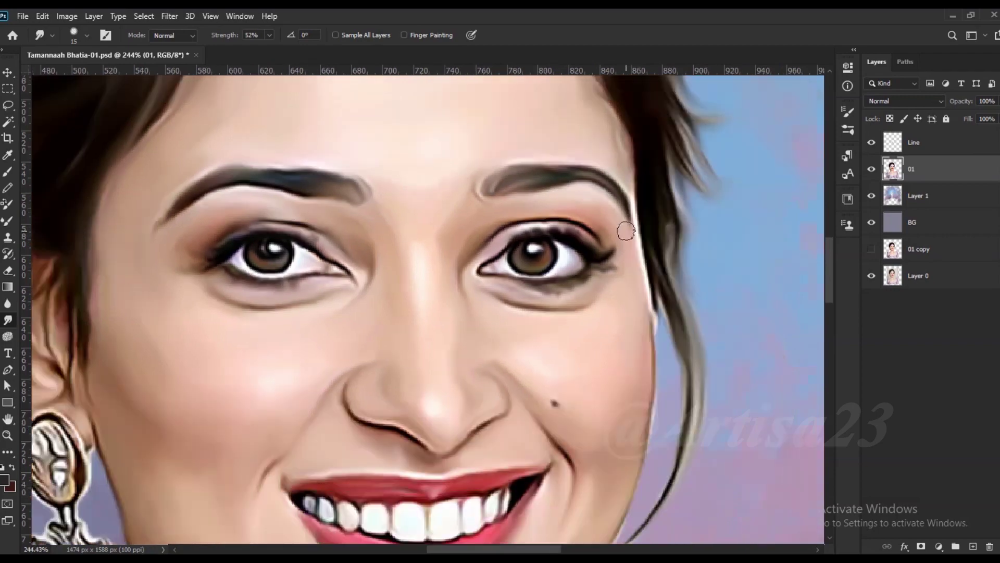
With a much larger smudge brush, smudge the left side of the dress neckline.
{"action": "scroll", "coordinate": [626, 234], "scroll_direction": "down", "scroll_amount": 1}
{"action": "scroll", "coordinate": [440, 406], "scroll_direction": "down", "scroll_amount": 6}
{"action": "scroll", "coordinate": [266, 487], "scroll_direction": "down", "scroll_amount": 1}
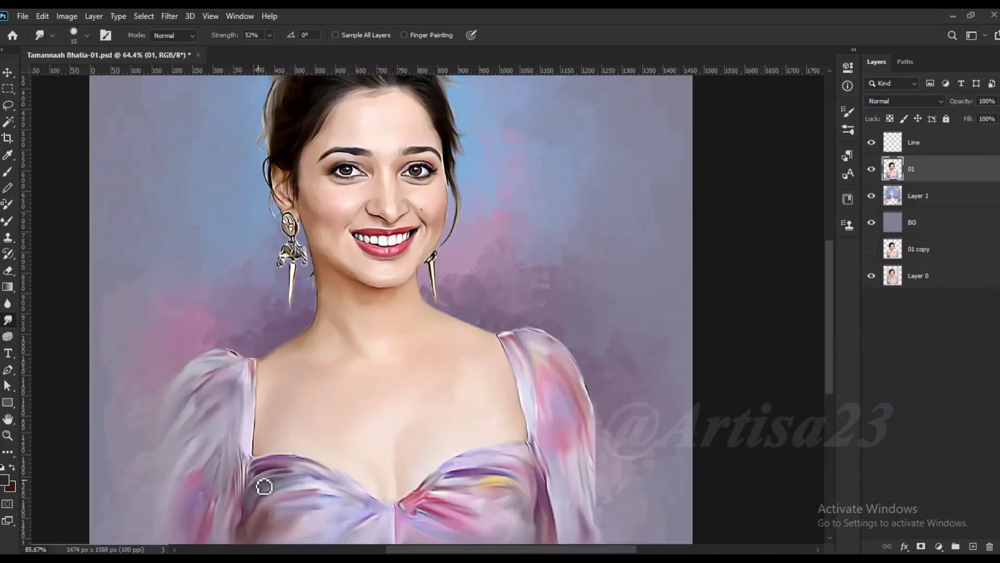
{"action": "scroll", "coordinate": [265, 487], "scroll_direction": "up", "scroll_amount": 1}
{"action": "key", "text": "bracketright"}
{"action": "key", "text": "bracketright"}
{"action": "key", "text": "bracketright"}
{"action": "left_click_drag", "start_coordinate": [235, 432], "coordinate": [224, 511]}
{"action": "left_click_drag", "start_coordinate": [214, 417], "coordinate": [177, 469]}
{"action": "left_click_drag", "start_coordinate": [250, 469], "coordinate": [306, 451]}
Smudge the neckline centre, left neckline edge and right shoulder edge with a smaller brush.
{"action": "key", "text": "bracketleft"}
{"action": "key", "text": "bracketleft"}
{"action": "left_click_drag", "start_coordinate": [518, 476], "coordinate": [471, 516]}
{"action": "mouse_move", "coordinate": [256, 375]}
{"action": "left_mouse_down"}
{"action": "mouse_move", "coordinate": [252, 413]}
{"action": "mouse_move", "coordinate": [253, 318]}
{"action": "left_mouse_up"}
{"action": "left_click_drag", "start_coordinate": [620, 281], "coordinate": [641, 364]}
{"action": "key", "text": "bracketright"}
Add a new empty layer above the Line layer.
{"action": "scroll", "coordinate": [707, 453], "scroll_direction": "down", "scroll_amount": 1}
{"action": "scroll", "coordinate": [707, 453], "scroll_direction": "down", "scroll_amount": 1}
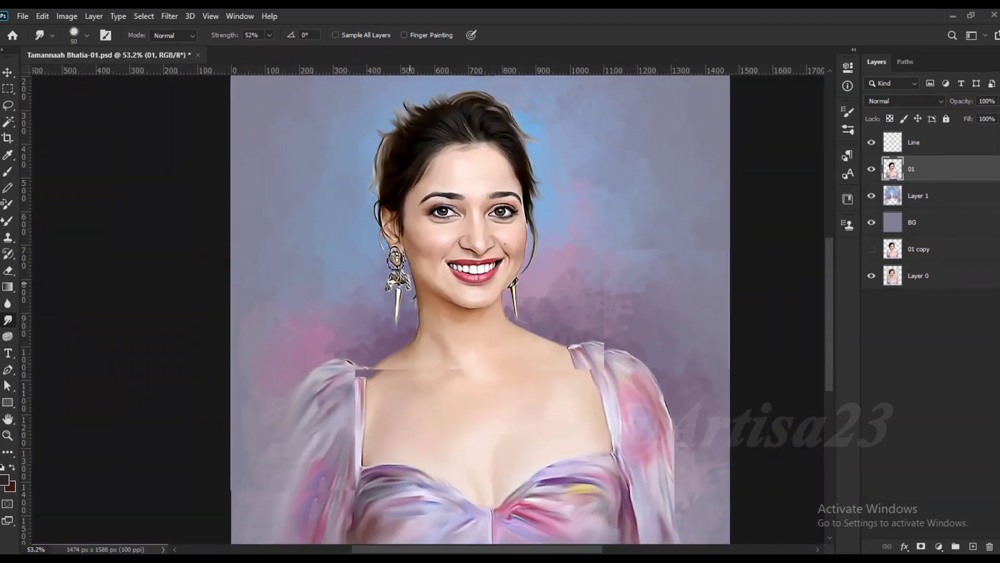
{"action": "scroll", "coordinate": [545, 218], "scroll_direction": "up", "scroll_amount": 1}
{"action": "scroll", "coordinate": [524, 266], "scroll_direction": "up", "scroll_amount": 1}
{"action": "scroll", "coordinate": [525, 266], "scroll_direction": "up", "scroll_amount": 1}
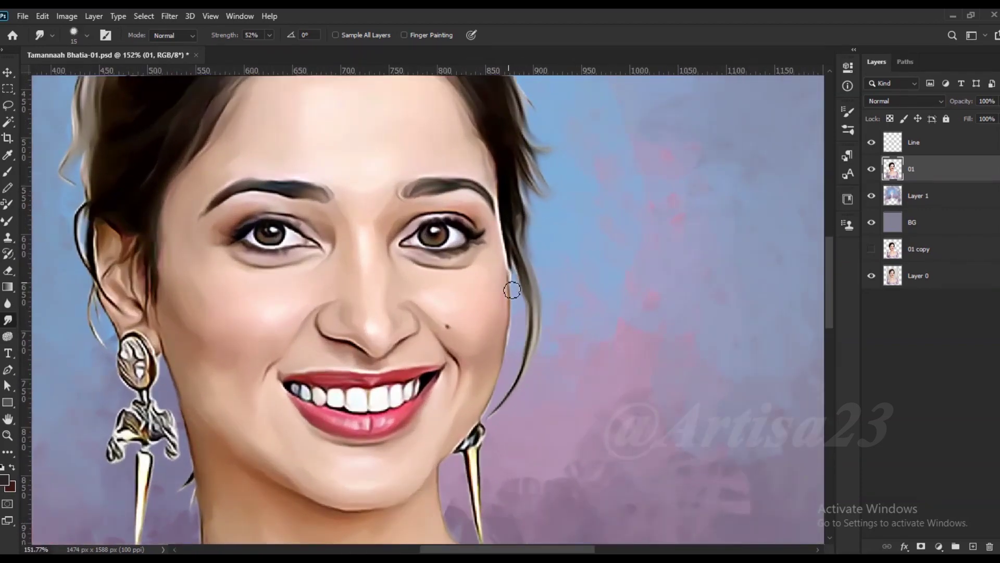
{"action": "scroll", "coordinate": [508, 297], "scroll_direction": "up", "scroll_amount": 1}
{"action": "scroll", "coordinate": [513, 328], "scroll_direction": "down", "scroll_amount": 1}
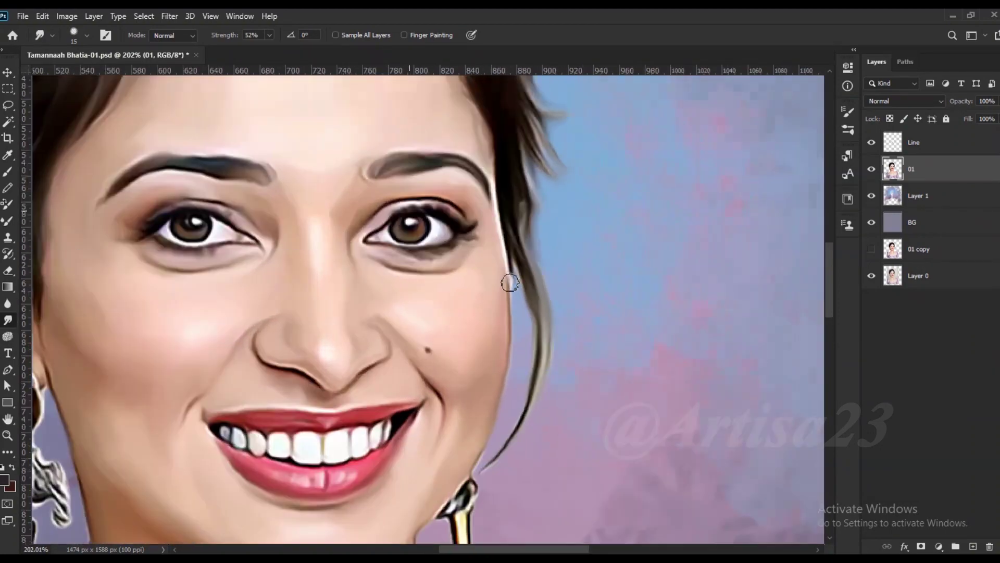
{"action": "scroll", "coordinate": [521, 300], "scroll_direction": "down", "scroll_amount": 1}
{"action": "scroll", "coordinate": [396, 245], "scroll_direction": "down", "scroll_amount": 1}
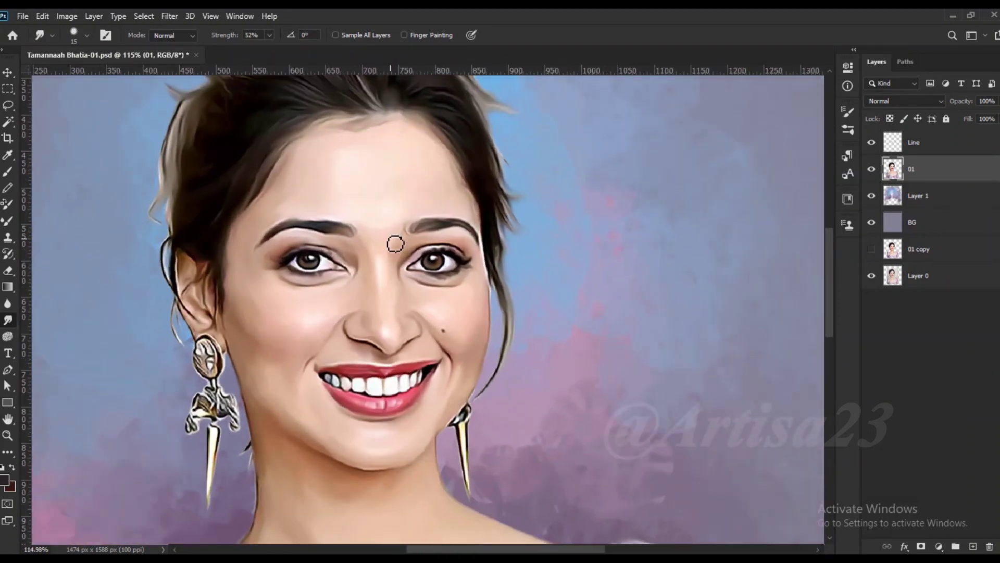
{"action": "left_click", "coordinate": [973, 546]}
Name the new layer 'Hair 01' and choose a Brush preset.
{"action": "double_click", "coordinate": [920, 146]}
{"action": "type", "text": "Hair 01"}
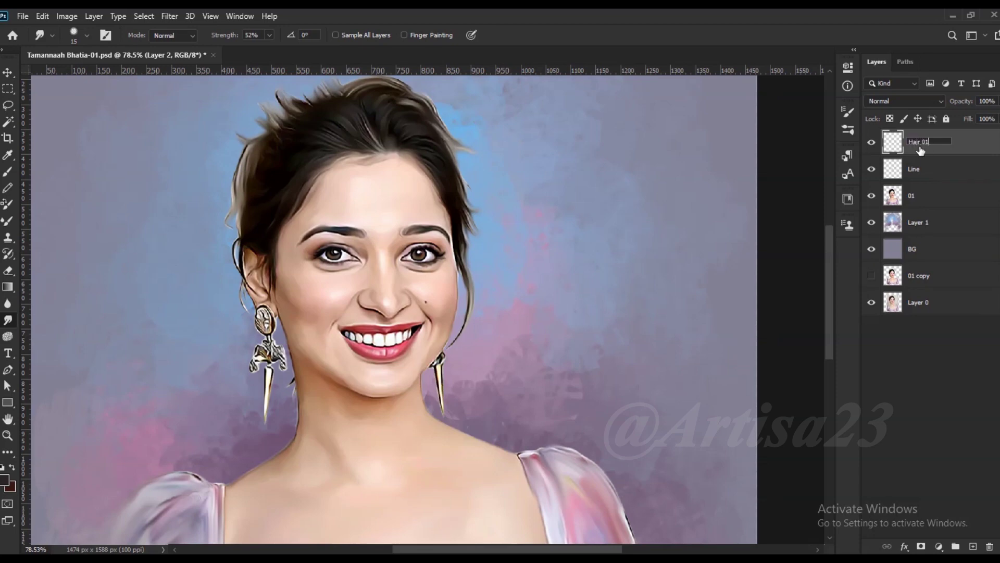
{"action": "key", "text": "Return"}
{"action": "scroll", "coordinate": [396, 131], "scroll_direction": "up", "scroll_amount": 1}
{"action": "scroll", "coordinate": [396, 130], "scroll_direction": "up", "scroll_amount": 1}
{"action": "key", "text": "b"}
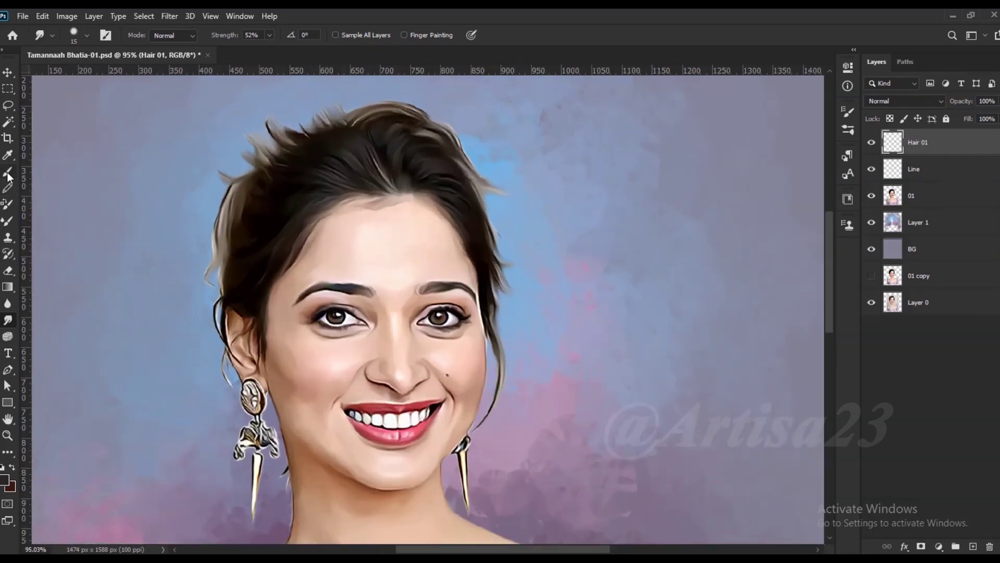
{"action": "key", "text": "F5"}
{"action": "left_click", "coordinate": [668, 111]}
{"action": "key", "text": "F5"}
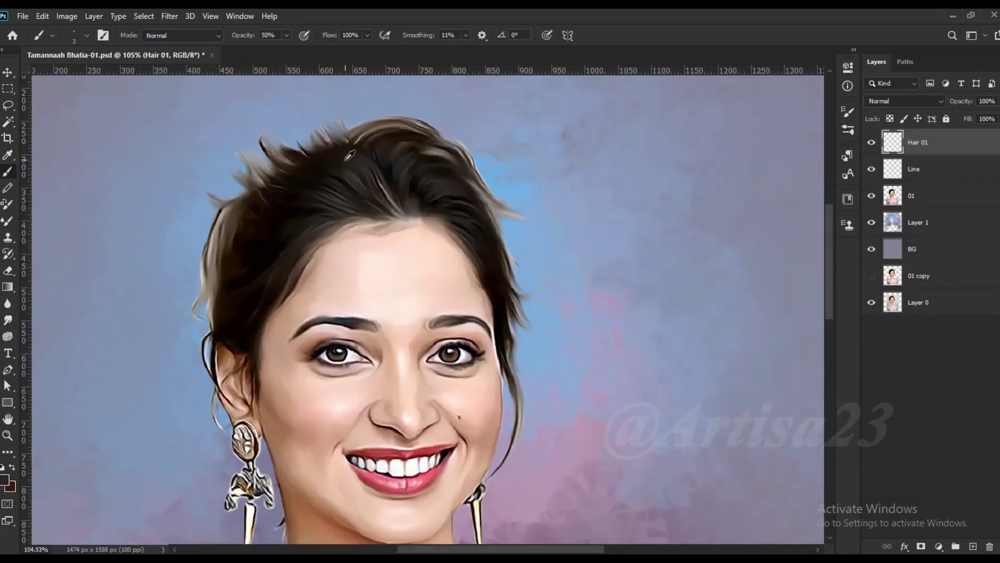
With a 1 px light pink brush, paint thin strands across the crown fanning right.
{"action": "scroll", "coordinate": [395, 208], "scroll_direction": "up", "scroll_amount": 2}
{"action": "left_click", "coordinate": [394, 209], "text": "alt"}
{"action": "key", "text": "bracketleft"}
{"action": "key", "text": "bracketleft"}
{"action": "mouse_move", "coordinate": [332, 227]}
{"action": "left_mouse_down"}
{"action": "mouse_move", "coordinate": [224, 192]}
{"action": "mouse_move", "coordinate": [205, 204]}
{"action": "left_mouse_up"}
{"action": "left_click_drag", "start_coordinate": [311, 248], "coordinate": [199, 211]}
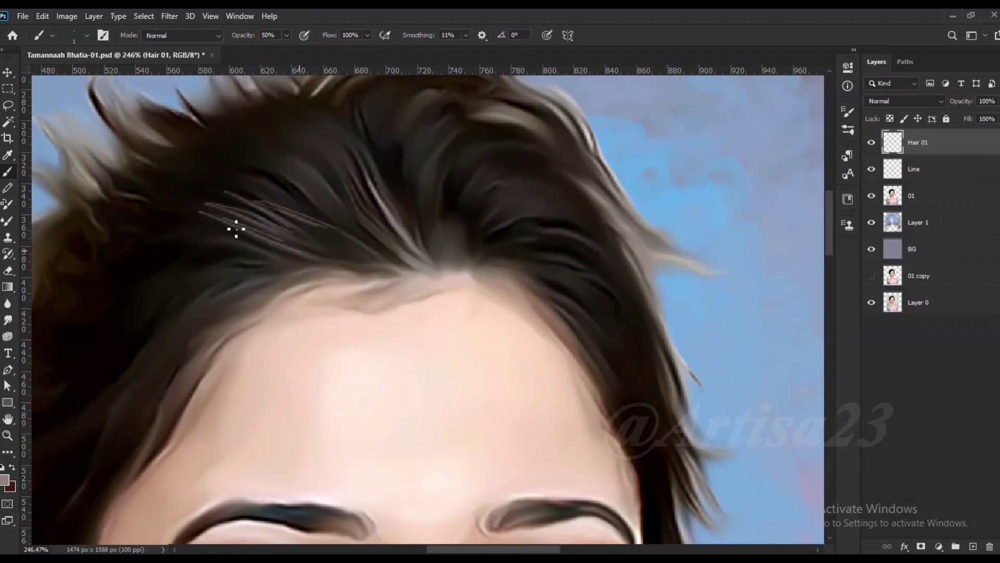
{"action": "mouse_move", "coordinate": [331, 207]}
{"action": "left_mouse_down"}
{"action": "mouse_move", "coordinate": [247, 160]}
{"action": "mouse_move", "coordinate": [350, 199]}
{"action": "left_mouse_up"}
{"action": "left_click_drag", "start_coordinate": [309, 125], "coordinate": [370, 186]}
{"action": "left_click_drag", "start_coordinate": [492, 233], "coordinate": [565, 225]}
{"action": "left_click_drag", "start_coordinate": [494, 229], "coordinate": [579, 238]}
{"action": "left_click_drag", "start_coordinate": [483, 213], "coordinate": [536, 201]}
{"action": "left_click_drag", "start_coordinate": [472, 200], "coordinate": [529, 187]}
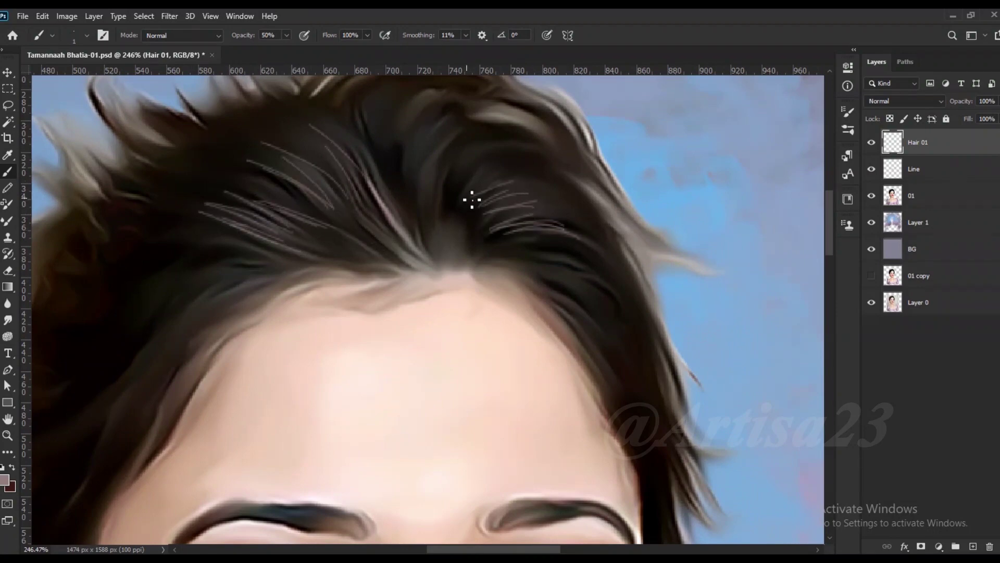
Add light strands near the top, on the right, and in the left side hair.
{"action": "scroll", "coordinate": [493, 125], "scroll_direction": "down", "scroll_amount": 2}
{"action": "left_click_drag", "start_coordinate": [400, 138], "coordinate": [460, 122]}
{"action": "mouse_move", "coordinate": [473, 222]}
{"action": "left_mouse_down"}
{"action": "mouse_move", "coordinate": [559, 252]}
{"action": "mouse_move", "coordinate": [591, 315]}
{"action": "left_mouse_up"}
{"action": "scroll", "coordinate": [592, 326], "scroll_direction": "down", "scroll_amount": 2}
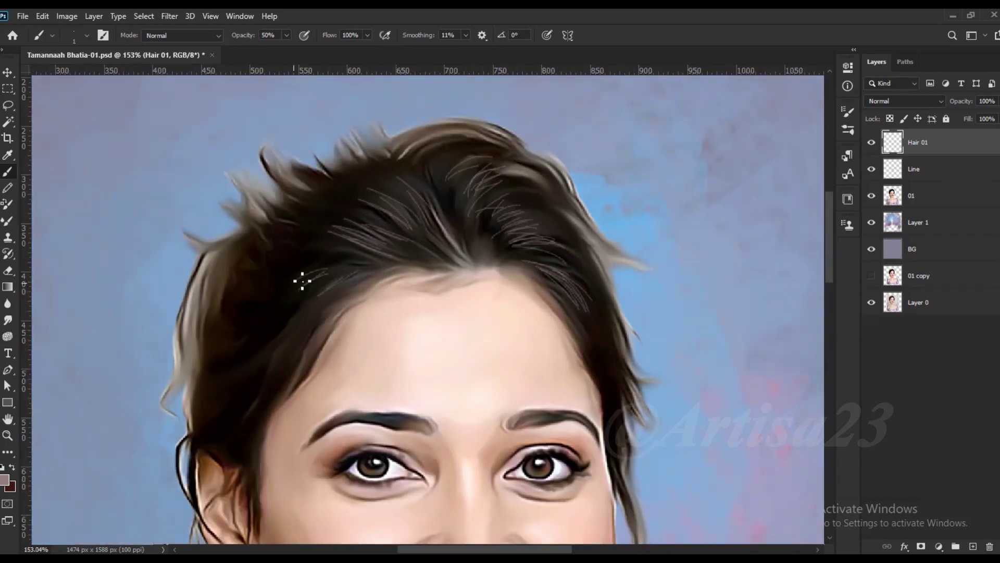
{"action": "left_click_drag", "start_coordinate": [273, 386], "coordinate": [245, 445]}
{"action": "left_click_drag", "start_coordinate": [246, 375], "coordinate": [214, 417]}
{"action": "scroll", "coordinate": [245, 376], "scroll_direction": "up", "scroll_amount": 2}
{"action": "left_click_drag", "start_coordinate": [261, 283], "coordinate": [206, 305]}
{"action": "left_click_drag", "start_coordinate": [328, 272], "coordinate": [266, 324]}
Paint more short light strands across the top of the hair.
{"action": "scroll", "coordinate": [266, 325], "scroll_direction": "up", "scroll_amount": 2}
{"action": "mouse_move", "coordinate": [271, 245]}
{"action": "left_mouse_down"}
{"action": "mouse_move", "coordinate": [358, 291]}
{"action": "mouse_move", "coordinate": [232, 212]}
{"action": "mouse_move", "coordinate": [380, 212]}
{"action": "left_mouse_up"}
{"action": "mouse_move", "coordinate": [386, 177]}
{"action": "left_mouse_down"}
{"action": "mouse_move", "coordinate": [470, 259]}
{"action": "mouse_move", "coordinate": [390, 149]}
{"action": "left_mouse_up"}
{"action": "left_click_drag", "start_coordinate": [368, 279], "coordinate": [188, 242]}
{"action": "scroll", "coordinate": [491, 290], "scroll_direction": "down", "scroll_amount": 1}
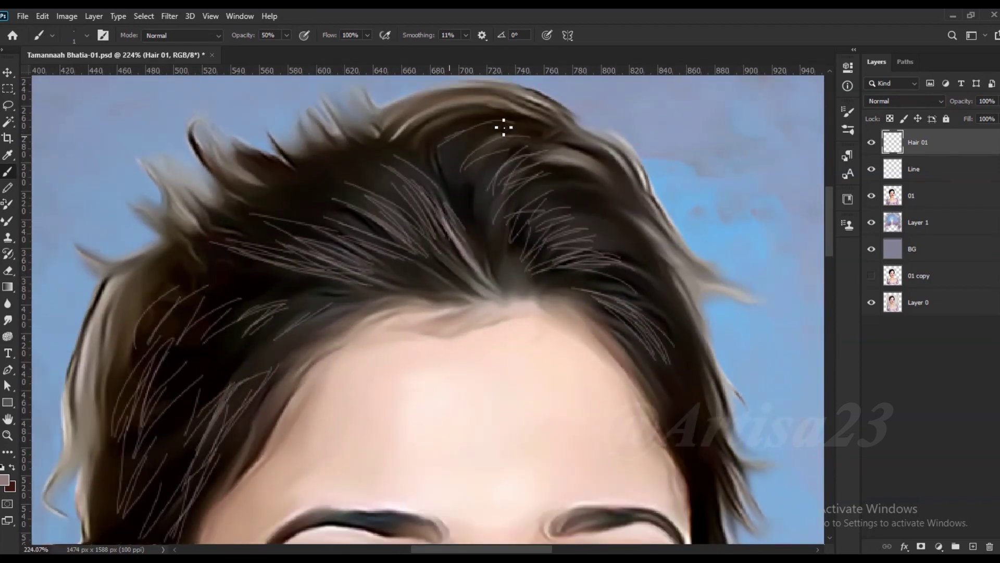
{"action": "left_click_drag", "start_coordinate": [444, 142], "coordinate": [521, 121]}
Paint dark strands along the left hair edge down past the ear.
{"action": "scroll", "coordinate": [456, 170], "scroll_direction": "down", "scroll_amount": 2}
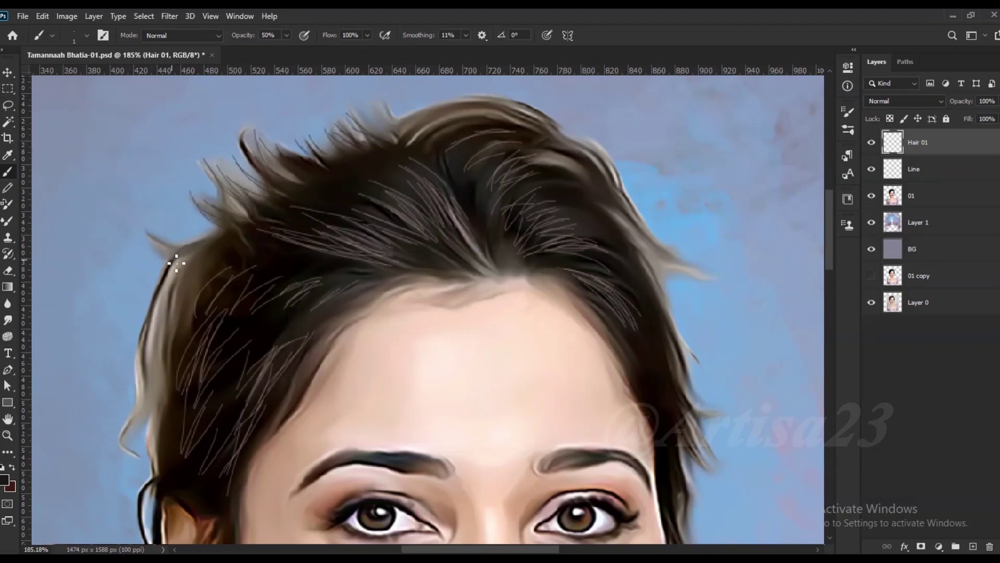
{"action": "scroll", "coordinate": [243, 243], "scroll_direction": "down", "scroll_amount": 2}
{"action": "left_click_drag", "start_coordinate": [211, 249], "coordinate": [156, 411]}
{"action": "left_click_drag", "start_coordinate": [180, 282], "coordinate": [173, 477]}
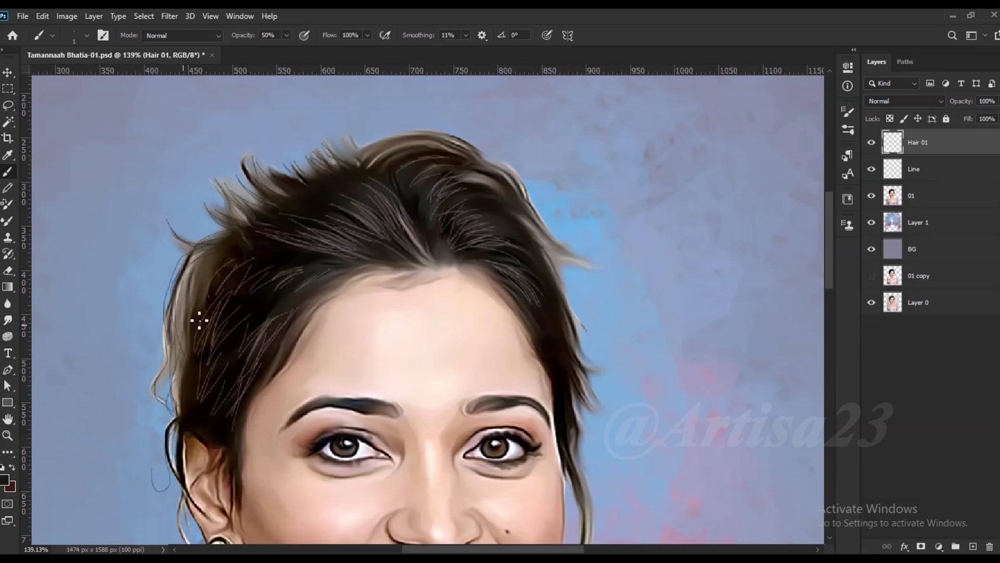
{"action": "scroll", "coordinate": [188, 464], "scroll_direction": "down", "scroll_amount": 1}
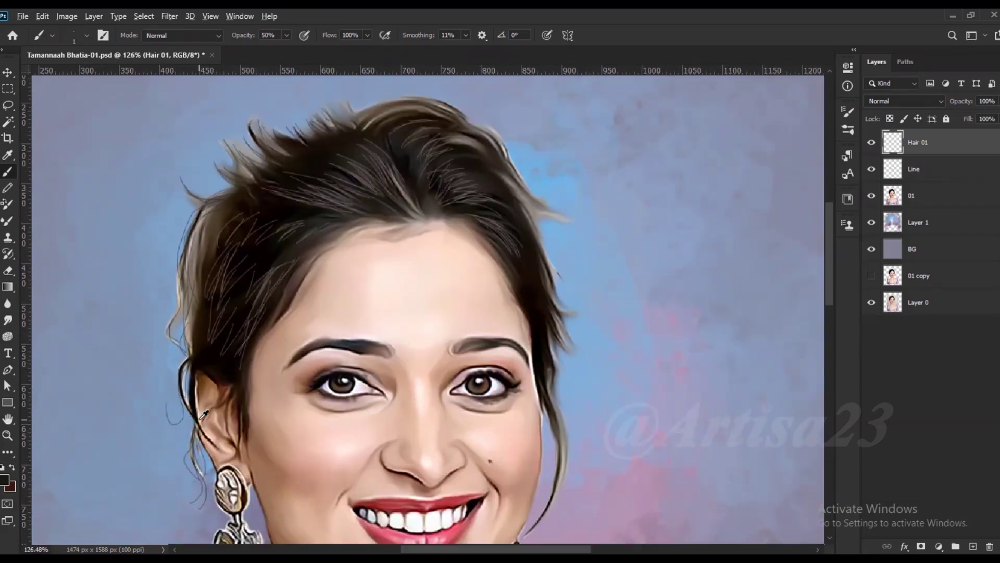
{"action": "scroll", "coordinate": [422, 214], "scroll_direction": "up", "scroll_amount": 2}
Sample a medium grey and paint several thin strands along the forehead hairline.
{"action": "left_click", "coordinate": [260, 289], "text": "alt"}
{"action": "left_click", "coordinate": [216, 307], "text": "alt"}
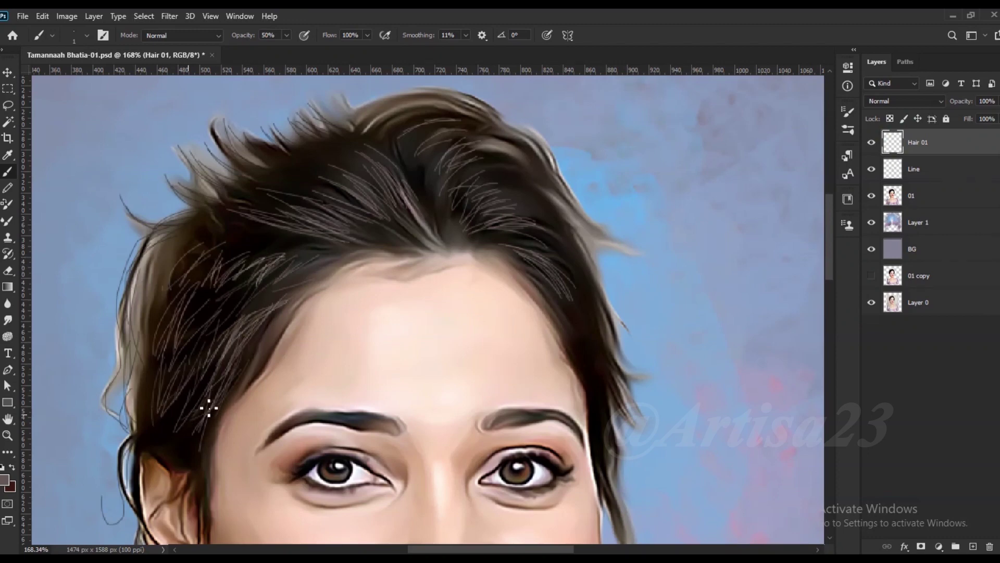
{"action": "scroll", "coordinate": [355, 254], "scroll_direction": "up", "scroll_amount": 1}
{"action": "scroll", "coordinate": [349, 239], "scroll_direction": "down", "scroll_amount": 2}
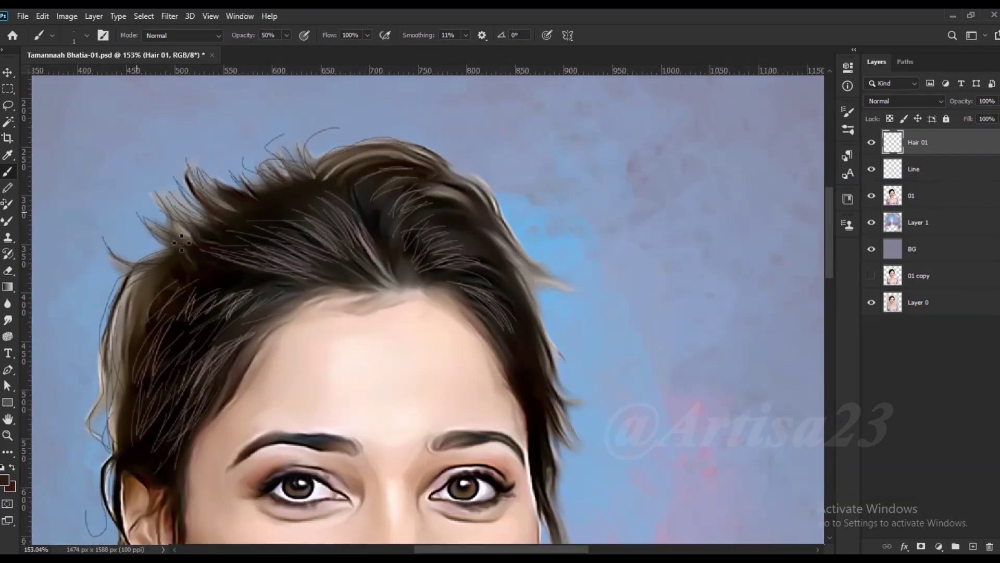
{"action": "scroll", "coordinate": [263, 181], "scroll_direction": "up", "scroll_amount": 1}
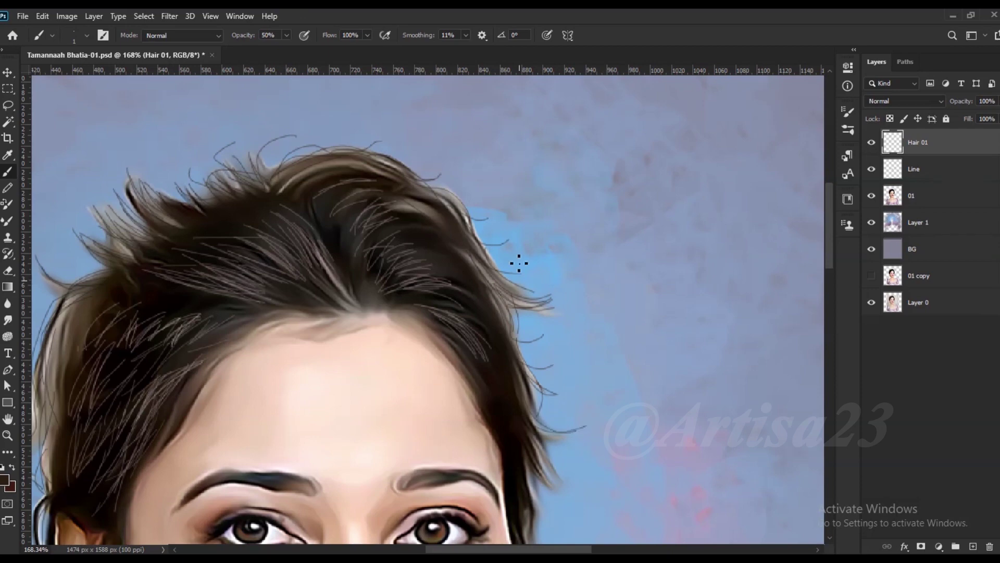
{"action": "scroll", "coordinate": [524, 361], "scroll_direction": "up", "scroll_amount": 1}
{"action": "scroll", "coordinate": [533, 519], "scroll_direction": "down", "scroll_amount": 3}
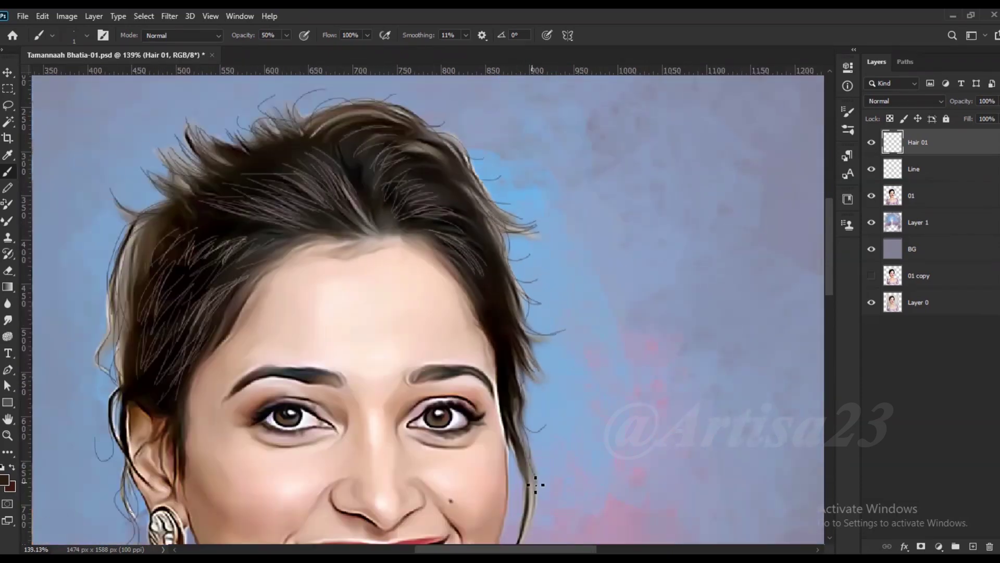
{"action": "scroll", "coordinate": [536, 491], "scroll_direction": "down", "scroll_amount": 2}
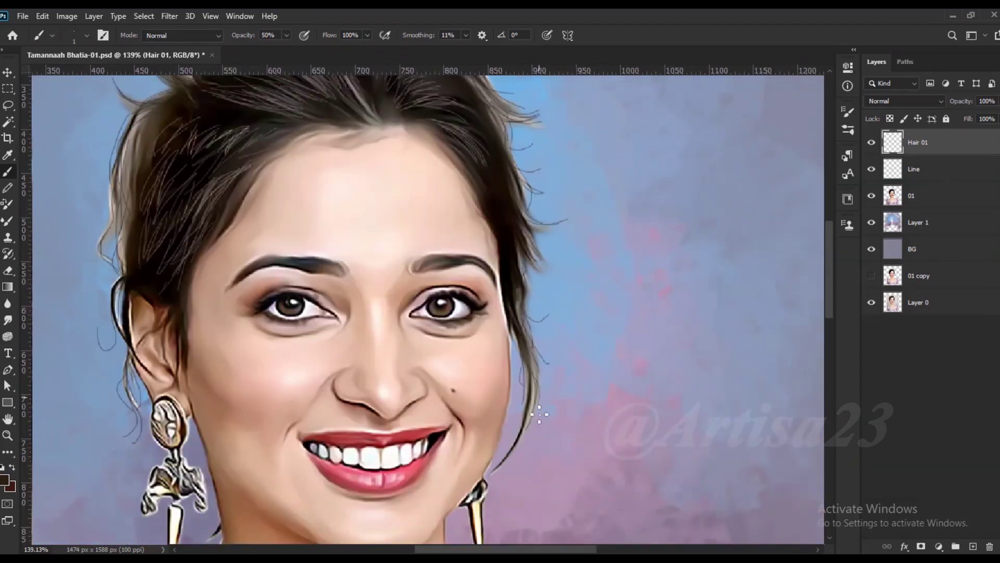
{"action": "scroll", "coordinate": [529, 427], "scroll_direction": "down", "scroll_amount": 1}
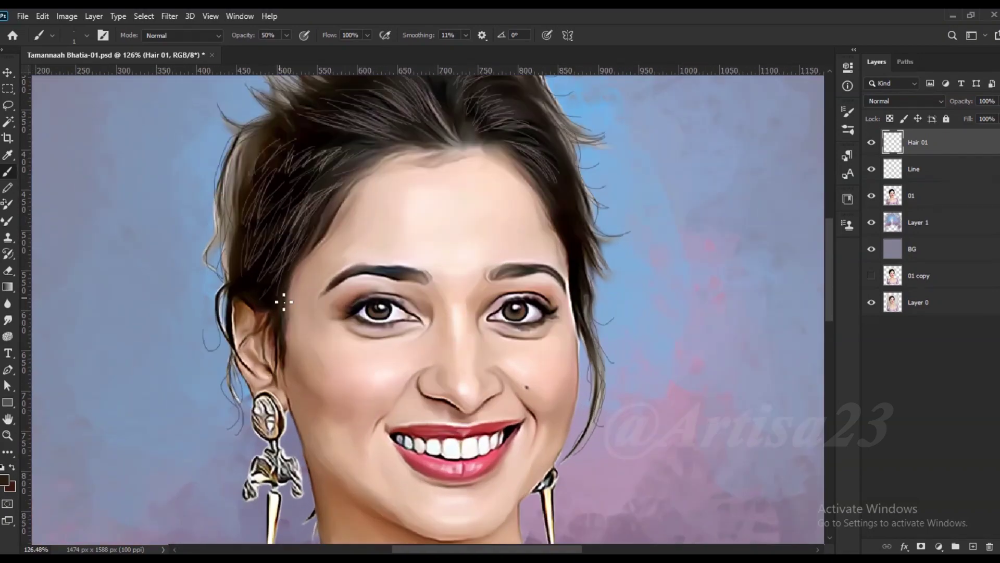
{"action": "scroll", "coordinate": [246, 412], "scroll_direction": "down", "scroll_amount": 2}
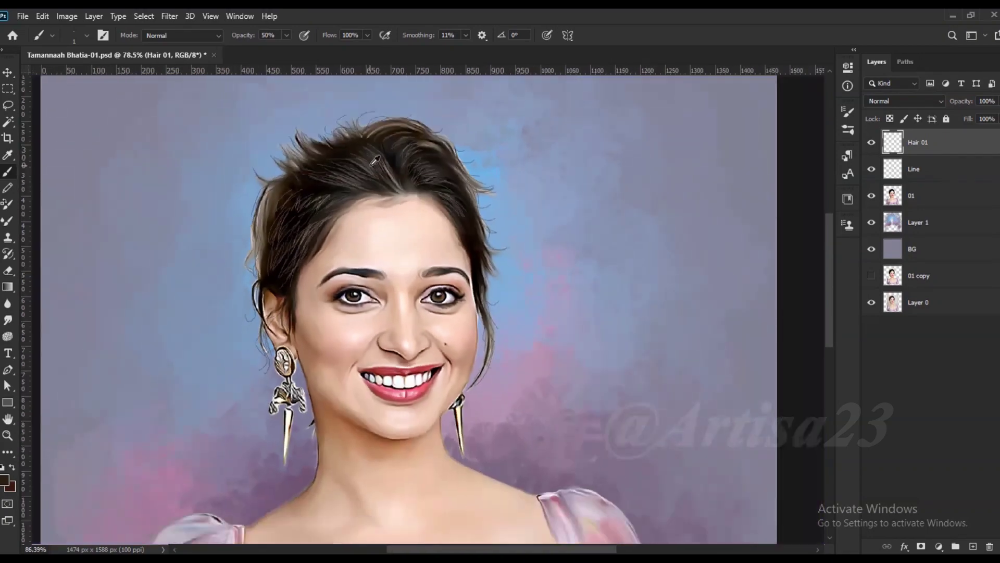
{"action": "scroll", "coordinate": [415, 180], "scroll_direction": "up", "scroll_amount": 5}
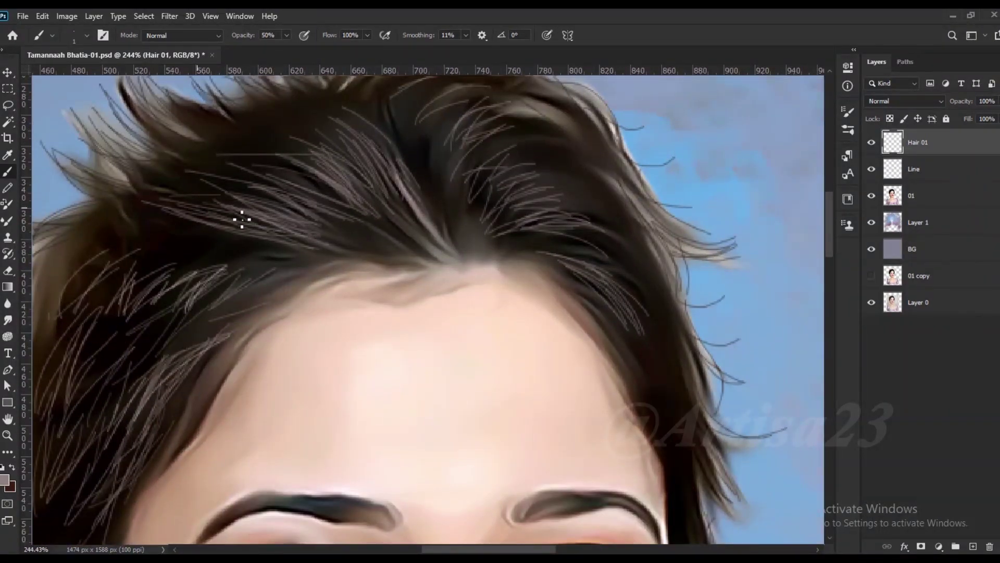
{"action": "scroll", "coordinate": [432, 206], "scroll_direction": "down", "scroll_amount": 1}
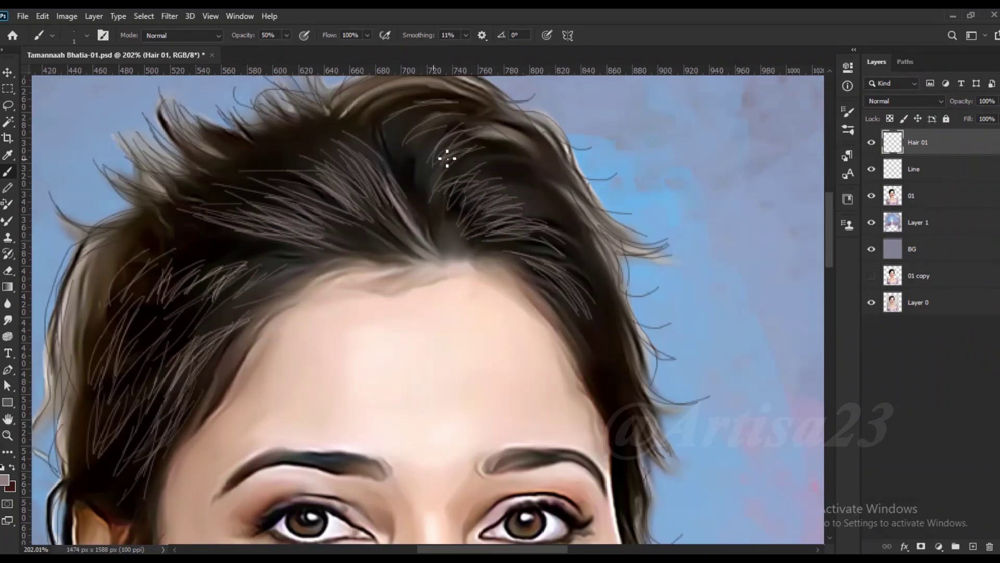
{"action": "scroll", "coordinate": [447, 158], "scroll_direction": "down", "scroll_amount": 2}
{"action": "scroll", "coordinate": [432, 242], "scroll_direction": "up", "scroll_amount": 3}
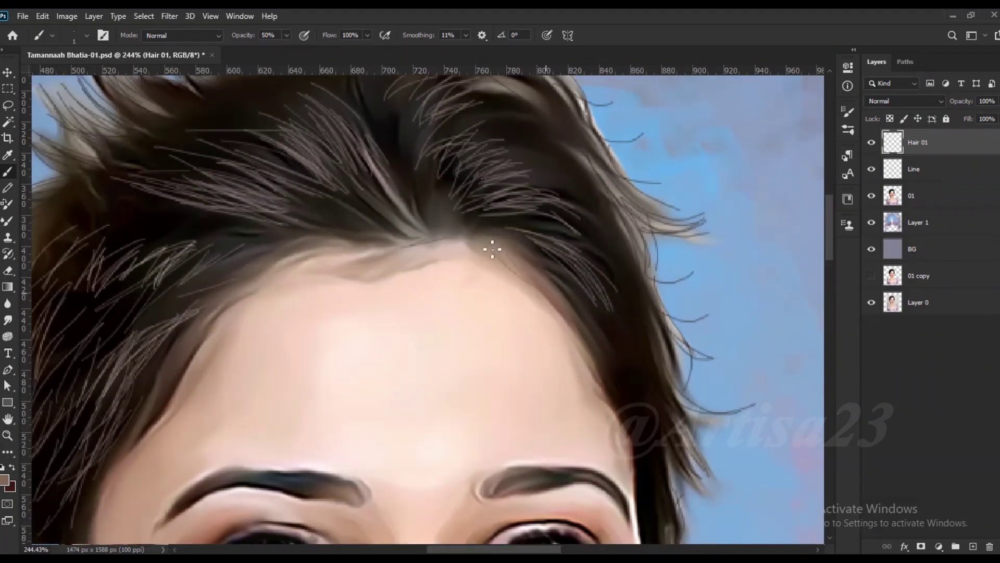
{"action": "left_click_drag", "start_coordinate": [398, 245], "coordinate": [325, 252]}
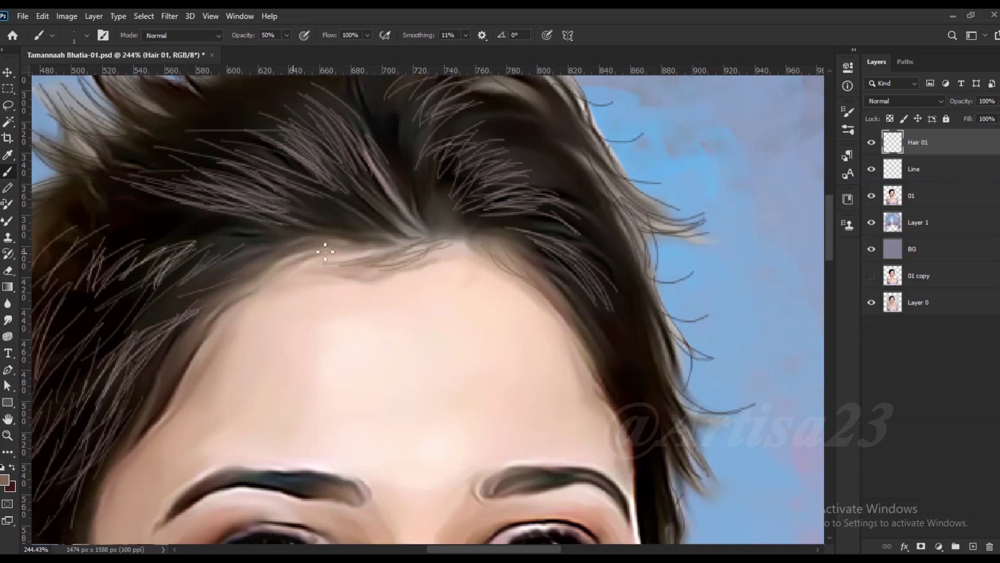
{"action": "left_click_drag", "start_coordinate": [400, 268], "coordinate": [337, 275]}
{"action": "mouse_move", "coordinate": [391, 249]}
{"action": "left_mouse_down"}
{"action": "mouse_move", "coordinate": [334, 271]}
{"action": "mouse_move", "coordinate": [269, 265]}
{"action": "mouse_move", "coordinate": [239, 303]}
{"action": "left_mouse_up"}
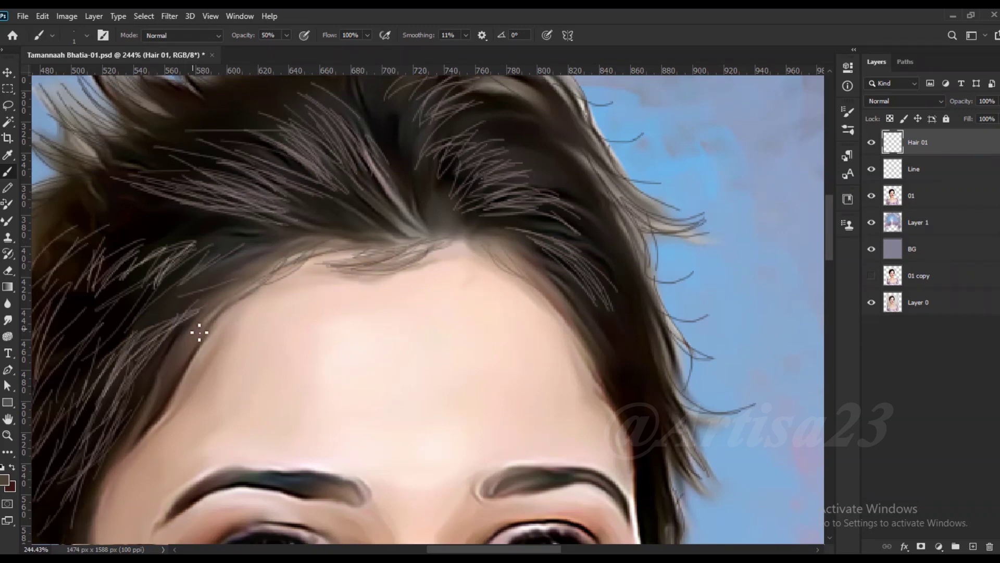
Add a new empty layer above Hair 01.
{"action": "scroll", "coordinate": [478, 237], "scroll_direction": "down", "scroll_amount": 2}
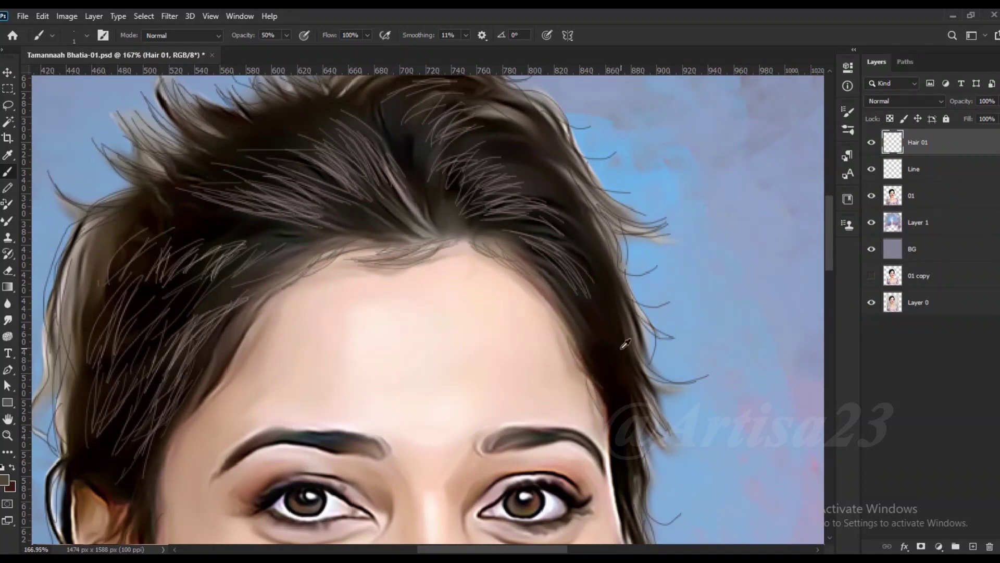
{"action": "scroll", "coordinate": [626, 344], "scroll_direction": "down", "scroll_amount": 1}
{"action": "scroll", "coordinate": [292, 353], "scroll_direction": "down", "scroll_amount": 2}
{"action": "scroll", "coordinate": [292, 353], "scroll_direction": "down", "scroll_amount": 3}
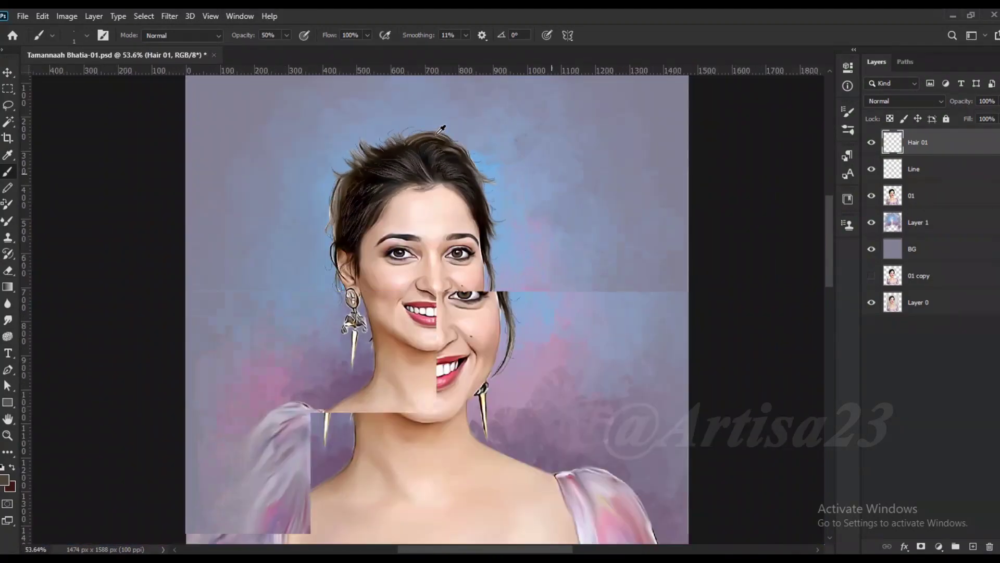
{"action": "scroll", "coordinate": [434, 143], "scroll_direction": "up", "scroll_amount": 2}
{"action": "scroll", "coordinate": [434, 144], "scroll_direction": "up", "scroll_amount": 1}
{"action": "scroll", "coordinate": [434, 144], "scroll_direction": "down", "scroll_amount": 2}
{"action": "scroll", "coordinate": [434, 143], "scroll_direction": "down", "scroll_amount": 3}
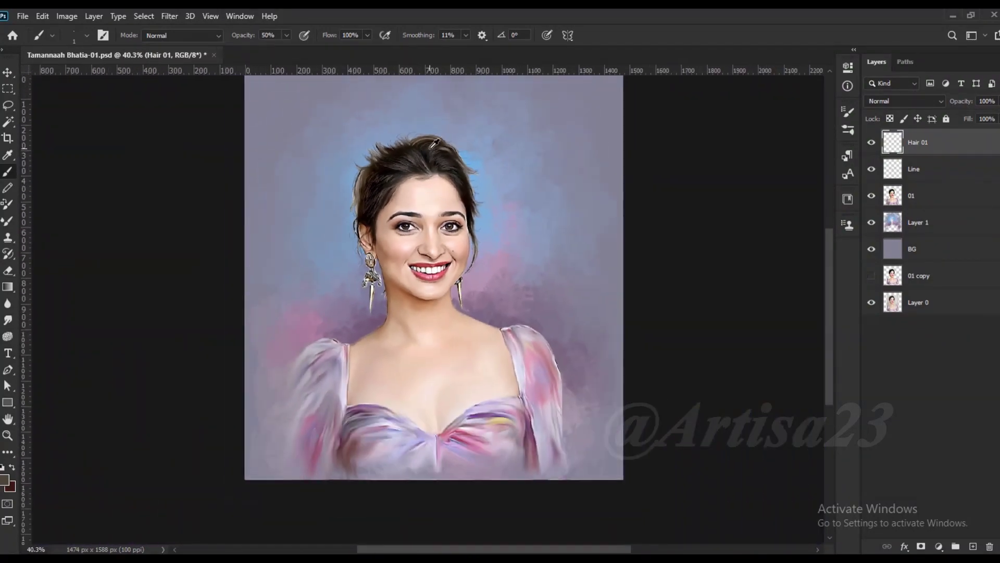
{"action": "left_click", "coordinate": [973, 546]}
Name the new layer Color 01 and set a larger soft brush at 15% opacity.
{"action": "type", "text": "1"}
{"action": "key", "text": "Return"}
{"action": "scroll", "coordinate": [449, 224], "scroll_direction": "up", "scroll_amount": 2}
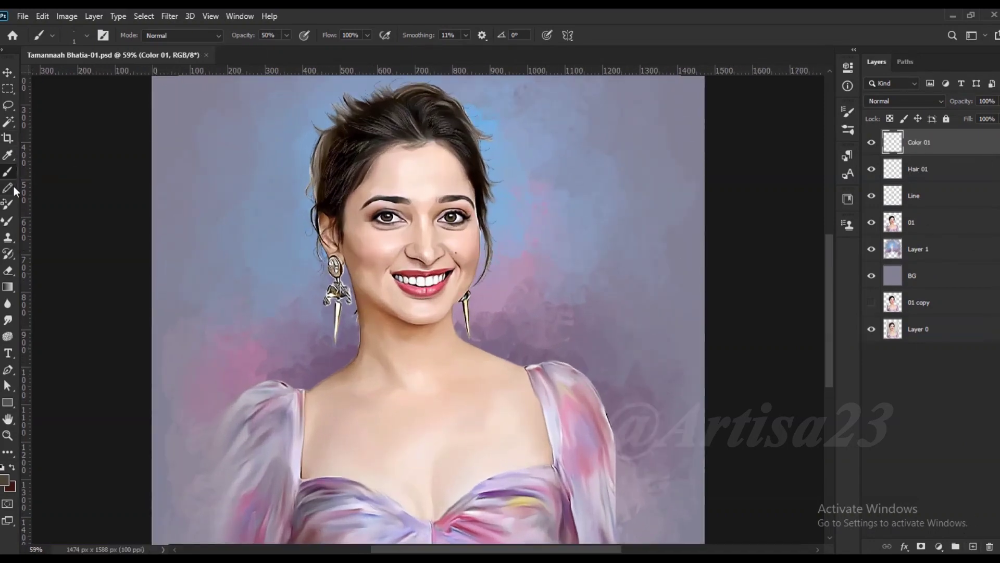
{"action": "left_click", "coordinate": [103, 35]}
{"action": "left_click", "coordinate": [104, 35]}
{"action": "left_click", "coordinate": [286, 35]}
{"action": "left_click_drag", "start_coordinate": [287, 49], "coordinate": [268, 49]}
Set Color 01 to Color blend mode, choose deep red, and select the figure's outline.
{"action": "left_click", "coordinate": [904, 101]}
{"action": "left_click", "coordinate": [886, 393]}
{"action": "left_click", "coordinate": [5, 479]}
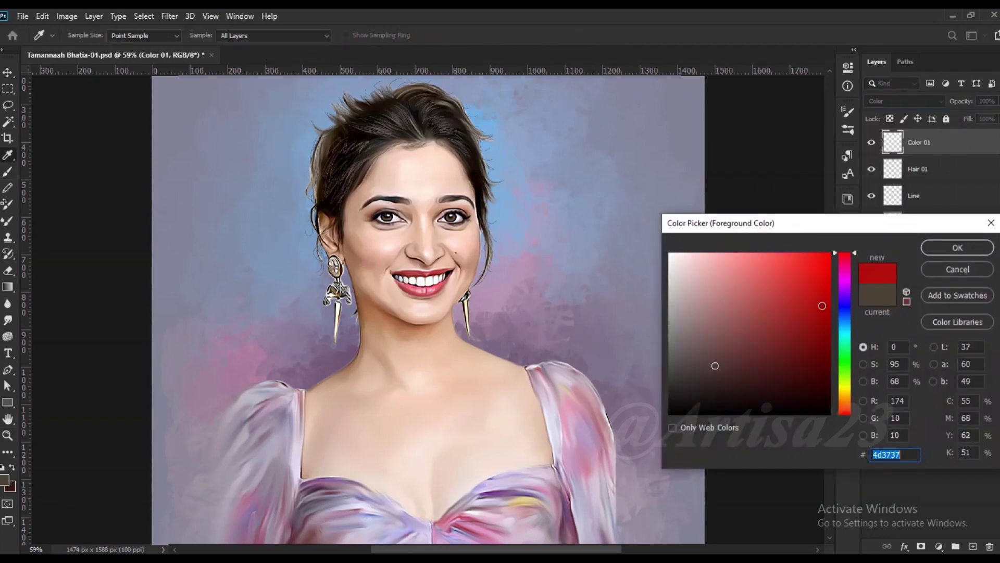
{"action": "left_click", "coordinate": [822, 303]}
{"action": "left_click", "coordinate": [958, 248]}
{"action": "left_click", "coordinate": [892, 222], "text": "ctrl"}
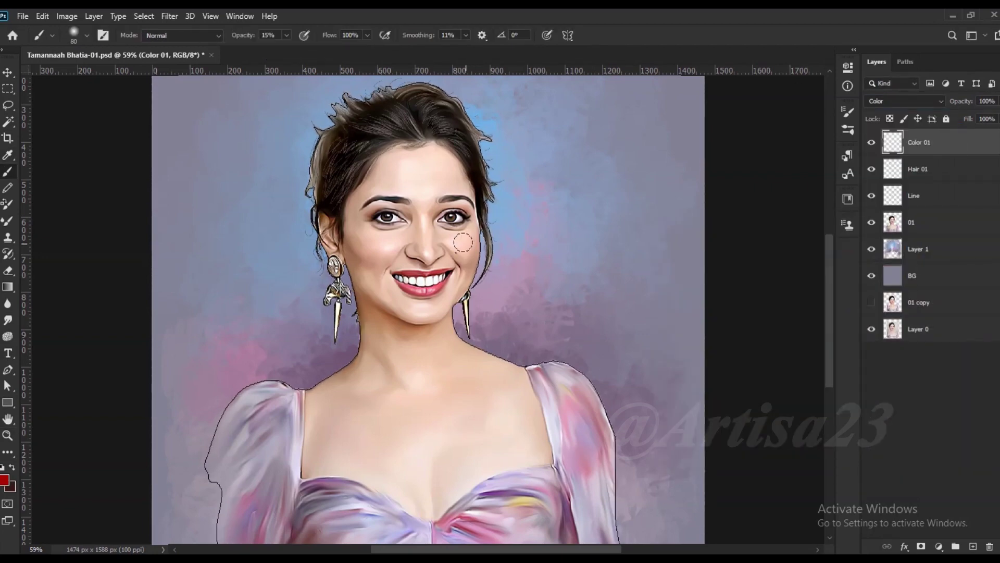
Brush soft red tint under and around both eyes with a smaller brush.
{"action": "key", "text": "bracketleft"}
{"action": "key", "text": "bracketleft"}
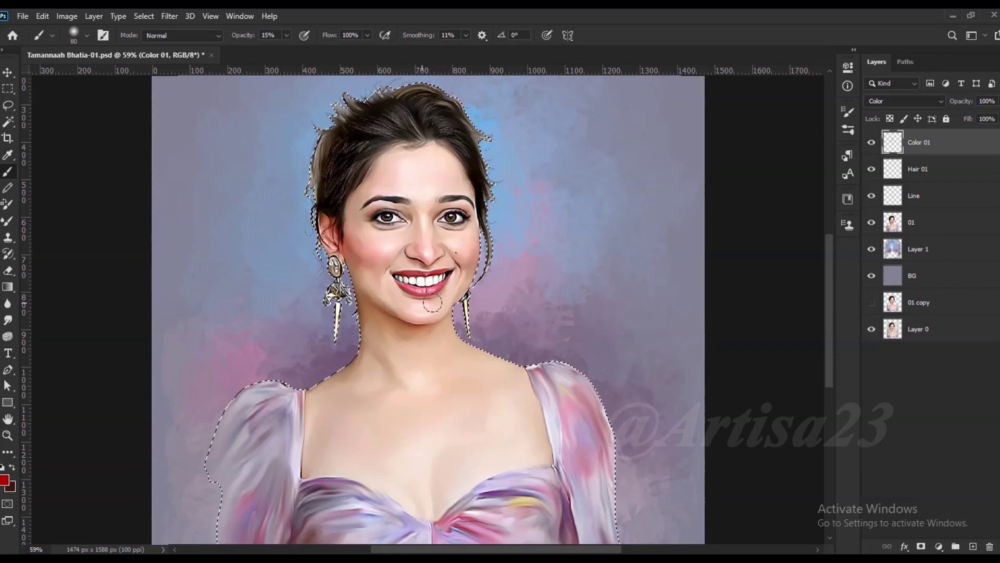
{"action": "scroll", "coordinate": [415, 299], "scroll_direction": "up", "scroll_amount": 1}
{"action": "key", "text": "bracketleft"}
{"action": "key", "text": "bracketleft"}
{"action": "key", "text": "bracketleft"}
{"action": "left_click_drag", "start_coordinate": [395, 211], "coordinate": [364, 208]}
{"action": "left_click_drag", "start_coordinate": [435, 206], "coordinate": [462, 209]}
{"action": "key", "text": "bracketright"}
{"action": "key", "text": "bracketright"}
{"action": "key", "text": "bracketright"}
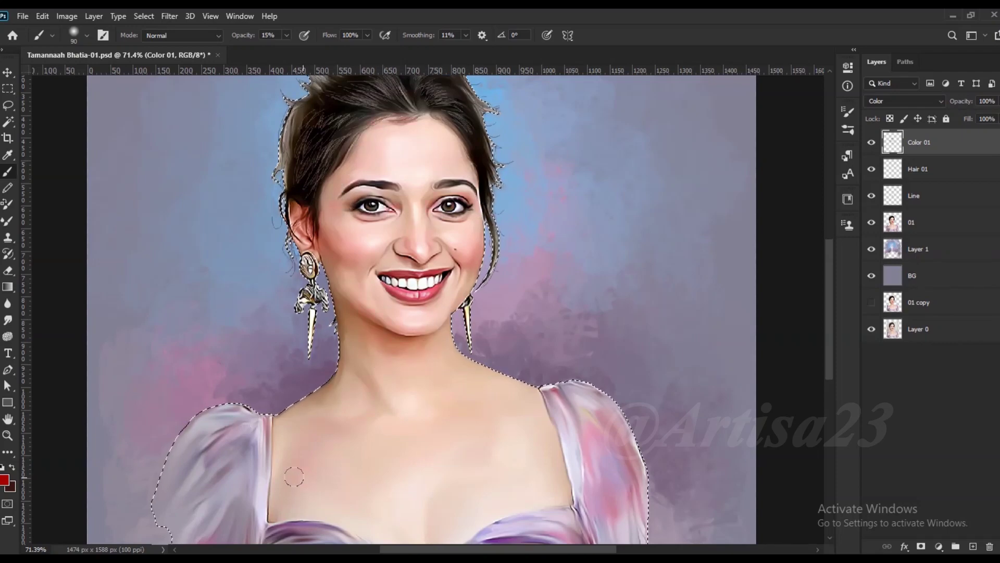
{"action": "scroll", "coordinate": [396, 477], "scroll_direction": "down", "scroll_amount": 1}
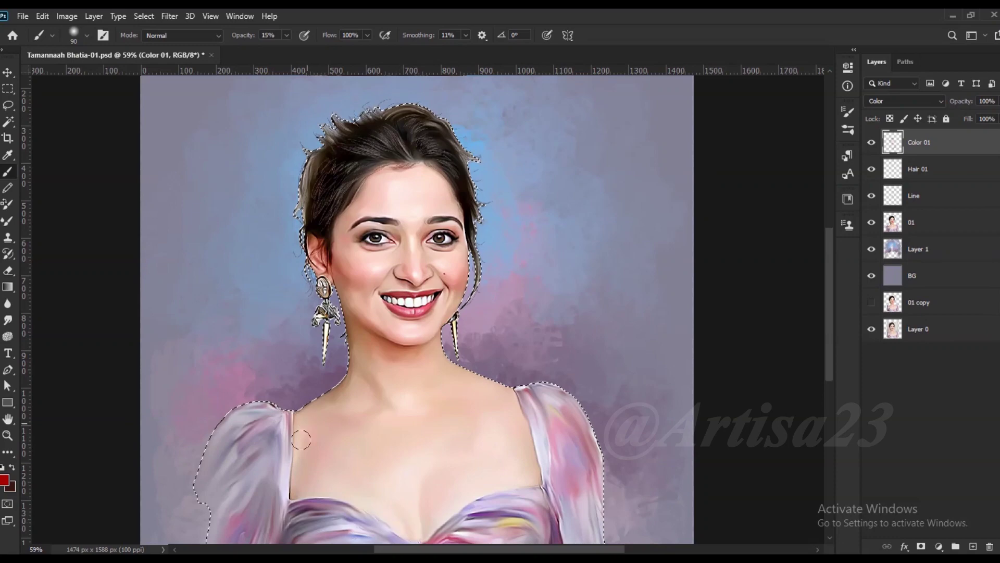
Add a new layer above Color 01 named Color 02.
{"action": "left_click", "coordinate": [973, 546]}
{"action": "double_click", "coordinate": [918, 142]}
{"action": "type", "text": "Color 02"}
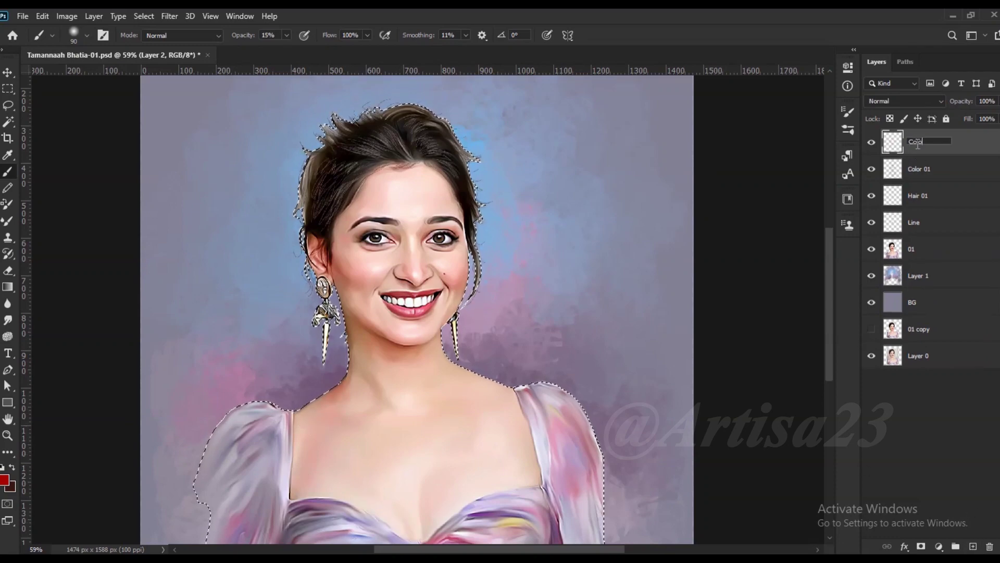
{"action": "key", "text": "Return"}
{"action": "scroll", "coordinate": [490, 265], "scroll_direction": "up", "scroll_amount": 1}
Choose a yellow foreground colour and set Color 02 to Color blend mode.
{"action": "left_click", "coordinate": [4, 479]}
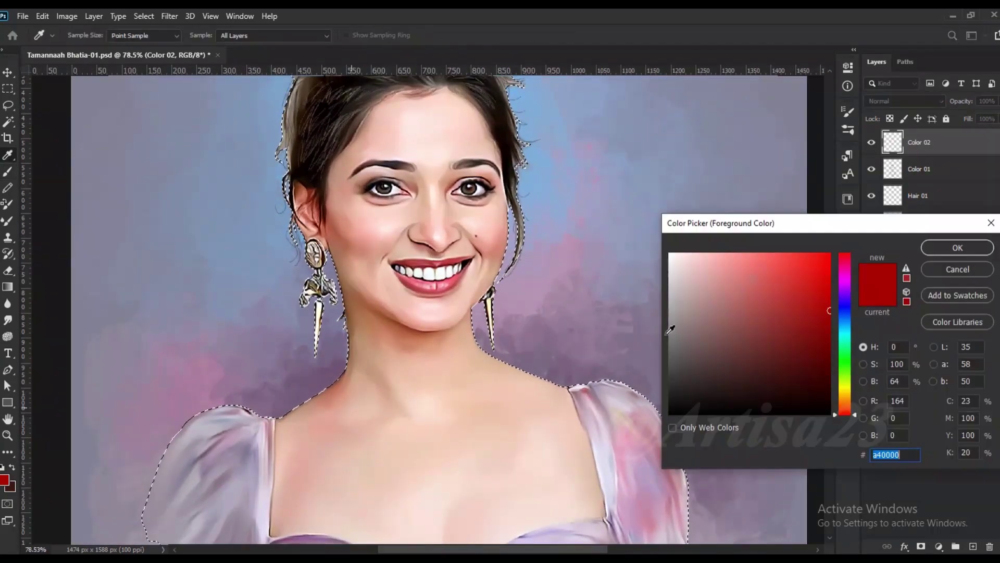
{"action": "left_click", "coordinate": [845, 392]}
{"action": "left_click", "coordinate": [957, 247]}
{"action": "left_click", "coordinate": [904, 101]}
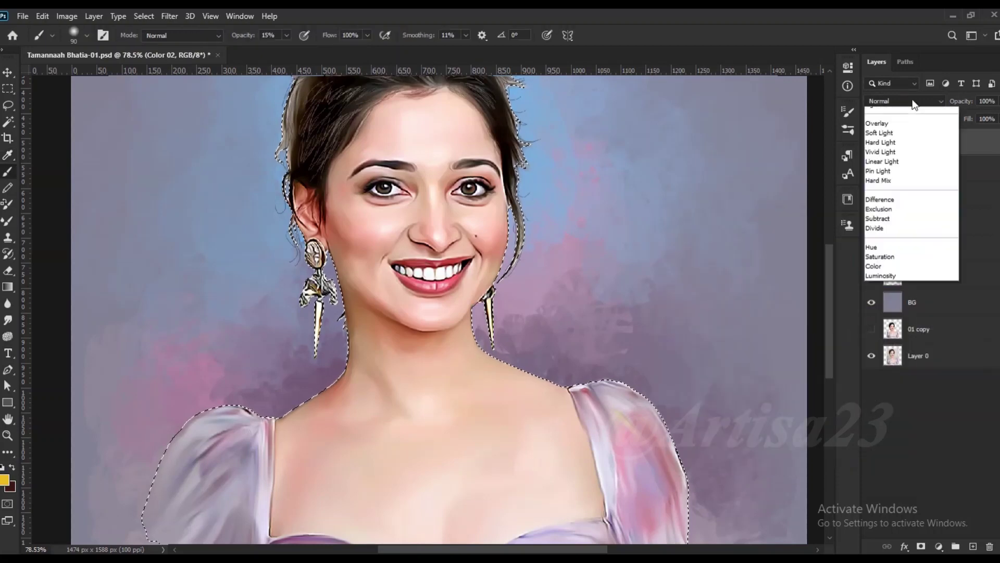
{"action": "left_click", "coordinate": [886, 399]}
Brush faint yellow tint over the neck, nose and face.
{"action": "left_click_drag", "start_coordinate": [497, 369], "coordinate": [425, 374]}
{"action": "key", "text": "bracketleft"}
{"action": "left_click_drag", "start_coordinate": [421, 194], "coordinate": [423, 221]}
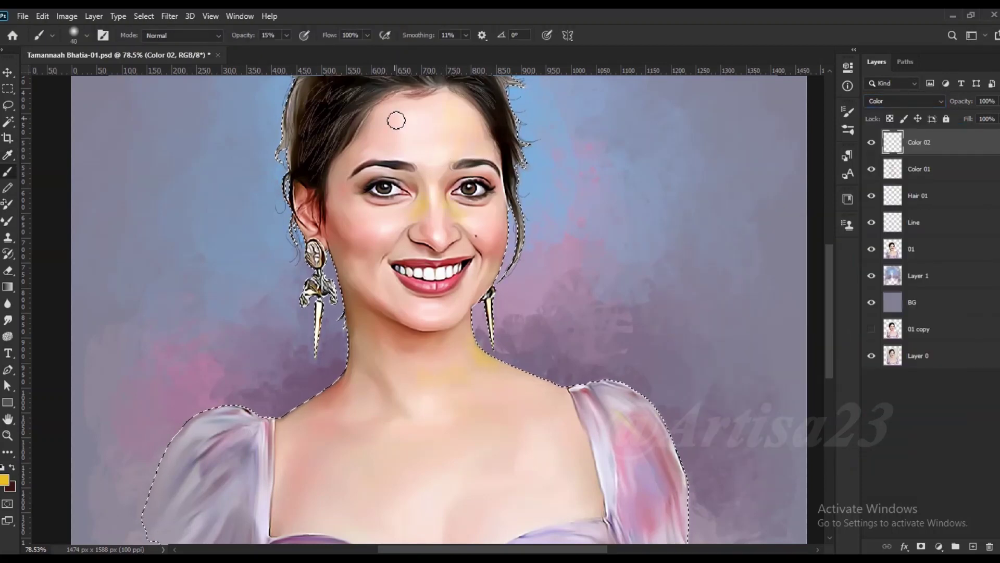
{"action": "key", "text": "bracketleft"}
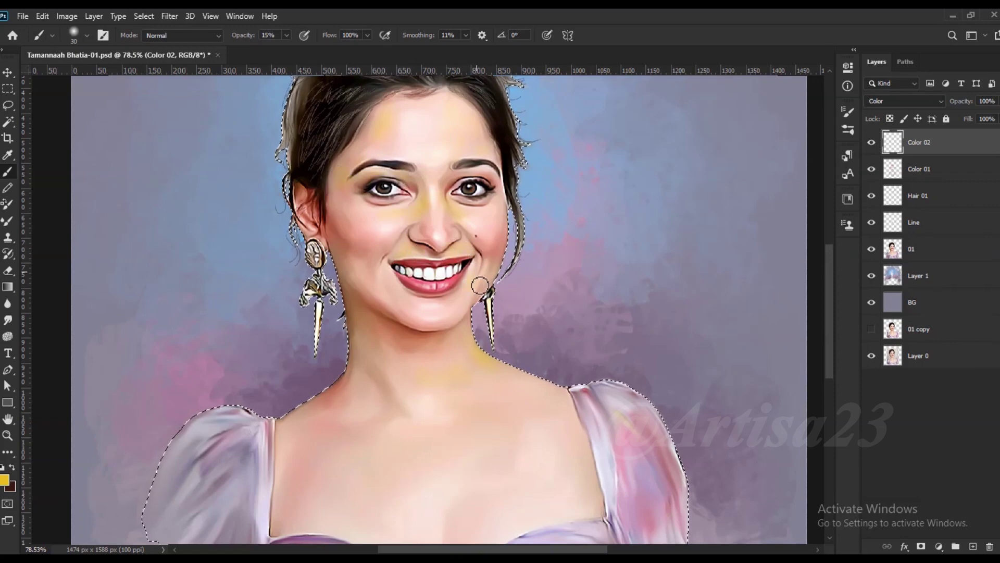
{"action": "left_click_drag", "start_coordinate": [396, 286], "coordinate": [381, 386]}
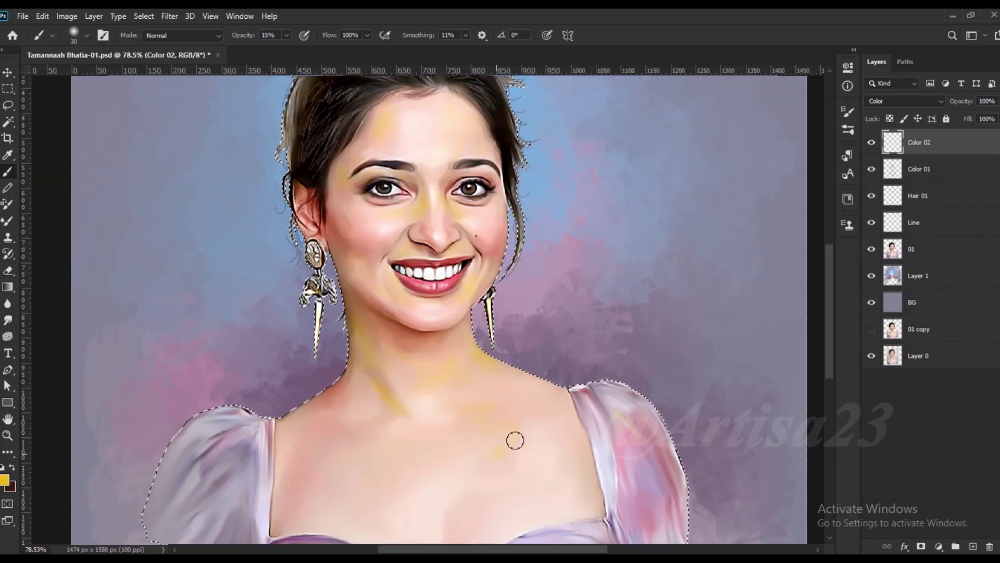
{"action": "scroll", "coordinate": [515, 443], "scroll_direction": "down", "scroll_amount": 2, "text": "alt"}
{"action": "key", "text": "bracketright"}
{"action": "key", "text": "bracketright"}
{"action": "key", "text": "bracketright"}
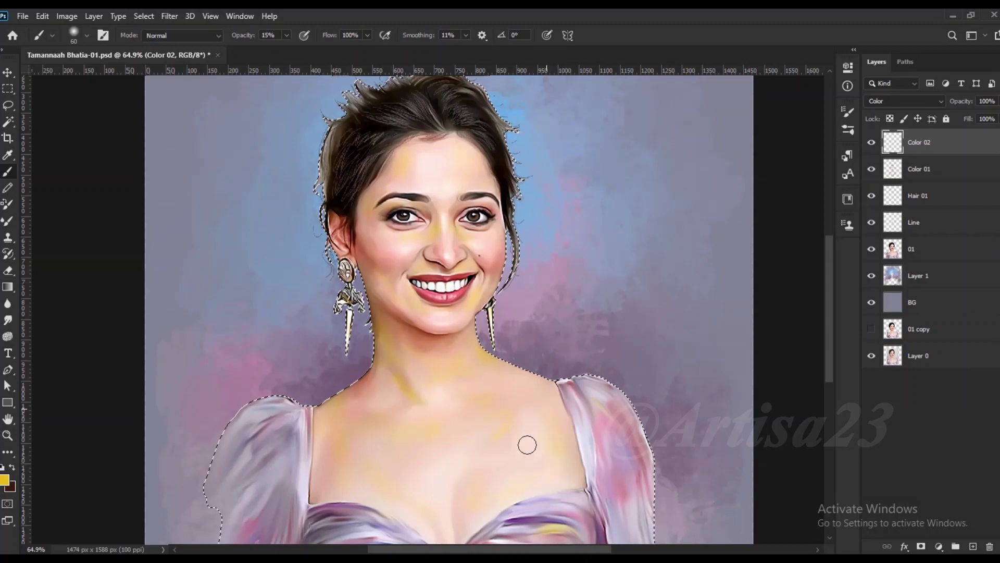
{"action": "scroll", "coordinate": [508, 311], "scroll_direction": "up", "scroll_amount": 1, "text": "alt"}
Smudge the yellow tint so it blends smoothly into the skin.
{"action": "key", "text": "r"}
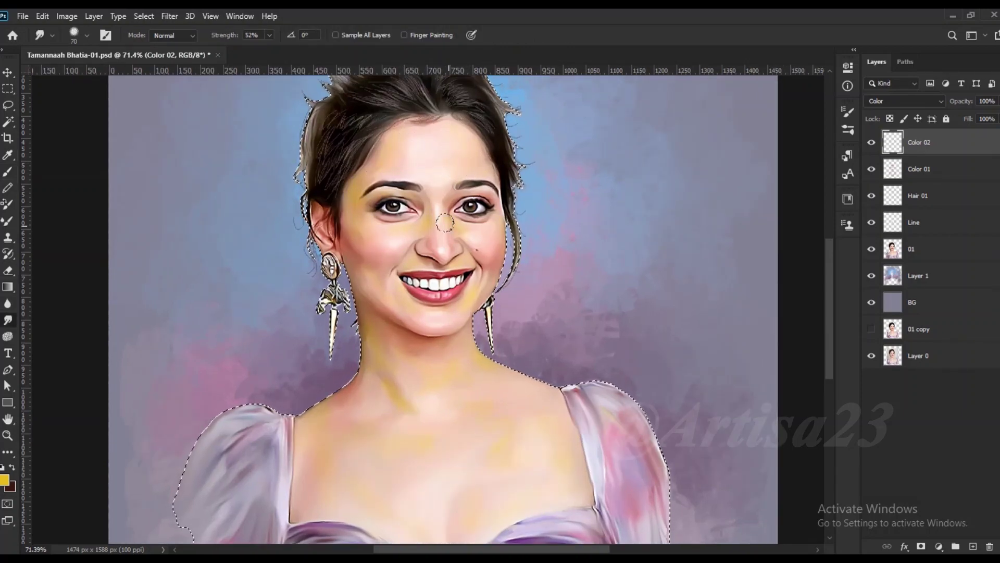
{"action": "scroll", "coordinate": [443, 223], "scroll_direction": "up", "scroll_amount": 5, "text": "alt"}
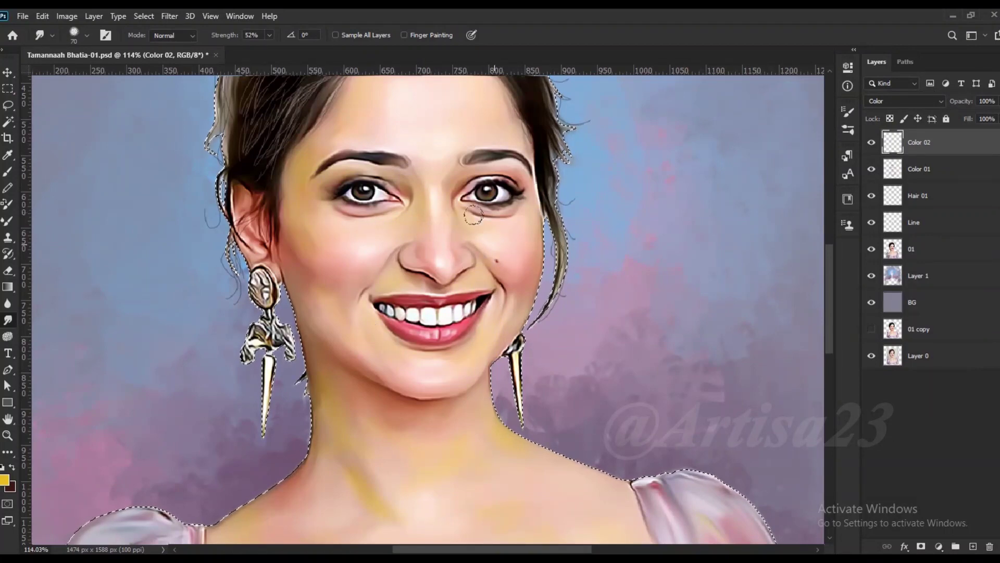
{"action": "scroll", "coordinate": [406, 327], "scroll_direction": "down", "scroll_amount": 1, "text": "alt"}
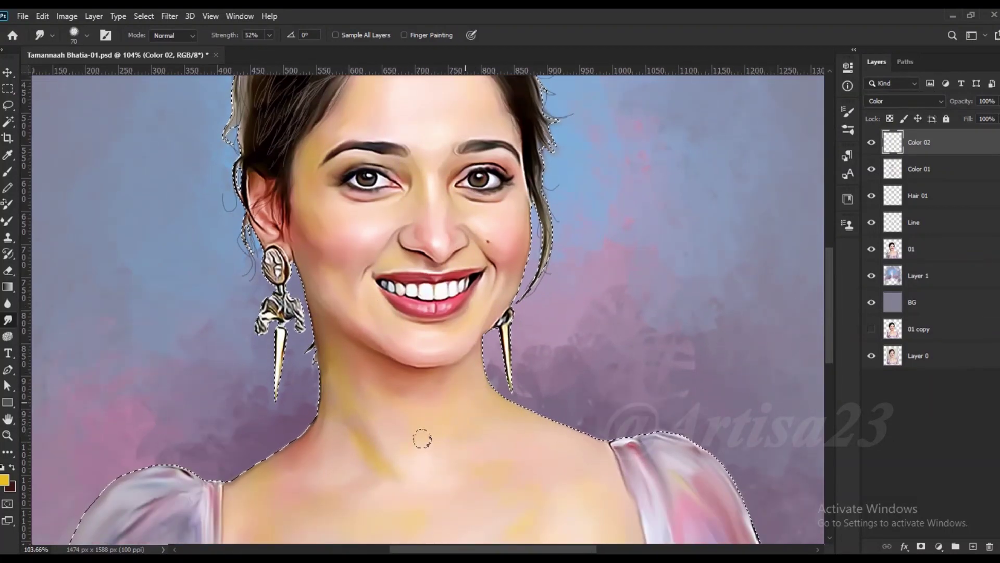
{"action": "scroll", "coordinate": [380, 428], "scroll_direction": "down", "scroll_amount": 2, "text": "alt"}
{"action": "scroll", "coordinate": [428, 272], "scroll_direction": "down", "scroll_amount": 1, "text": "alt"}
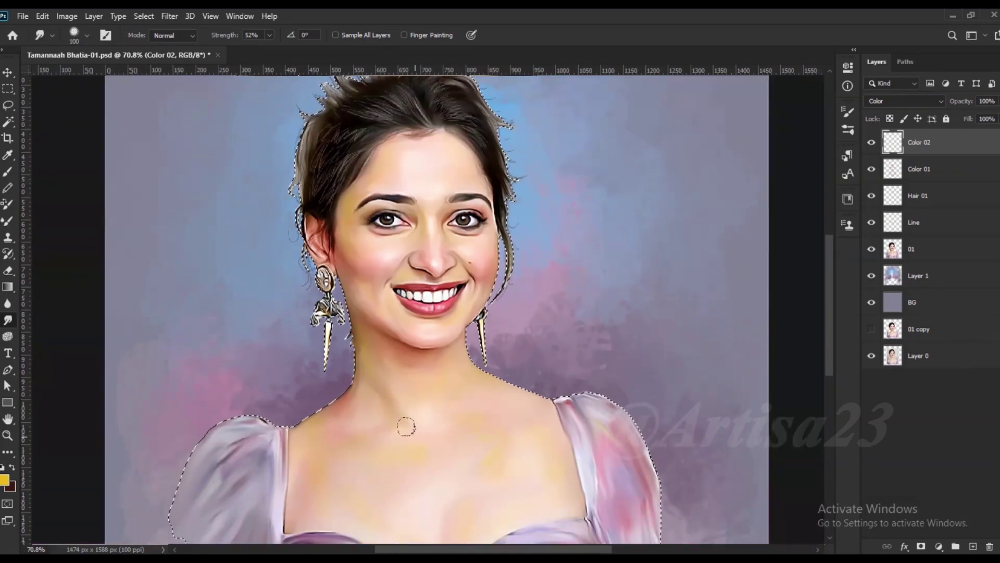
{"action": "scroll", "coordinate": [492, 379], "scroll_direction": "down", "scroll_amount": 1, "text": "alt"}
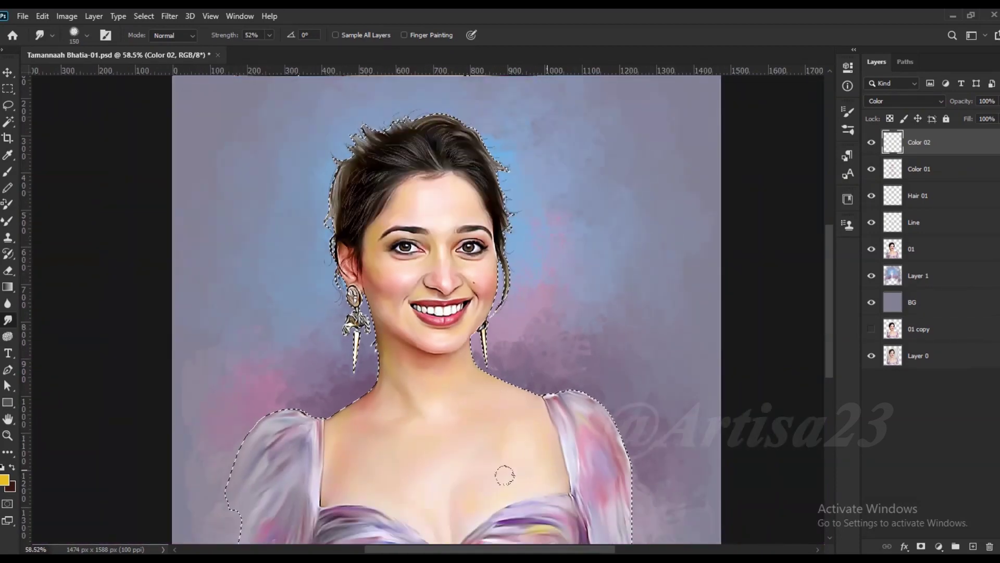
{"action": "scroll", "coordinate": [386, 359], "scroll_direction": "up", "scroll_amount": 1, "text": "alt"}
{"action": "left_click", "coordinate": [67, 16]}
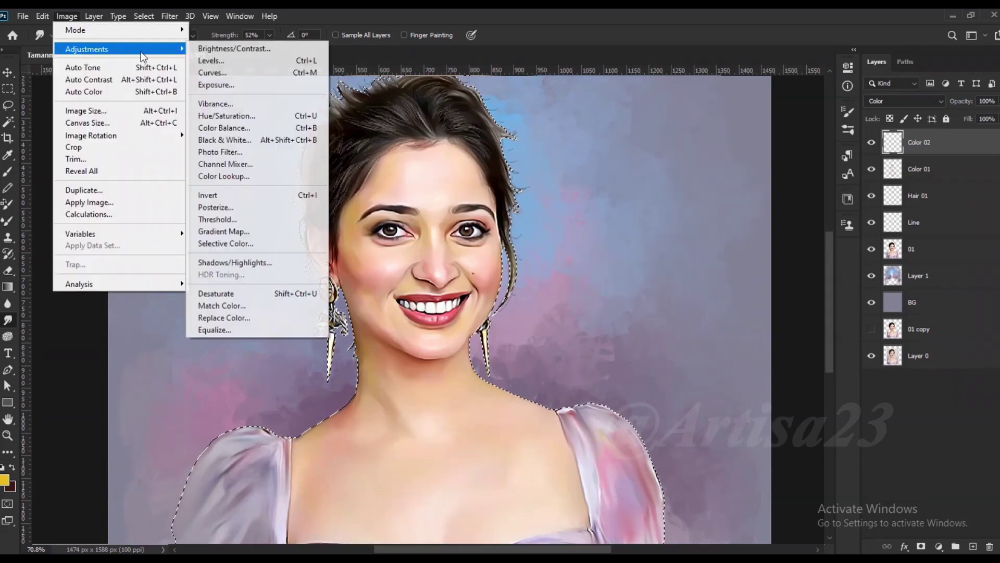
Apply Color Balance midtones of −29, 0, +51 to Color 02, then move to Color 01.
{"action": "left_click", "coordinate": [229, 132]}
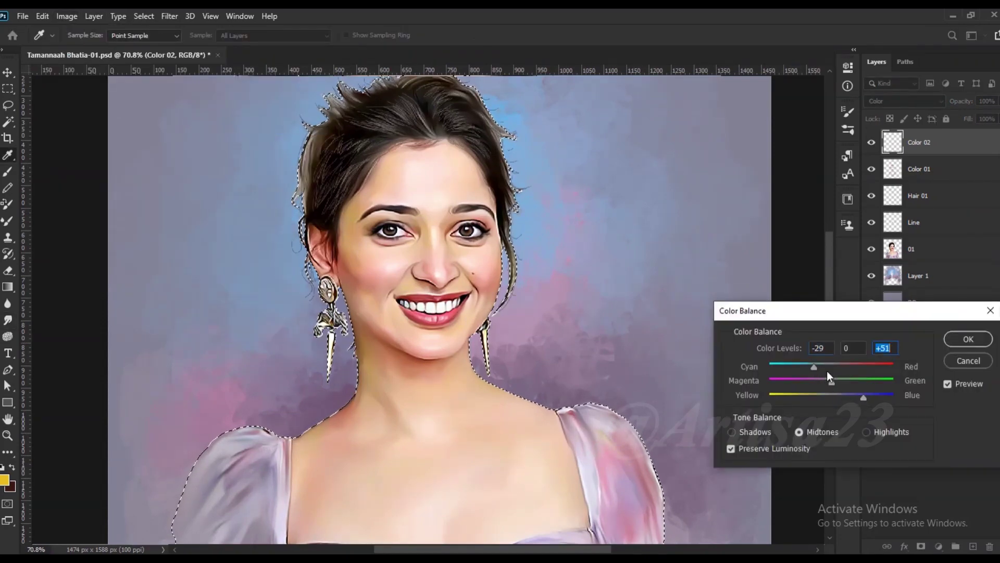
{"action": "left_click", "coordinate": [968, 339]}
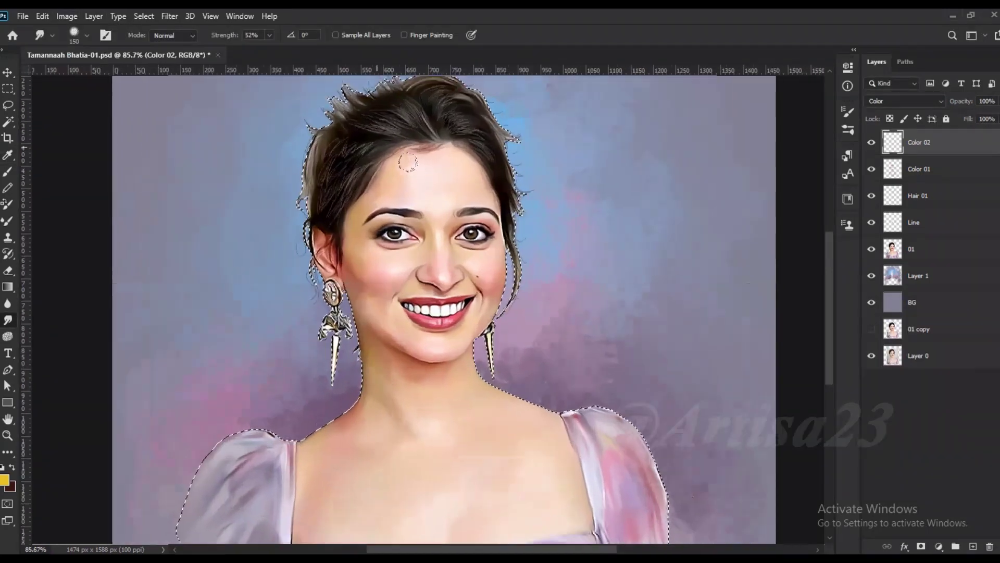
{"action": "scroll", "coordinate": [406, 164], "scroll_direction": "up", "scroll_amount": 1, "text": "alt"}
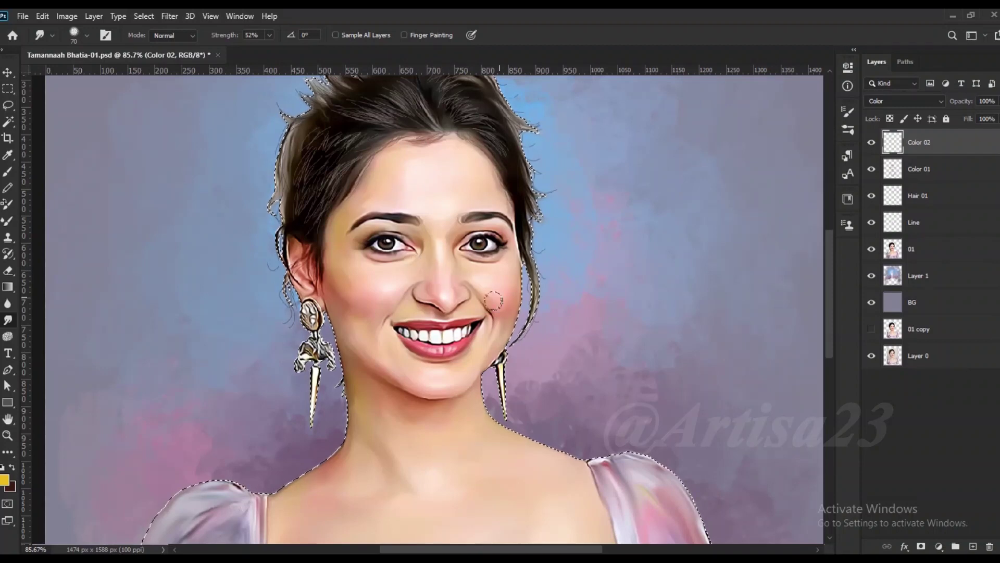
{"action": "scroll", "coordinate": [367, 222], "scroll_direction": "down", "scroll_amount": 1, "text": "alt"}
{"action": "key", "text": "alt+bracketleft"}
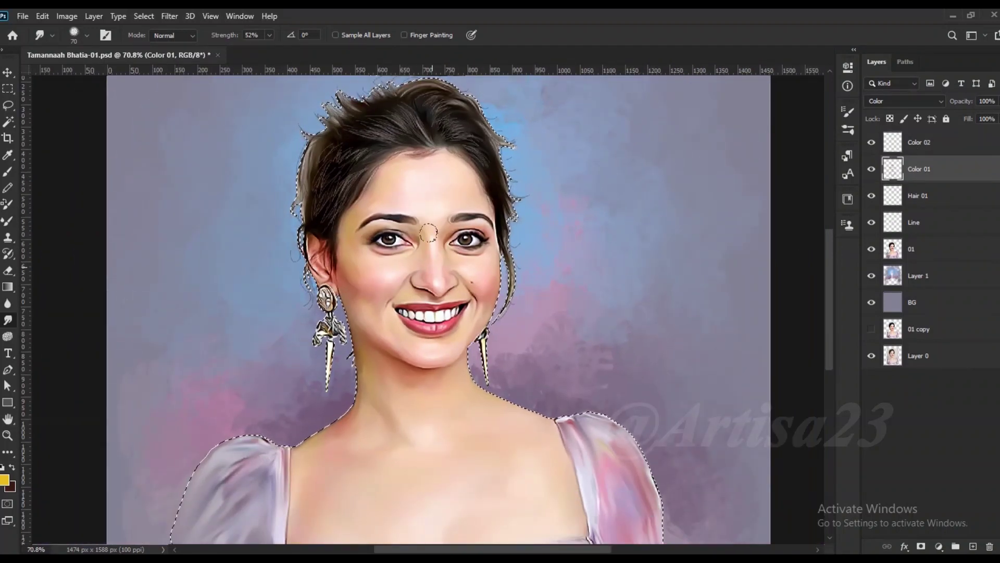
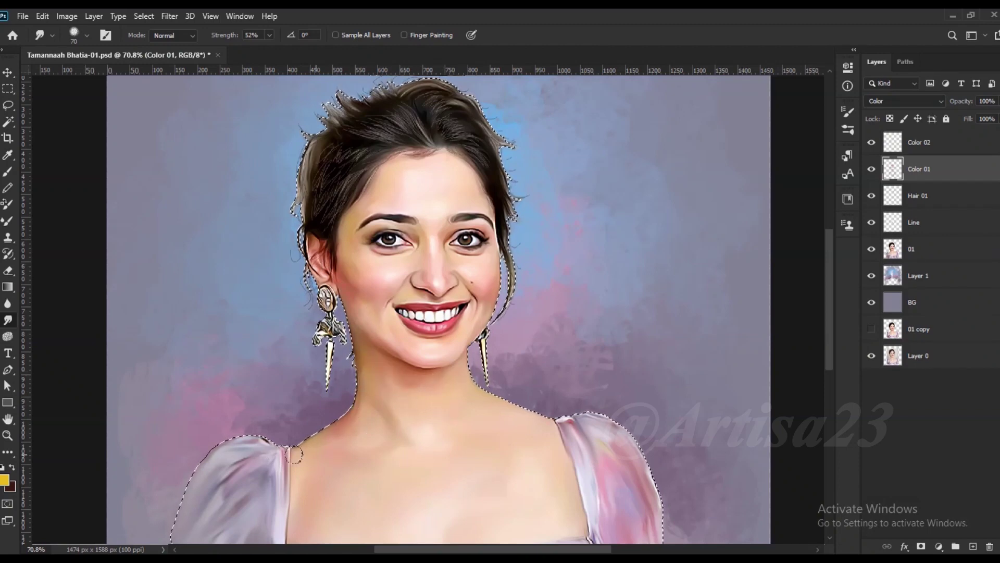
Add a new empty layer named Lips.
{"action": "scroll", "coordinate": [442, 295], "scroll_direction": "down", "scroll_amount": 2, "text": "alt"}
{"action": "scroll", "coordinate": [458, 284], "scroll_direction": "up", "scroll_amount": 3, "text": "alt"}
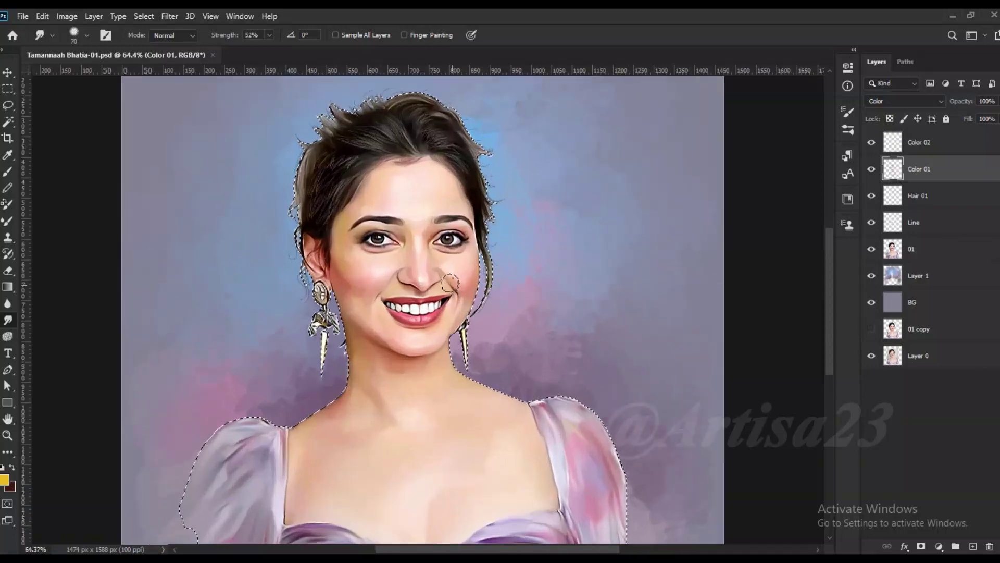
{"action": "left_click", "coordinate": [926, 151]}
{"action": "left_click", "coordinate": [973, 547]}
{"action": "double_click", "coordinate": [919, 142]}
{"action": "type", "text": "Lips"}
{"action": "key", "text": "Return"}
{"action": "scroll", "coordinate": [411, 208], "scroll_direction": "up", "scroll_amount": 3, "text": "alt"}
Switch to the Brush and set the foreground colour to a dark red.
{"action": "key", "text": "b"}
{"action": "key", "text": "F5"}
{"action": "key", "text": "F5"}
{"action": "left_click", "coordinate": [4, 479]}
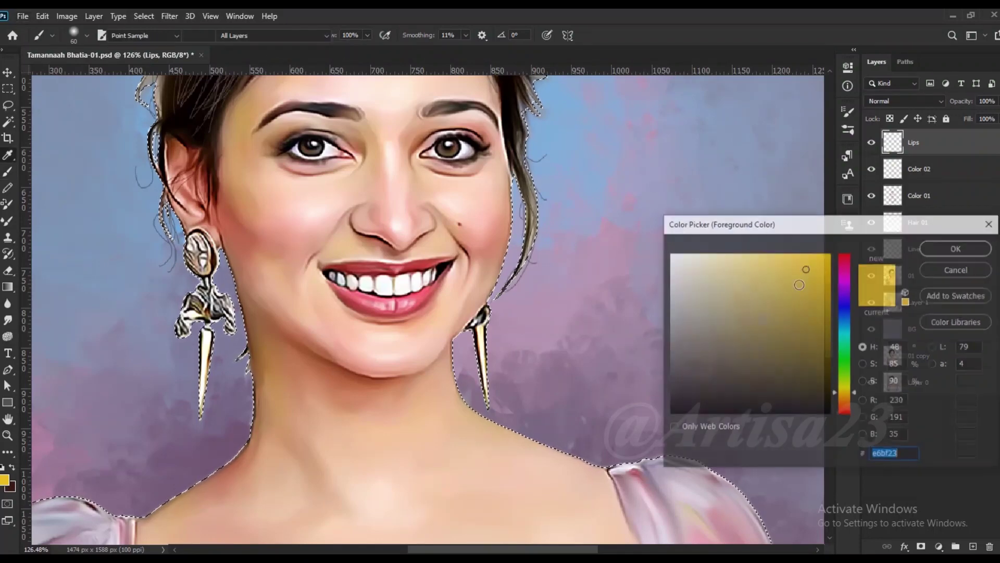
{"action": "left_click", "coordinate": [958, 248]}
{"action": "scroll", "coordinate": [468, 238], "scroll_direction": "up", "scroll_amount": 5, "text": "alt"}
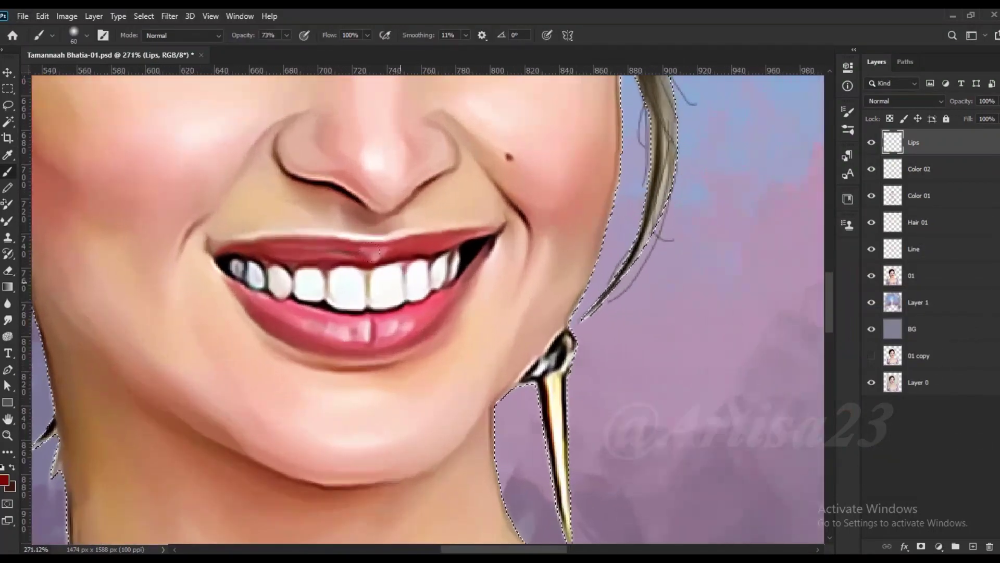
With a smaller brush, paint the upper lip and the lower lip dark red.
{"action": "key", "text": "bracketleft"}
{"action": "key", "text": "bracketleft"}
{"action": "key", "text": "bracketleft"}
{"action": "mouse_move", "coordinate": [468, 238]}
{"action": "left_mouse_down"}
{"action": "mouse_move", "coordinate": [391, 261]}
{"action": "mouse_move", "coordinate": [211, 246]}
{"action": "mouse_move", "coordinate": [440, 310]}
{"action": "left_mouse_up"}
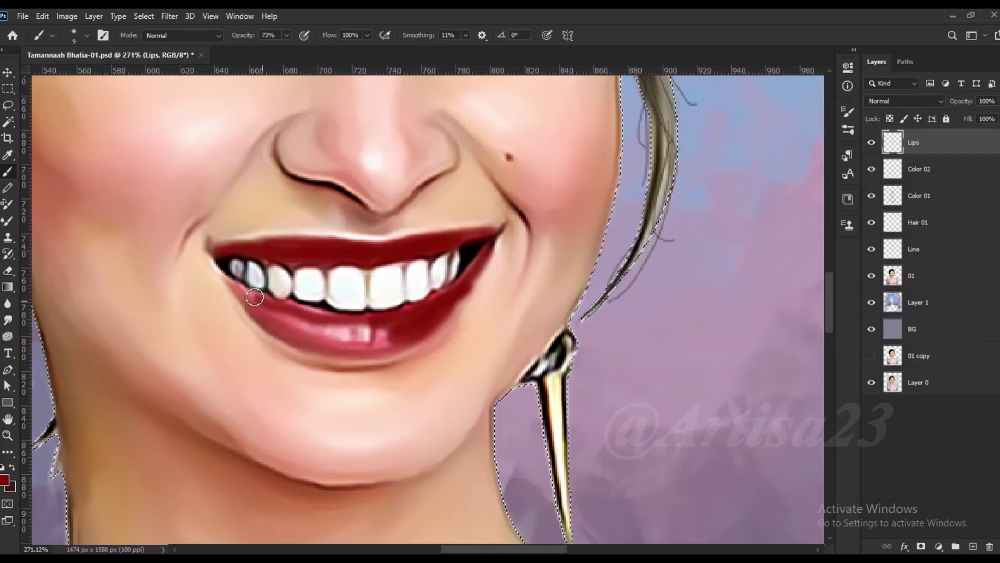
{"action": "mouse_move", "coordinate": [295, 311]}
{"action": "left_mouse_down"}
{"action": "mouse_move", "coordinate": [404, 330]}
{"action": "mouse_move", "coordinate": [360, 331]}
{"action": "left_mouse_up"}
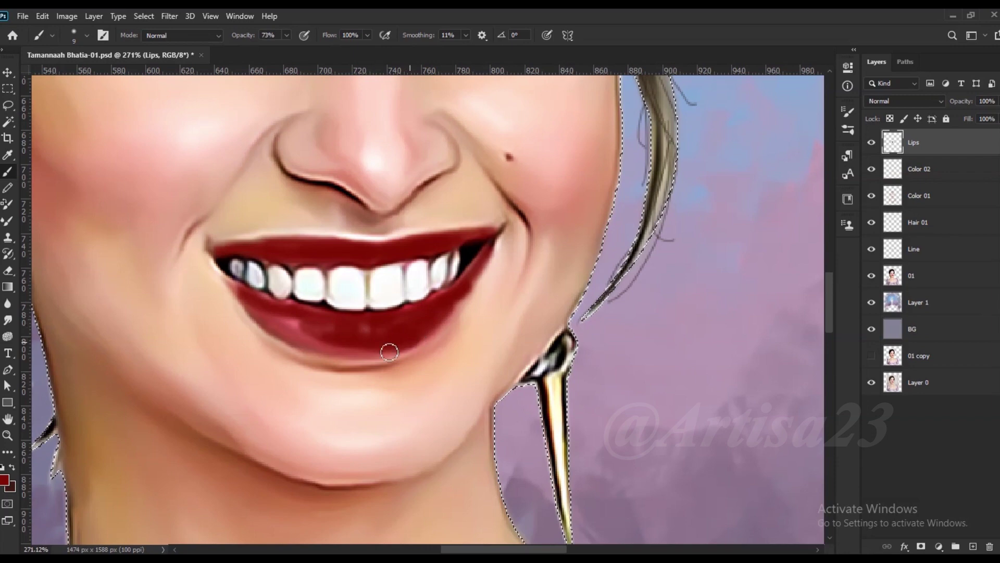
{"action": "left_click_drag", "start_coordinate": [291, 309], "coordinate": [274, 328]}
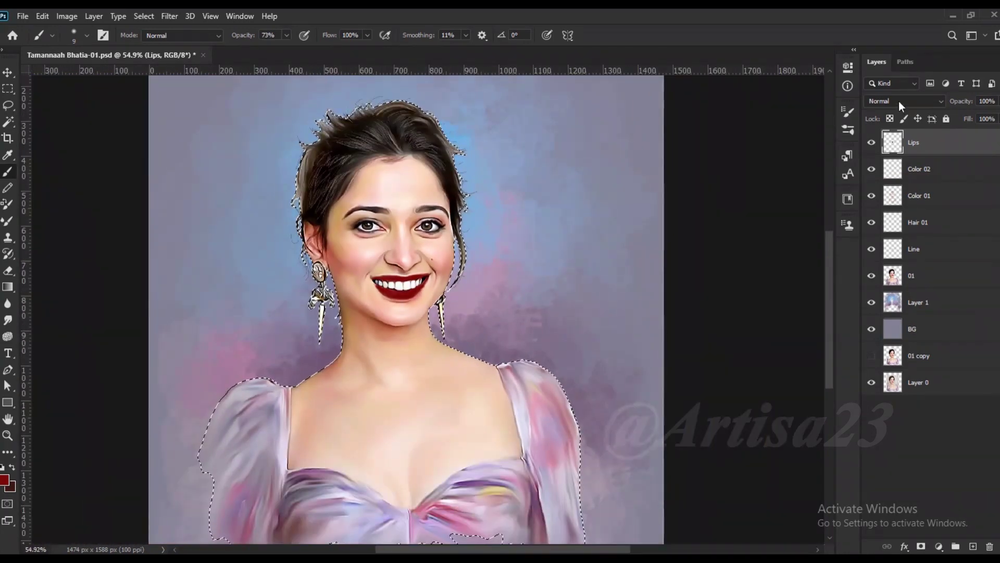
{"action": "left_click", "coordinate": [904, 100]}
Set the Lips layer to Soft Light and shift its hue toward magenta with Hue/Saturation.
{"action": "left_click", "coordinate": [886, 264]}
{"action": "left_click", "coordinate": [67, 17]}
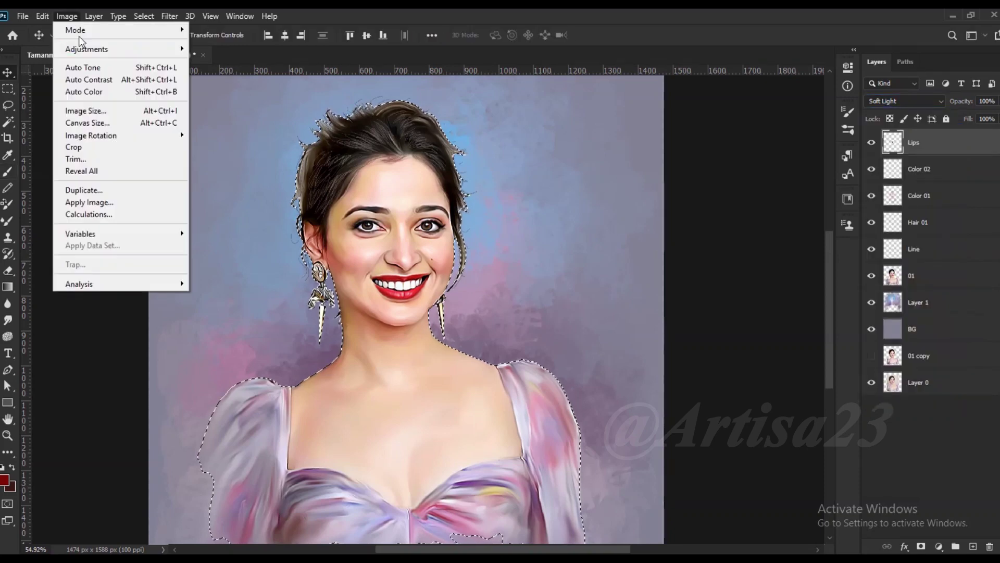
{"action": "key", "text": "ctrl+u"}
{"action": "left_click_drag", "start_coordinate": [825, 405], "coordinate": [805, 411]}
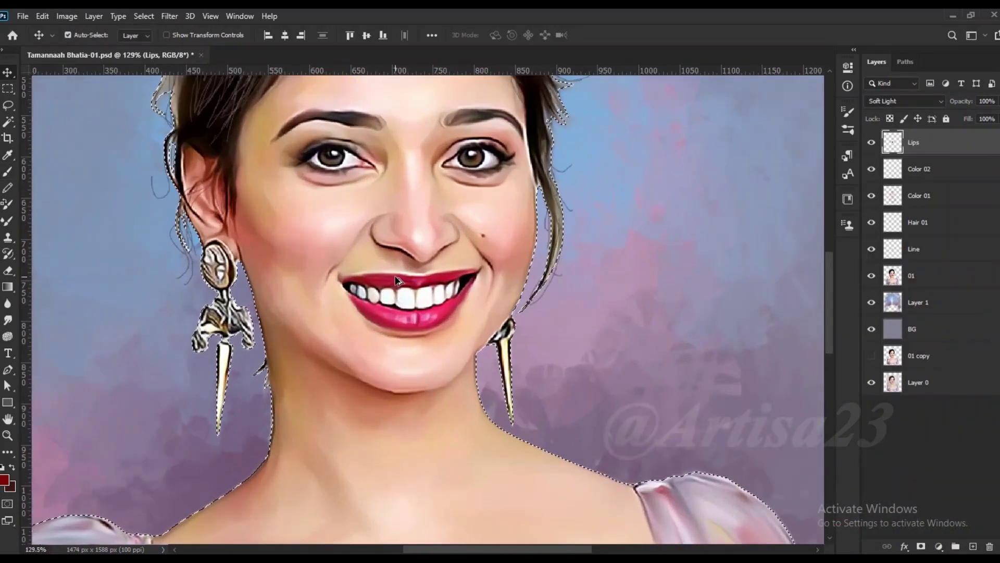
{"action": "left_click", "coordinate": [67, 17]}
{"action": "left_click", "coordinate": [230, 115]}
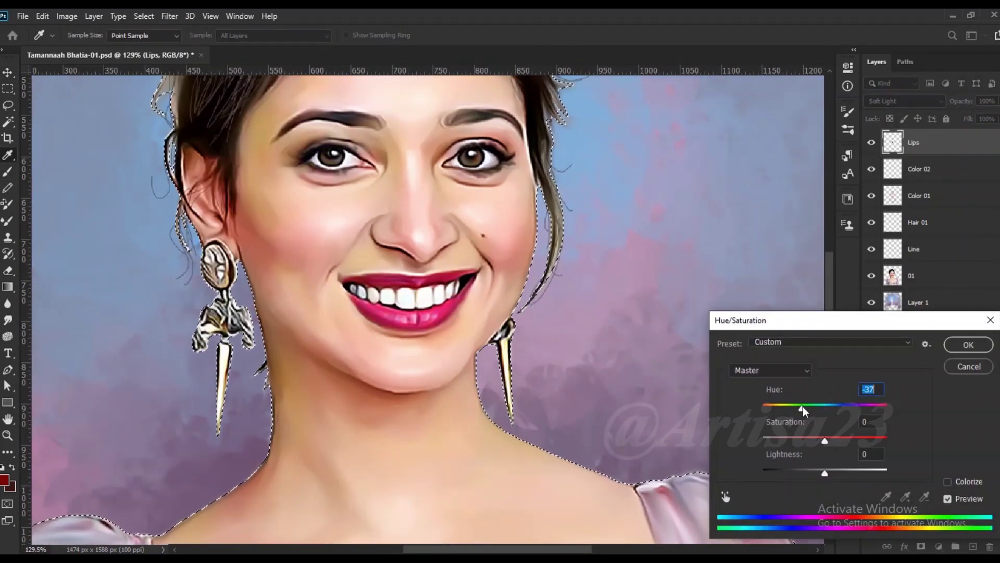
{"action": "left_click", "coordinate": [968, 344]}
Lower the Lips layer to 73% opacity and 79% fill, then deselect.
{"action": "key", "text": "7"}
{"action": "key", "text": "3"}
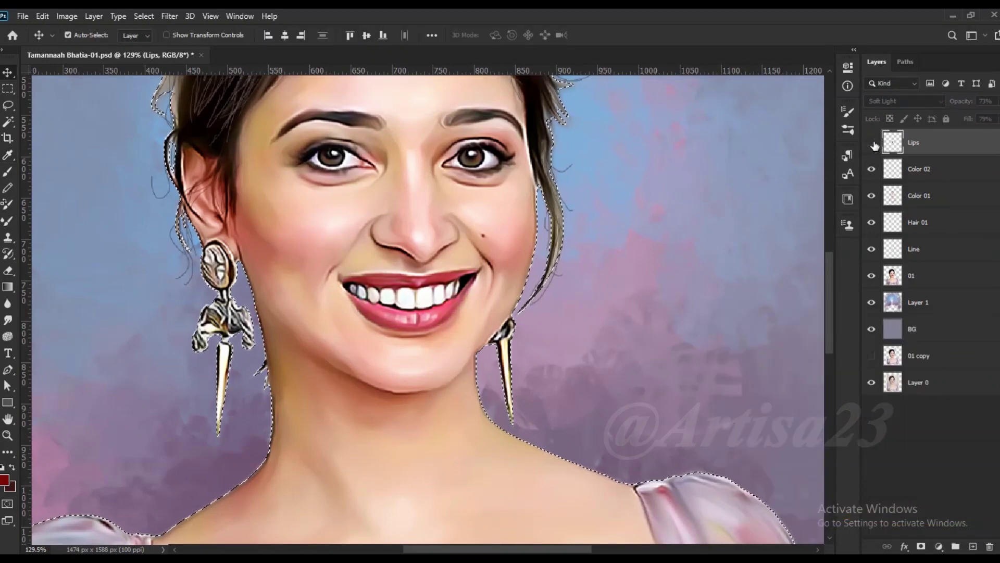
{"action": "key", "text": "ctrl+0"}
{"action": "key", "text": "ctrl+d"}
{"action": "key", "text": "ctrl+minus"}
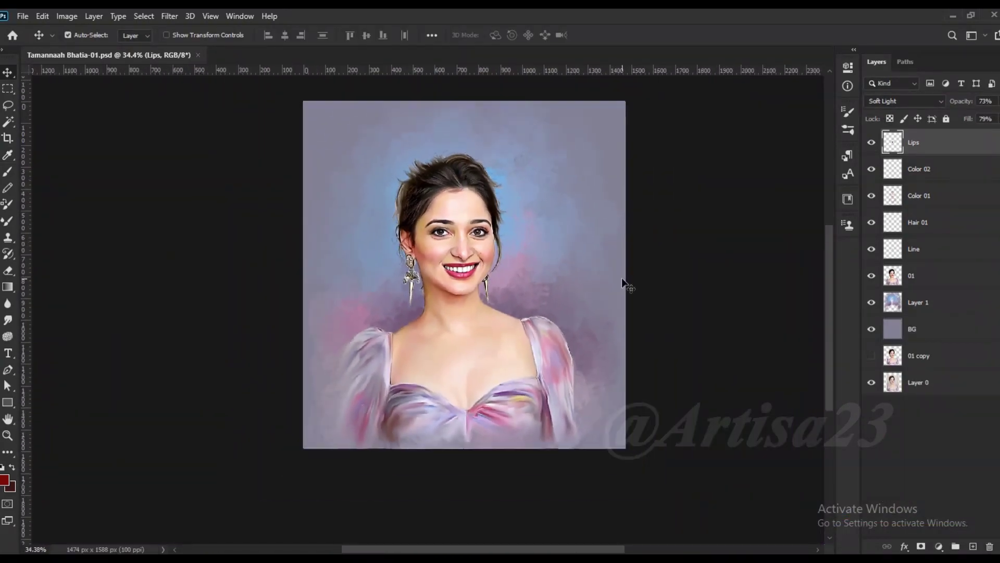
Save the painting as a copy, replacing the existing copy file.
{"action": "left_click", "coordinate": [30, 16]}
{"action": "left_click", "coordinate": [153, 167]}
{"action": "left_click", "coordinate": [214, 115]}
{"action": "left_click", "coordinate": [357, 375]}
{"action": "left_click", "coordinate": [536, 291]}
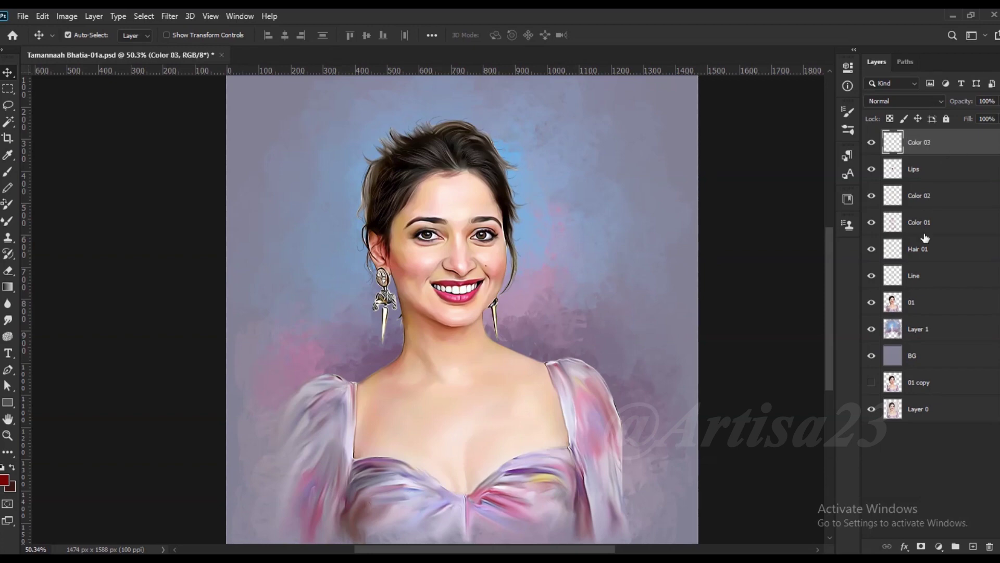
Choose a light blue paint colour and lower the brush opacity to 26%.
{"action": "scroll", "coordinate": [558, 283], "scroll_direction": "up", "scroll_amount": 2}
{"action": "key", "text": "b"}
{"action": "left_click", "coordinate": [4, 479]}
{"action": "left_click", "coordinate": [839, 314]}
{"action": "left_click", "coordinate": [750, 297]}
{"action": "left_click", "coordinate": [958, 247]}
{"action": "left_click", "coordinate": [287, 35]}
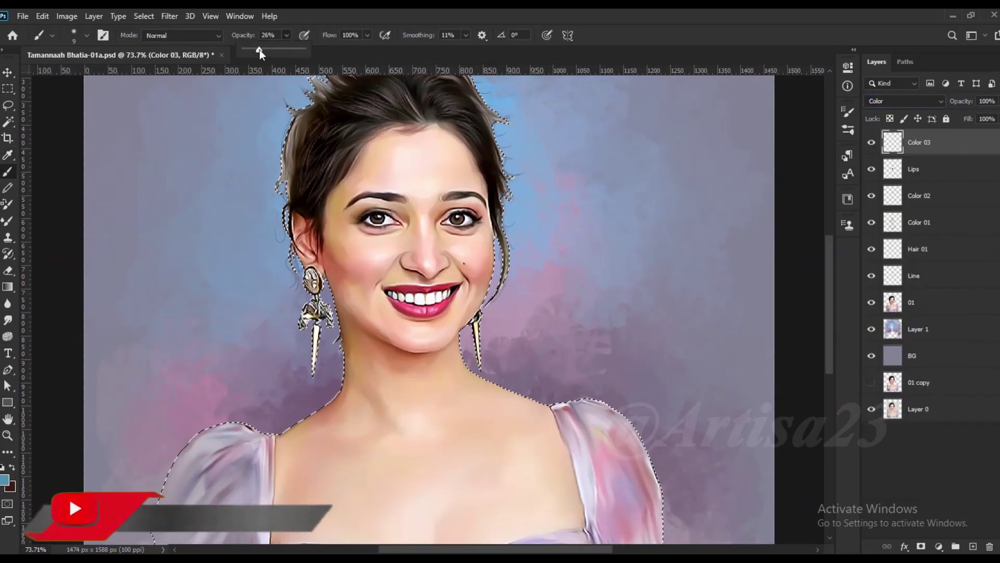
{"action": "left_click_drag", "start_coordinate": [259, 49], "coordinate": [253, 49]}
Paint faint blue along the jawline, chin, neck and upper chest.
{"action": "key", "text": "v"}
{"action": "scroll", "coordinate": [396, 164], "scroll_direction": "up", "scroll_amount": 2}
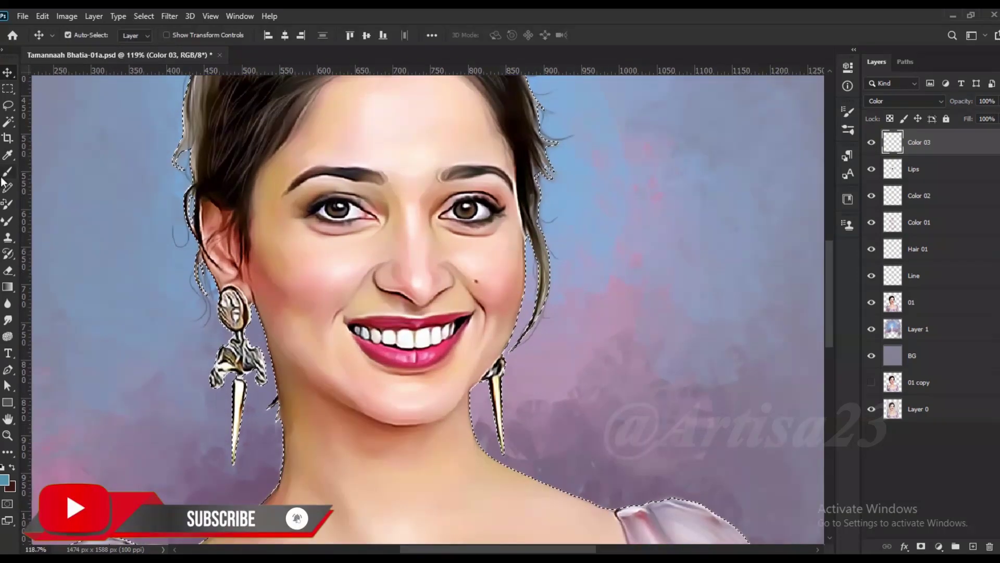
{"action": "key", "text": "b"}
{"action": "scroll", "coordinate": [382, 206], "scroll_direction": "down", "scroll_amount": 2}
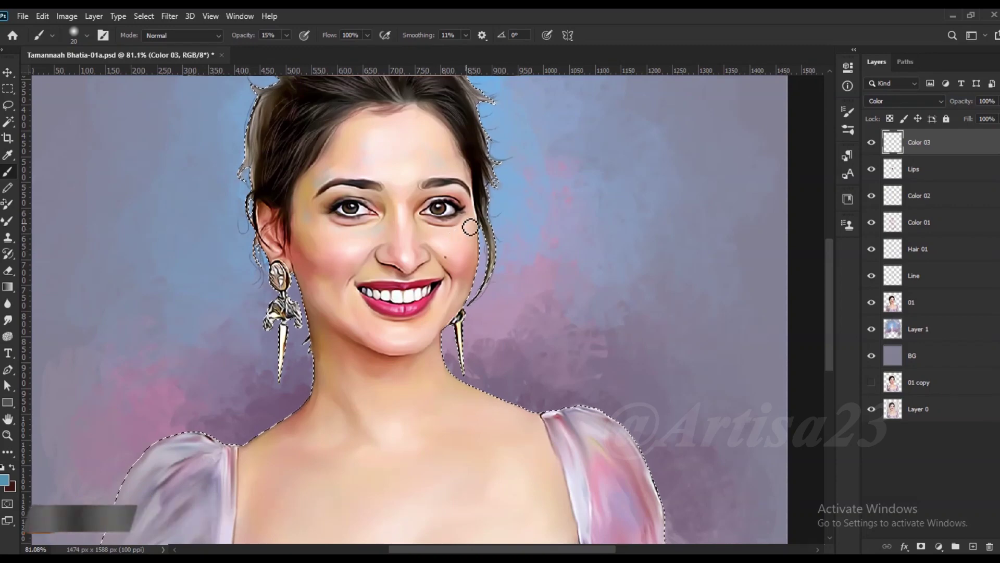
{"action": "left_click_drag", "start_coordinate": [318, 307], "coordinate": [435, 330]}
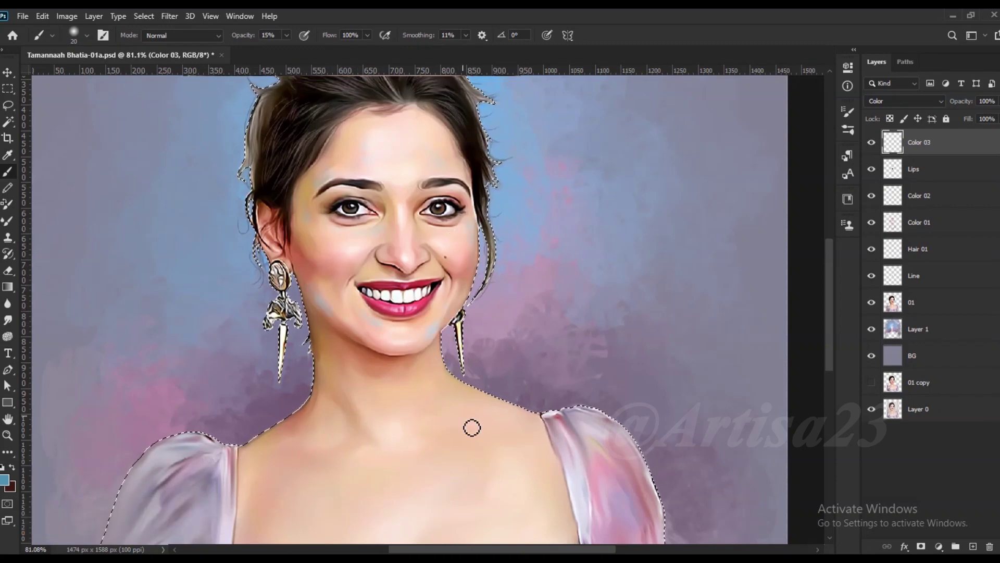
{"action": "scroll", "coordinate": [472, 428], "scroll_direction": "down", "scroll_amount": 1}
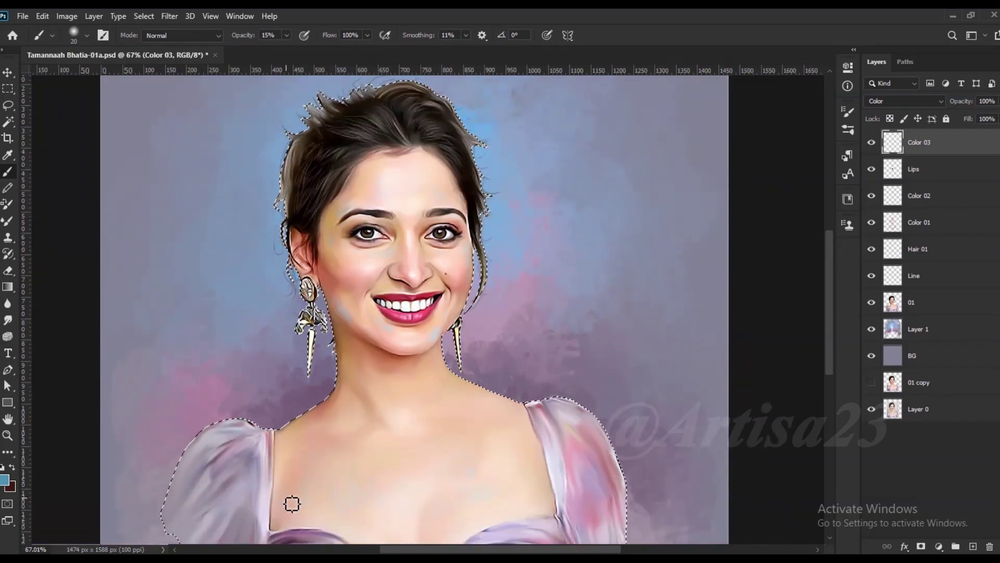
{"action": "mouse_move", "coordinate": [399, 444]}
{"action": "left_mouse_down"}
{"action": "mouse_move", "coordinate": [371, 390]}
{"action": "mouse_move", "coordinate": [406, 390]}
{"action": "left_mouse_up"}
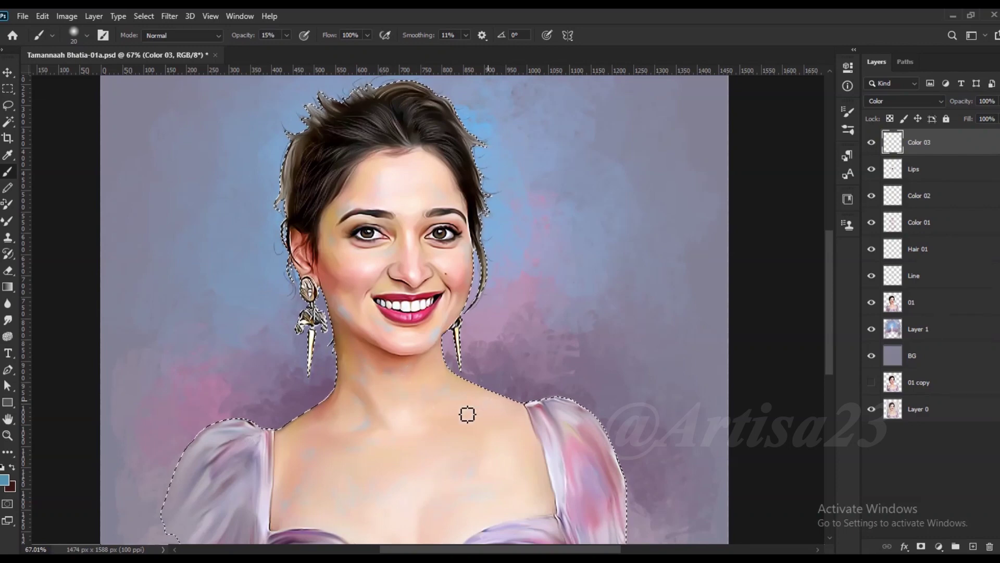
{"action": "scroll", "coordinate": [438, 303], "scroll_direction": "up", "scroll_amount": 1}
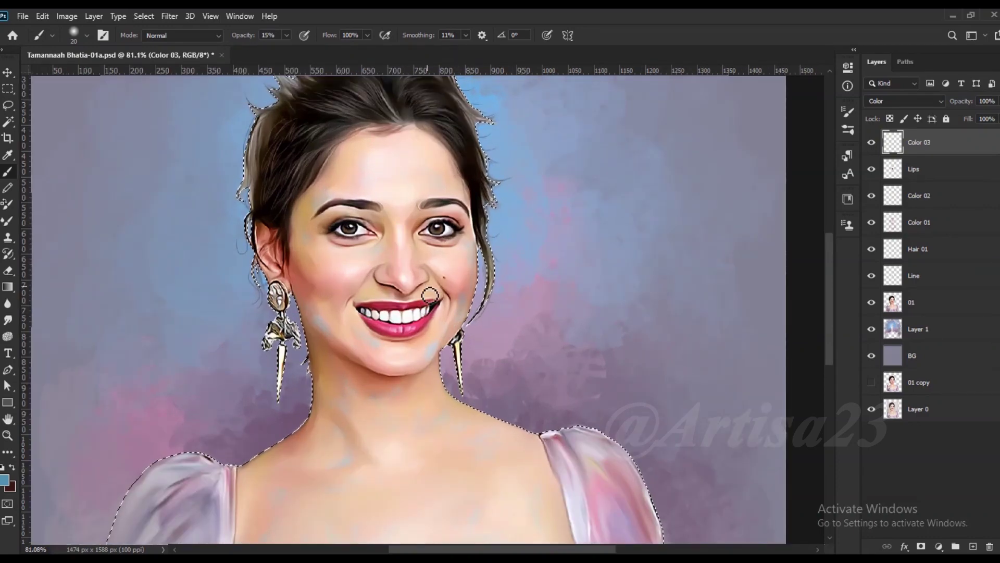
{"action": "scroll", "coordinate": [401, 120], "scroll_direction": "down", "scroll_amount": 1}
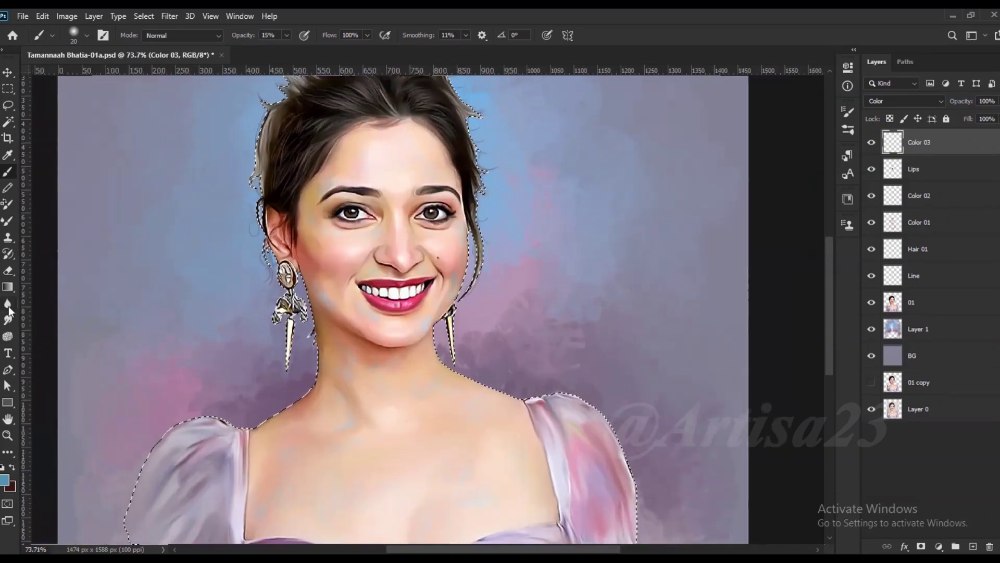
Smudge the blue into the skin with a 100 px smudge brush, then add a new layer.
{"action": "left_click", "coordinate": [7, 318]}
{"action": "scroll", "coordinate": [359, 86], "scroll_direction": "up", "scroll_amount": 1}
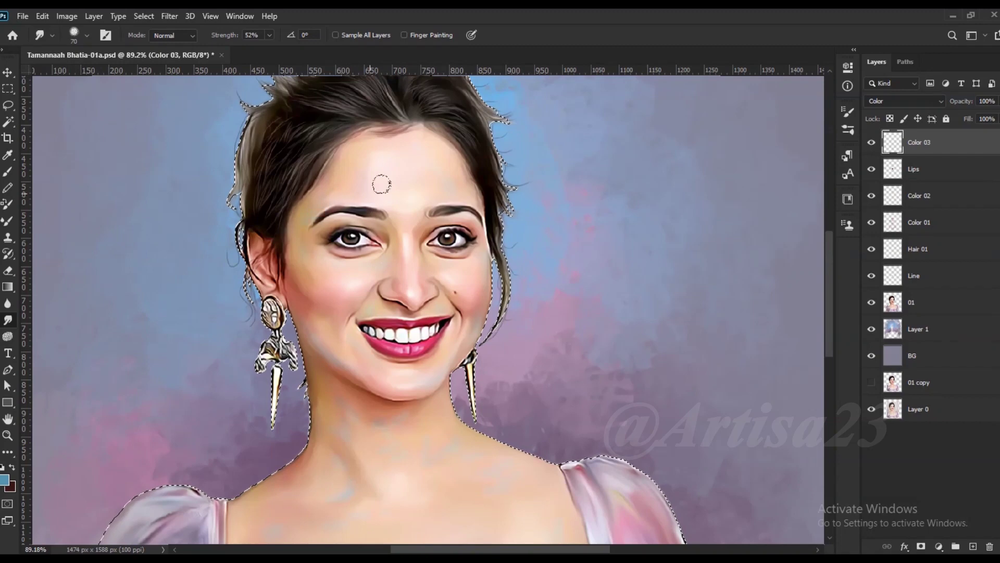
{"action": "scroll", "coordinate": [432, 167], "scroll_direction": "down", "scroll_amount": 1}
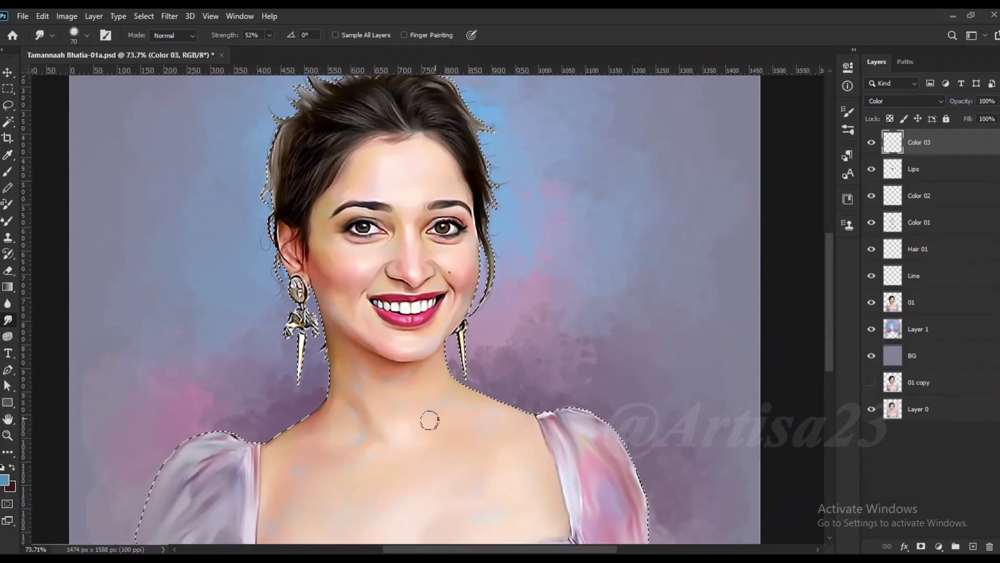
{"action": "scroll", "coordinate": [469, 416], "scroll_direction": "down", "scroll_amount": 1}
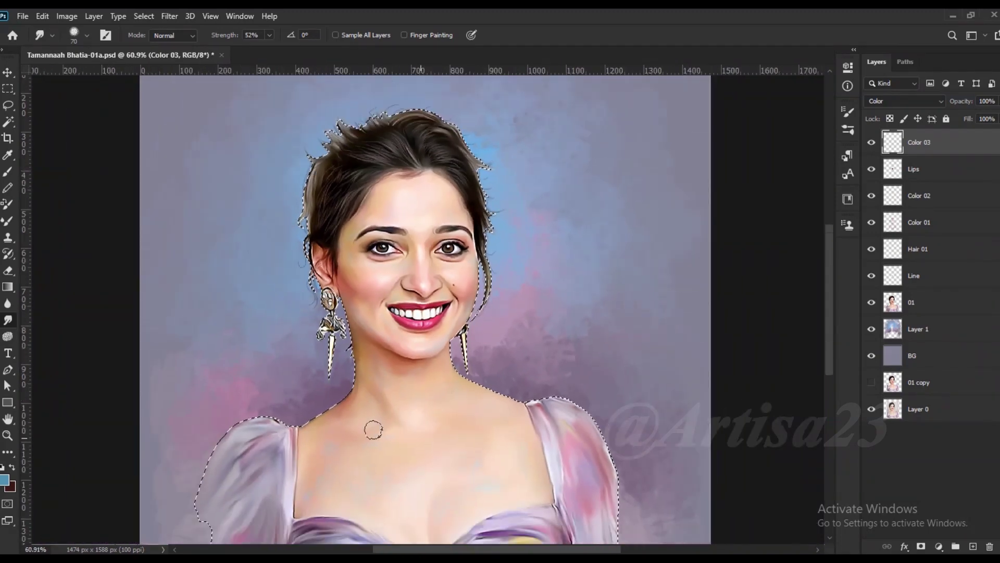
{"action": "key", "text": "bracketright"}
{"action": "key", "text": "bracketright"}
{"action": "key", "text": "bracketright"}
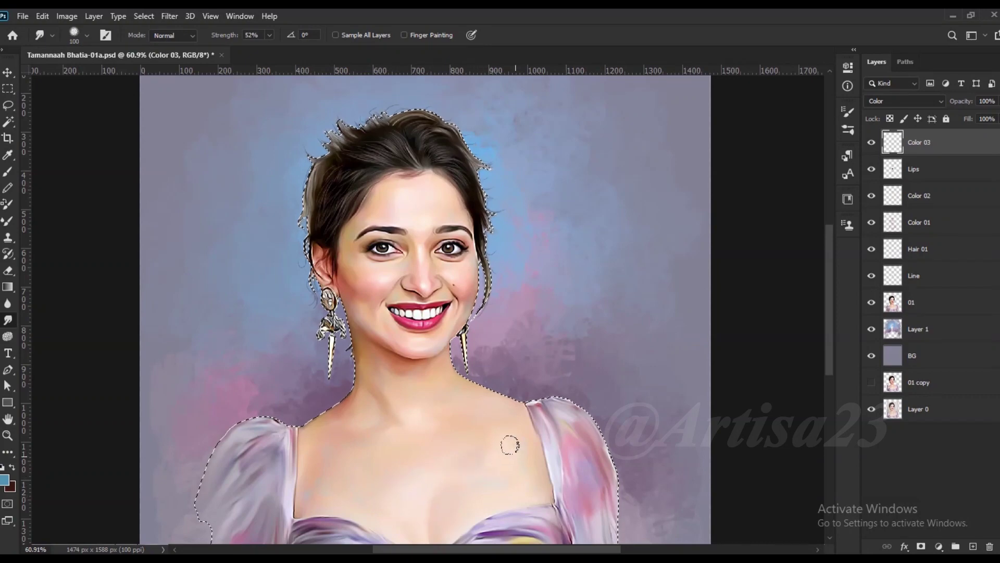
{"action": "scroll", "coordinate": [365, 417], "scroll_direction": "down", "scroll_amount": 1}
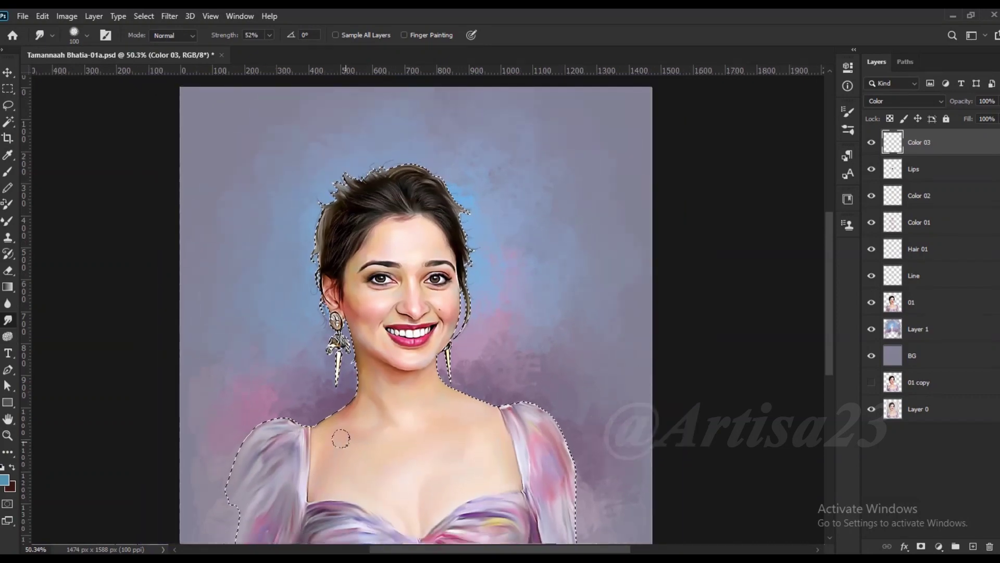
{"action": "scroll", "coordinate": [474, 480], "scroll_direction": "up", "scroll_amount": 2}
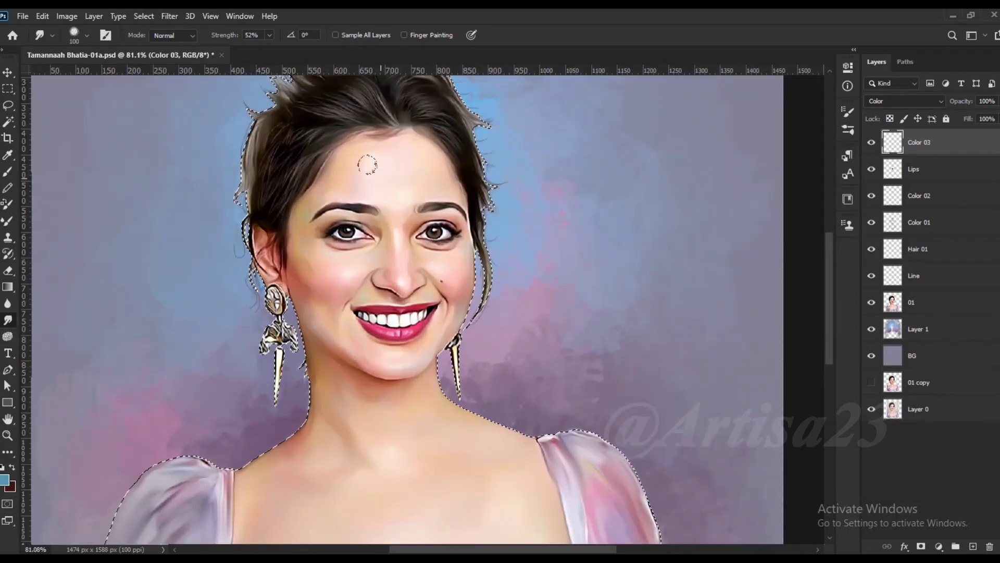
{"action": "scroll", "coordinate": [439, 204], "scroll_direction": "up", "scroll_amount": 2}
{"action": "key", "text": "ctrl+shift+alt+n"}
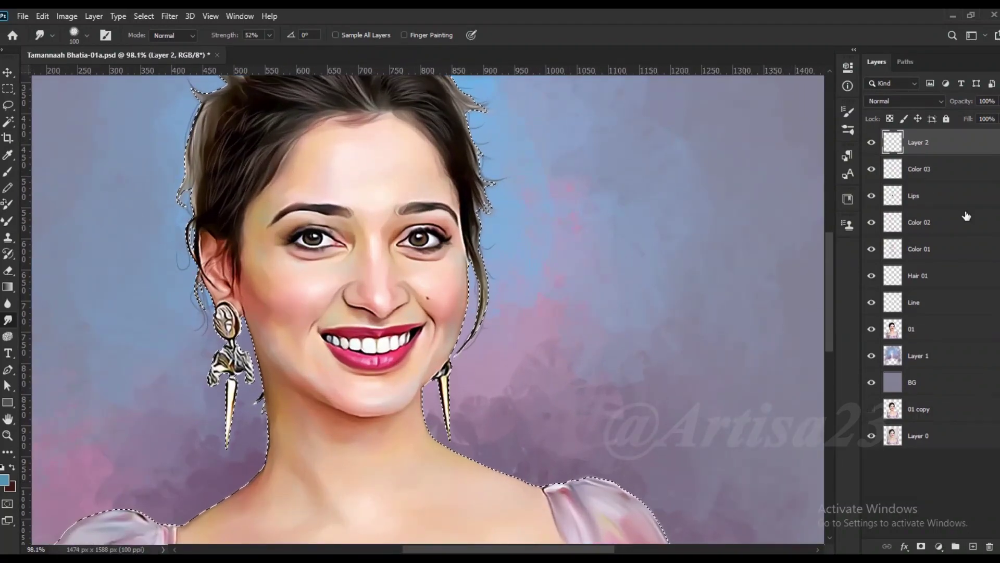
Name the new layer Furr 01 and return to the Brush tool.
{"action": "type", "text": "Furr 01"}
{"action": "key", "text": "Return"}
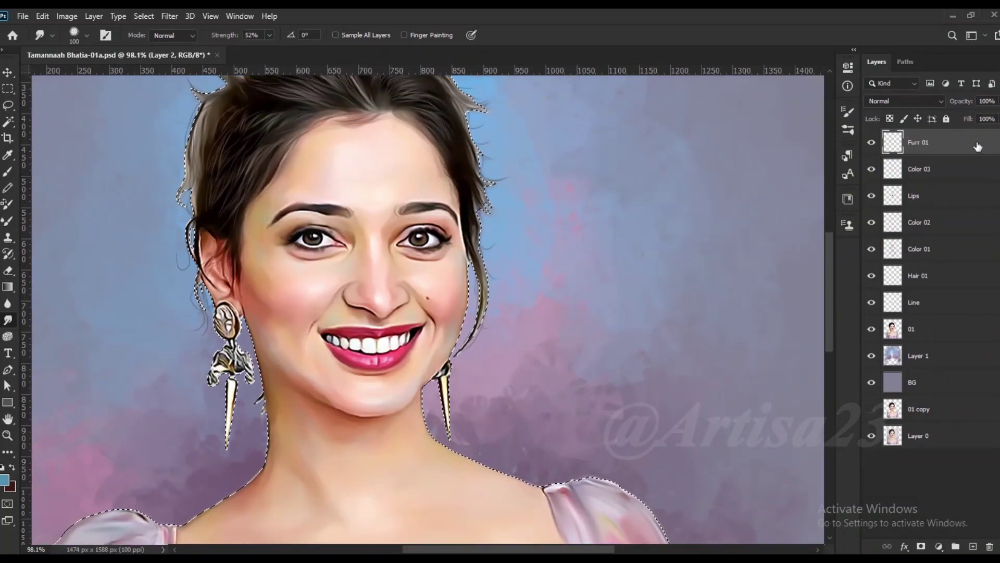
{"action": "scroll", "coordinate": [446, 224], "scroll_direction": "up", "scroll_amount": 2}
{"action": "key", "text": "b"}
{"action": "left_click", "coordinate": [103, 35]}
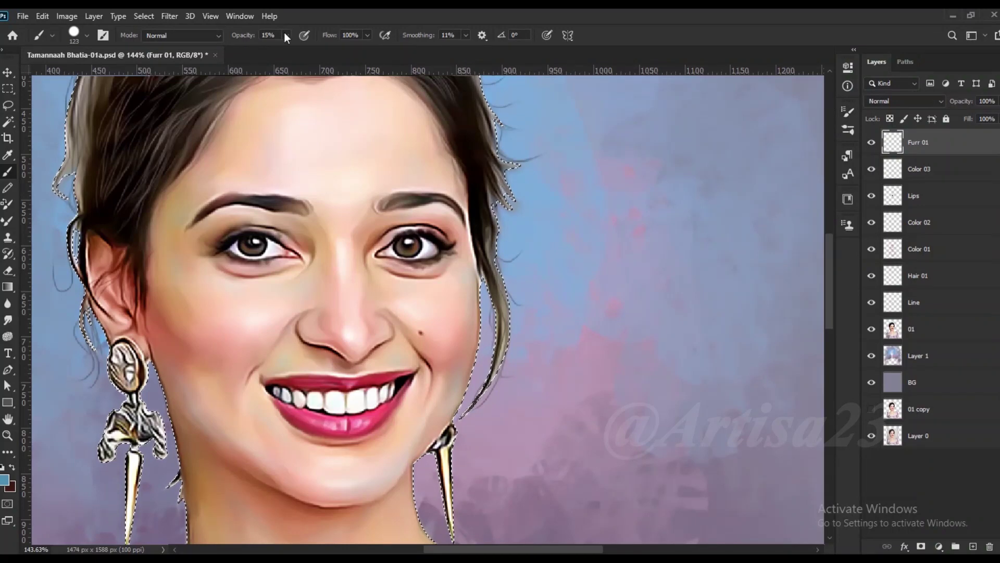
{"action": "left_click", "coordinate": [286, 35]}
{"action": "scroll", "coordinate": [422, 219], "scroll_direction": "up", "scroll_amount": 1}
{"action": "scroll", "coordinate": [423, 219], "scroll_direction": "up", "scroll_amount": 2}
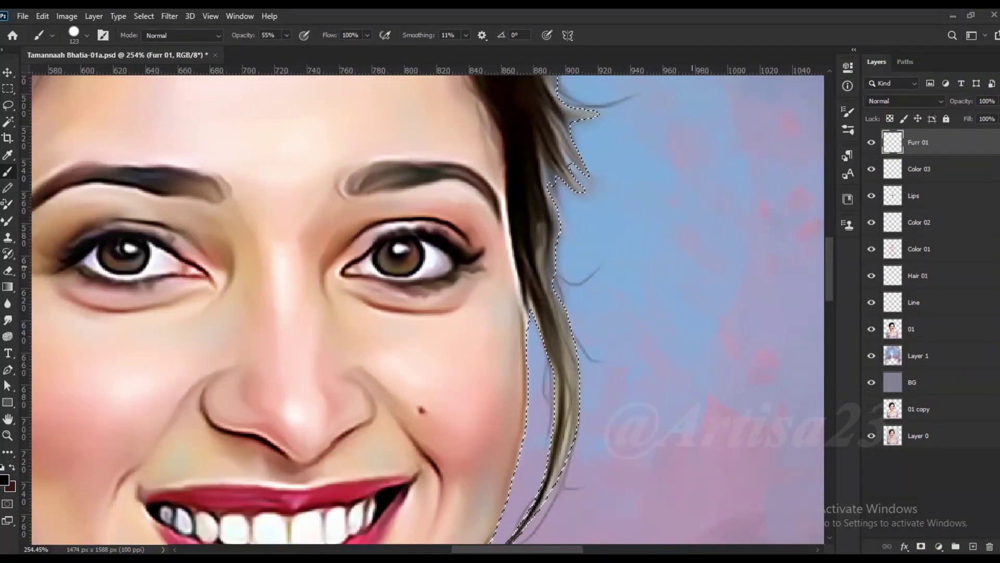
With a fine-tipped brush, paint lashes along the right eye's upper lid and outer corner.
{"action": "key", "text": "bracketleft"}
{"action": "key", "text": "bracketleft"}
{"action": "key", "text": "bracketleft"}
{"action": "key", "text": "bracketleft"}
{"action": "key", "text": "bracketleft"}
{"action": "key", "text": "bracketleft"}
{"action": "scroll", "coordinate": [419, 236], "scroll_direction": "up", "scroll_amount": 2}
{"action": "scroll", "coordinate": [413, 177], "scroll_direction": "up", "scroll_amount": 1}
{"action": "key", "text": "6"}
{"action": "key", "text": "6"}
{"action": "key", "text": "bracketleft"}
{"action": "key", "text": "bracketleft"}
{"action": "mouse_move", "coordinate": [464, 229]}
{"action": "left_mouse_down"}
{"action": "mouse_move", "coordinate": [479, 261]}
{"action": "mouse_move", "coordinate": [521, 258]}
{"action": "mouse_move", "coordinate": [443, 225]}
{"action": "mouse_move", "coordinate": [346, 241]}
{"action": "mouse_move", "coordinate": [432, 236]}
{"action": "mouse_move", "coordinate": [441, 216]}
{"action": "mouse_move", "coordinate": [399, 216]}
{"action": "left_mouse_up"}
{"action": "left_click_drag", "start_coordinate": [515, 264], "coordinate": [506, 240]}
{"action": "left_click_drag", "start_coordinate": [535, 293], "coordinate": [523, 275]}
{"action": "left_click_drag", "start_coordinate": [348, 255], "coordinate": [339, 237]}
Paint short lower lashes and add lashes to the left eye's corner and upper lid.
{"action": "scroll", "coordinate": [469, 275], "scroll_direction": "up", "scroll_amount": 1}
{"action": "mouse_move", "coordinate": [447, 333]}
{"action": "left_mouse_down"}
{"action": "mouse_move", "coordinate": [458, 315]}
{"action": "mouse_move", "coordinate": [506, 313]}
{"action": "left_mouse_up"}
{"action": "mouse_move", "coordinate": [459, 338]}
{"action": "left_mouse_down"}
{"action": "mouse_move", "coordinate": [471, 319]}
{"action": "mouse_move", "coordinate": [367, 328]}
{"action": "left_mouse_up"}
{"action": "scroll", "coordinate": [364, 331], "scroll_direction": "down", "scroll_amount": 3}
{"action": "scroll", "coordinate": [241, 279], "scroll_direction": "up", "scroll_amount": 3}
{"action": "left_click_drag", "start_coordinate": [219, 281], "coordinate": [194, 267]}
{"action": "mouse_move", "coordinate": [229, 271]}
{"action": "left_mouse_down"}
{"action": "mouse_move", "coordinate": [214, 256]}
{"action": "mouse_move", "coordinate": [234, 246]}
{"action": "left_mouse_up"}
{"action": "left_click_drag", "start_coordinate": [263, 246], "coordinate": [252, 235]}
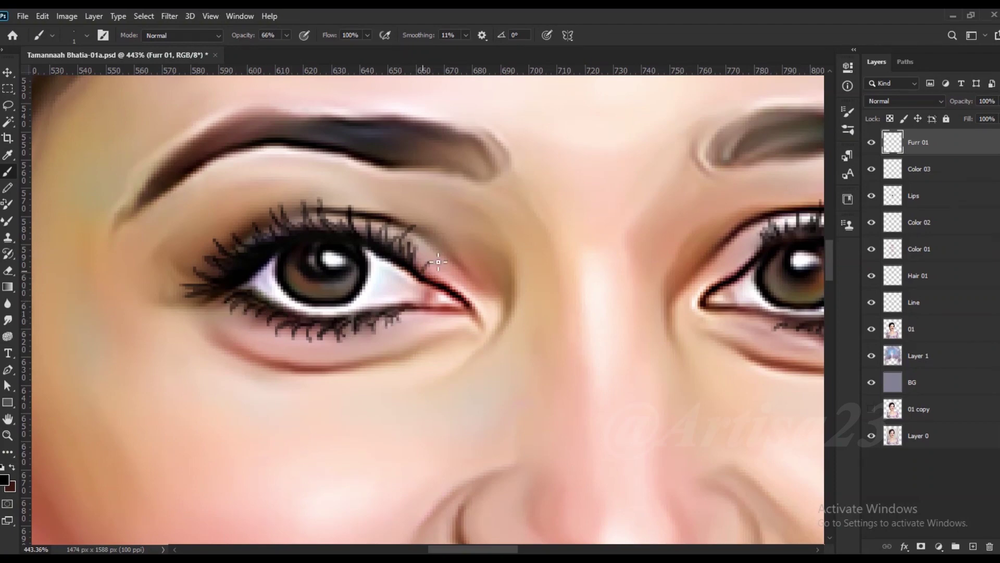
Add a new empty layer above Furr 01.
{"action": "scroll", "coordinate": [433, 267], "scroll_direction": "down", "scroll_amount": 5}
{"action": "scroll", "coordinate": [561, 329], "scroll_direction": "up", "scroll_amount": 5}
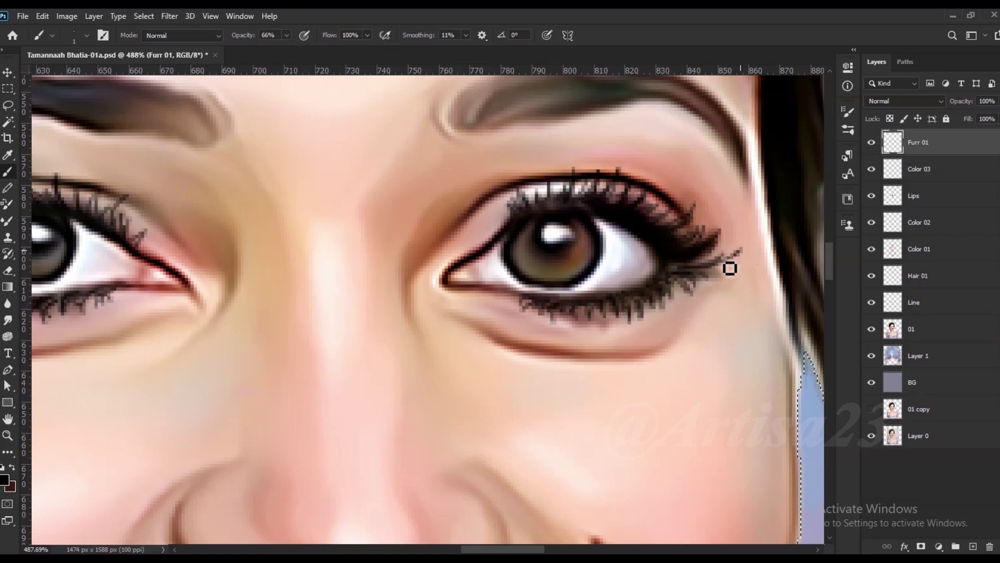
{"action": "scroll", "coordinate": [509, 223], "scroll_direction": "down", "scroll_amount": 4}
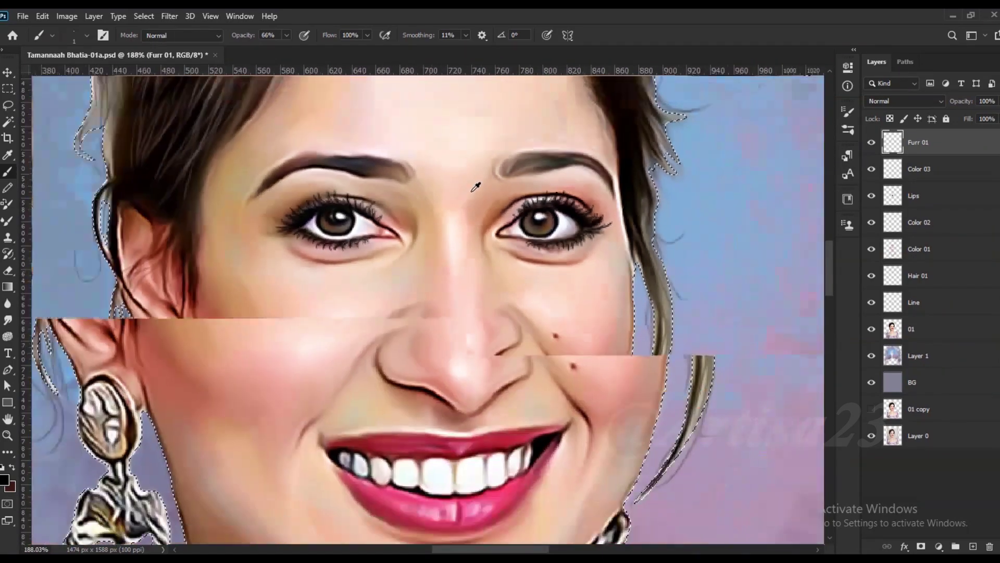
{"action": "scroll", "coordinate": [475, 187], "scroll_direction": "down", "scroll_amount": 3}
{"action": "left_click", "coordinate": [973, 546]}
Name the new layer Eyebrow hair.
{"action": "double_click", "coordinate": [918, 142]}
{"action": "type", "text": "Eyebrow hair"}
{"action": "key", "text": "Return"}
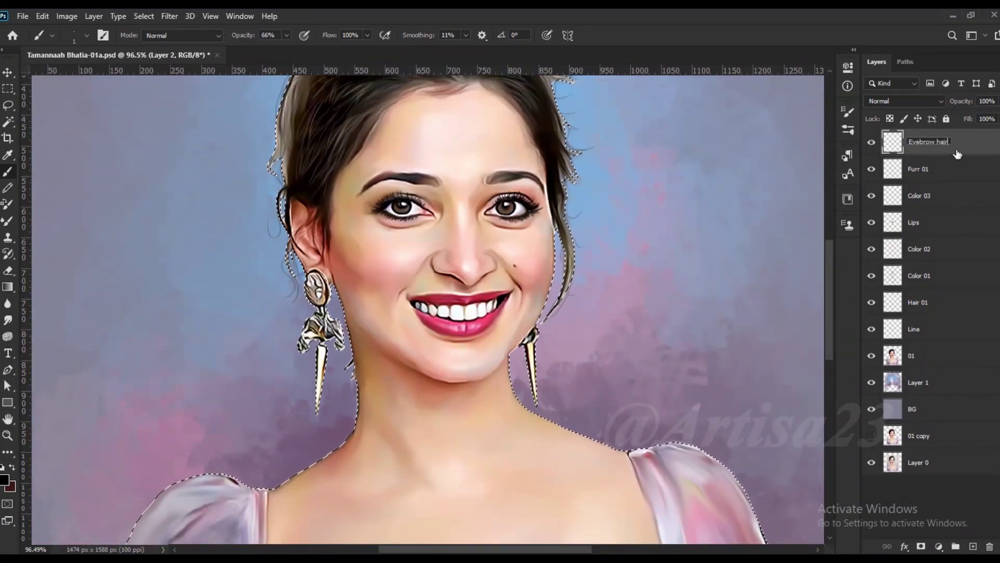
{"action": "scroll", "coordinate": [489, 201], "scroll_direction": "up", "scroll_amount": 2}
{"action": "scroll", "coordinate": [489, 201], "scroll_direction": "up", "scroll_amount": 3}
Sample a light beige from the face and brush light hair strokes across both eyebrows.
{"action": "left_click", "coordinate": [488, 201], "text": "alt"}
{"action": "mouse_move", "coordinate": [548, 188]}
{"action": "left_mouse_down"}
{"action": "mouse_move", "coordinate": [487, 197]}
{"action": "mouse_move", "coordinate": [522, 187]}
{"action": "left_mouse_up"}
{"action": "scroll", "coordinate": [476, 213], "scroll_direction": "down", "scroll_amount": 3}
{"action": "scroll", "coordinate": [228, 208], "scroll_direction": "up", "scroll_amount": 3}
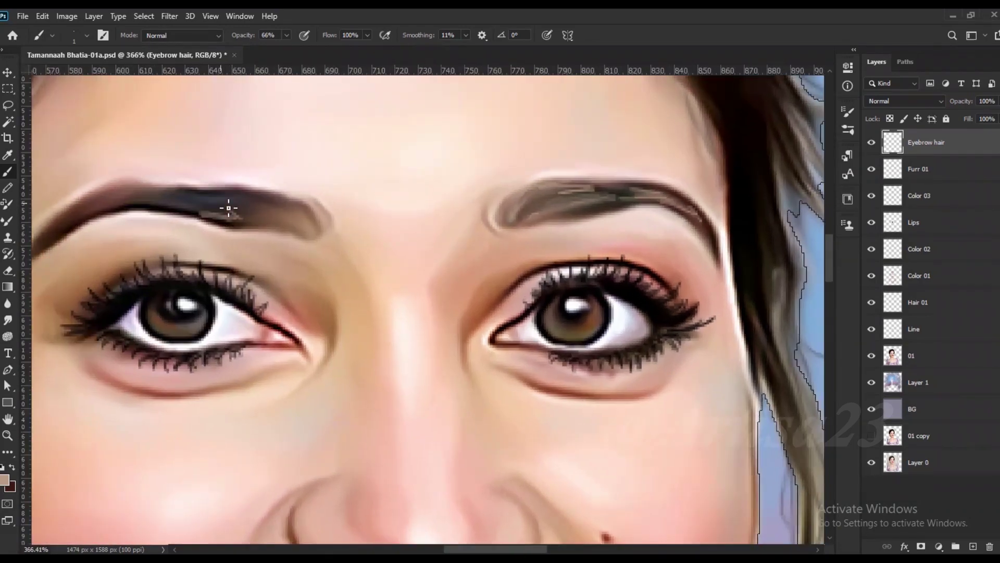
{"action": "left_click_drag", "start_coordinate": [241, 200], "coordinate": [73, 214]}
{"action": "scroll", "coordinate": [190, 179], "scroll_direction": "up", "scroll_amount": 1}
{"action": "mouse_move", "coordinate": [155, 195]}
{"action": "left_mouse_down"}
{"action": "mouse_move", "coordinate": [98, 201]}
{"action": "mouse_move", "coordinate": [172, 185]}
{"action": "left_mouse_up"}
{"action": "mouse_move", "coordinate": [264, 193]}
{"action": "left_mouse_down"}
{"action": "mouse_move", "coordinate": [343, 241]}
{"action": "mouse_move", "coordinate": [363, 229]}
{"action": "left_mouse_up"}
{"action": "left_click", "coordinate": [343, 240], "text": "alt"}
Sample light skin pink and white, and brighten the outer eyebrow edge.
{"action": "scroll", "coordinate": [301, 239], "scroll_direction": "down", "scroll_amount": 3}
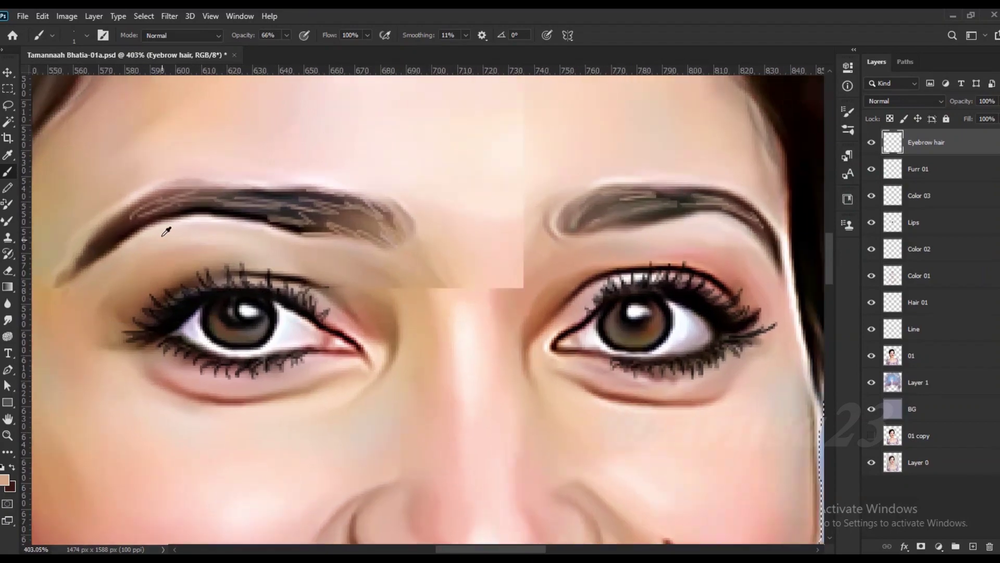
{"action": "scroll", "coordinate": [709, 214], "scroll_direction": "up", "scroll_amount": 4}
{"action": "scroll", "coordinate": [709, 214], "scroll_direction": "up", "scroll_amount": 1}
{"action": "left_click", "coordinate": [617, 231], "text": "alt"}
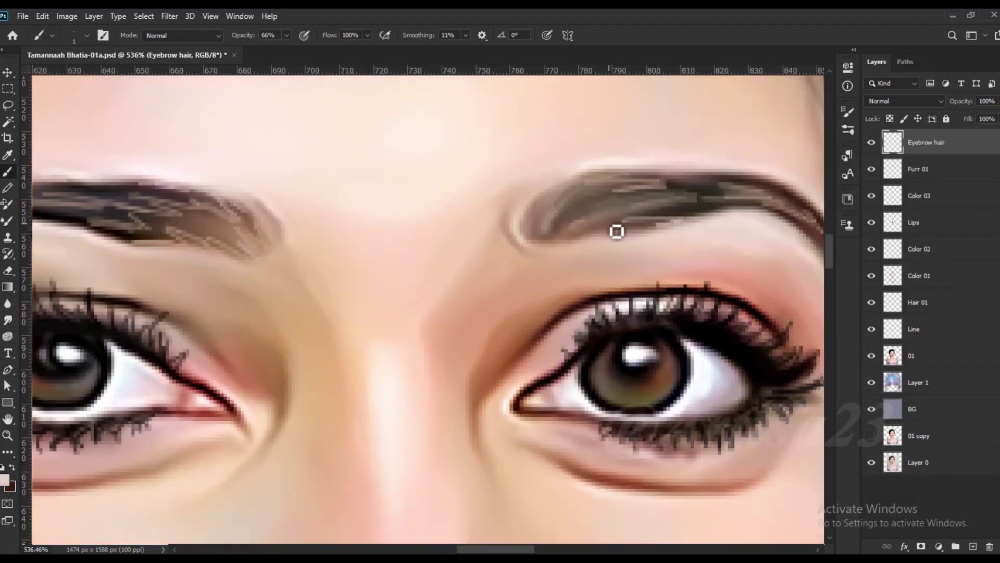
{"action": "scroll", "coordinate": [518, 232], "scroll_direction": "down", "scroll_amount": 1}
{"action": "scroll", "coordinate": [518, 233], "scroll_direction": "down", "scroll_amount": 1}
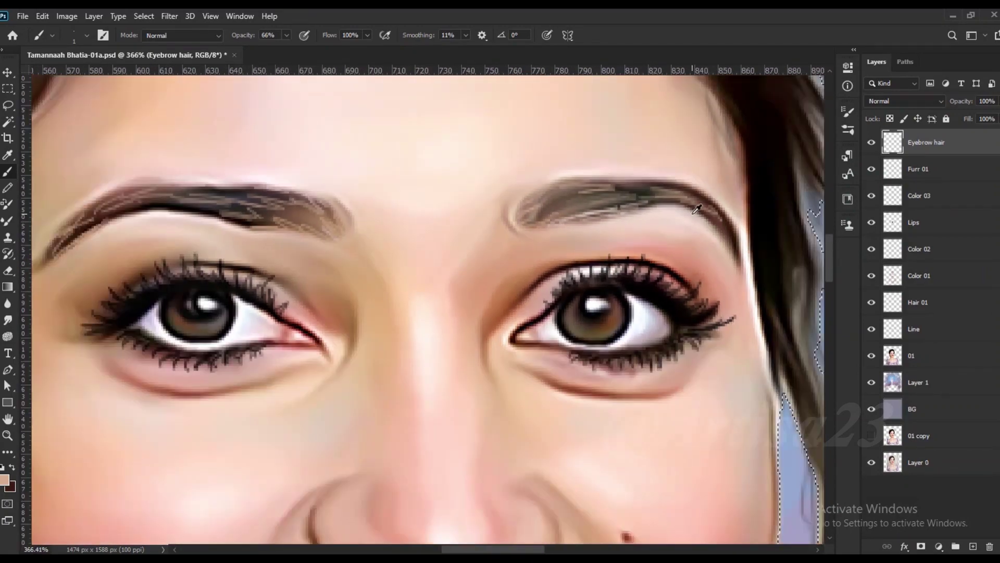
{"action": "scroll", "coordinate": [744, 259], "scroll_direction": "up", "scroll_amount": 1}
{"action": "left_click", "coordinate": [760, 274], "text": "alt"}
{"action": "left_click_drag", "start_coordinate": [753, 258], "coordinate": [746, 222]}
Sample light pink and dark brown from the brow, then add and rename a new layer.
{"action": "left_click", "coordinate": [750, 237], "text": "alt"}
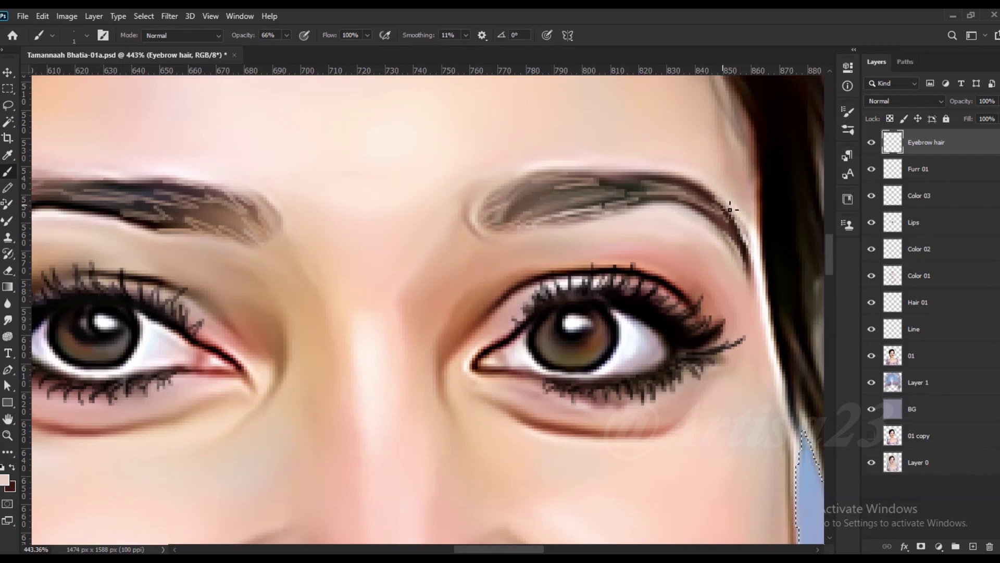
{"action": "scroll", "coordinate": [722, 209], "scroll_direction": "down", "scroll_amount": 1}
{"action": "left_click", "coordinate": [624, 196], "text": "alt"}
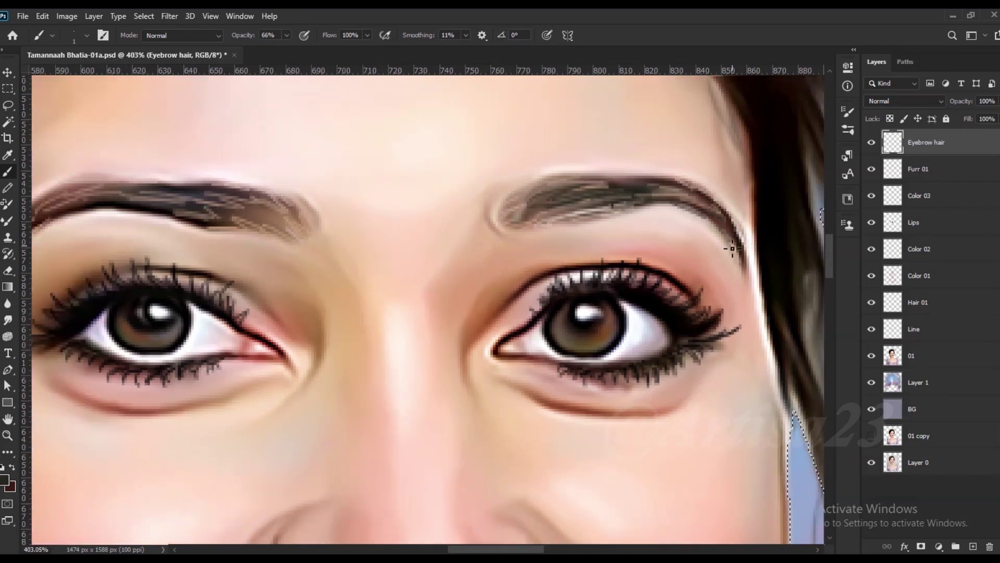
{"action": "scroll", "coordinate": [736, 250], "scroll_direction": "down", "scroll_amount": 1}
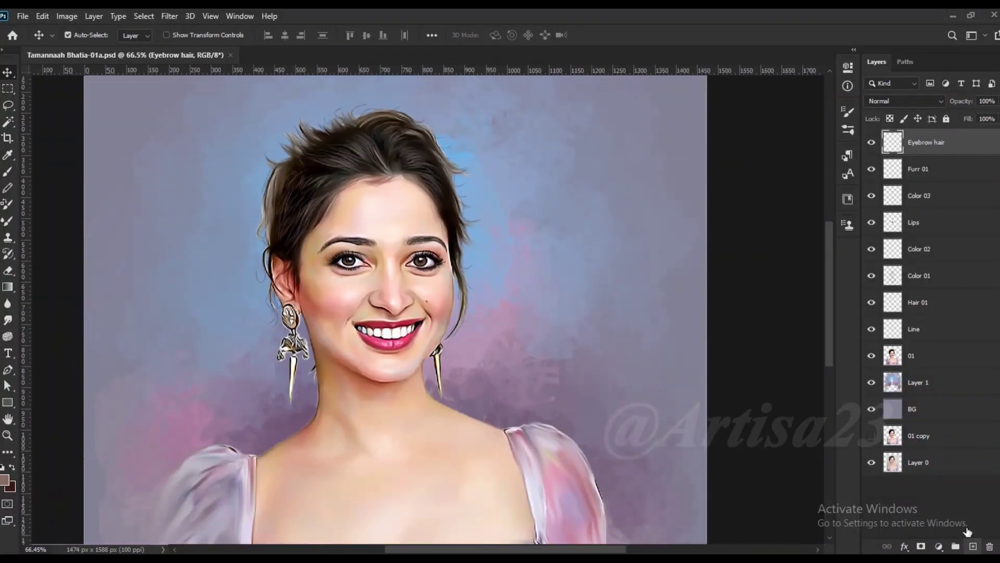
{"action": "left_click", "coordinate": [972, 546]}
{"action": "double_click", "coordinate": [919, 142]}
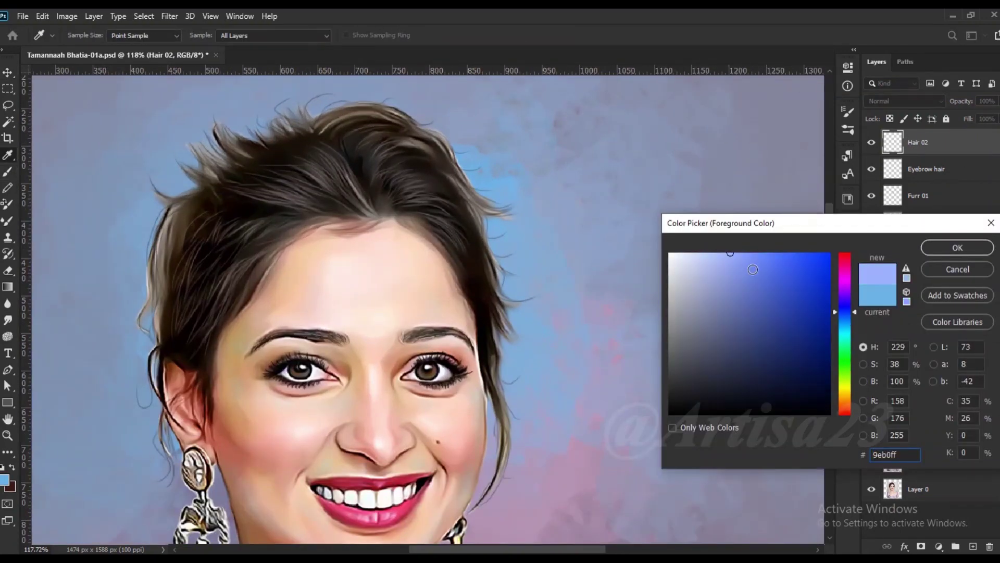
Accept the pale blue #9eb0ff colour and set up a fine Brush tip.
{"action": "key", "text": "Return"}
{"action": "key", "text": "b"}
{"action": "left_click", "coordinate": [102, 35]}
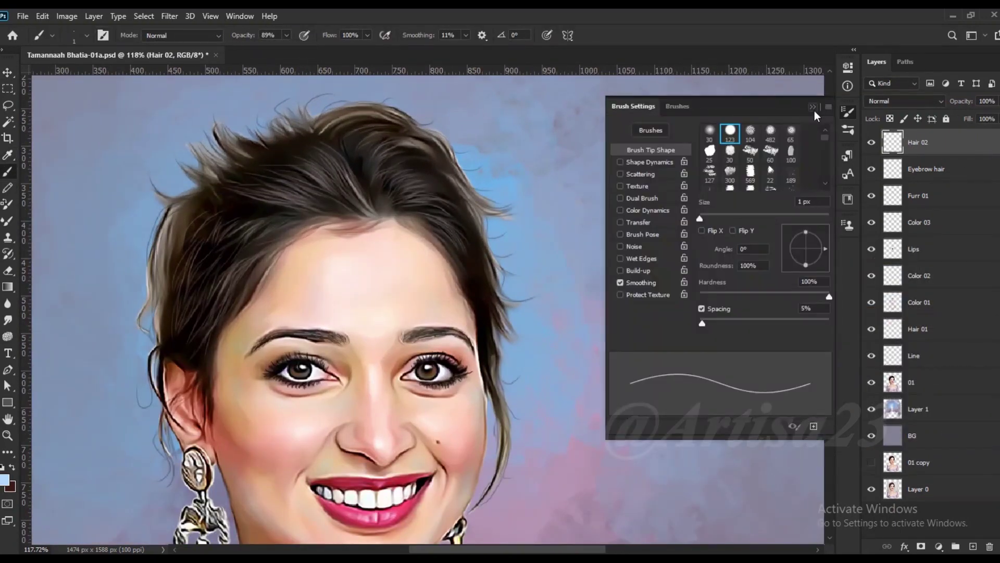
{"action": "scroll", "coordinate": [312, 172], "scroll_direction": "up", "scroll_amount": 3}
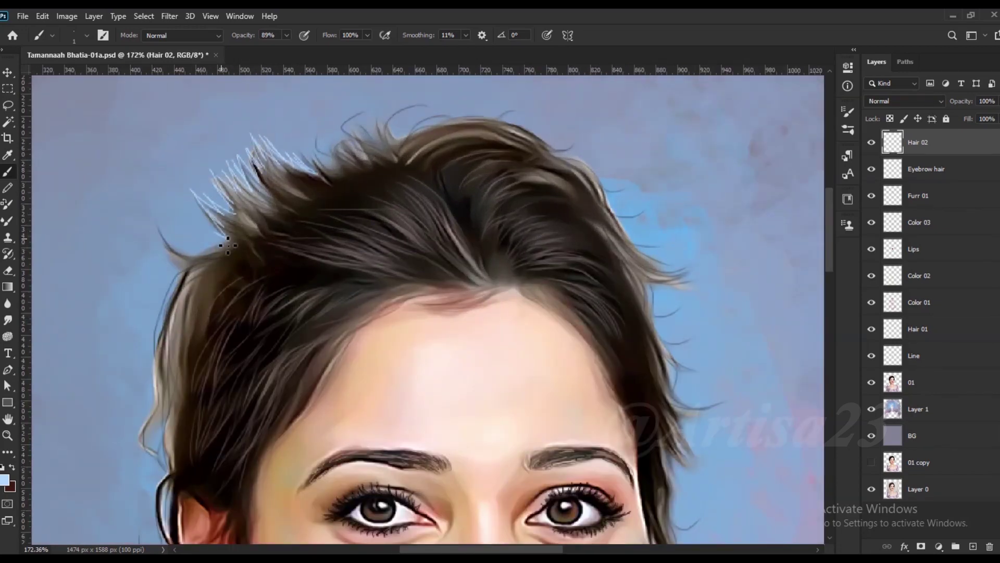
{"action": "scroll", "coordinate": [194, 270], "scroll_direction": "down", "scroll_amount": 1}
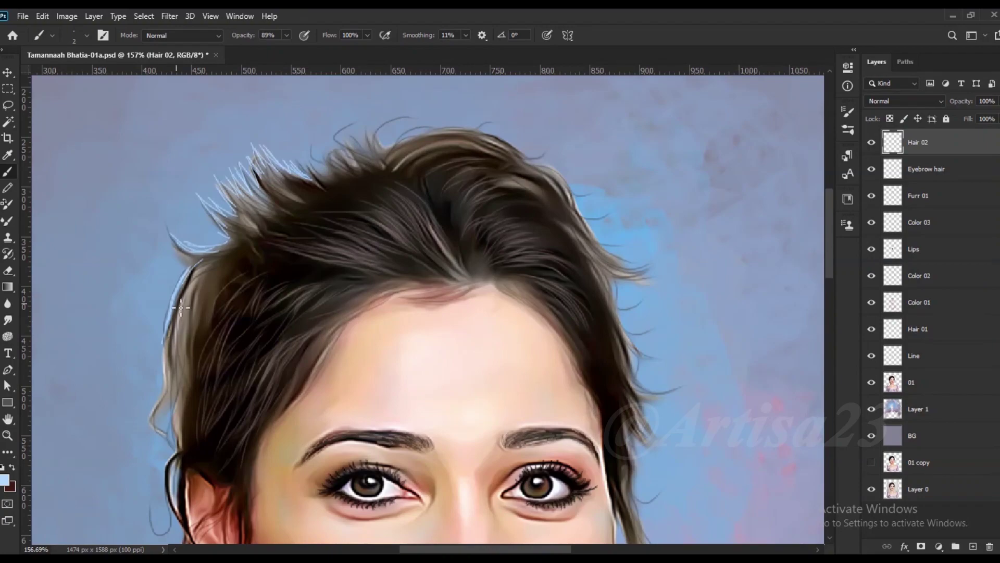
{"action": "scroll", "coordinate": [177, 398], "scroll_direction": "down", "scroll_amount": 3}
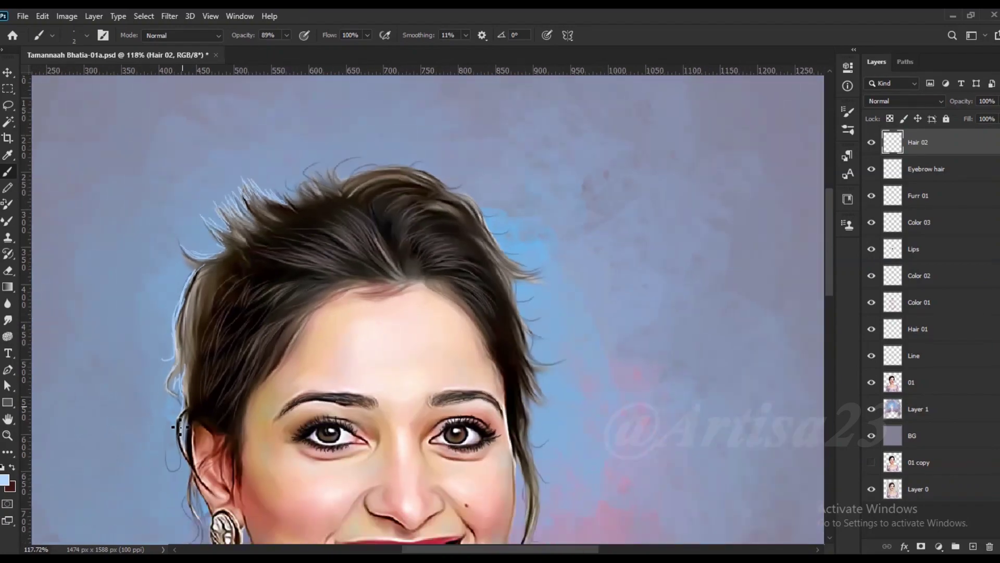
{"action": "scroll", "coordinate": [192, 365], "scroll_direction": "up", "scroll_amount": 3}
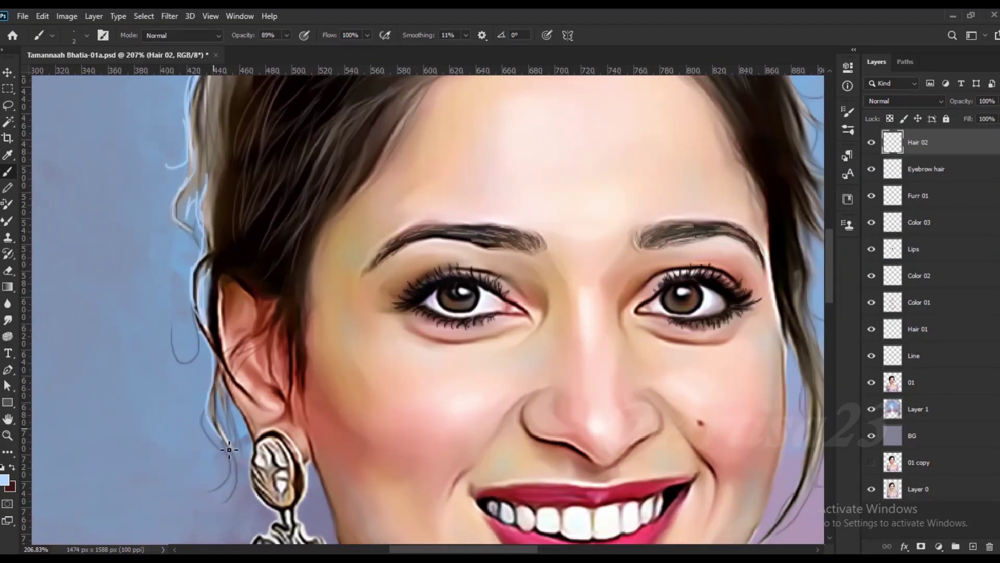
{"action": "scroll", "coordinate": [223, 485], "scroll_direction": "down", "scroll_amount": 3}
{"action": "scroll", "coordinate": [208, 292], "scroll_direction": "up", "scroll_amount": 2}
Paint a pale-blue strand along the left hair edge, then pan down over the nose and lips.
{"action": "left_click_drag", "start_coordinate": [223, 235], "coordinate": [192, 352]}
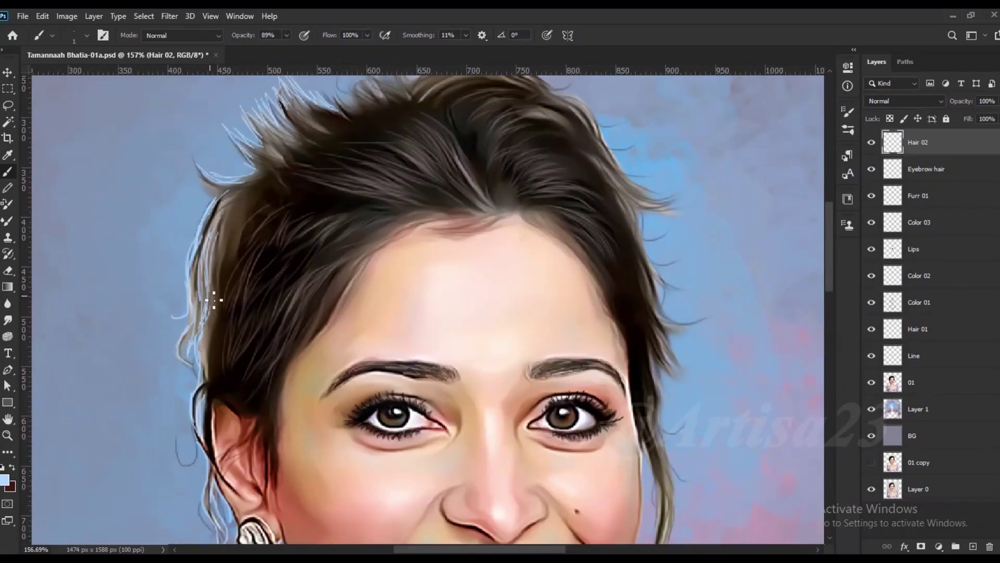
{"action": "scroll", "coordinate": [208, 316], "scroll_direction": "down", "scroll_amount": 1}
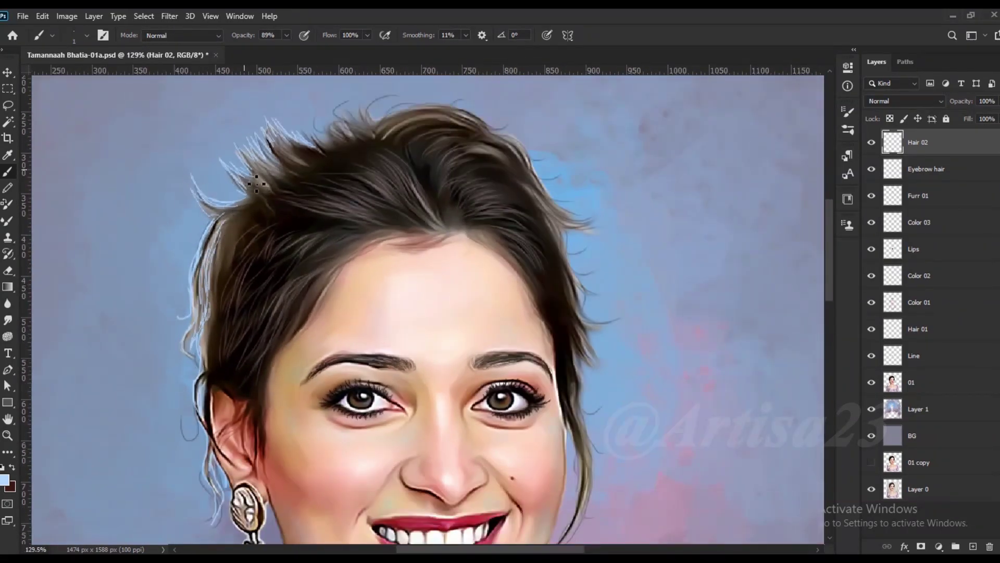
{"action": "scroll", "coordinate": [249, 173], "scroll_direction": "up", "scroll_amount": 1}
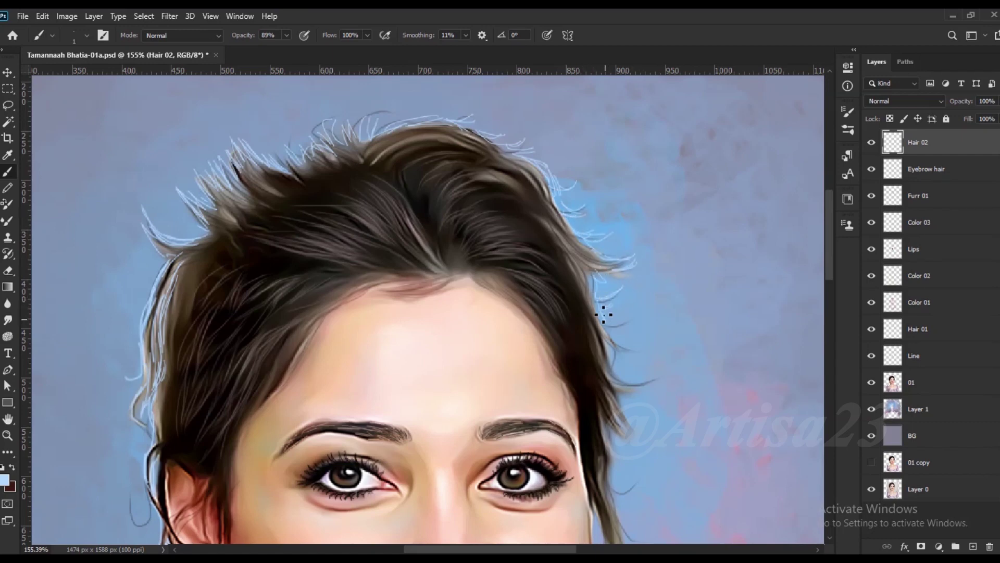
{"action": "left_click_drag", "start_coordinate": [603, 327], "coordinate": [561, 236]}
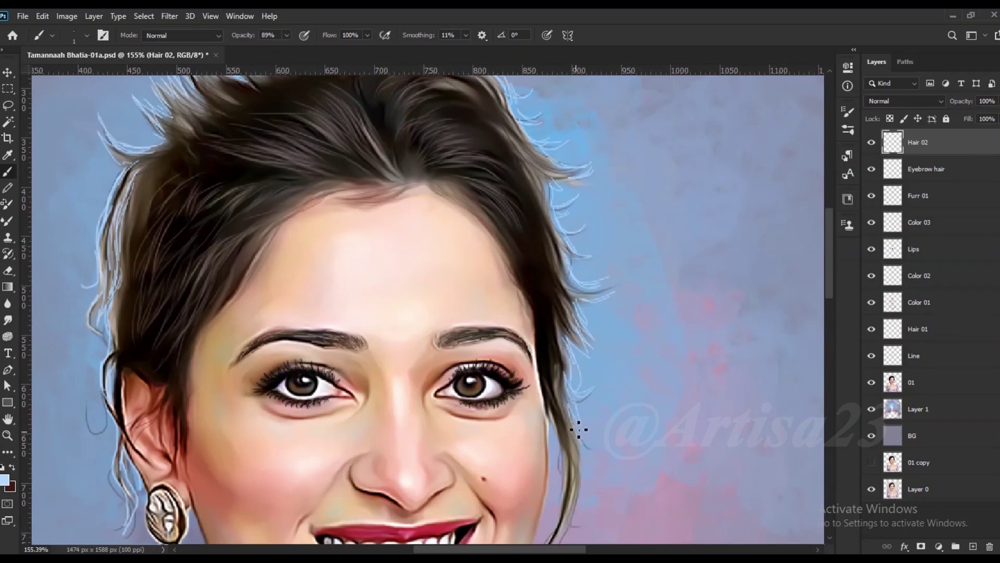
{"action": "left_click_drag", "start_coordinate": [578, 429], "coordinate": [559, 315]}
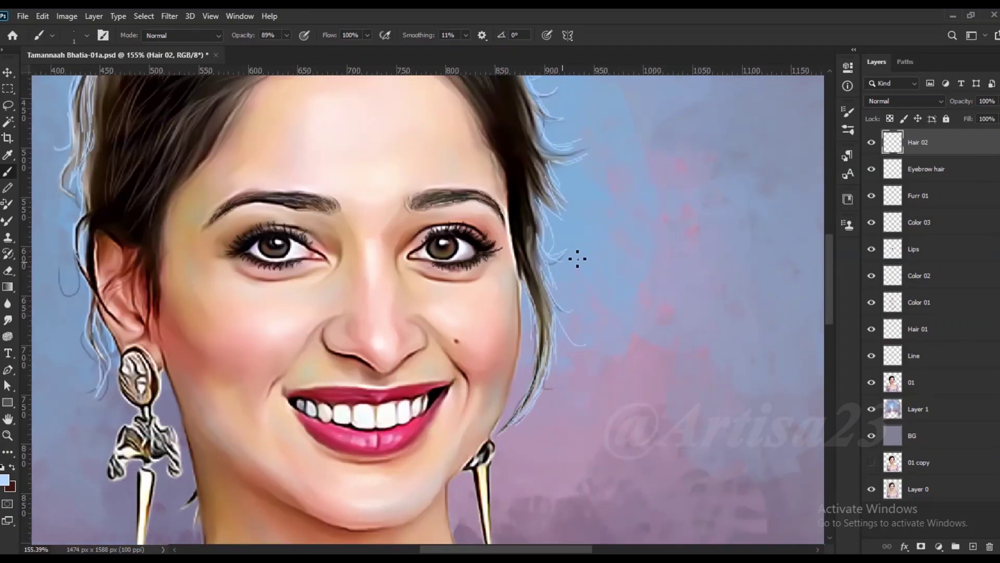
On Hair 02, paint a thin hair strand sweeping down from the forehead hairline.
{"action": "scroll", "coordinate": [577, 259], "scroll_direction": "down", "scroll_amount": 2}
{"action": "scroll", "coordinate": [351, 149], "scroll_direction": "down", "scroll_amount": 1}
{"action": "scroll", "coordinate": [281, 203], "scroll_direction": "up", "scroll_amount": 3}
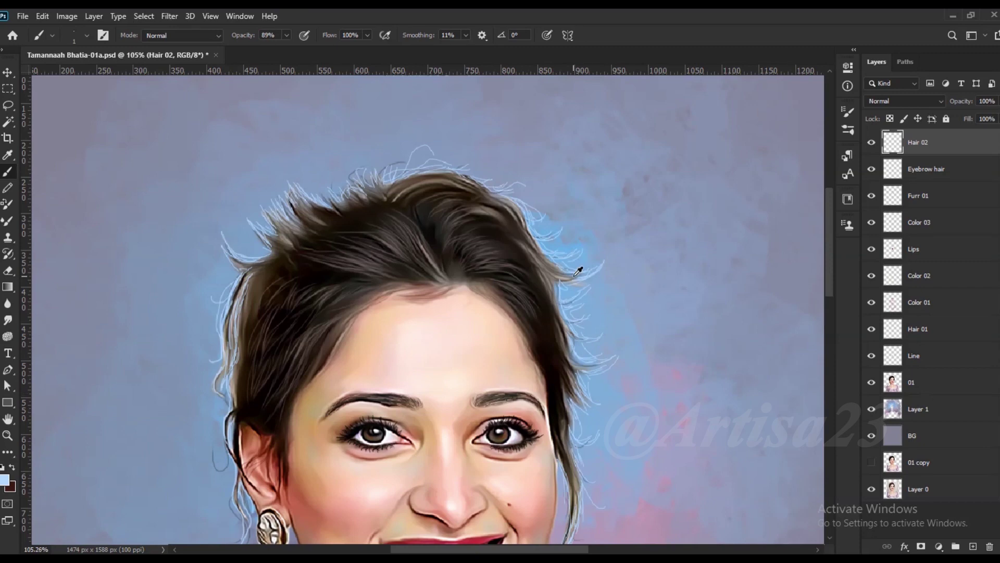
{"action": "scroll", "coordinate": [577, 271], "scroll_direction": "down", "scroll_amount": 1}
{"action": "scroll", "coordinate": [587, 484], "scroll_direction": "down", "scroll_amount": 1}
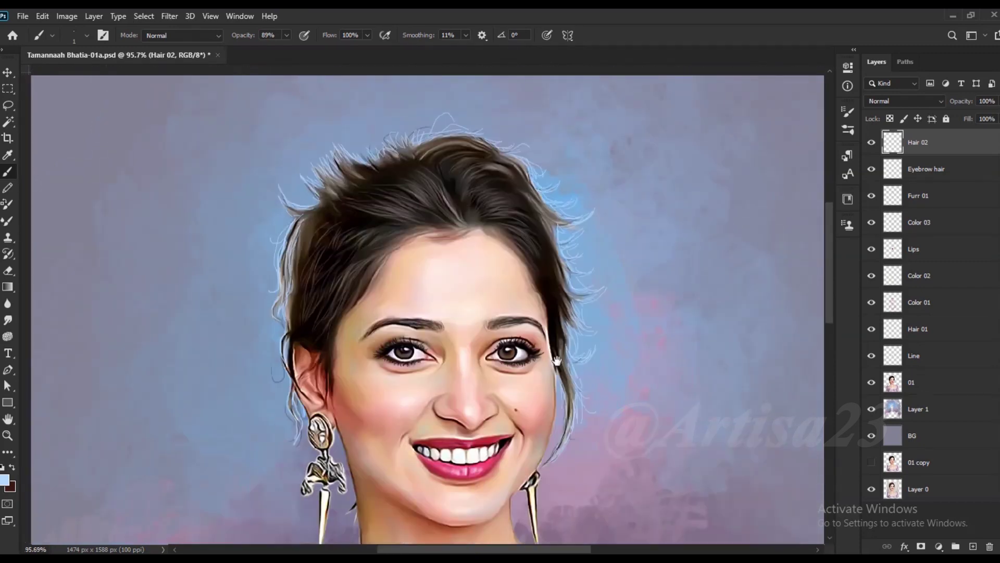
{"action": "scroll", "coordinate": [405, 255], "scroll_direction": "up", "scroll_amount": 3}
{"action": "mouse_move", "coordinate": [406, 255]}
{"action": "left_mouse_down"}
{"action": "mouse_move", "coordinate": [315, 277]}
{"action": "mouse_move", "coordinate": [300, 307]}
{"action": "left_mouse_up"}
Paint a faint light strand toward the left side of the hairline.
{"action": "scroll", "coordinate": [516, 233], "scroll_direction": "down", "scroll_amount": 1}
{"action": "scroll", "coordinate": [556, 259], "scroll_direction": "up", "scroll_amount": 2}
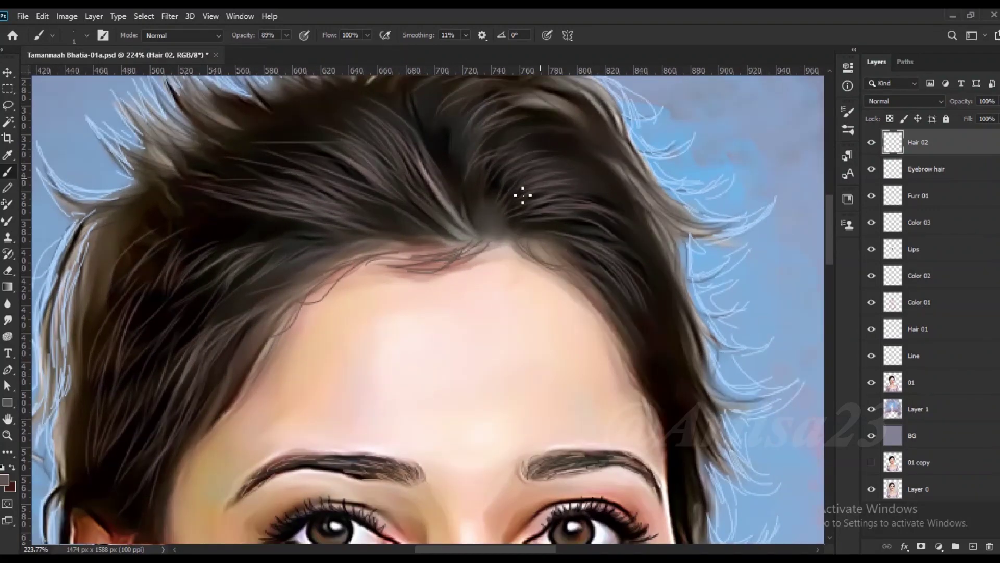
{"action": "scroll", "coordinate": [514, 172], "scroll_direction": "down", "scroll_amount": 2}
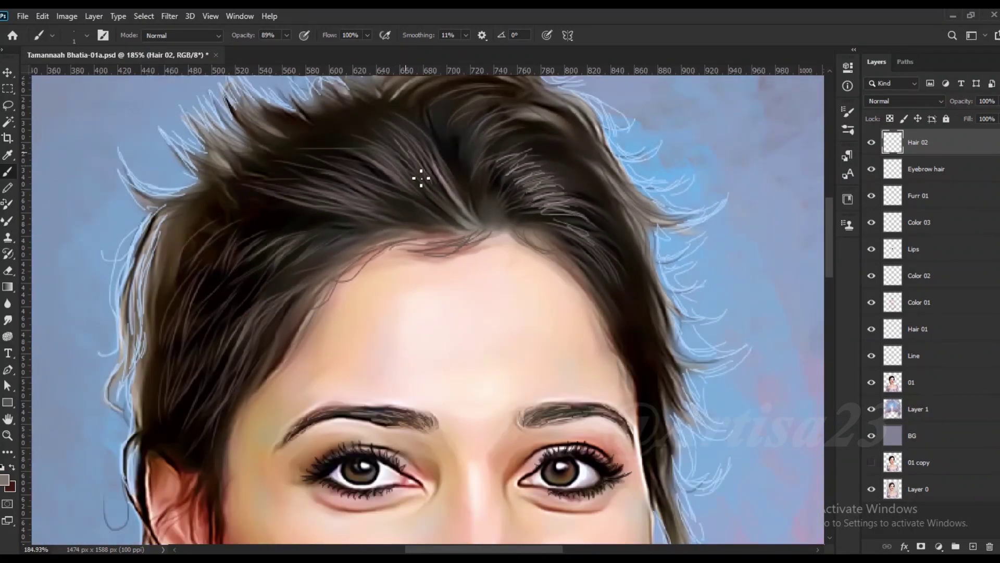
{"action": "scroll", "coordinate": [260, 243], "scroll_direction": "down", "scroll_amount": 2}
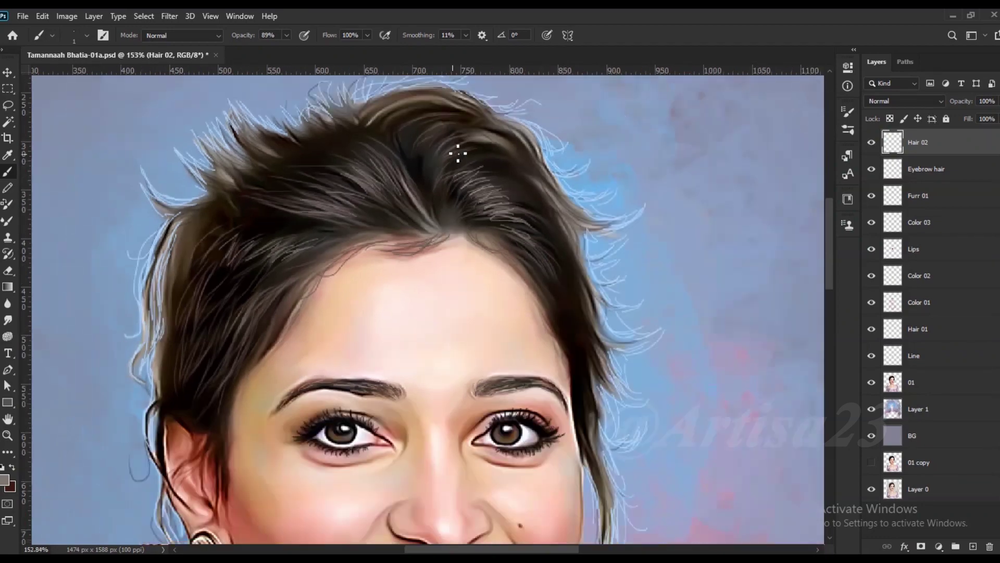
{"action": "left_click_drag", "start_coordinate": [268, 305], "coordinate": [221, 395]}
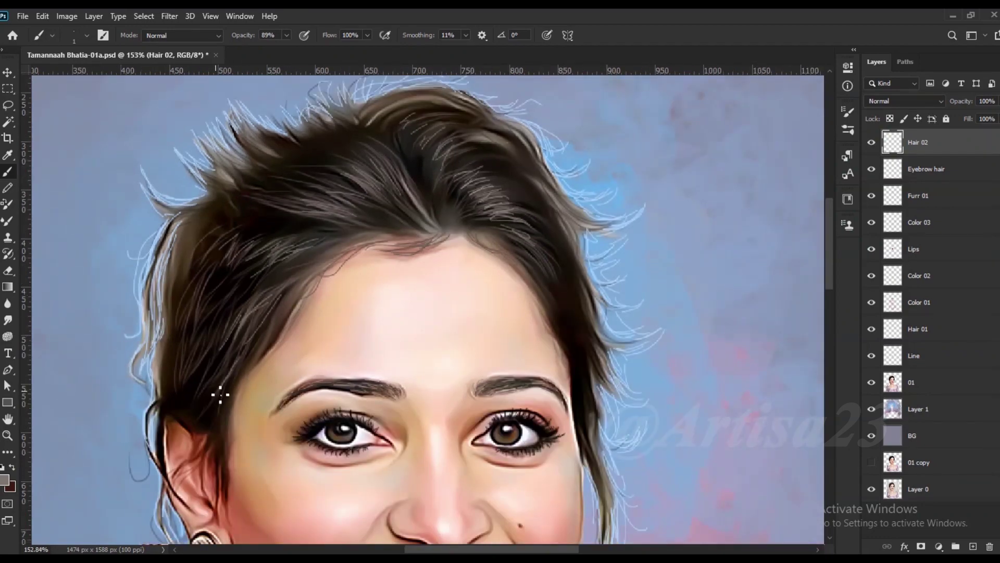
{"action": "scroll", "coordinate": [292, 270], "scroll_direction": "down", "scroll_amount": 2}
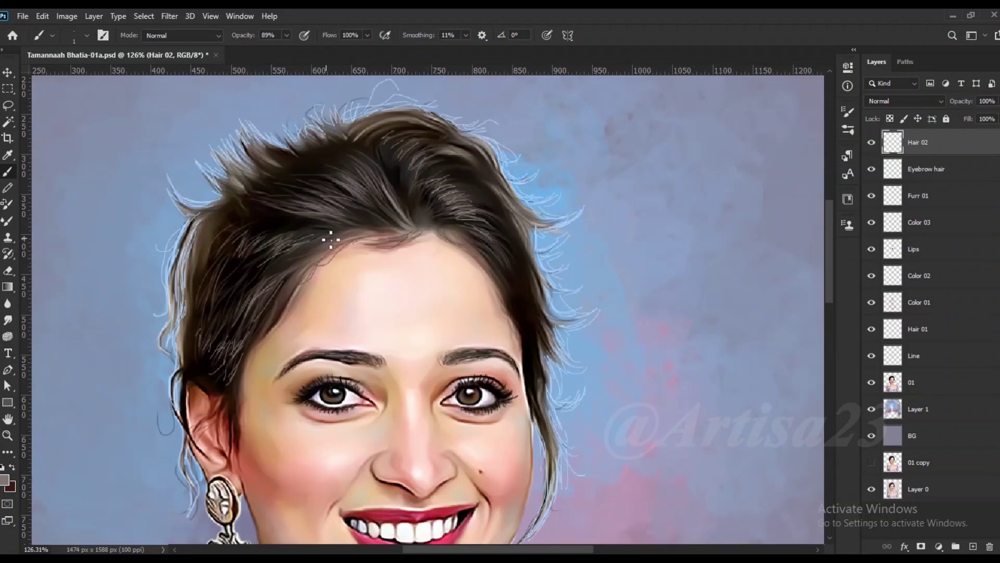
{"action": "scroll", "coordinate": [330, 244], "scroll_direction": "down", "scroll_amount": 8}
{"action": "scroll", "coordinate": [329, 245], "scroll_direction": "down", "scroll_amount": 3}
{"action": "scroll", "coordinate": [329, 245], "scroll_direction": "up", "scroll_amount": 2}
{"action": "scroll", "coordinate": [412, 303], "scroll_direction": "down", "scroll_amount": 1}
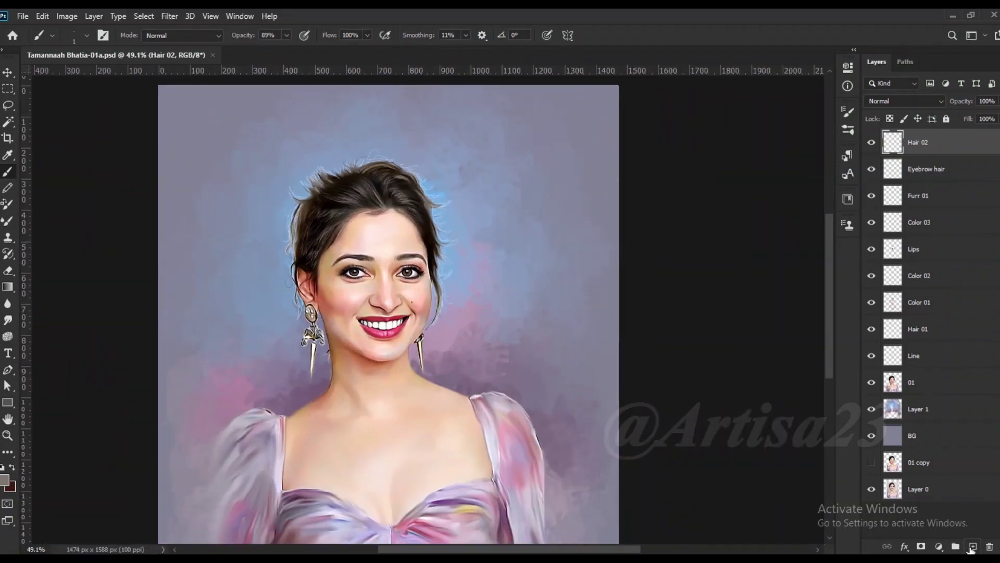
Add a new layer named Light above Hair 02 and set the foreground colour to white.
{"action": "left_click", "coordinate": [970, 547]}
{"action": "double_click", "coordinate": [920, 146]}
{"action": "key", "text": "Return"}
{"action": "scroll", "coordinate": [442, 130], "scroll_direction": "up", "scroll_amount": 1}
{"action": "left_click", "coordinate": [5, 479]}
{"action": "key", "text": "Return"}
Set the brush opacity to 74%.
{"action": "left_click", "coordinate": [102, 34]}
{"action": "left_click", "coordinate": [286, 35]}
{"action": "left_click_drag", "start_coordinate": [290, 50], "coordinate": [266, 50]}
{"action": "scroll", "coordinate": [369, 305], "scroll_direction": "up", "scroll_amount": 3}
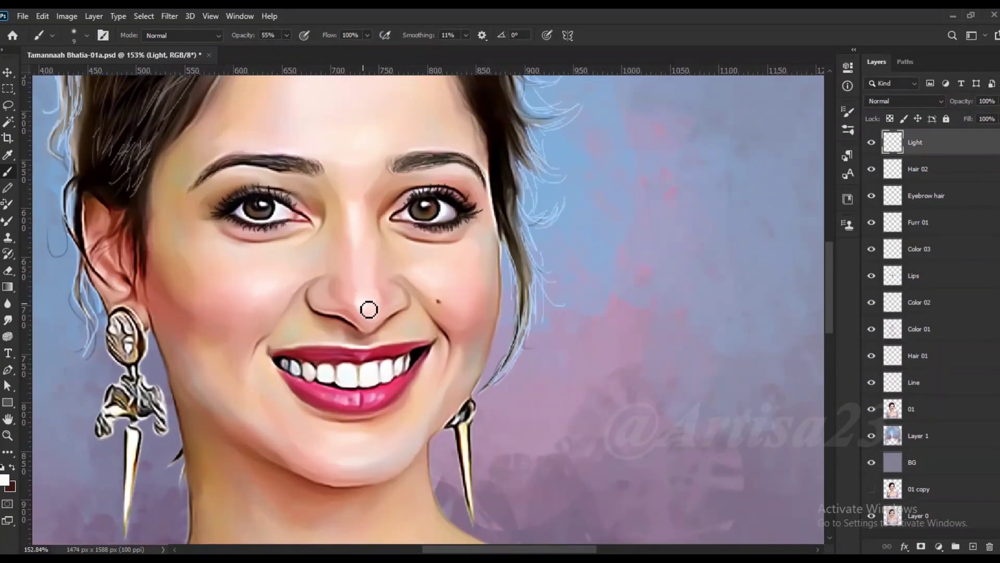
{"action": "key", "text": "7"}
{"action": "key", "text": "4"}
Dab white highlights on the nose bridge, nose tip and both cheeks.
{"action": "left_click", "coordinate": [359, 221]}
{"action": "left_click", "coordinate": [364, 302]}
{"action": "left_click", "coordinate": [268, 291]}
{"action": "left_click", "coordinate": [433, 282]}
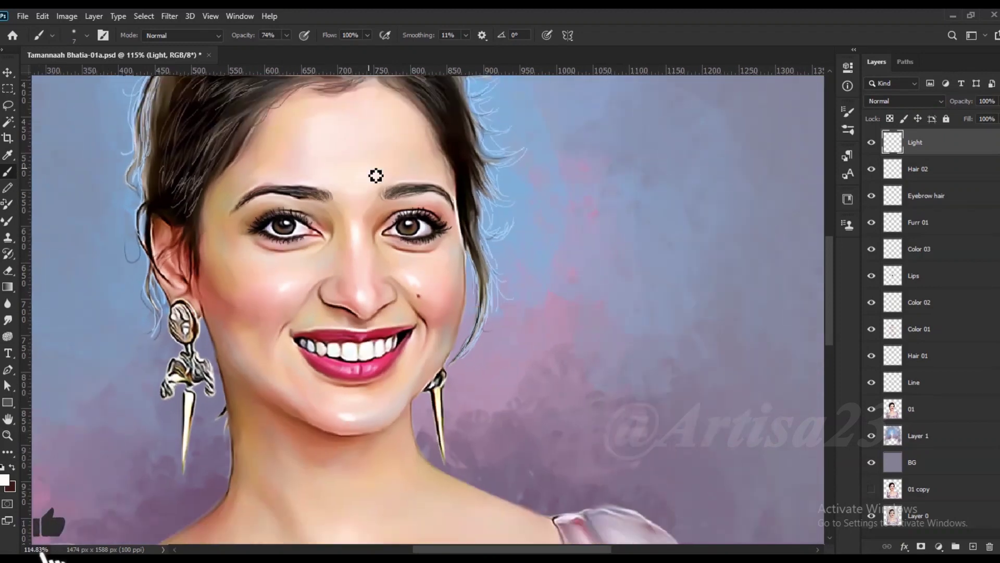
{"action": "scroll", "coordinate": [366, 303], "scroll_direction": "down", "scroll_amount": 2}
Blend the neck and chest highlight streaks into a soft sheen with a size-45 Smudge brush.
{"action": "left_click", "coordinate": [9, 320]}
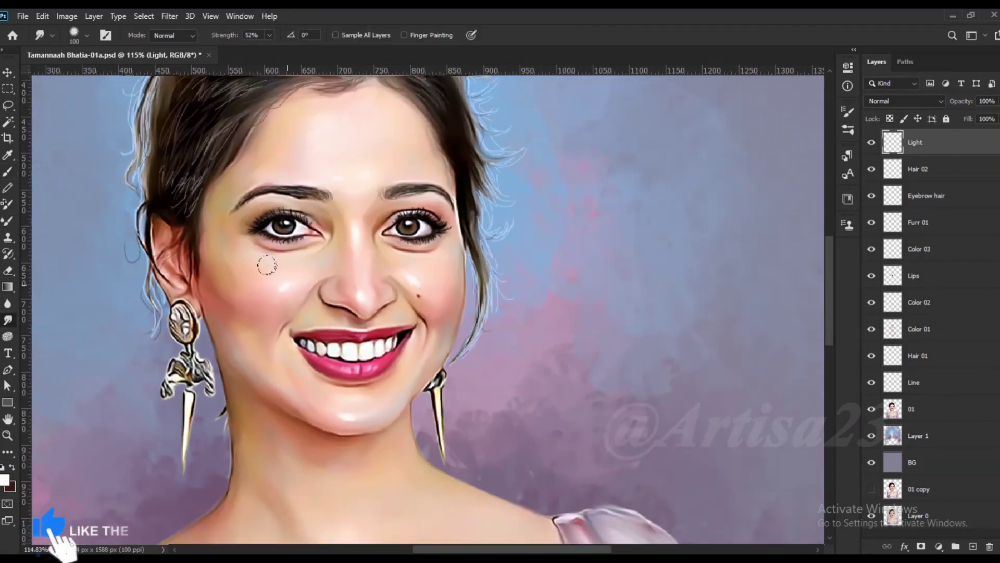
{"action": "key", "text": "bracketleft"}
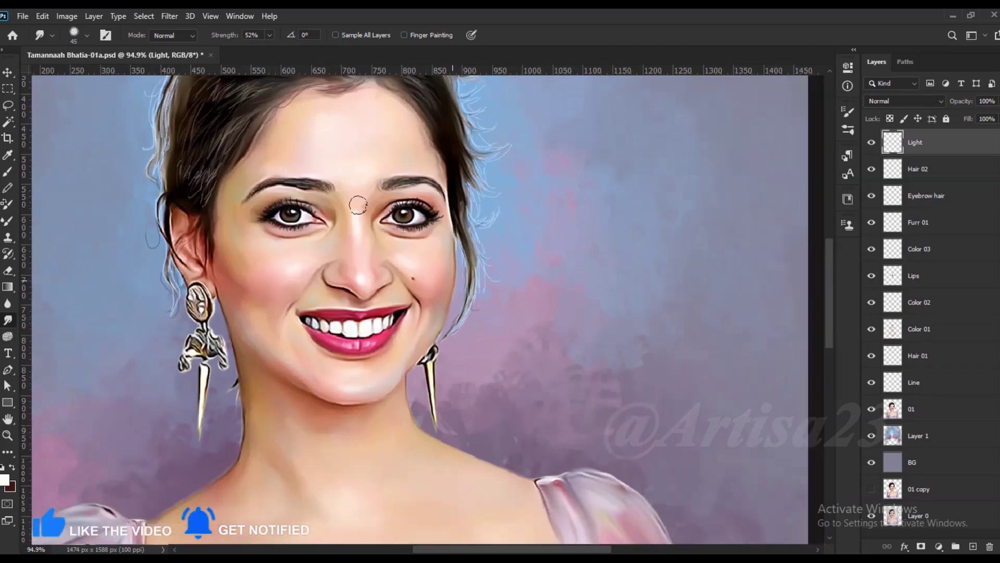
{"action": "scroll", "coordinate": [192, 290], "scroll_direction": "down", "scroll_amount": 3}
{"action": "key", "text": "b"}
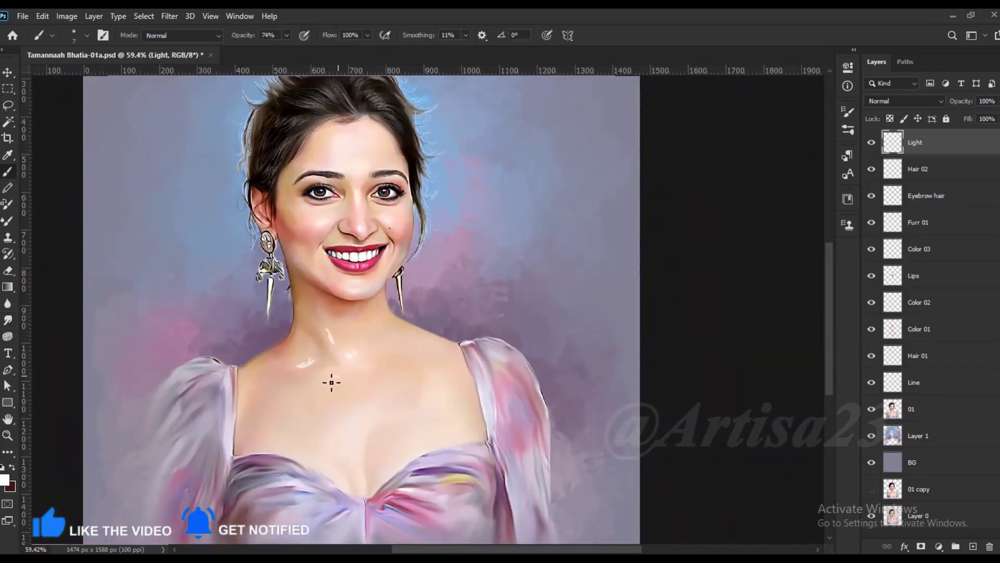
{"action": "scroll", "coordinate": [342, 475], "scroll_direction": "up", "scroll_amount": 2}
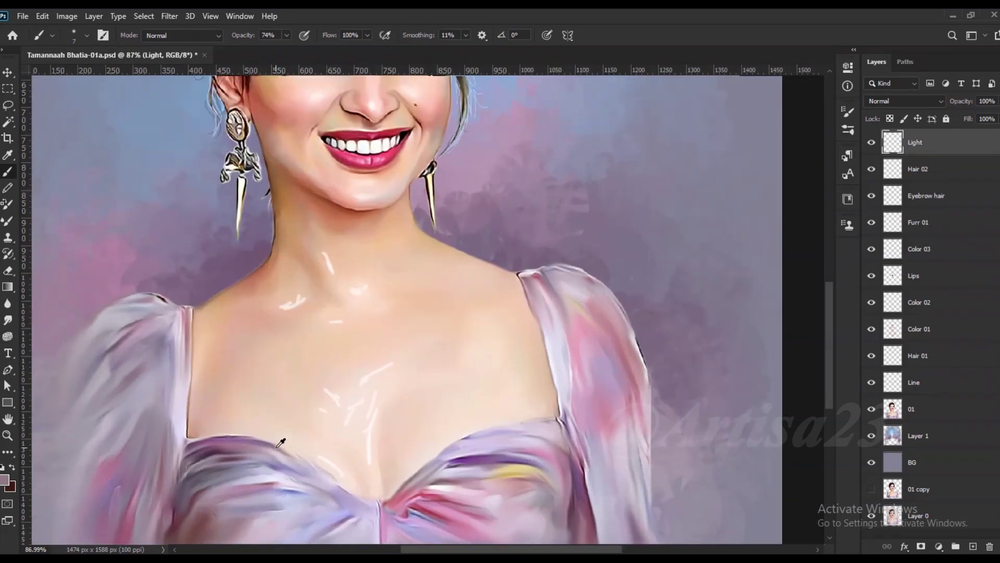
{"action": "left_click", "coordinate": [8, 326]}
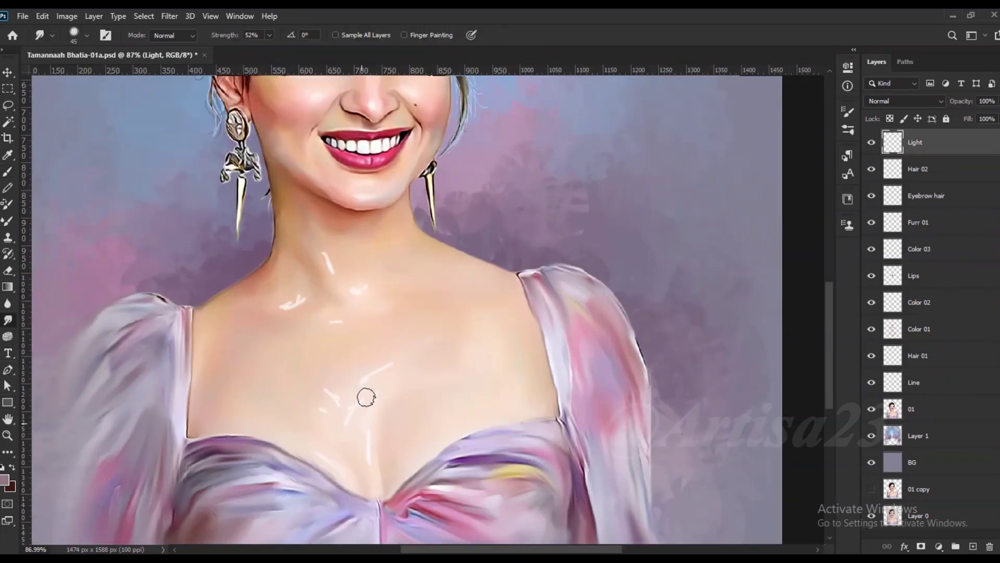
{"action": "mouse_move", "coordinate": [347, 415]}
{"action": "left_mouse_down"}
{"action": "mouse_move", "coordinate": [402, 352]}
{"action": "mouse_move", "coordinate": [339, 273]}
{"action": "mouse_move", "coordinate": [281, 295]}
{"action": "mouse_move", "coordinate": [352, 310]}
{"action": "left_mouse_up"}
{"action": "scroll", "coordinate": [434, 316], "scroll_direction": "down", "scroll_amount": 2}
{"action": "scroll", "coordinate": [409, 290], "scroll_direction": "down", "scroll_amount": 1}
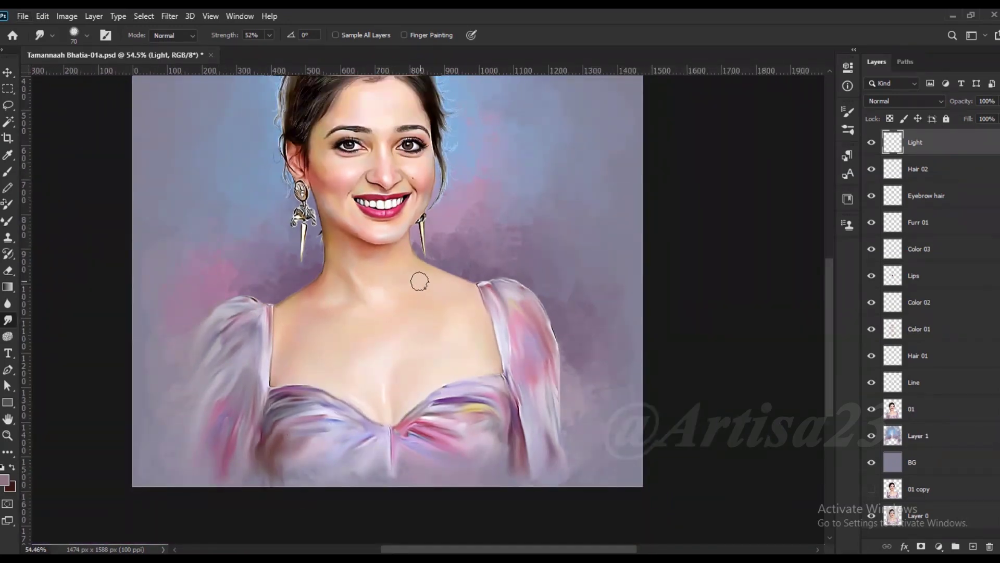
Paint dark mauve strokes, sampled from the dress, on the left sleeve and right bodice.
{"action": "scroll", "coordinate": [254, 336], "scroll_direction": "up", "scroll_amount": 1}
{"action": "scroll", "coordinate": [264, 346], "scroll_direction": "up", "scroll_amount": 1}
{"action": "key", "text": "b"}
{"action": "left_click", "coordinate": [211, 403], "text": "alt"}
{"action": "left_click_drag", "start_coordinate": [234, 310], "coordinate": [208, 374]}
{"action": "left_click_drag", "start_coordinate": [239, 281], "coordinate": [190, 321]}
{"action": "left_click_drag", "start_coordinate": [474, 400], "coordinate": [543, 382]}
Add a light lavender dashed line along the right neckline and darker mauve strokes on the right sleeve.
{"action": "left_click", "coordinate": [563, 338], "text": "alt"}
{"action": "left_click_drag", "start_coordinate": [494, 342], "coordinate": [557, 330]}
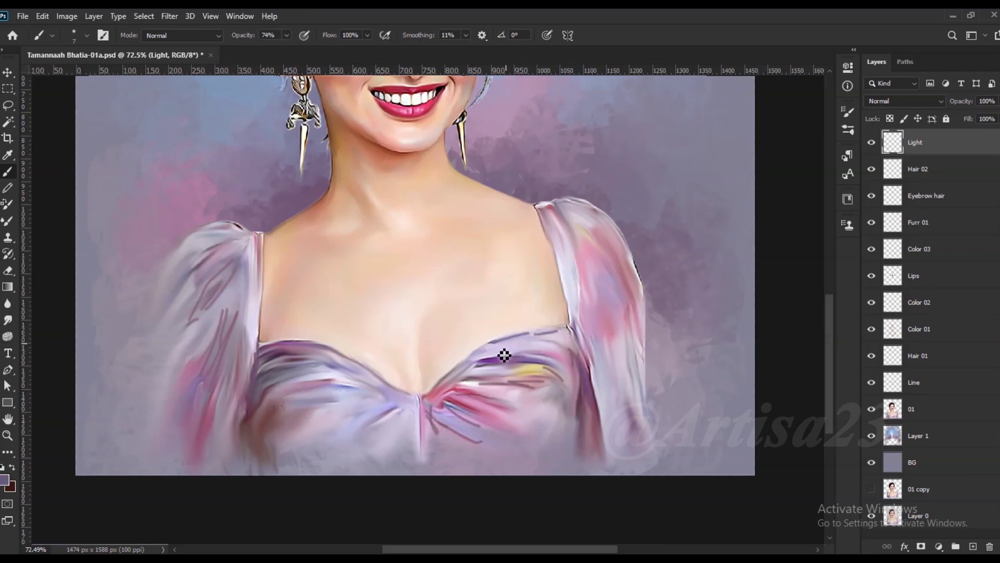
{"action": "left_click", "coordinate": [591, 290], "text": "alt"}
{"action": "left_click_drag", "start_coordinate": [584, 281], "coordinate": [617, 336]}
{"action": "left_click_drag", "start_coordinate": [594, 229], "coordinate": [636, 339]}
Smudge the bodice, neckline and sleeve strokes into soft painterly blends.
{"action": "key", "text": "r"}
{"action": "left_click_drag", "start_coordinate": [521, 388], "coordinate": [474, 375]}
{"action": "mouse_move", "coordinate": [552, 365]}
{"action": "left_mouse_down"}
{"action": "mouse_move", "coordinate": [482, 362]}
{"action": "mouse_move", "coordinate": [558, 329]}
{"action": "left_mouse_up"}
{"action": "mouse_move", "coordinate": [467, 364]}
{"action": "left_mouse_down"}
{"action": "mouse_move", "coordinate": [459, 417]}
{"action": "mouse_move", "coordinate": [430, 448]}
{"action": "mouse_move", "coordinate": [445, 419]}
{"action": "left_mouse_up"}
{"action": "mouse_move", "coordinate": [580, 364]}
{"action": "left_mouse_down"}
{"action": "mouse_move", "coordinate": [597, 318]}
{"action": "mouse_move", "coordinate": [599, 239]}
{"action": "left_mouse_up"}
{"action": "mouse_move", "coordinate": [230, 338]}
{"action": "left_mouse_down"}
{"action": "mouse_move", "coordinate": [221, 308]}
{"action": "mouse_move", "coordinate": [180, 291]}
{"action": "left_mouse_up"}
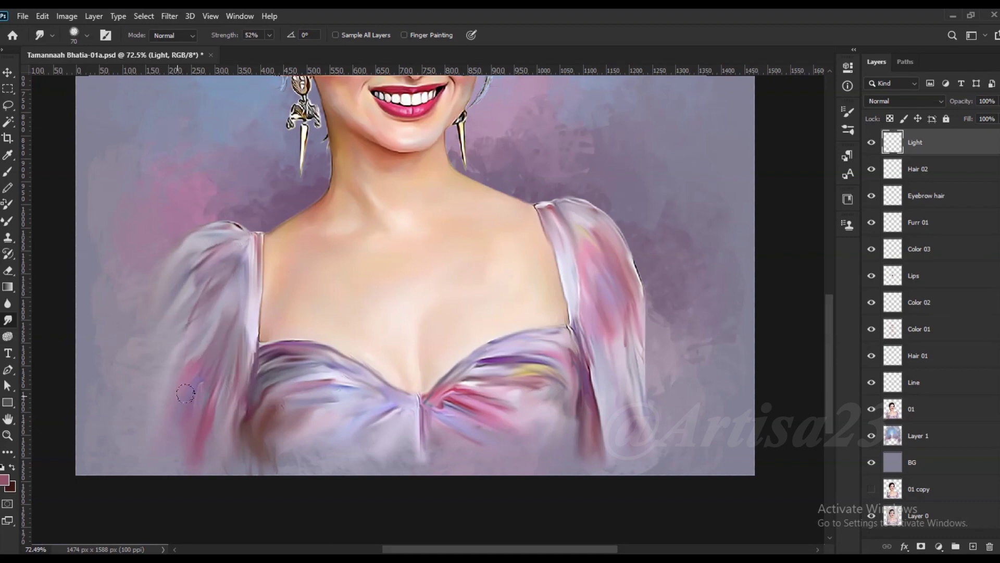
Paint thin light-pink highlights on the left sleeve using a pink sampled from the sleeve.
{"action": "key", "text": "b"}
{"action": "left_click", "coordinate": [630, 241], "text": "alt"}
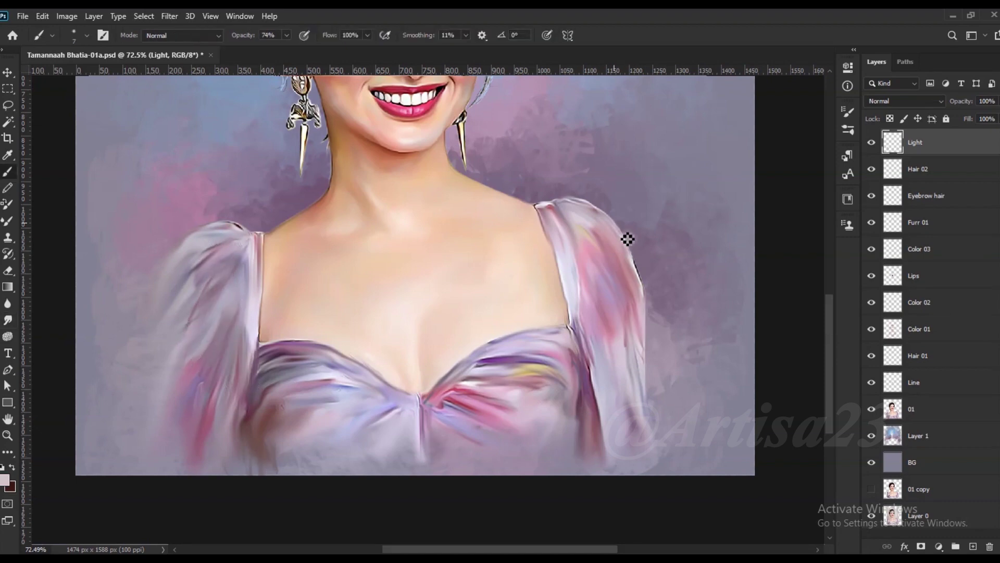
{"action": "scroll", "coordinate": [580, 288], "scroll_direction": "up", "scroll_amount": 1}
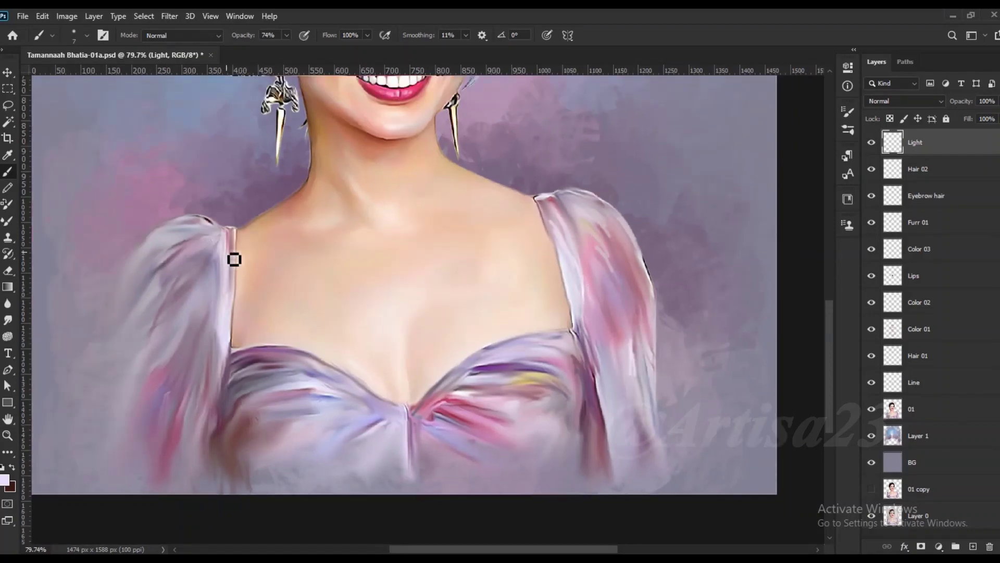
{"action": "mouse_move", "coordinate": [209, 276]}
{"action": "left_mouse_down"}
{"action": "mouse_move", "coordinate": [183, 318]}
{"action": "mouse_move", "coordinate": [171, 293]}
{"action": "left_mouse_up"}
{"action": "left_click_drag", "start_coordinate": [163, 238], "coordinate": [150, 247]}
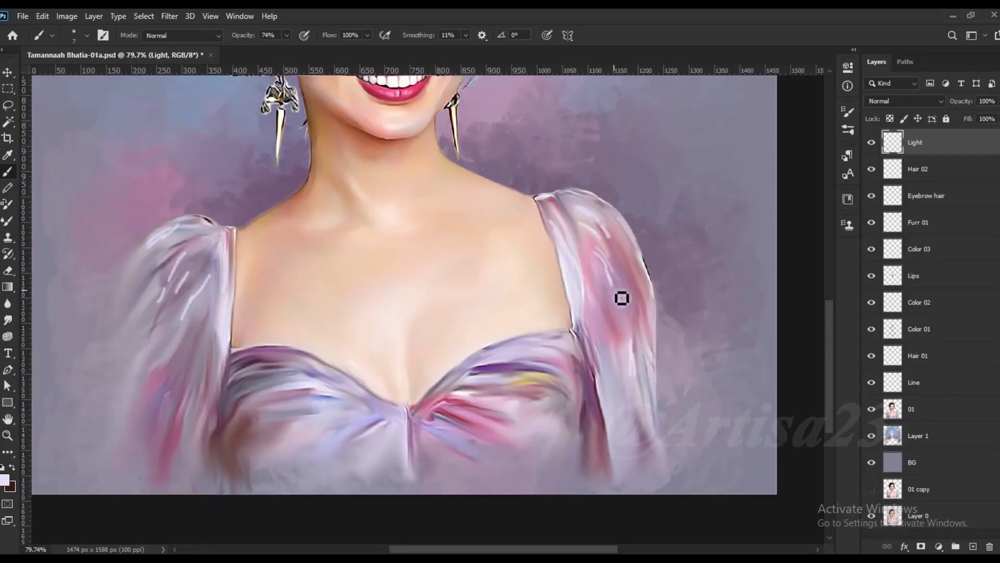
{"action": "key", "text": "r"}
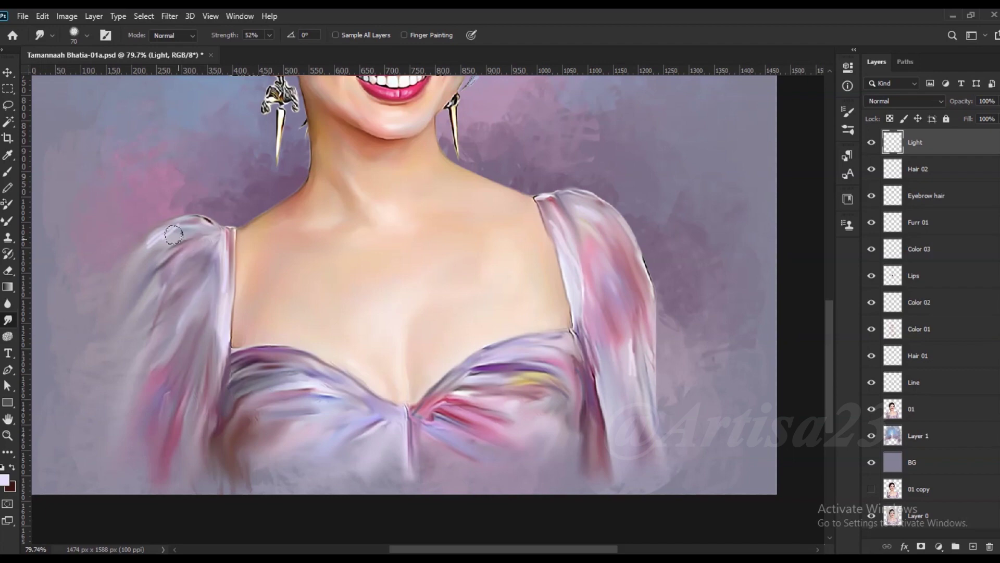
{"action": "scroll", "coordinate": [459, 347], "scroll_direction": "down", "scroll_amount": 2}
{"action": "left_click", "coordinate": [912, 411]}
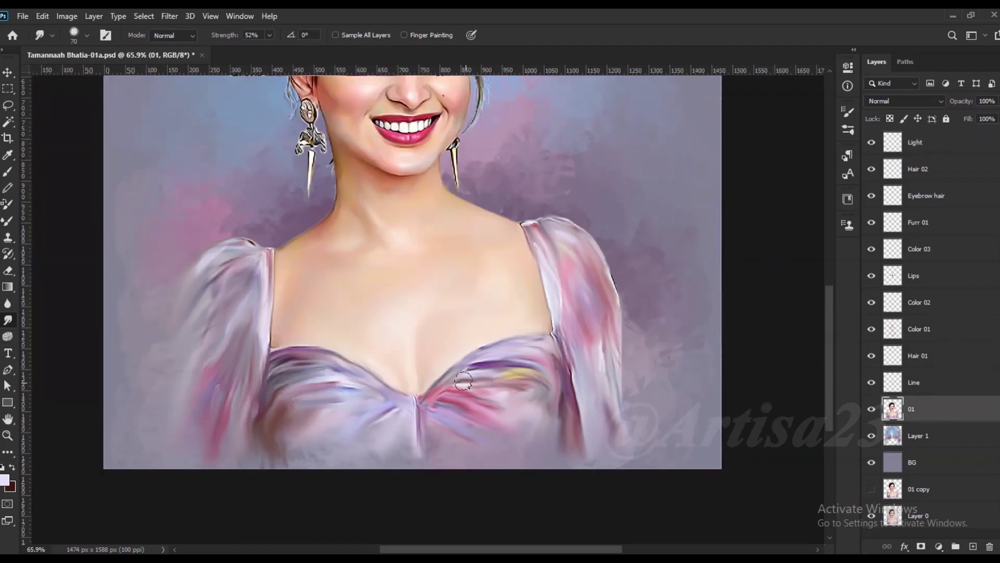
Save the portrait PSD with Ctrl+S.
{"action": "scroll", "coordinate": [331, 327], "scroll_direction": "down", "scroll_amount": 1}
{"action": "scroll", "coordinate": [330, 326], "scroll_direction": "down", "scroll_amount": 2}
{"action": "key", "text": "ctrl+s"}
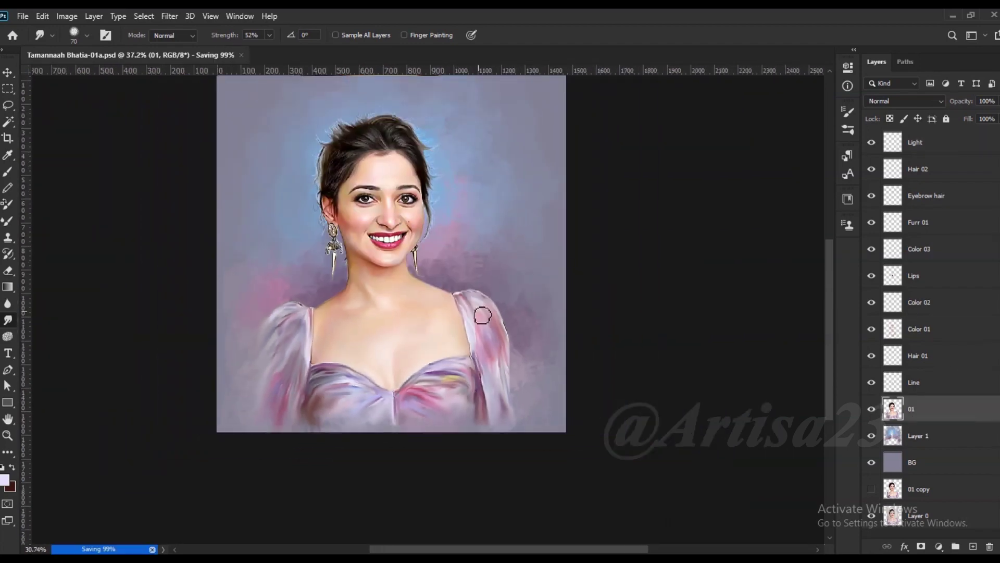
{"action": "scroll", "coordinate": [480, 313], "scroll_direction": "down", "scroll_amount": 1}
{"action": "scroll", "coordinate": [435, 261], "scroll_direction": "up", "scroll_amount": 1}
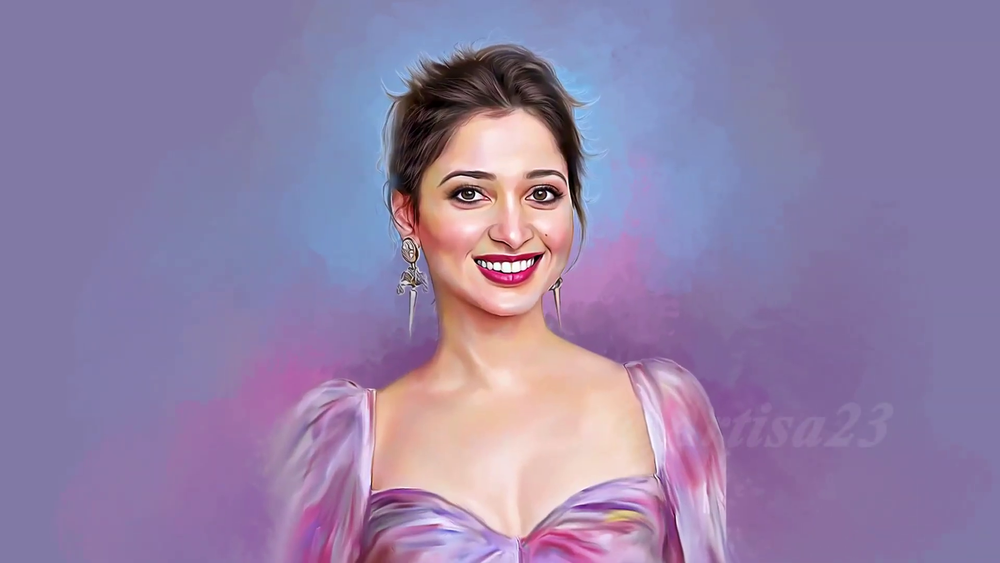